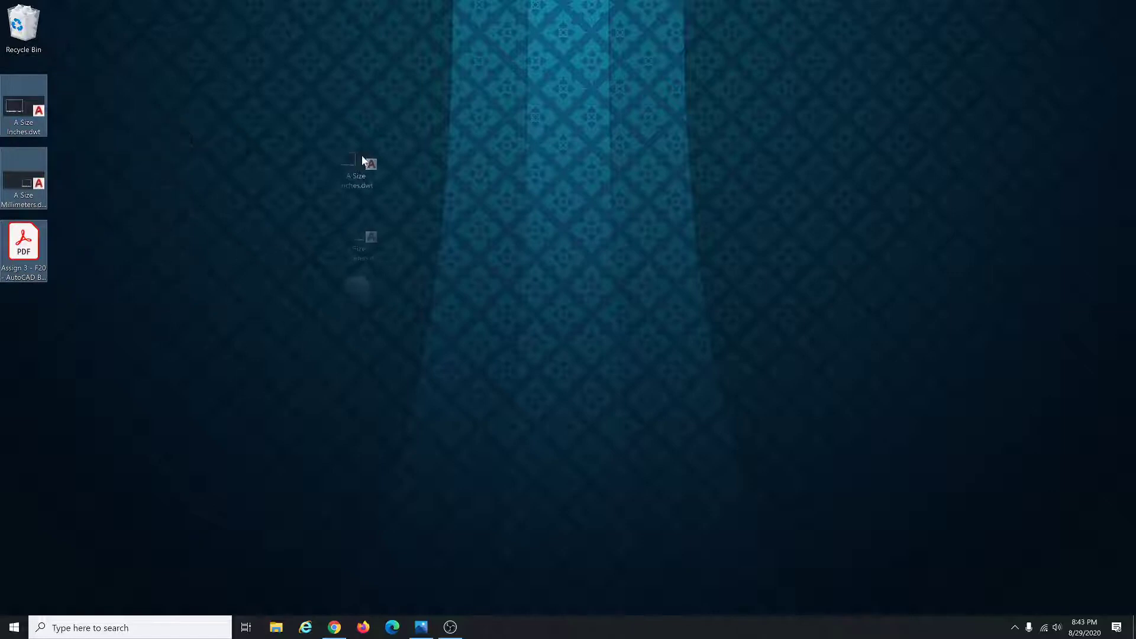
Point out the A Size Inches and A Size Millimeters templates and the assignment PDF on the desktop.
click(430, 218)
click(371, 206)
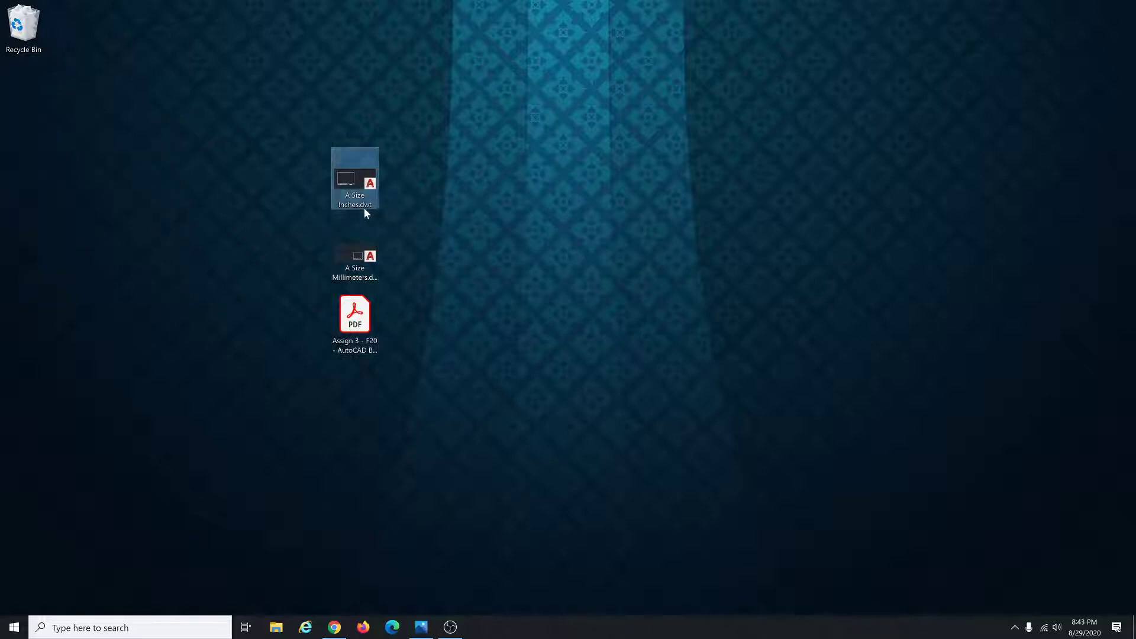
click(358, 266)
click(358, 320)
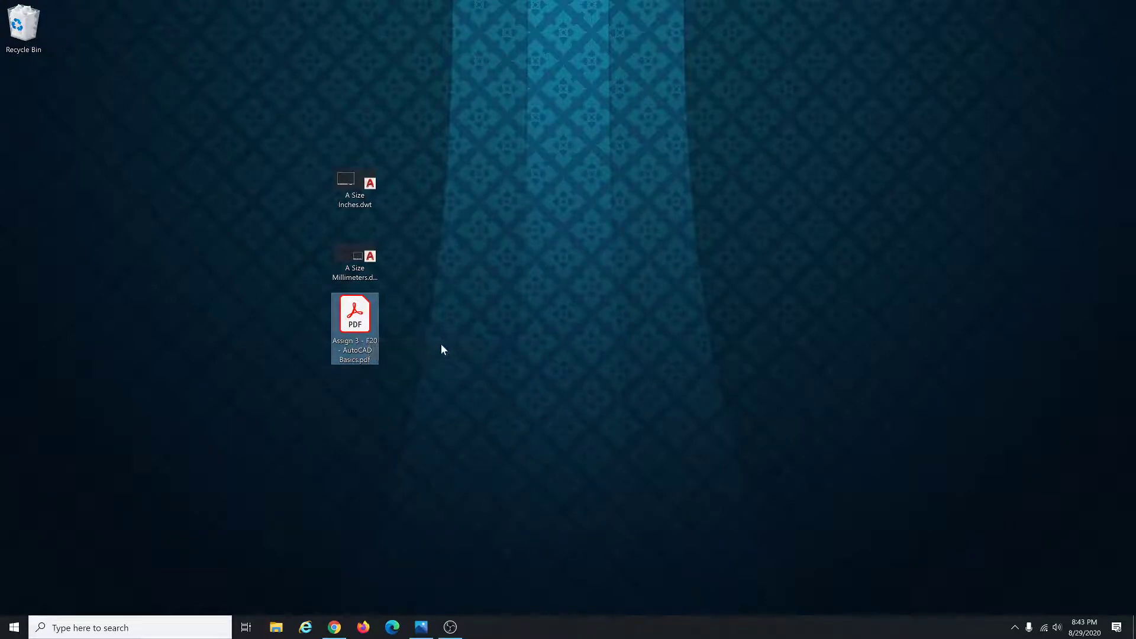
click(355, 208)
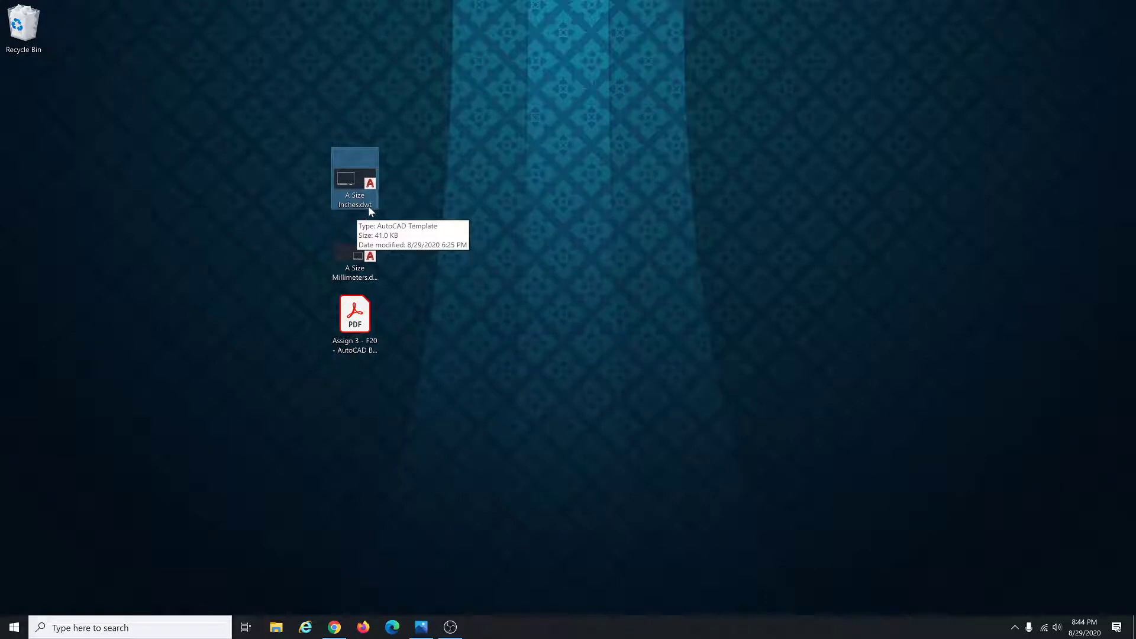
click(368, 276)
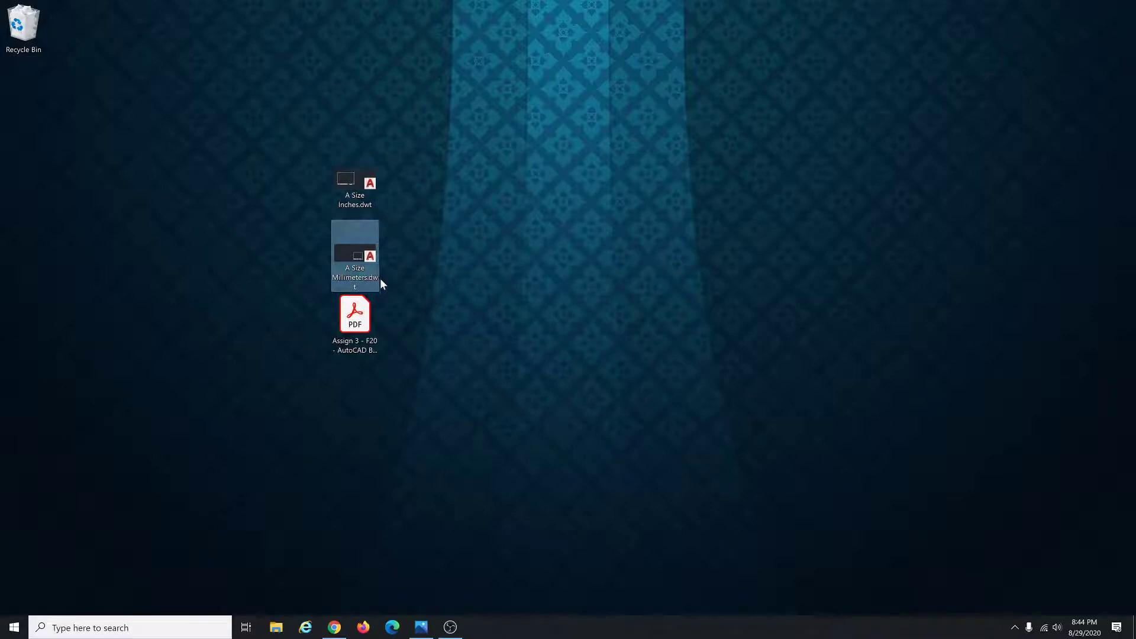
click(370, 351)
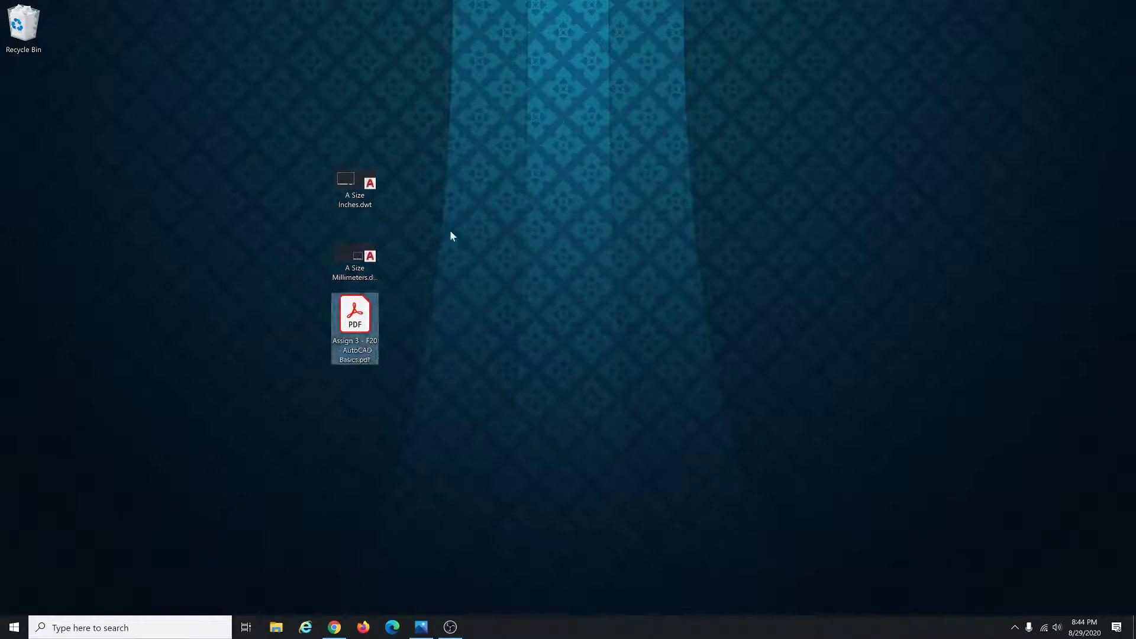
click(427, 222)
click(378, 200)
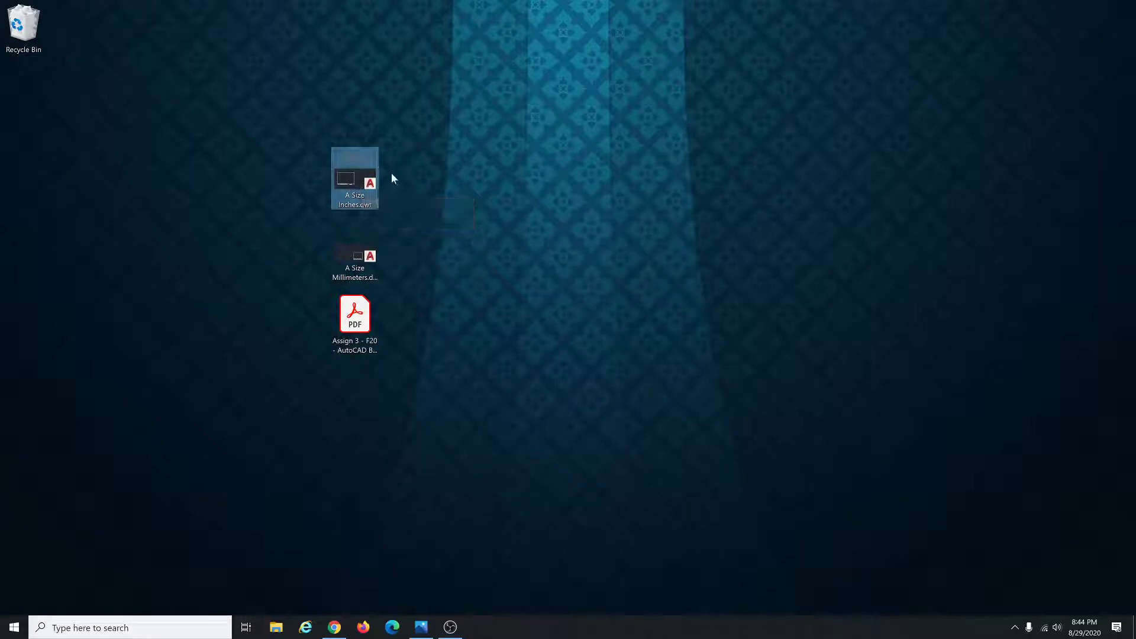
Select the three desktop files and move them back to the desktop's left column.
drag(439, 370, 328, 151)
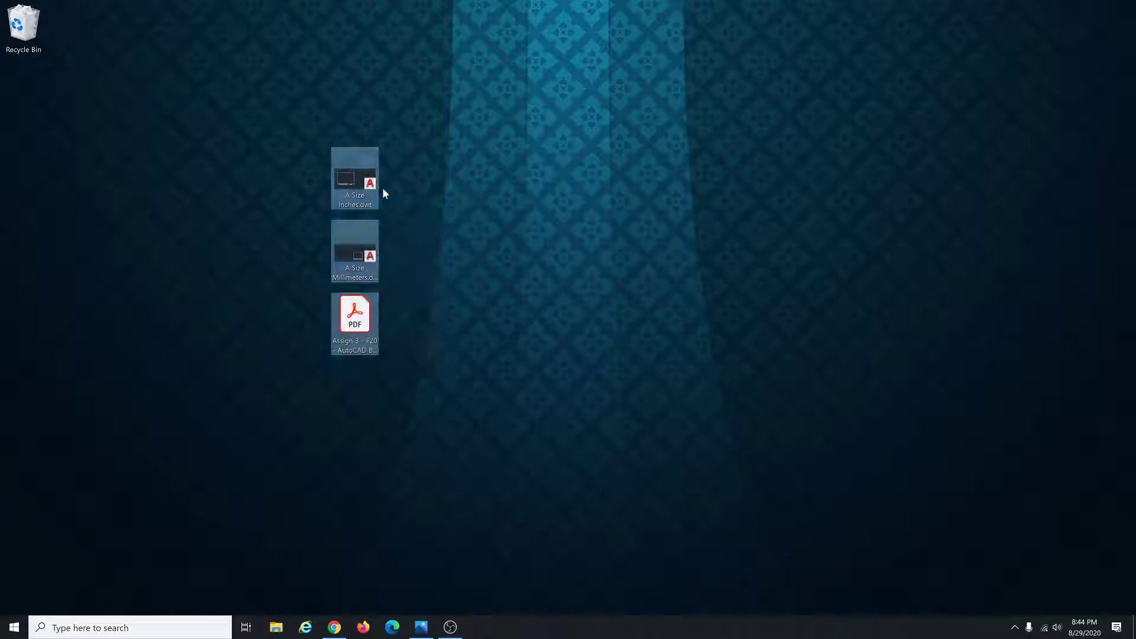
click(408, 206)
click(359, 190)
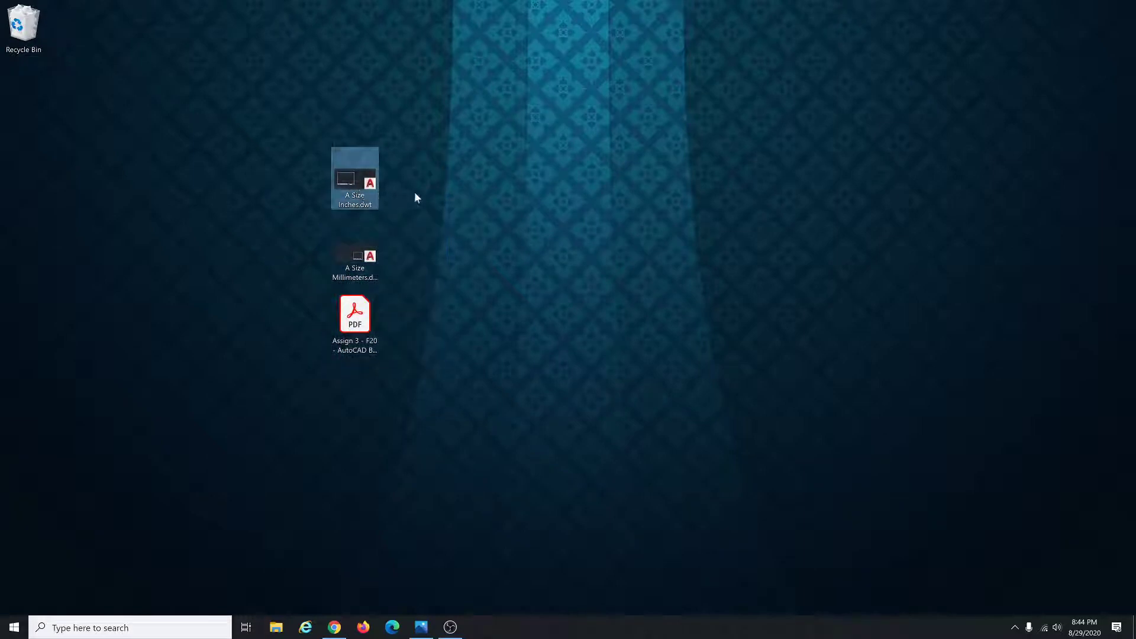
click(364, 257)
drag(418, 366, 286, 142)
drag(352, 178, 39, 88)
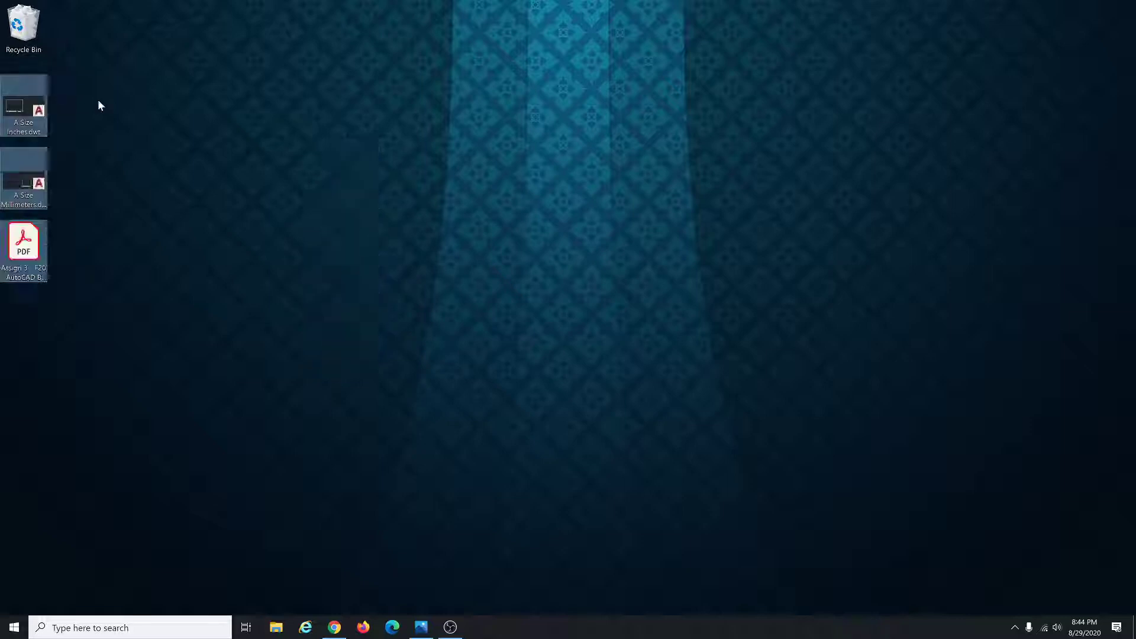
click(179, 123)
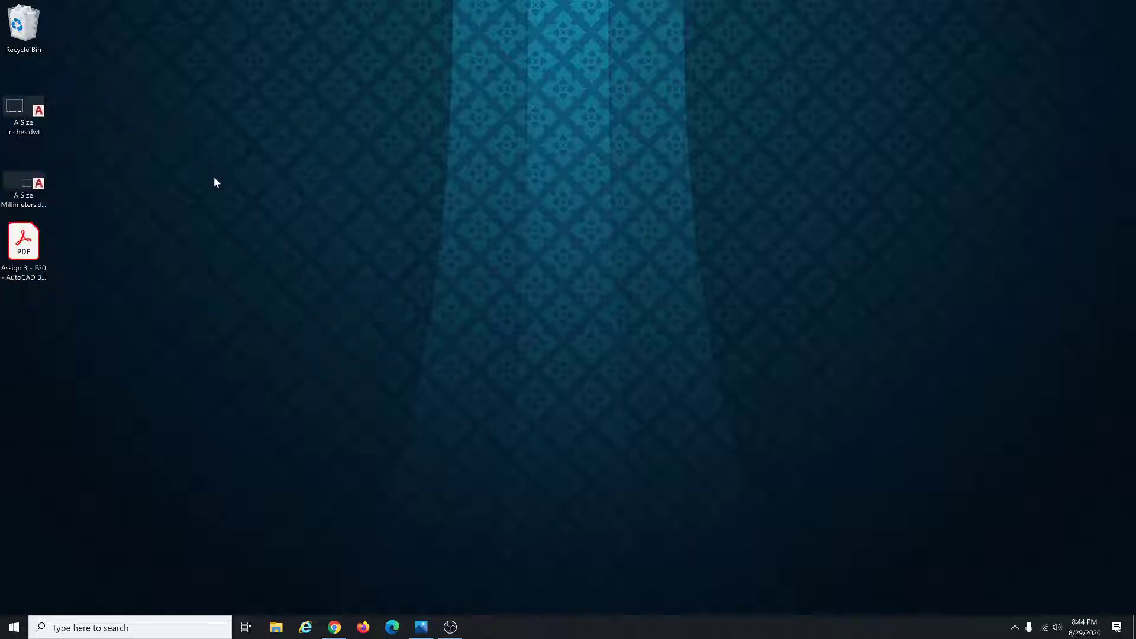
Open the assignment PDF in Acrobat Reader at page 3.
double_click(34, 266)
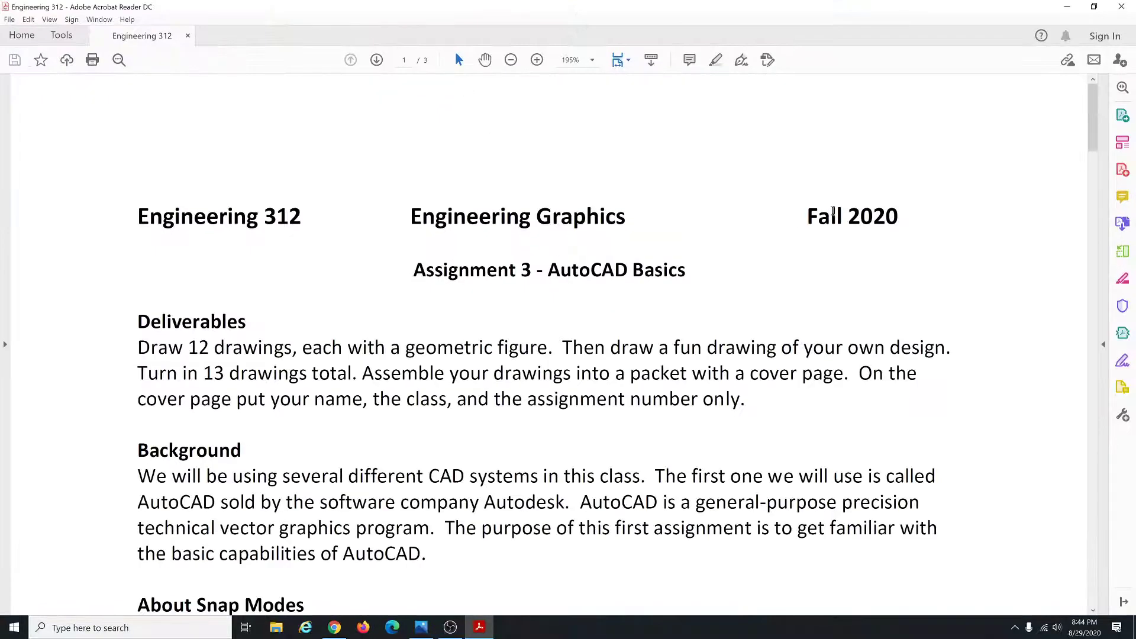
drag(1093, 119, 1093, 523)
ctrl+scroll(766, 407, down, 3)
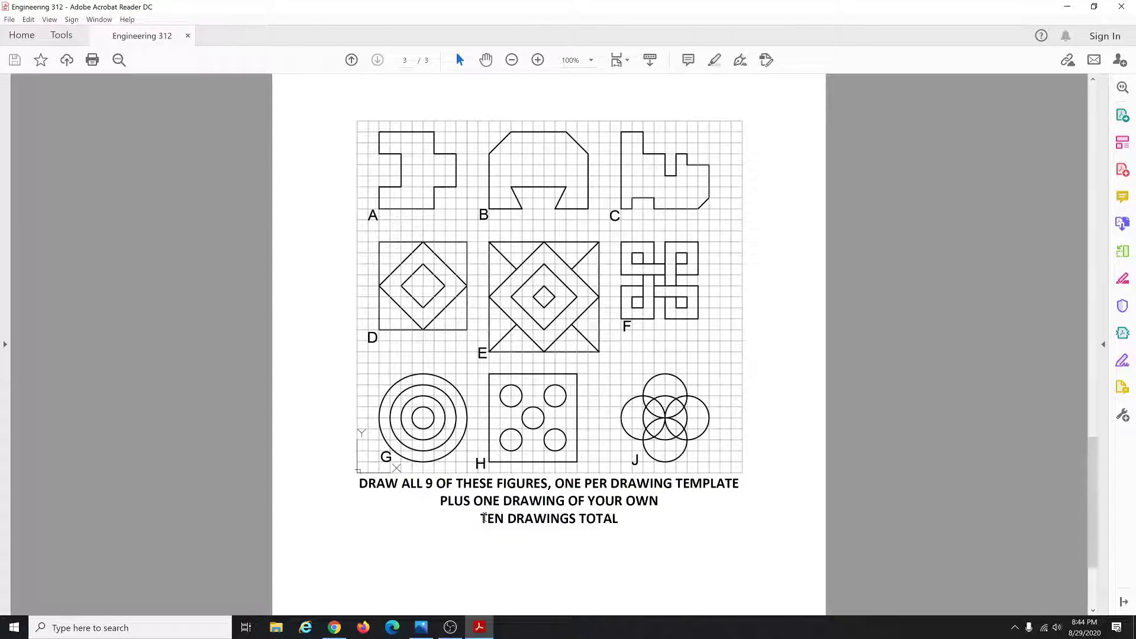
Highlight the 'DRAW ALL 9 OF THESE FIGURES' line and the ten-drawings-total note.
triple_click(442, 501)
drag(629, 528, 626, 527)
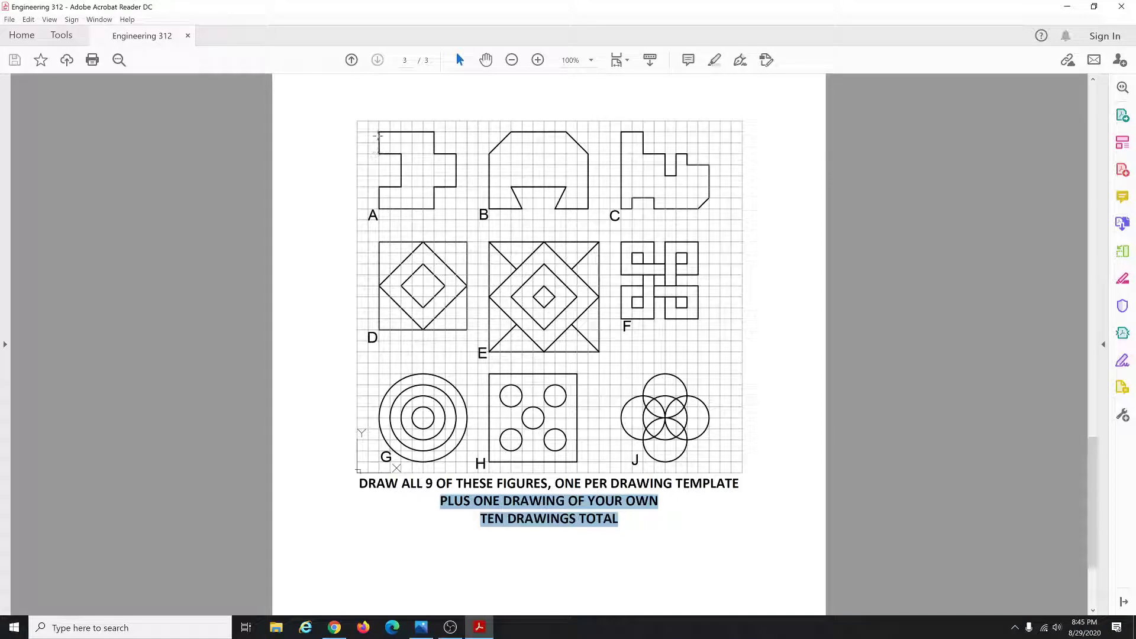
click(372, 126)
Mark figure A's top-left corner, top edge and left edge.
drag(372, 126, 386, 159)
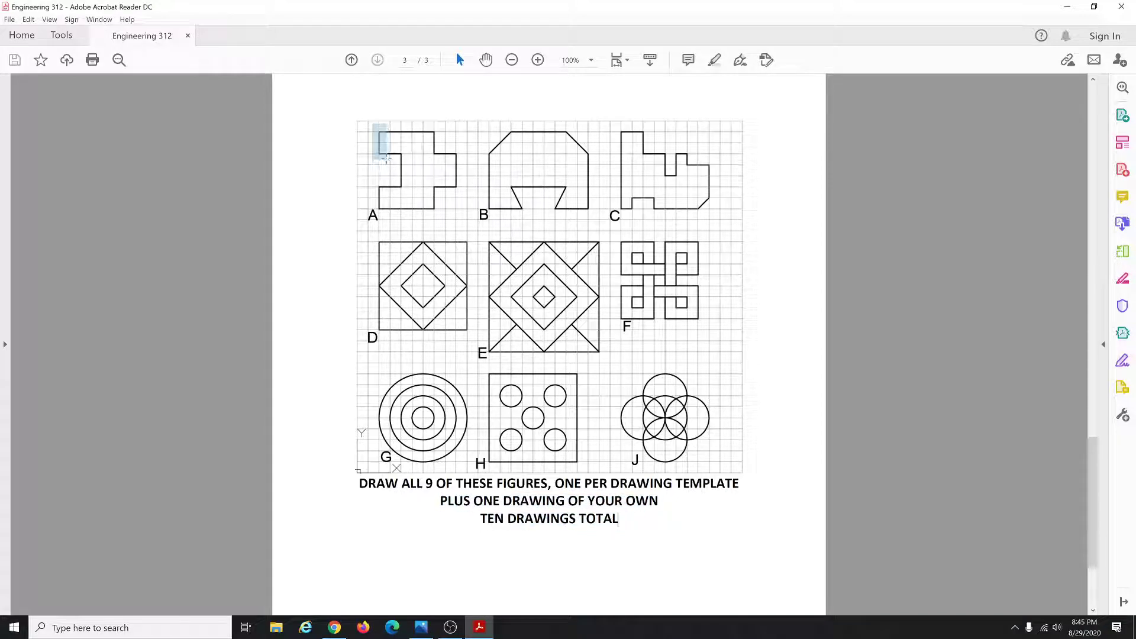
drag(386, 158, 386, 160)
drag(386, 160, 386, 161)
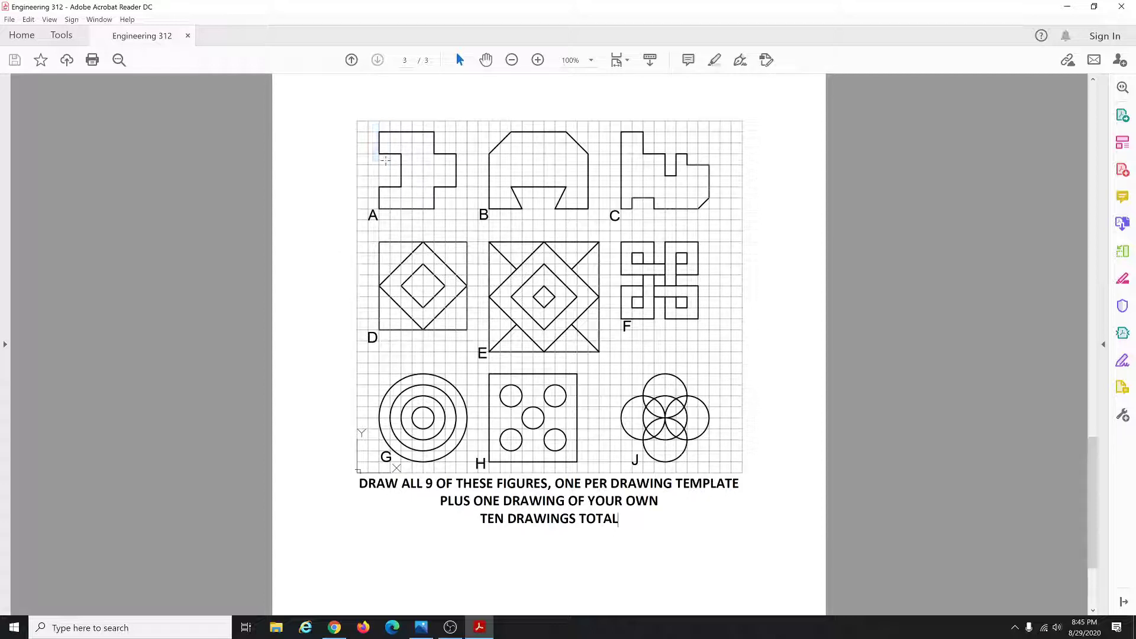
click(375, 118)
drag(372, 129, 442, 138)
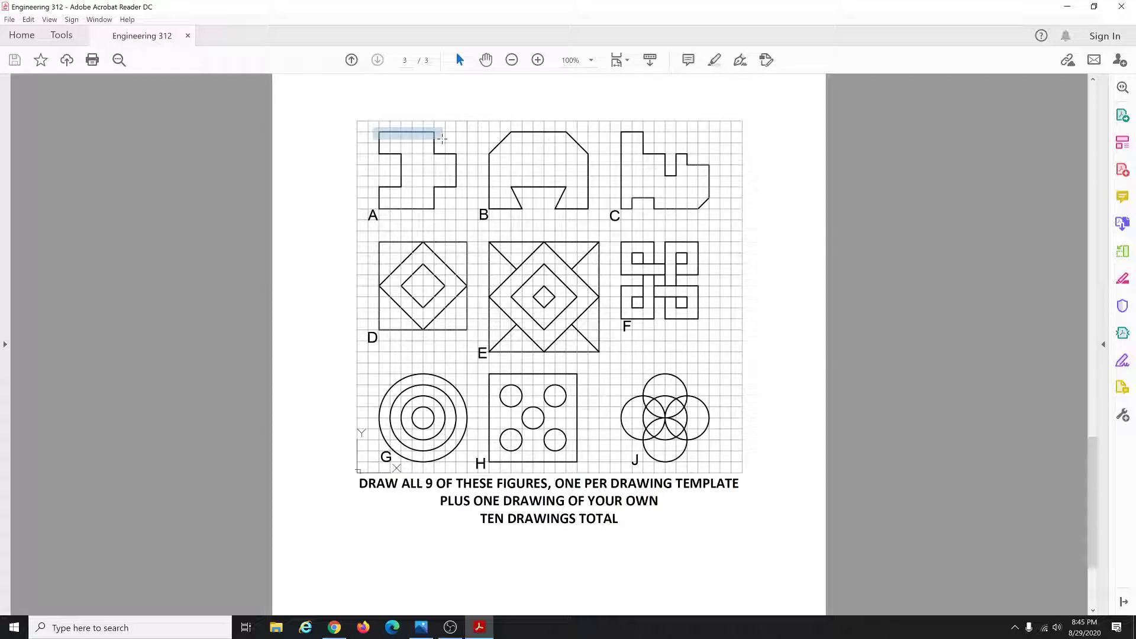
drag(442, 138, 442, 138)
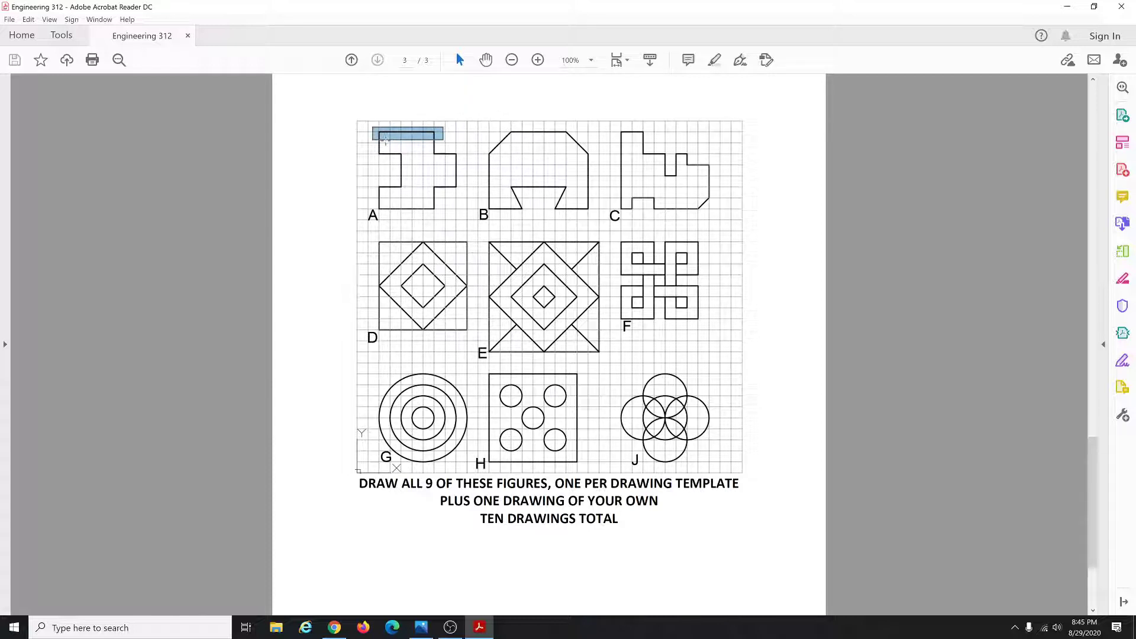
click(368, 110)
drag(374, 122, 390, 160)
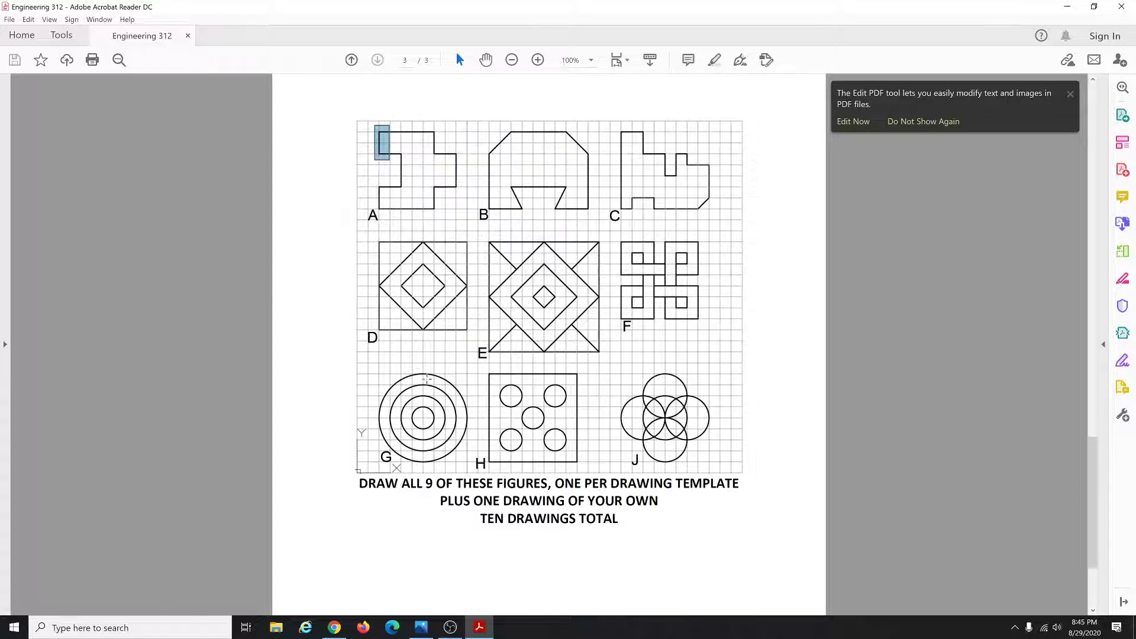
Select the figure sheet and mark a small area on figure G.
click(426, 378)
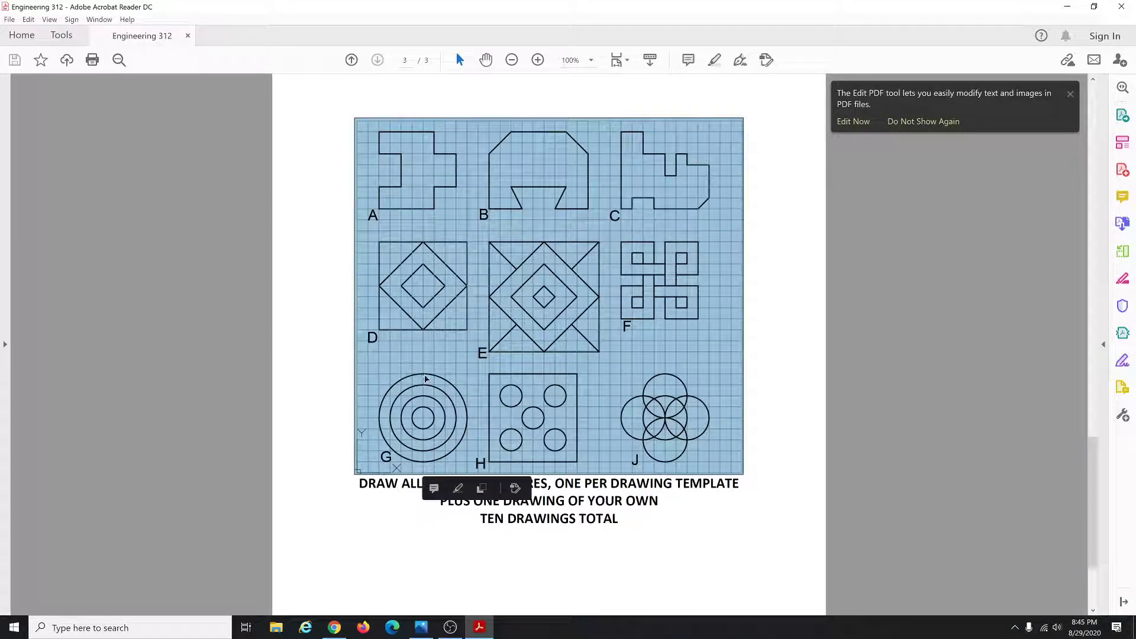
click(447, 377)
drag(438, 374, 462, 387)
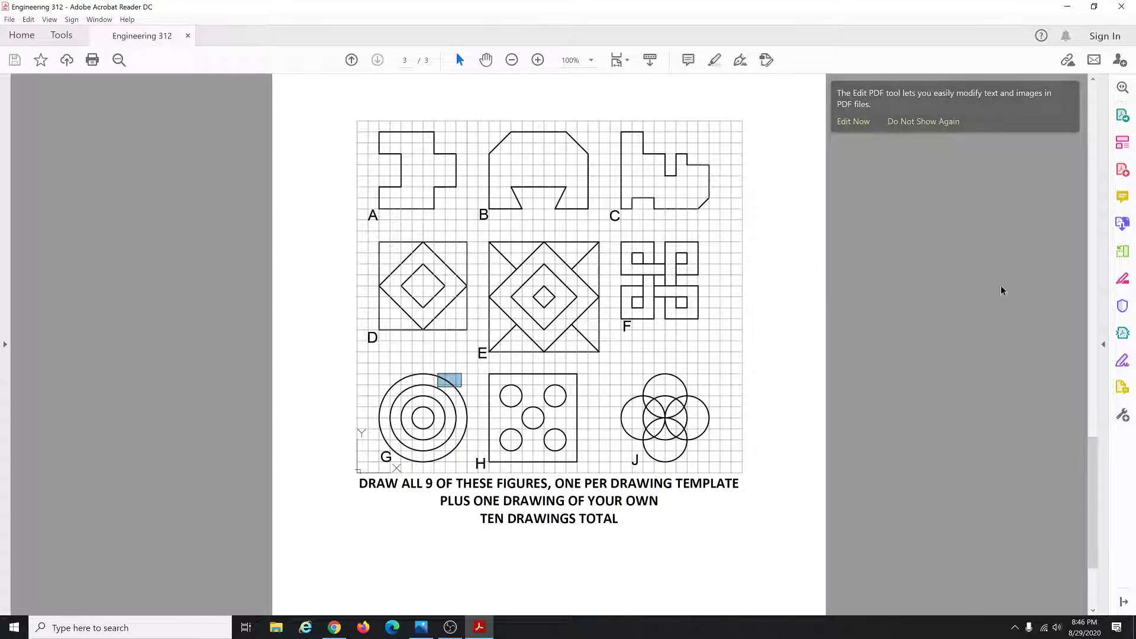
click(1029, 316)
On page 1, highlight the snap-mode sentence and the grid and object-snap bullets (intersection, endpoint, midpoint).
drag(1093, 470, 1060, 136)
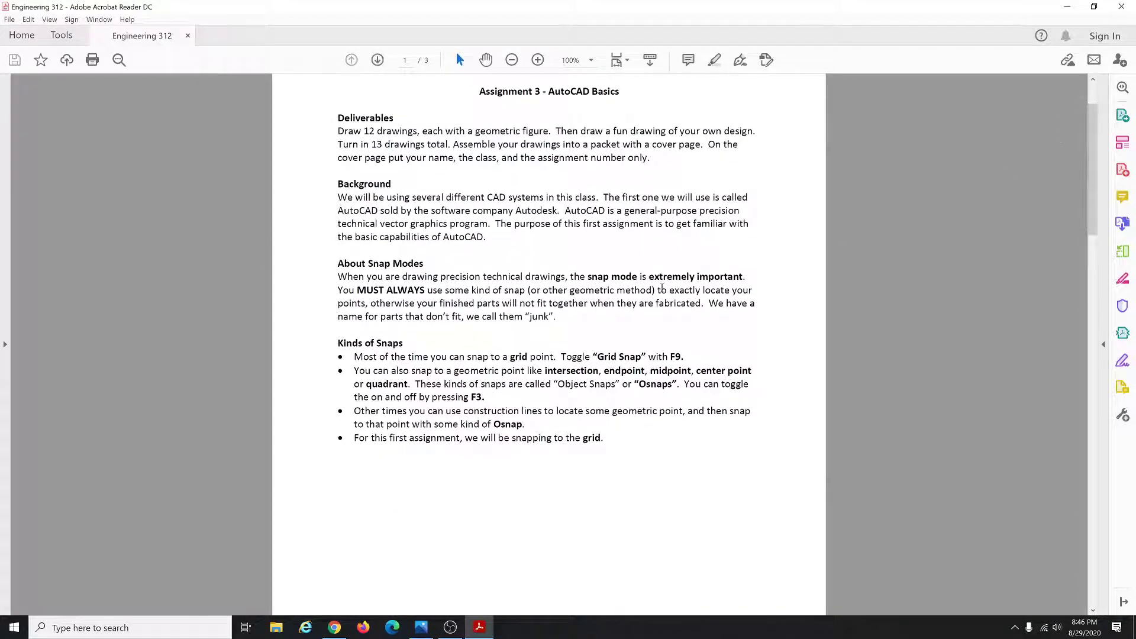
drag(587, 278, 745, 278)
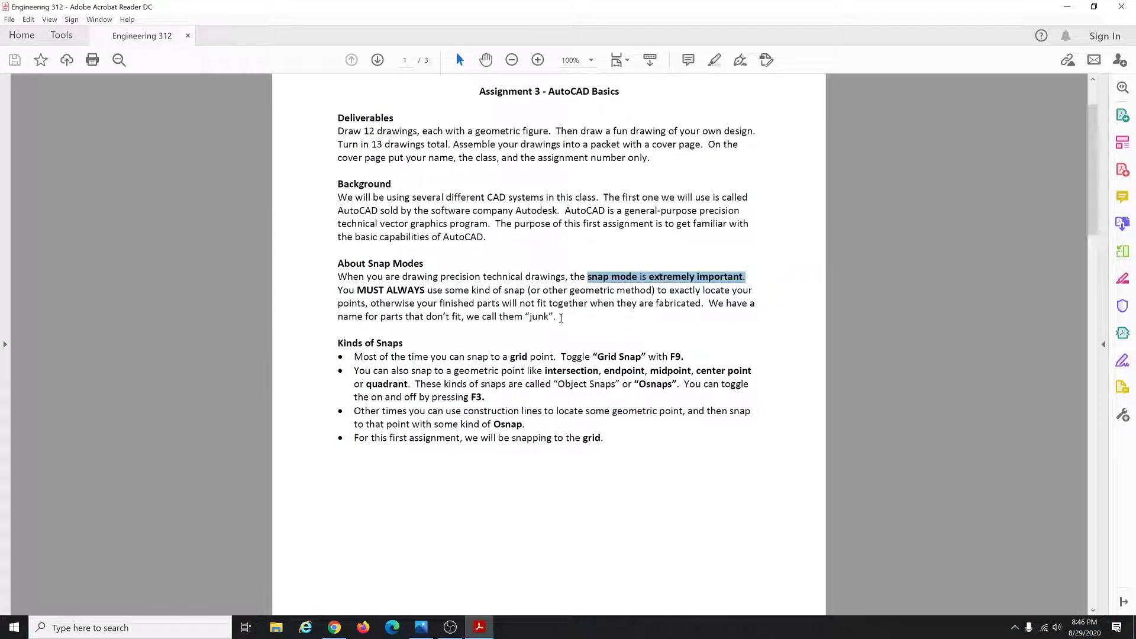
drag(355, 357, 688, 356)
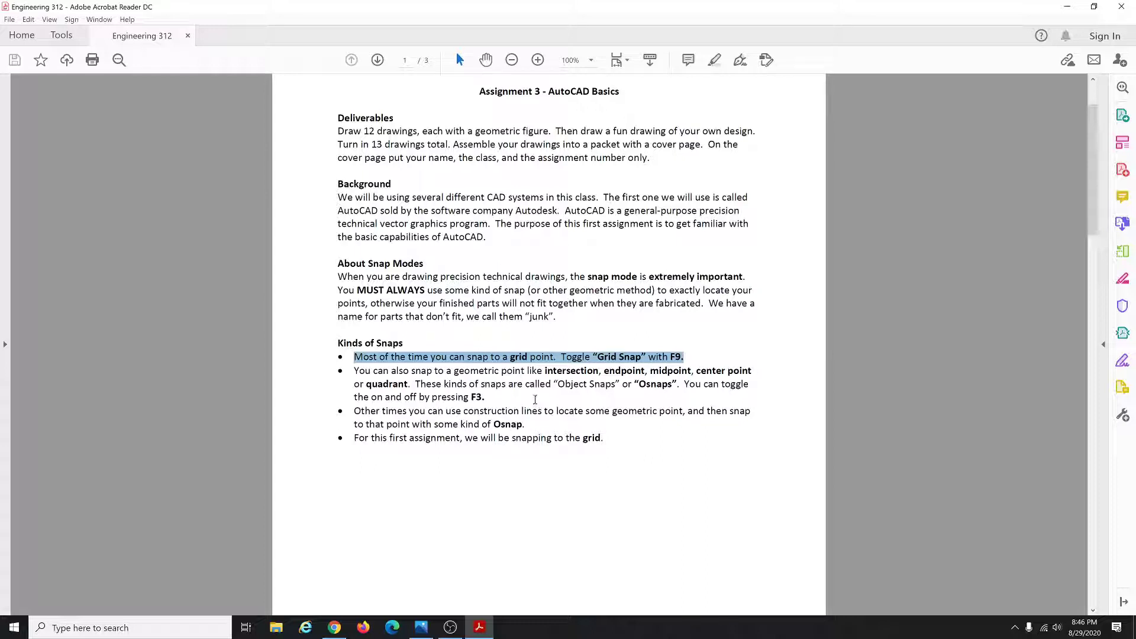
click(497, 403)
drag(354, 371, 491, 396)
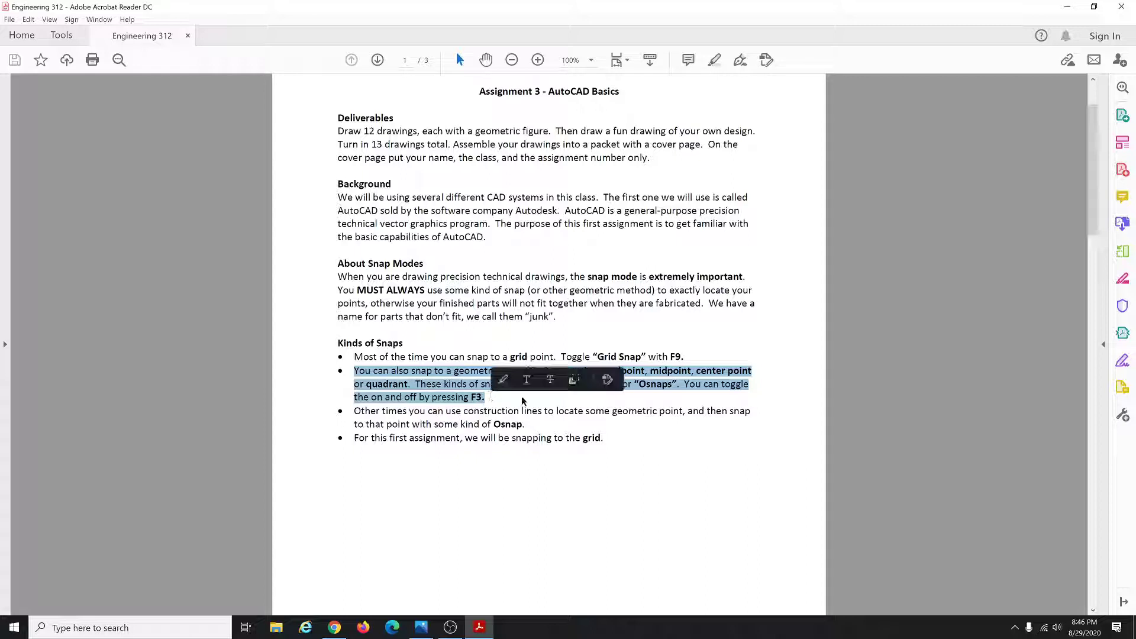
click(555, 372)
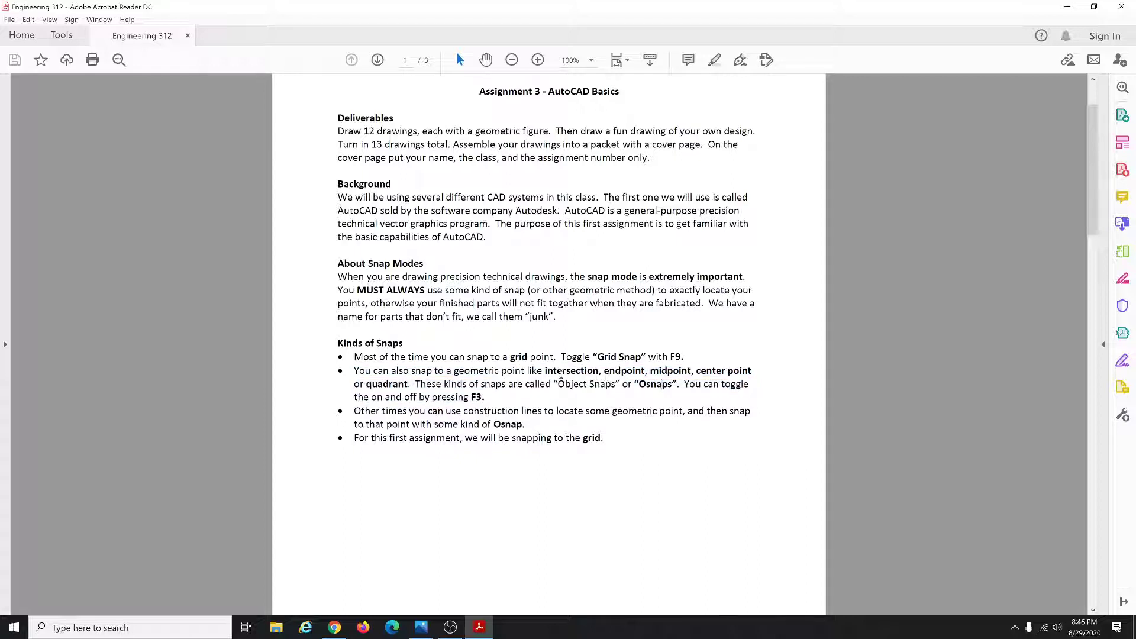
drag(546, 371, 691, 372)
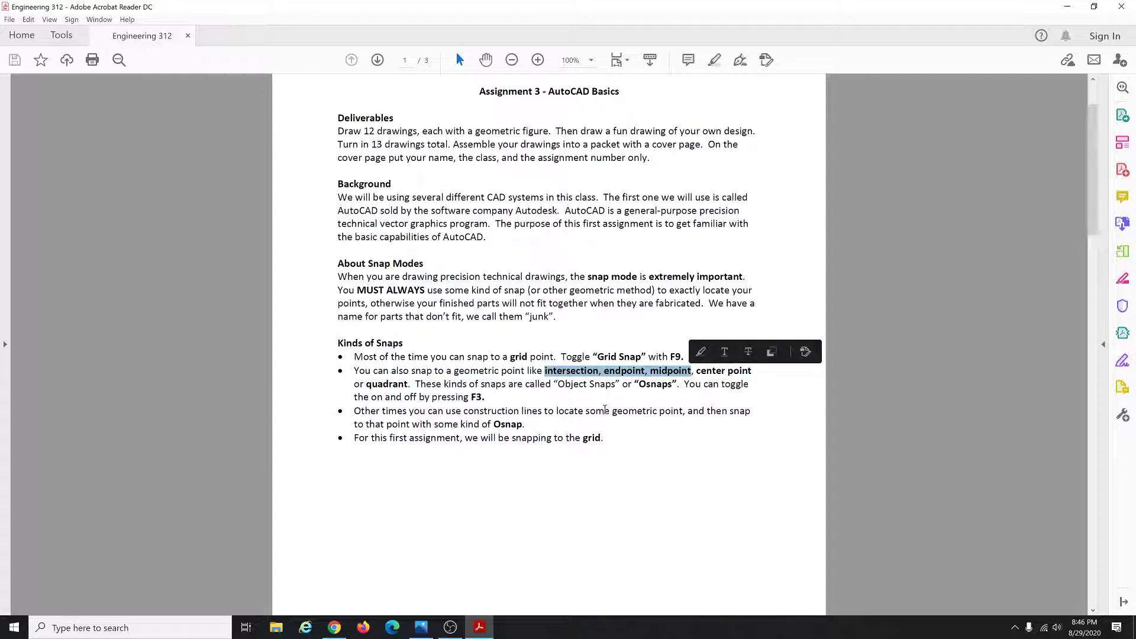
Highlight the snap-to-grid bullet, then minimize Acrobat and bring up the Start menu.
click(613, 439)
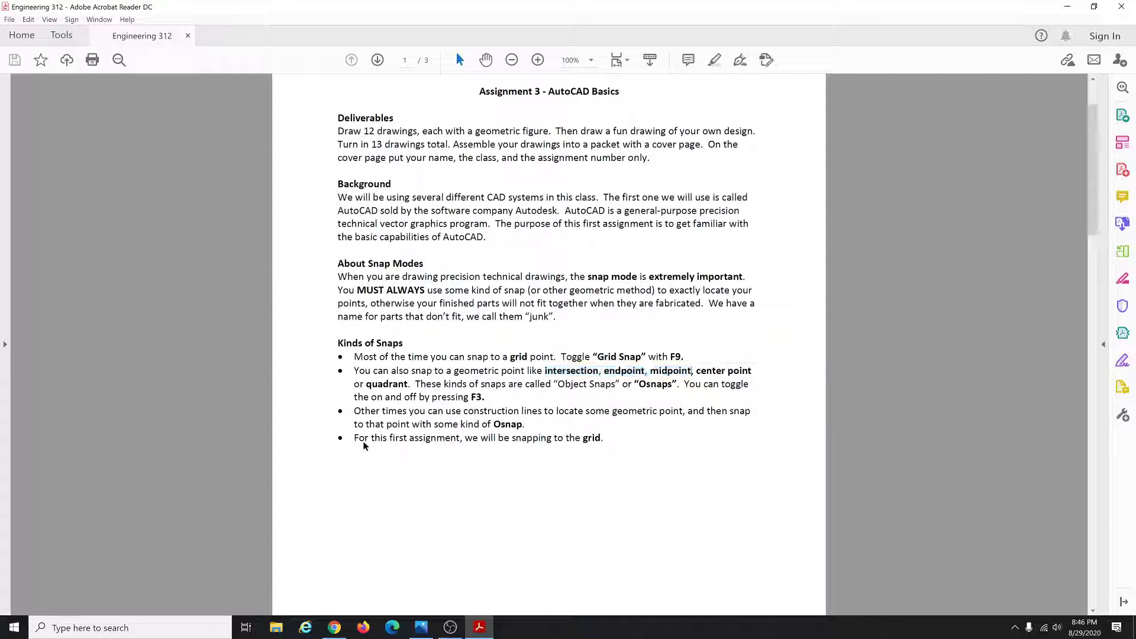
drag(355, 439, 603, 439)
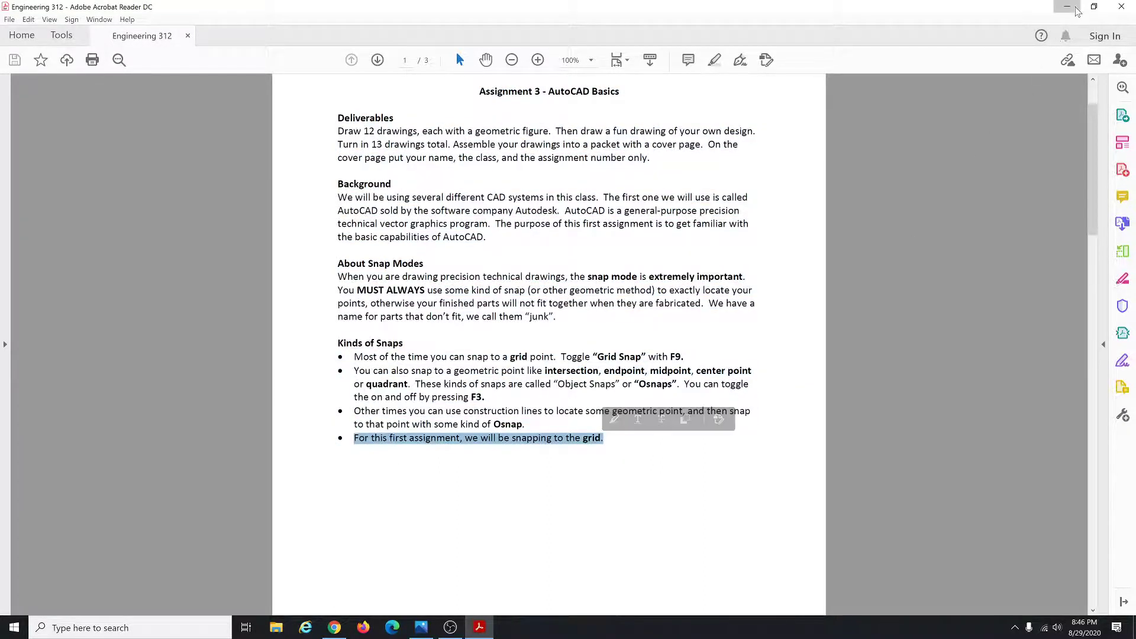
click(1077, 11)
key(super)
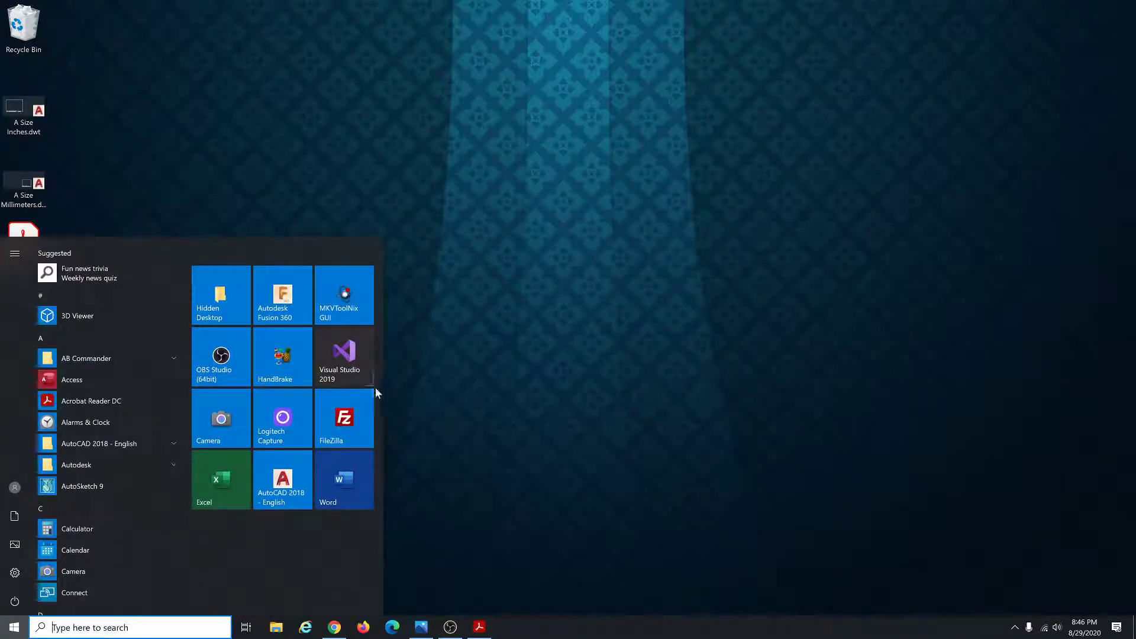
Launch AutoCAD 2018 - English from the Start menu.
click(303, 484)
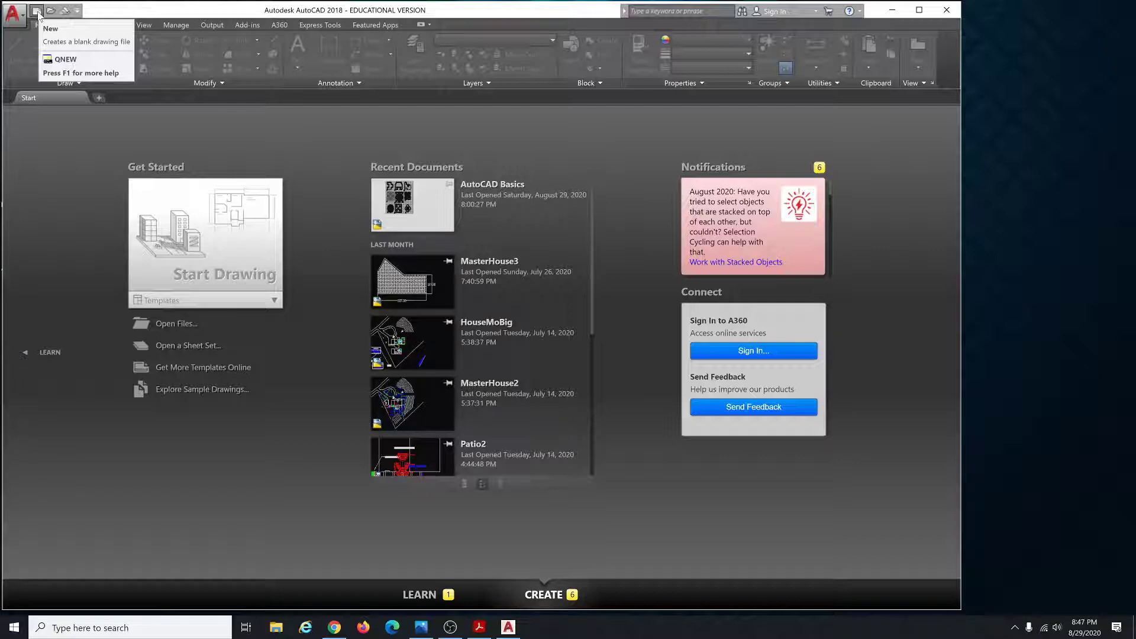
Create a new drawing from the desktop template A Size Inches.dwt.
click(36, 11)
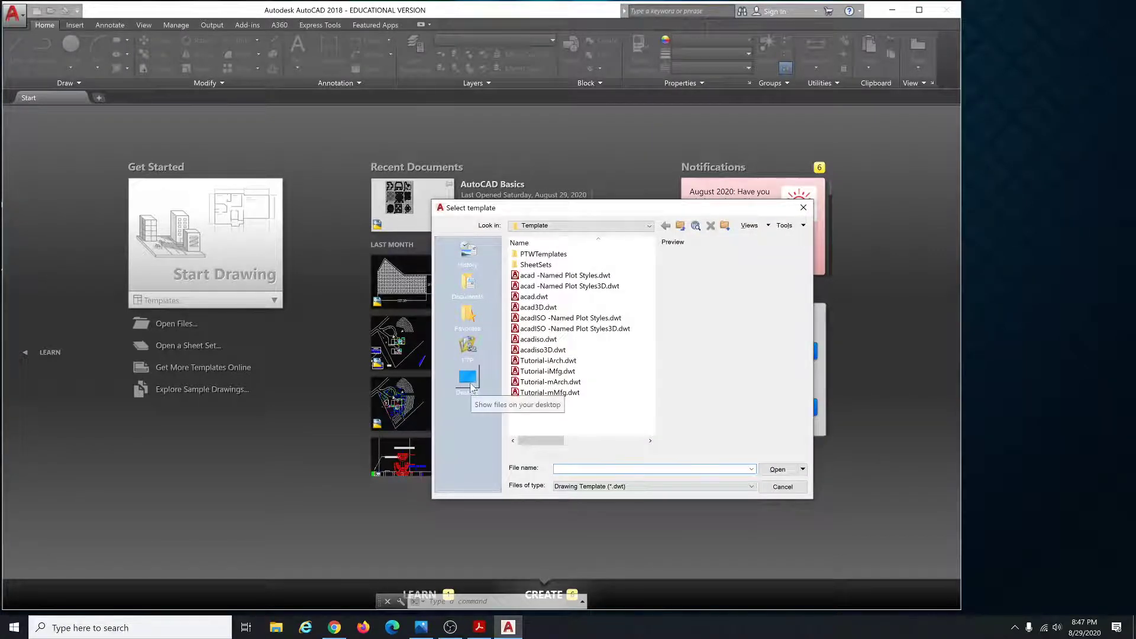
click(468, 379)
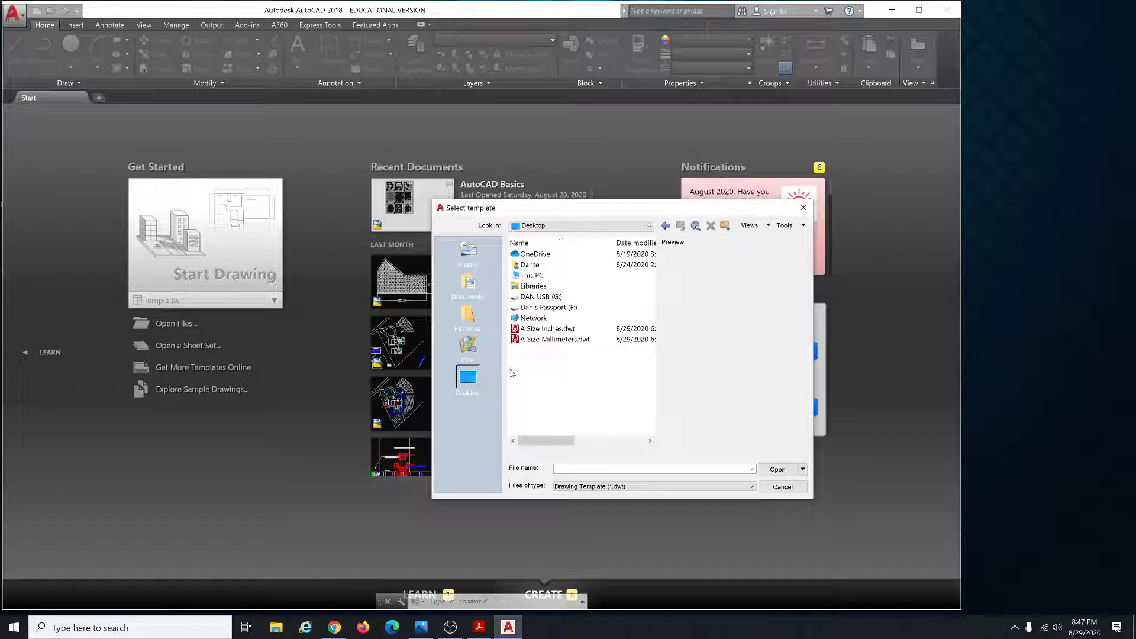
click(552, 329)
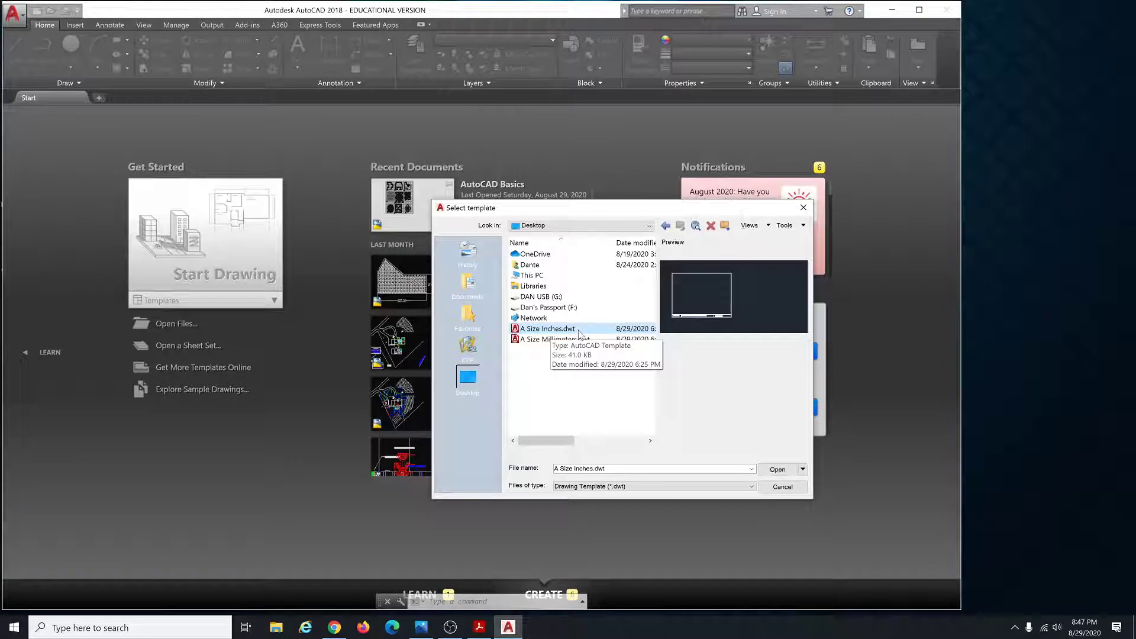
click(777, 469)
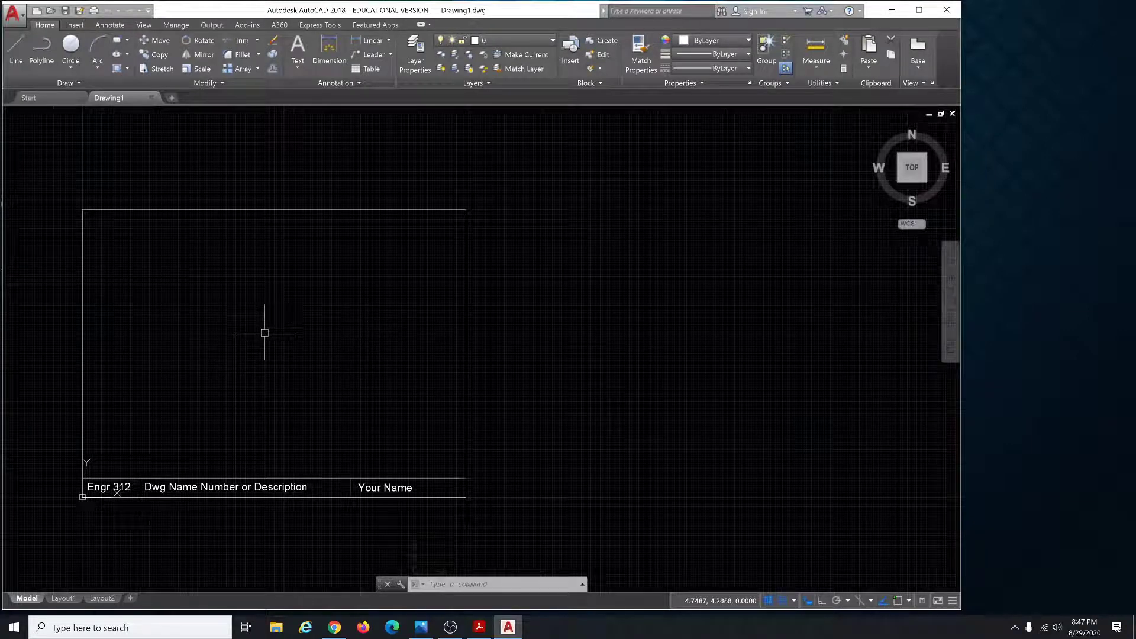
scroll(406, 325, down, 4)
scroll(250, 361, up, 4)
scroll(253, 358, down, 4)
scroll(254, 358, up, 4)
scroll(256, 357, down, 4)
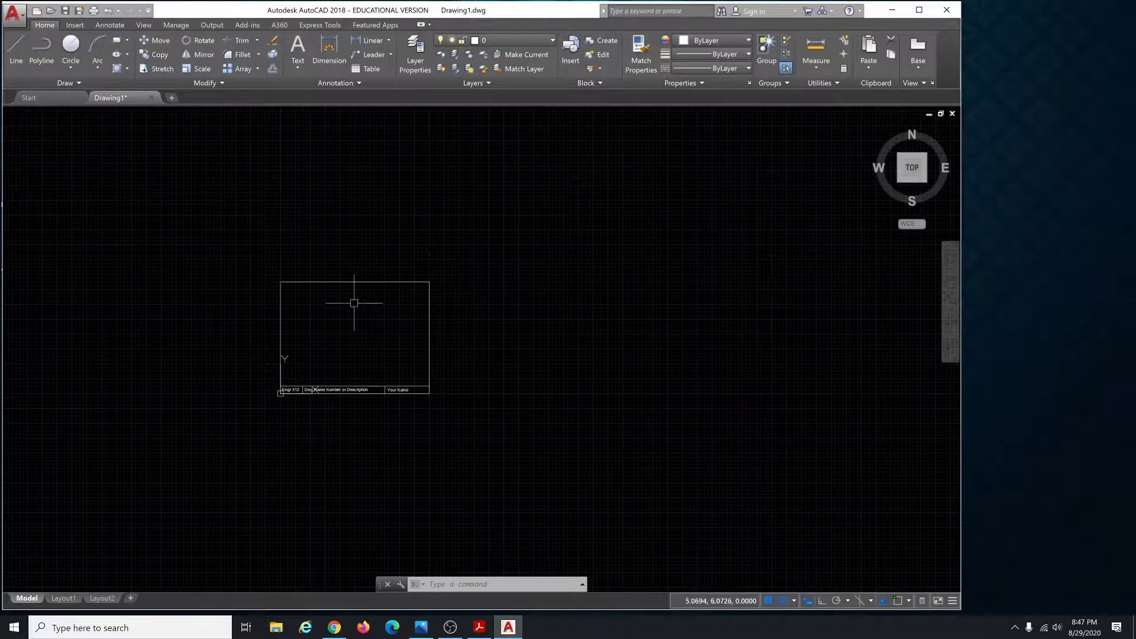
scroll(293, 293, up, 5)
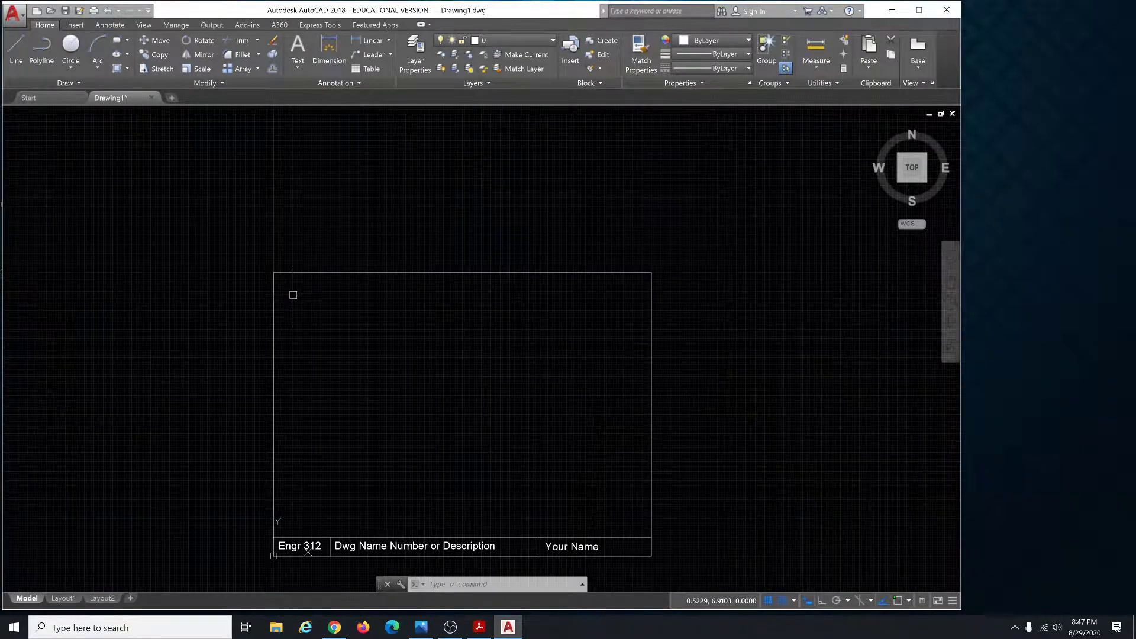
scroll(292, 294, down, 5)
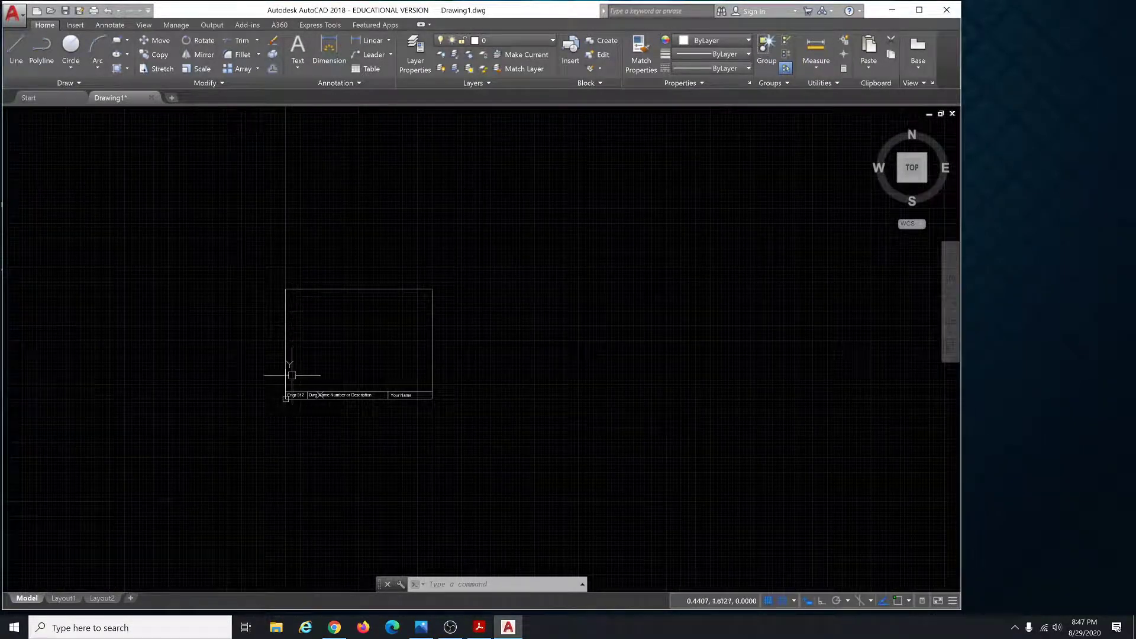
scroll(293, 410, up, 4)
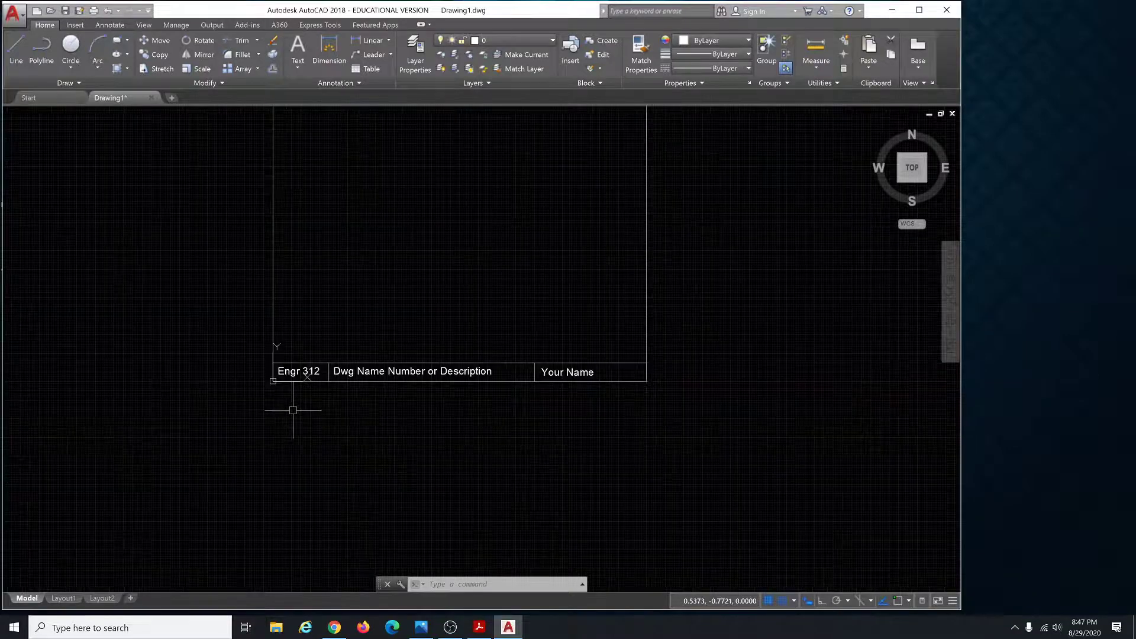
scroll(294, 385, up, 2)
scroll(284, 393, down, 2)
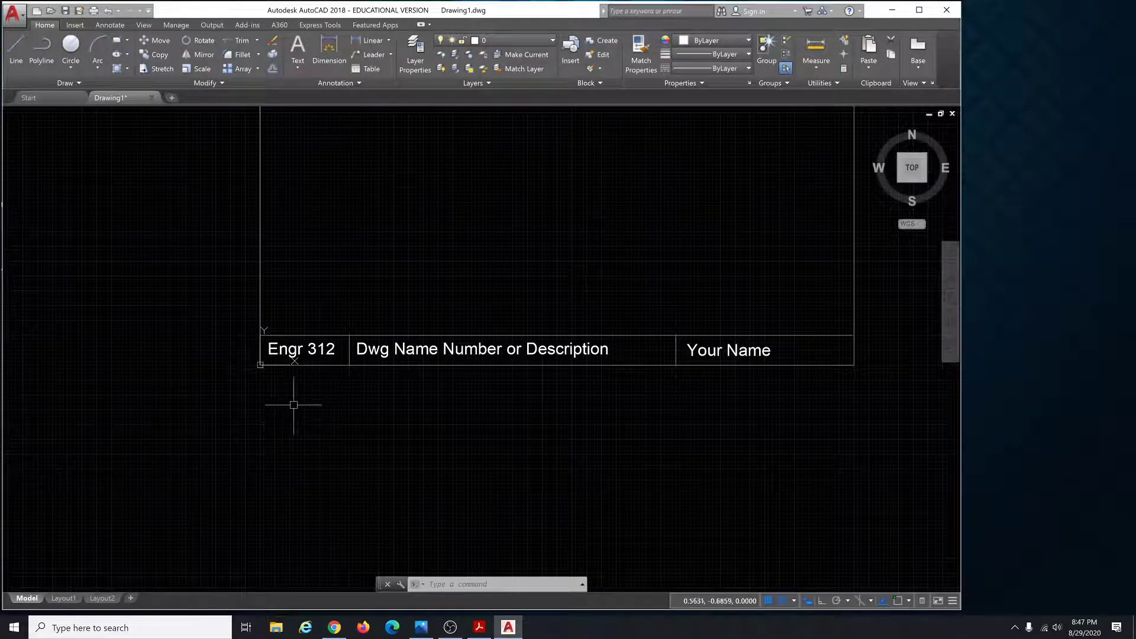
scroll(266, 384, up, 5)
scroll(223, 348, up, 2)
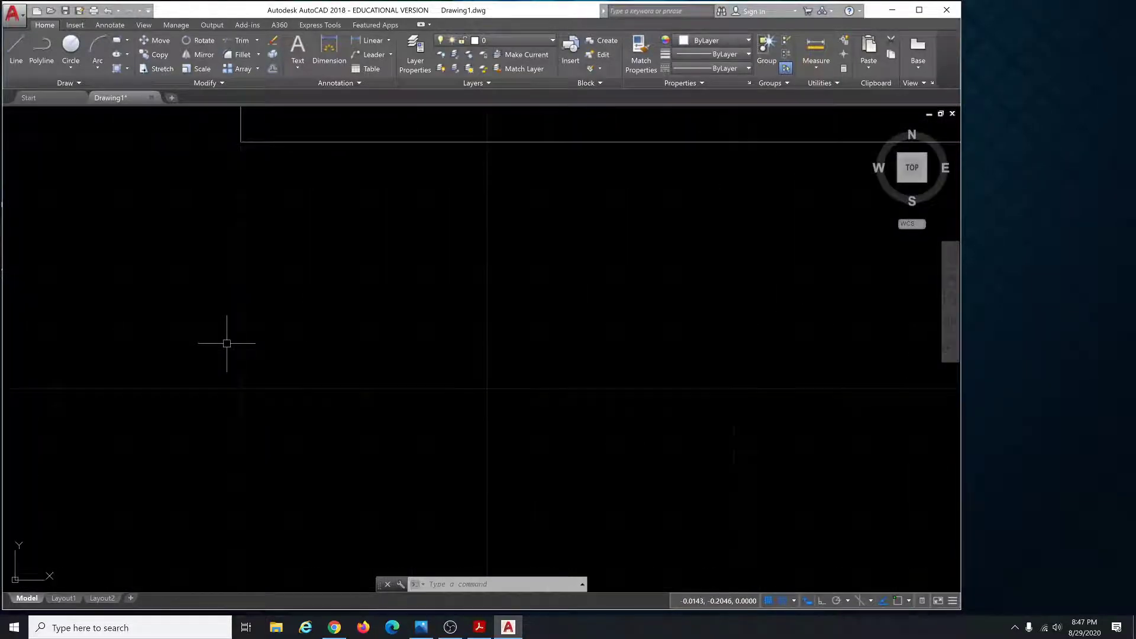
scroll(241, 350, down, 4)
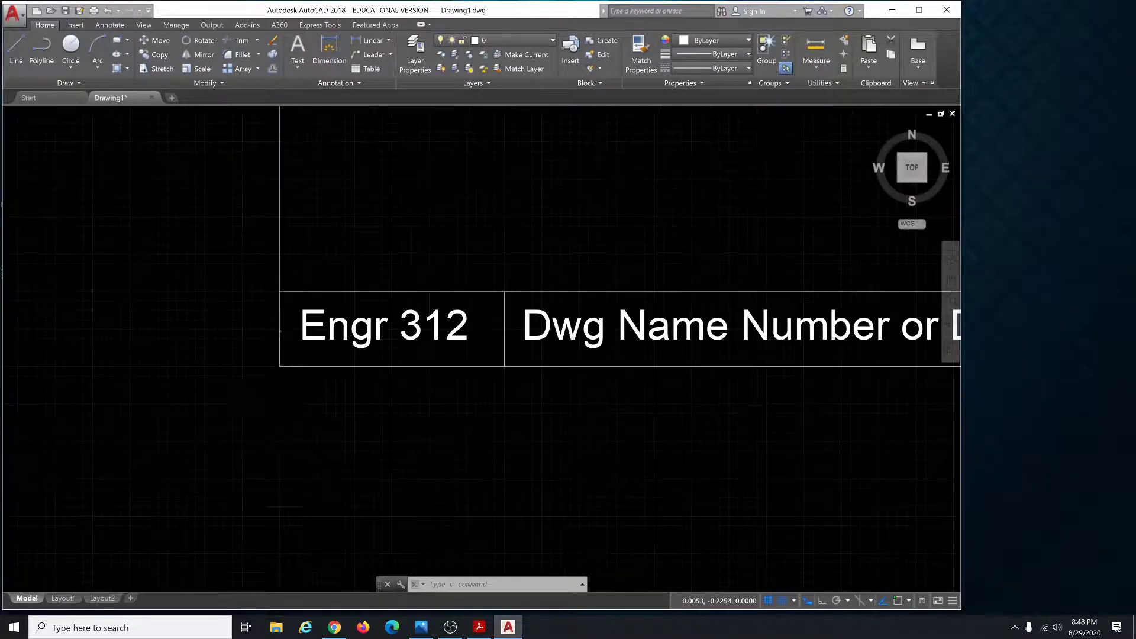
scroll(284, 393, down, 5)
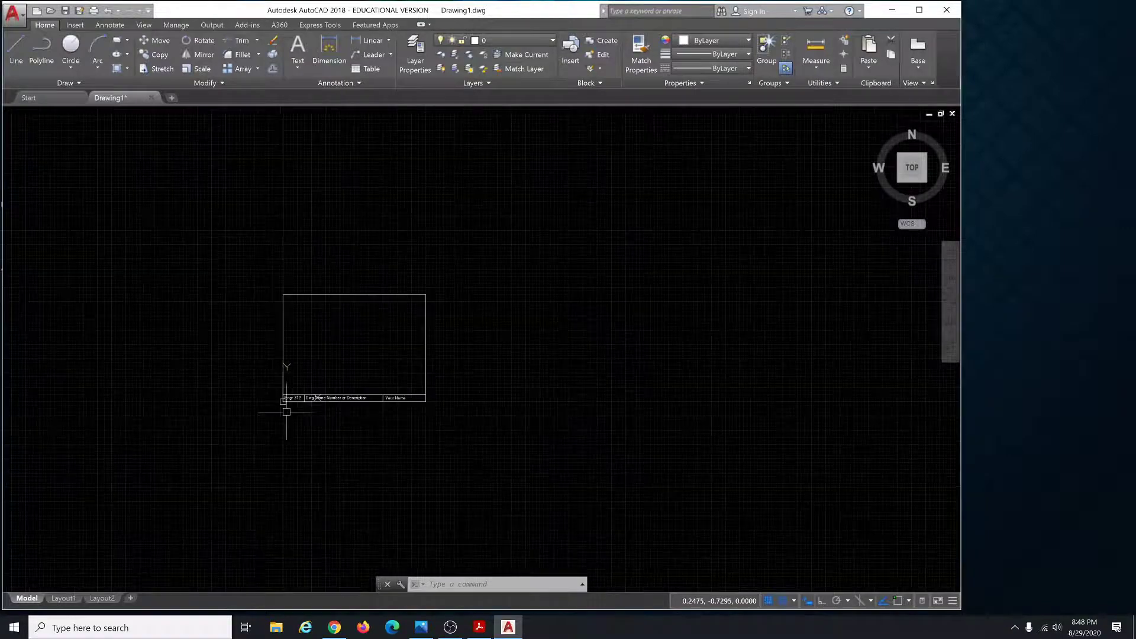
scroll(286, 411, down, 2)
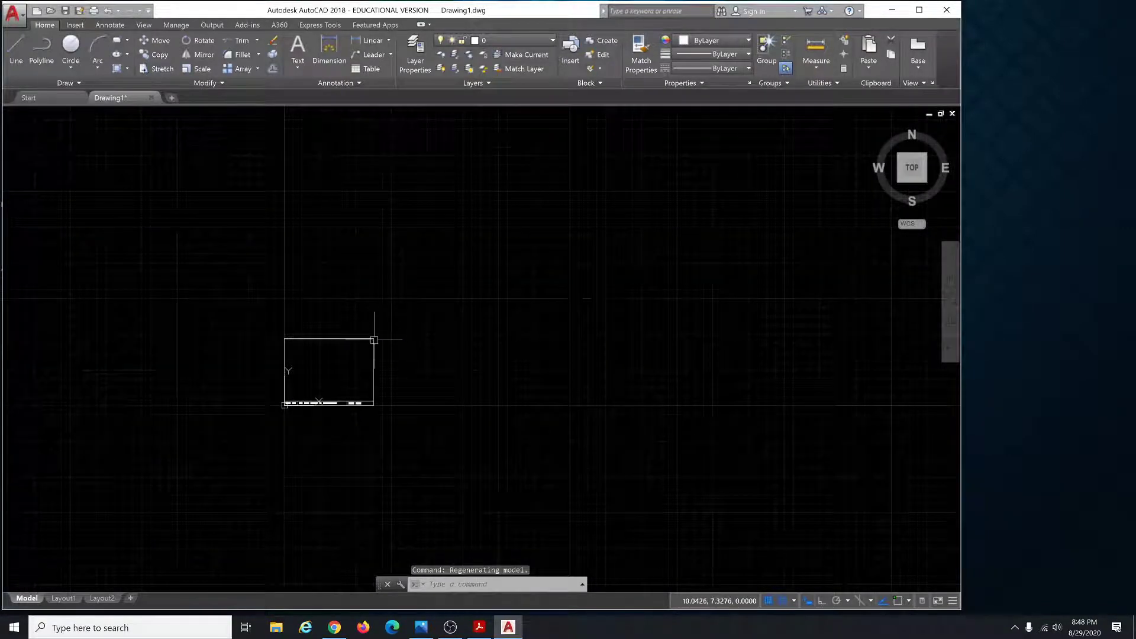
scroll(373, 336, up, 6)
scroll(373, 331, down, 4)
scroll(374, 332, down, 4)
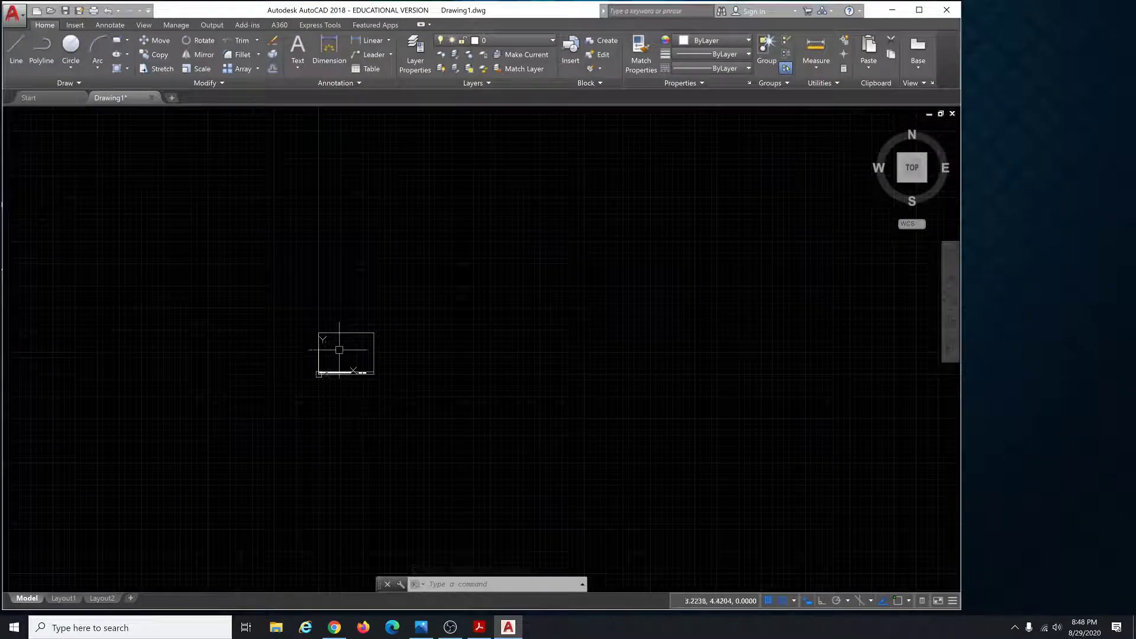
scroll(345, 351, up, 8)
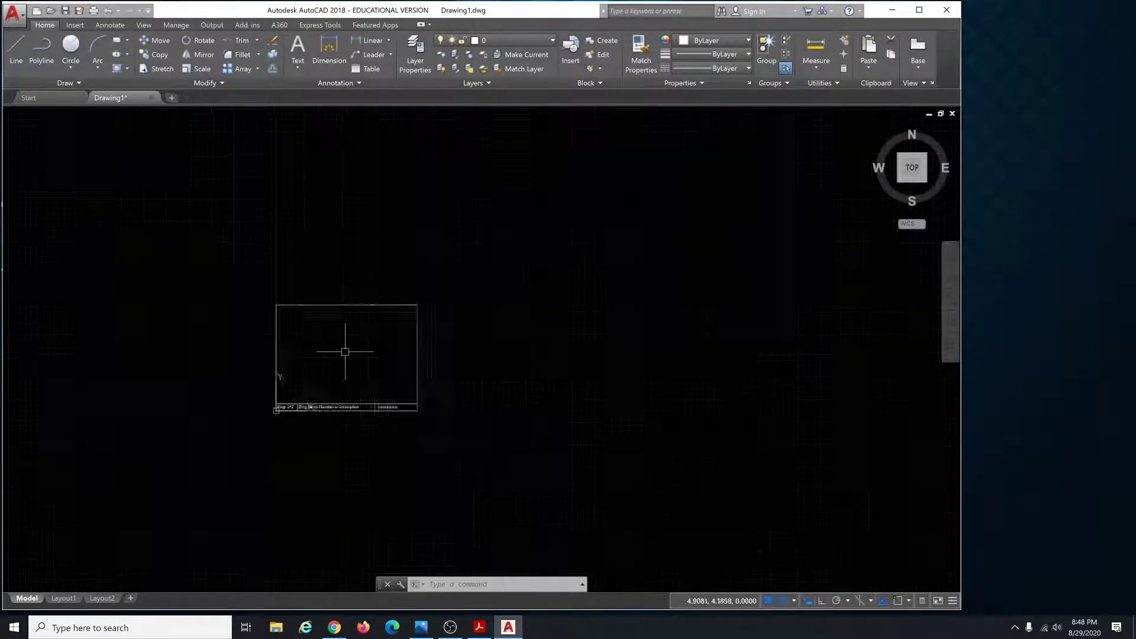
scroll(346, 354, down, 10)
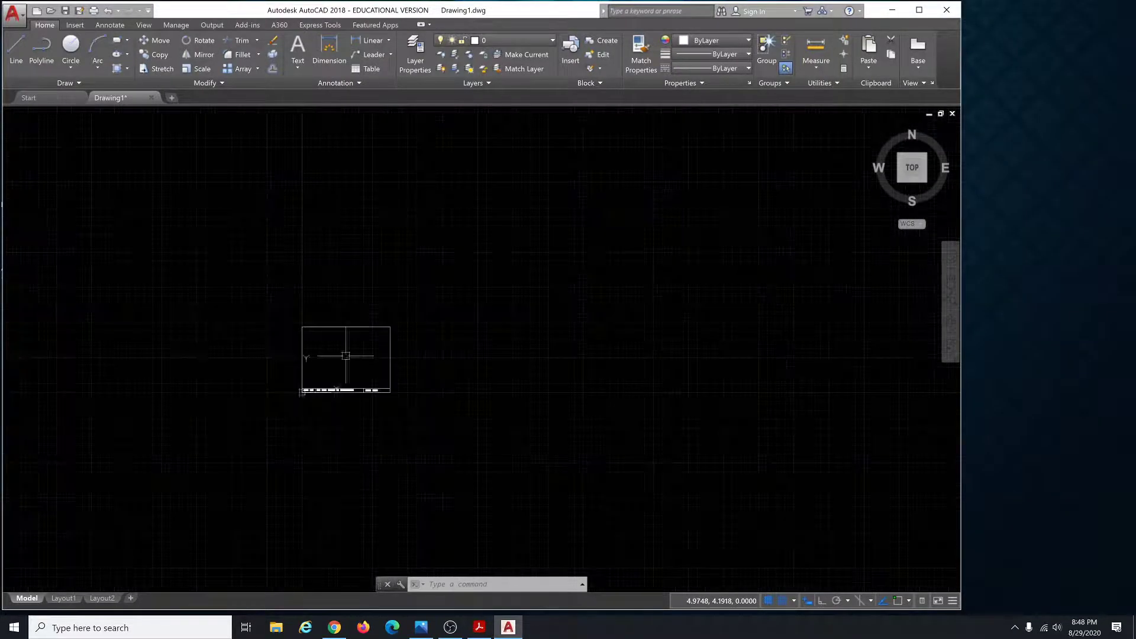
scroll(317, 356, up, 4)
scroll(317, 356, up, 4)
scroll(317, 357, down, 4)
scroll(393, 355, up, 4)
scroll(380, 357, up, 2)
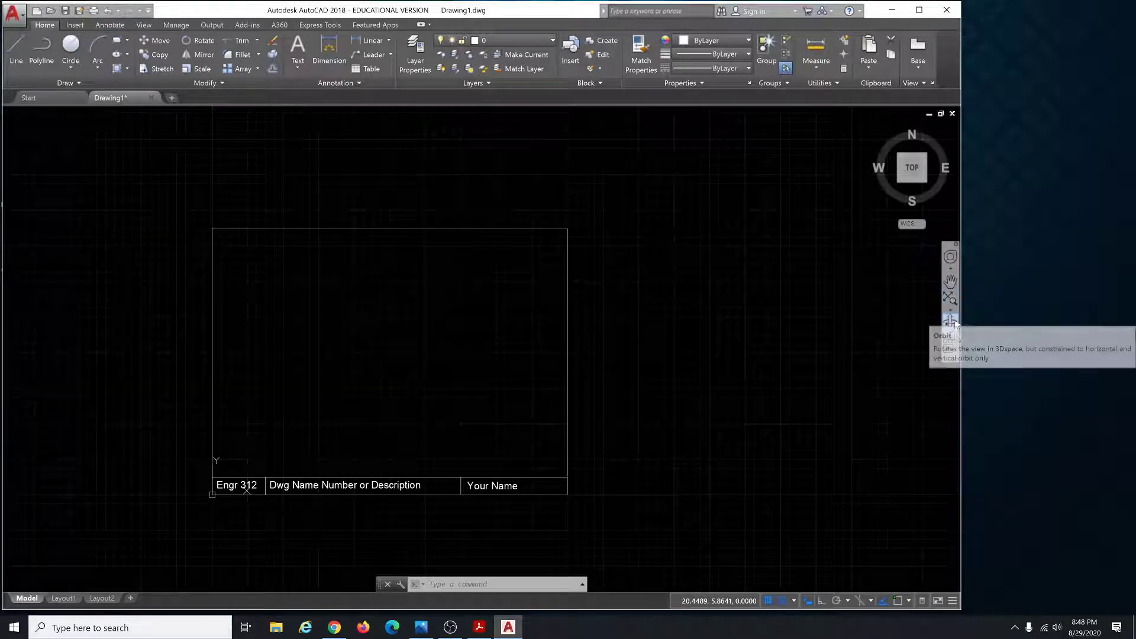
click(950, 281)
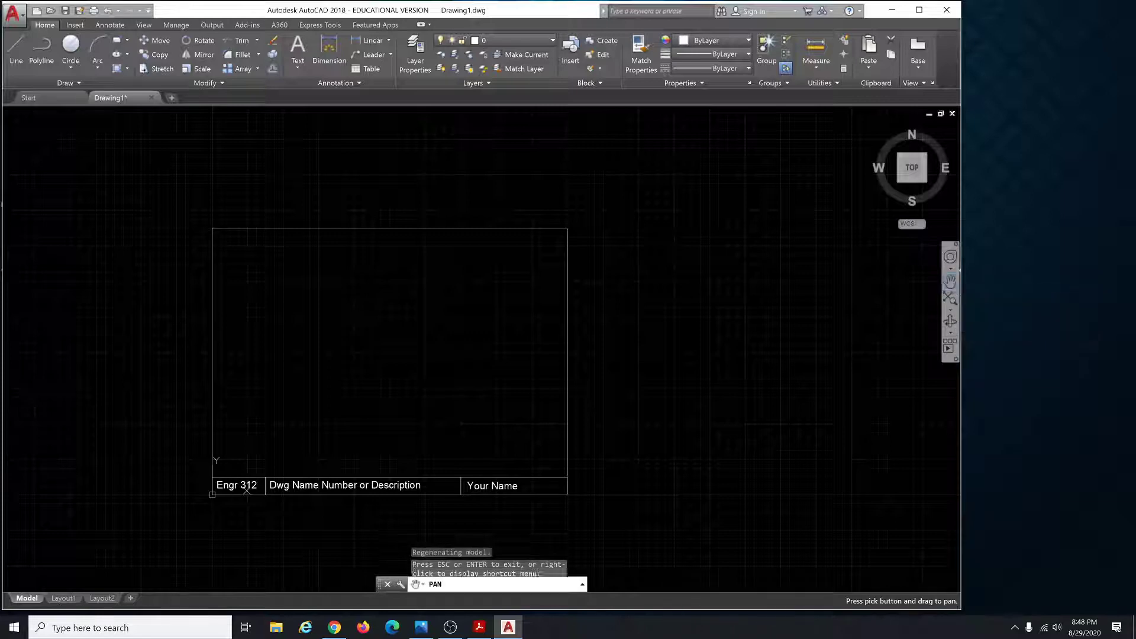
mouse_move(631, 299)
mouse_down()
mouse_move(700, 304)
mouse_move(674, 298)
mouse_up()
drag(571, 173, 472, 155)
drag(675, 241, 746, 251)
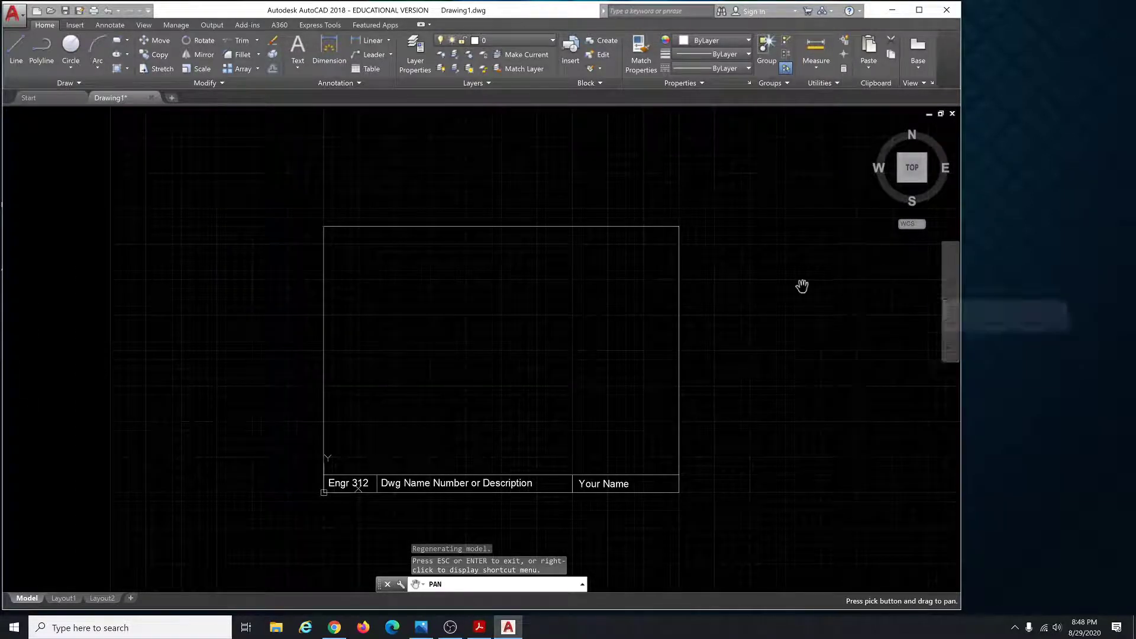
key(Escape)
scroll(589, 262, down, 2)
scroll(355, 322, down, 4)
scroll(267, 370, up, 6)
scroll(363, 381, down, 6)
scroll(579, 268, up, 4)
scroll(565, 272, down, 4)
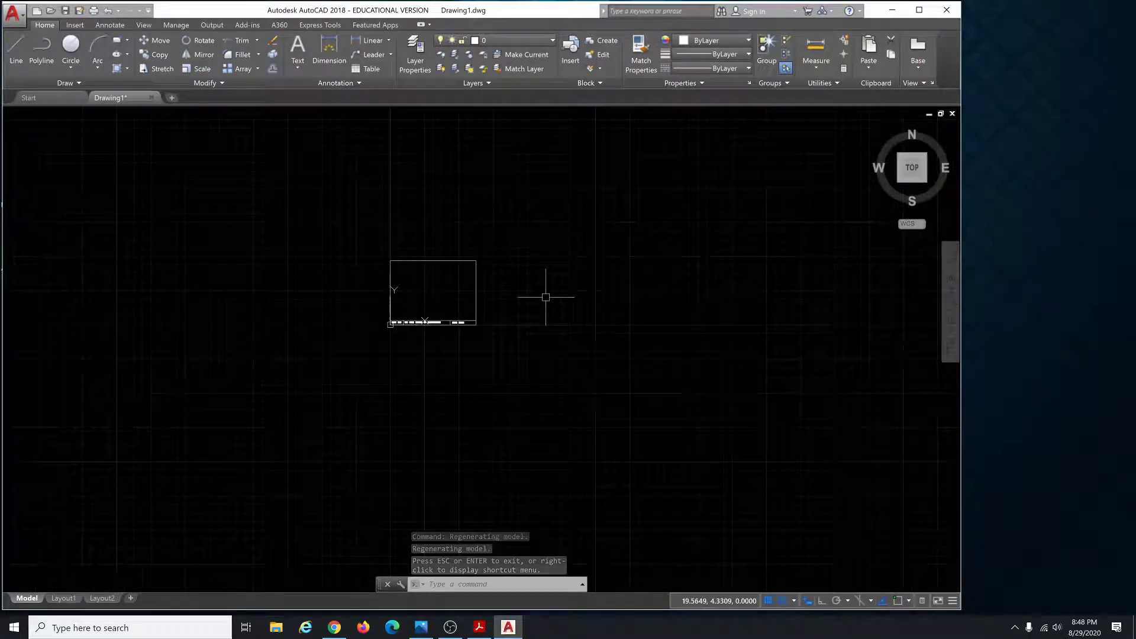
click(950, 300)
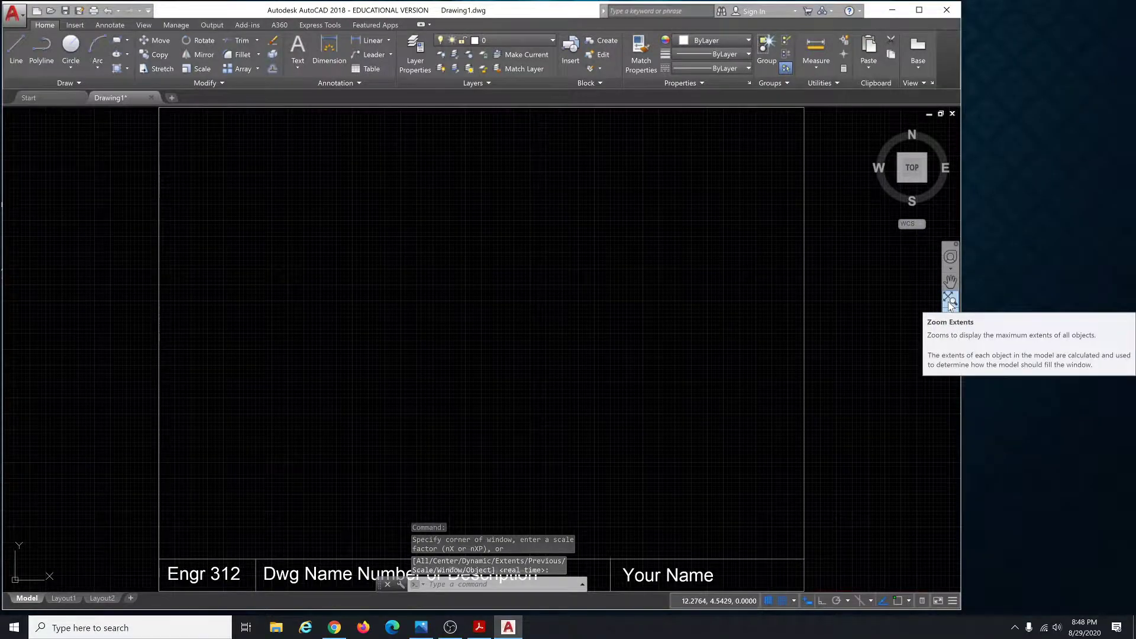
scroll(436, 376, down, 5)
scroll(436, 376, down, 5)
key(Escape)
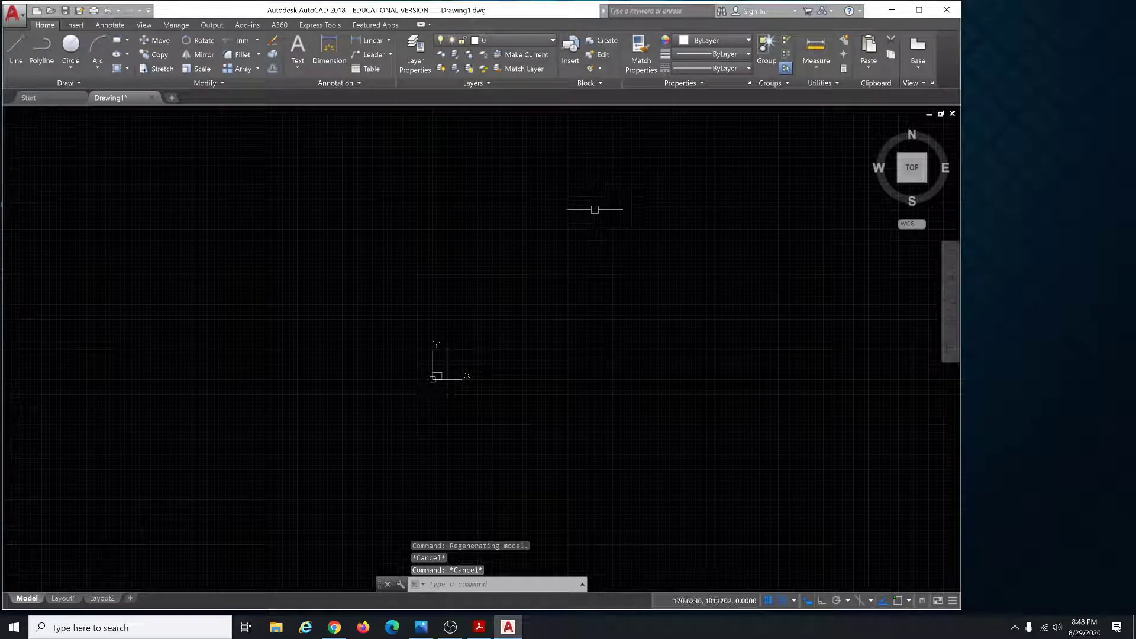
middle_click(436, 376)
middle_click(436, 376)
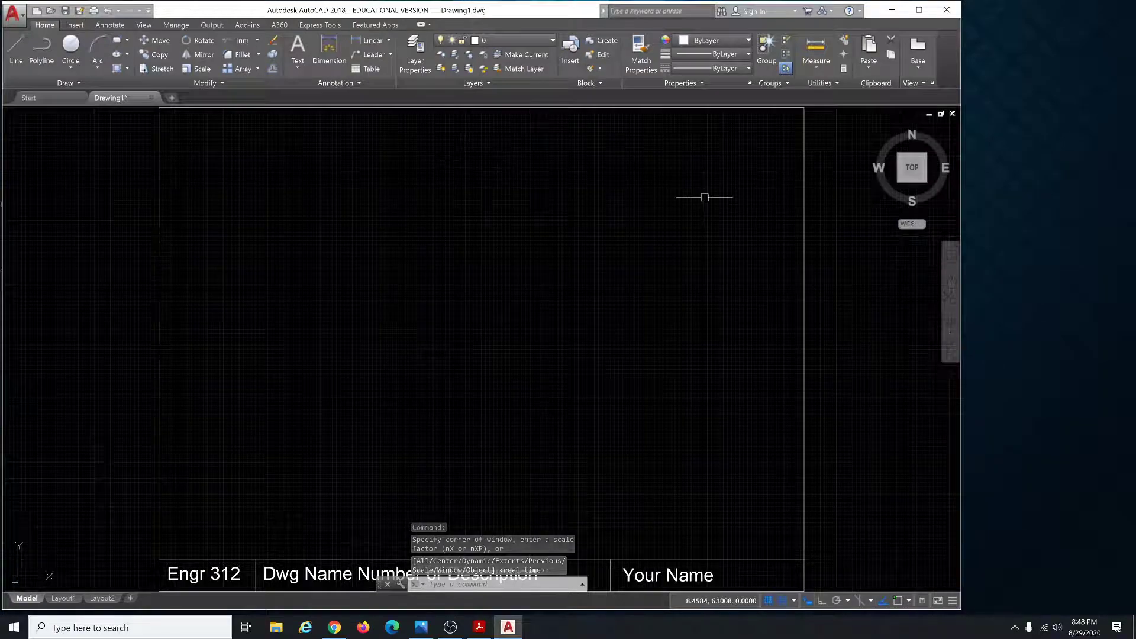
key(Escape)
key(Escape)
scroll(577, 417, down, 5)
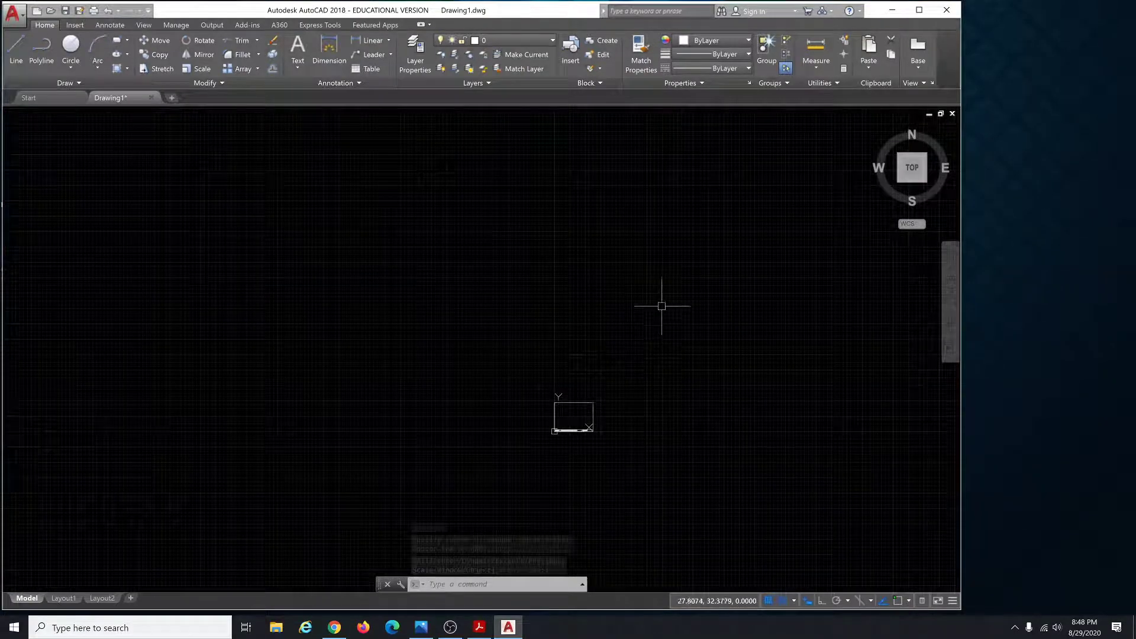
text(l)
key(Return)
click(588, 301)
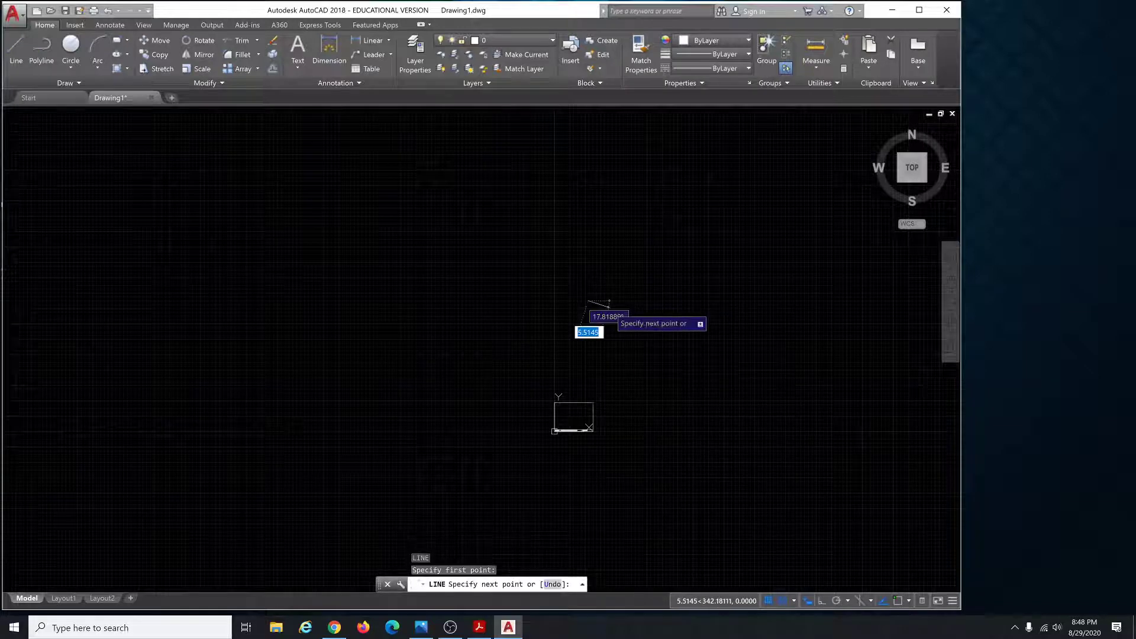
click(652, 312)
key(Escape)
key(Escape)
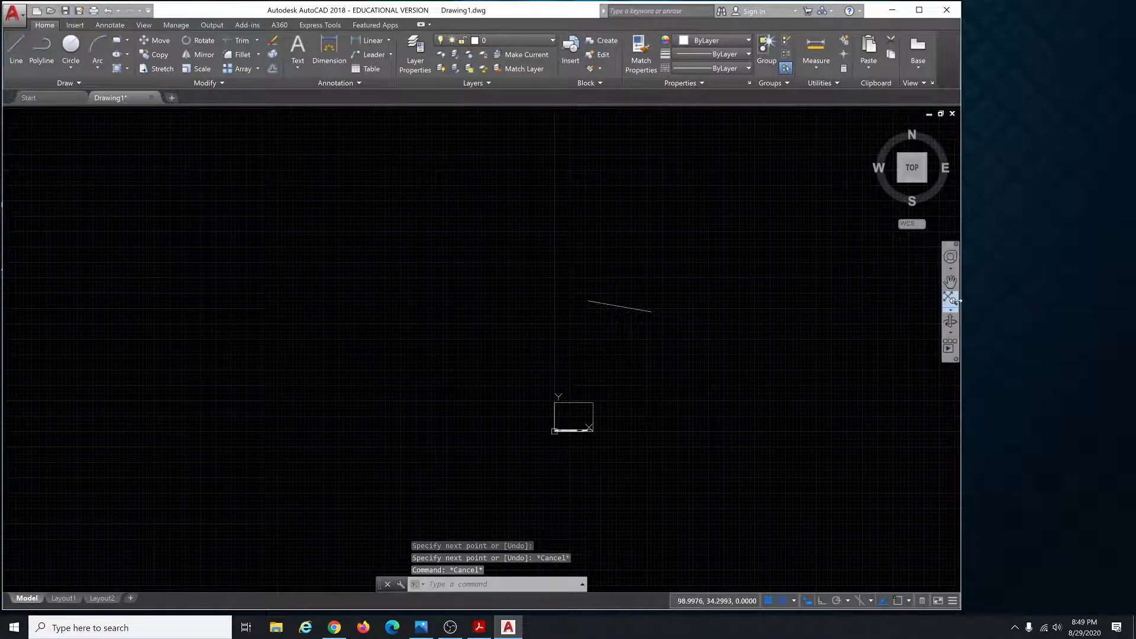
click(949, 298)
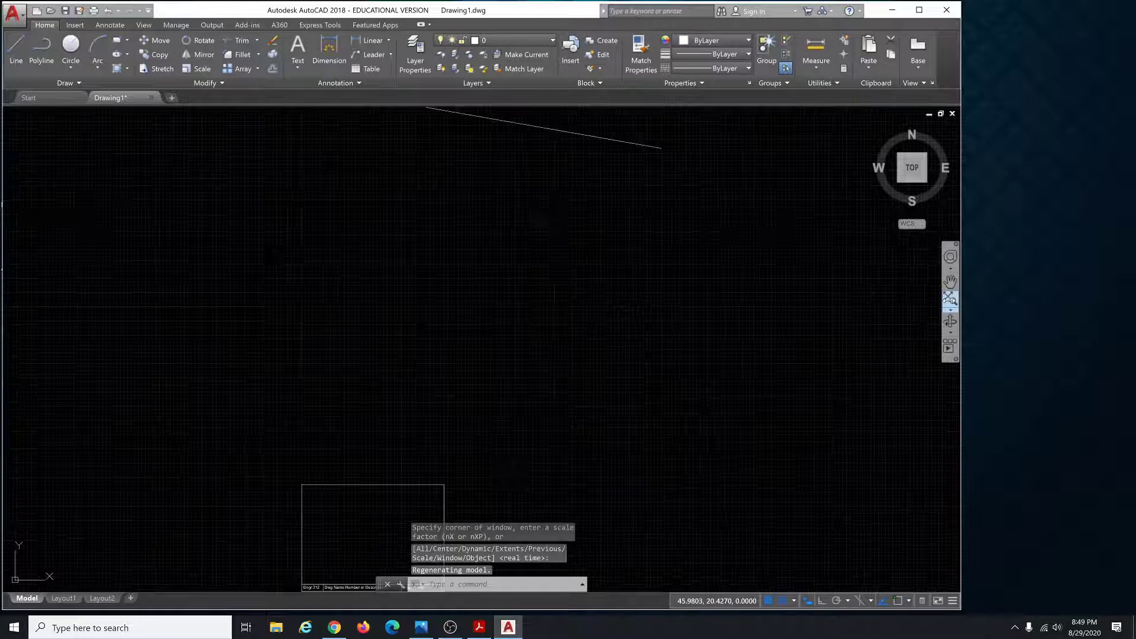
click(573, 130)
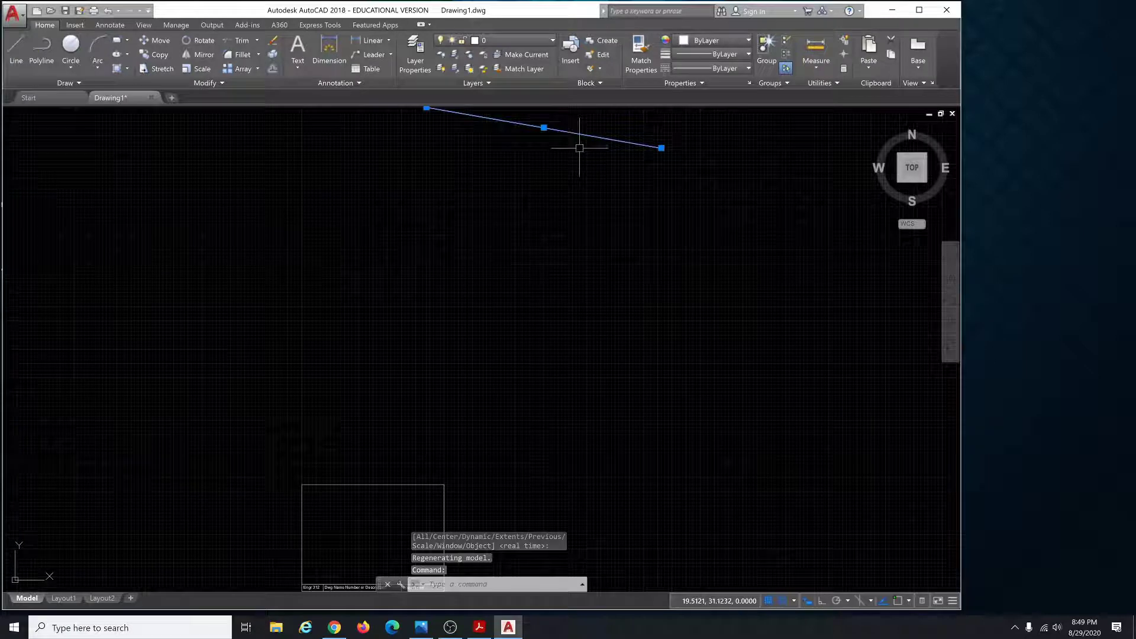
key(Delete)
click(953, 305)
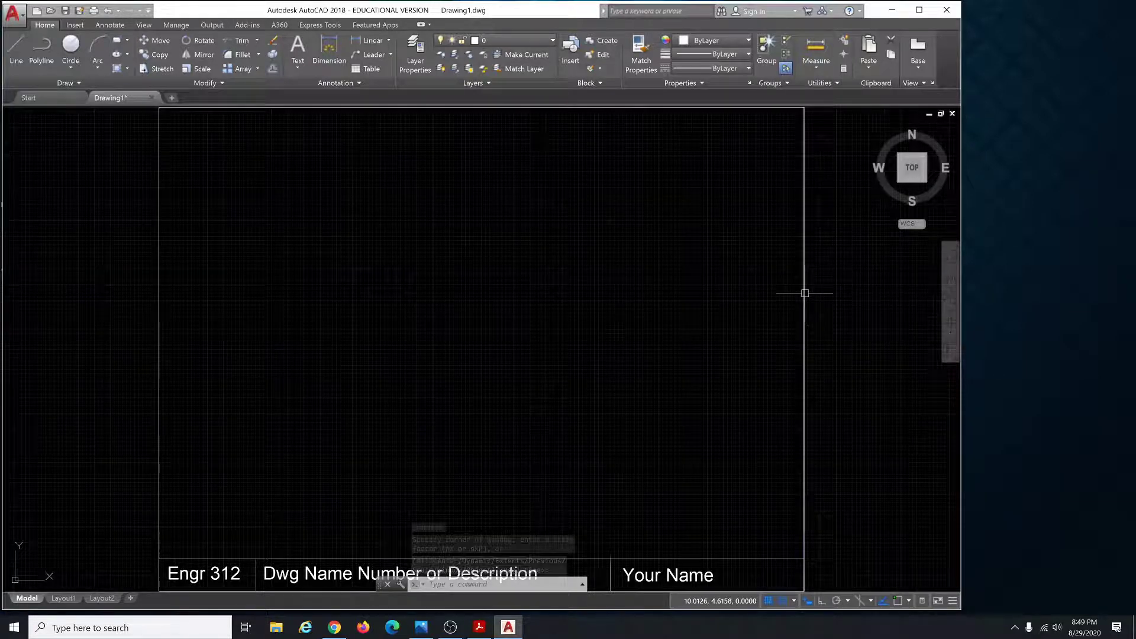
click(804, 293)
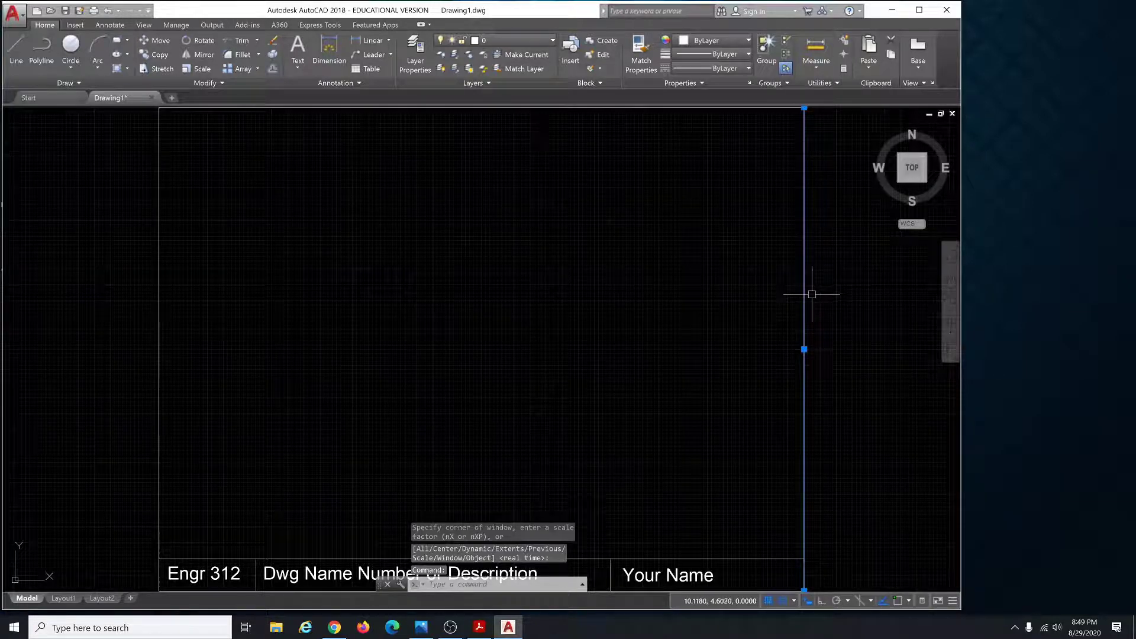
key(Delete)
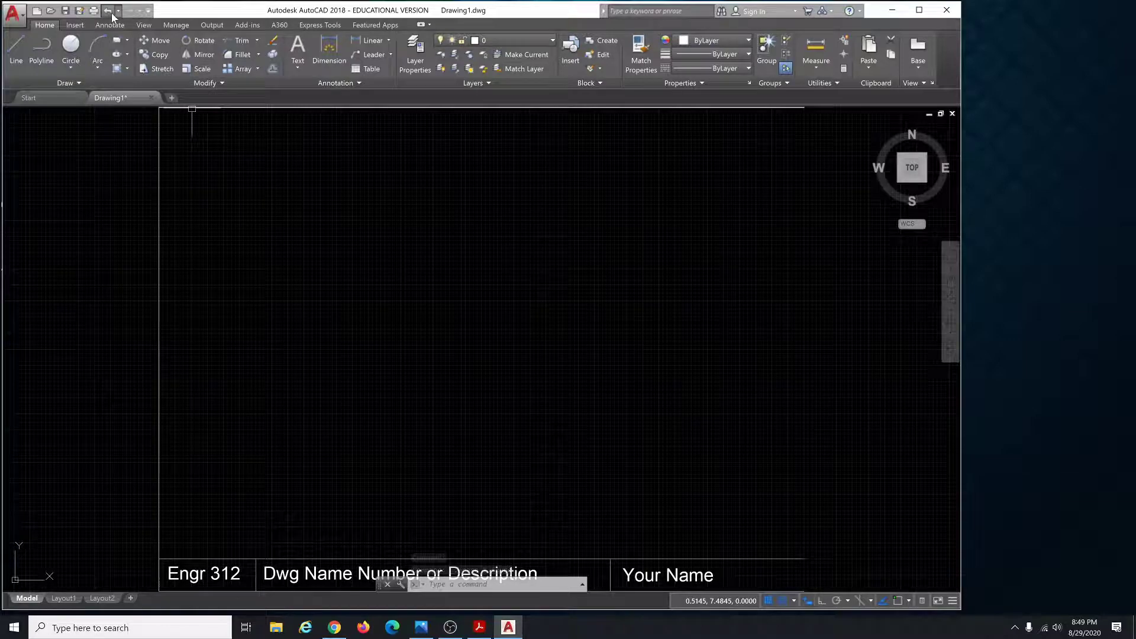
click(110, 12)
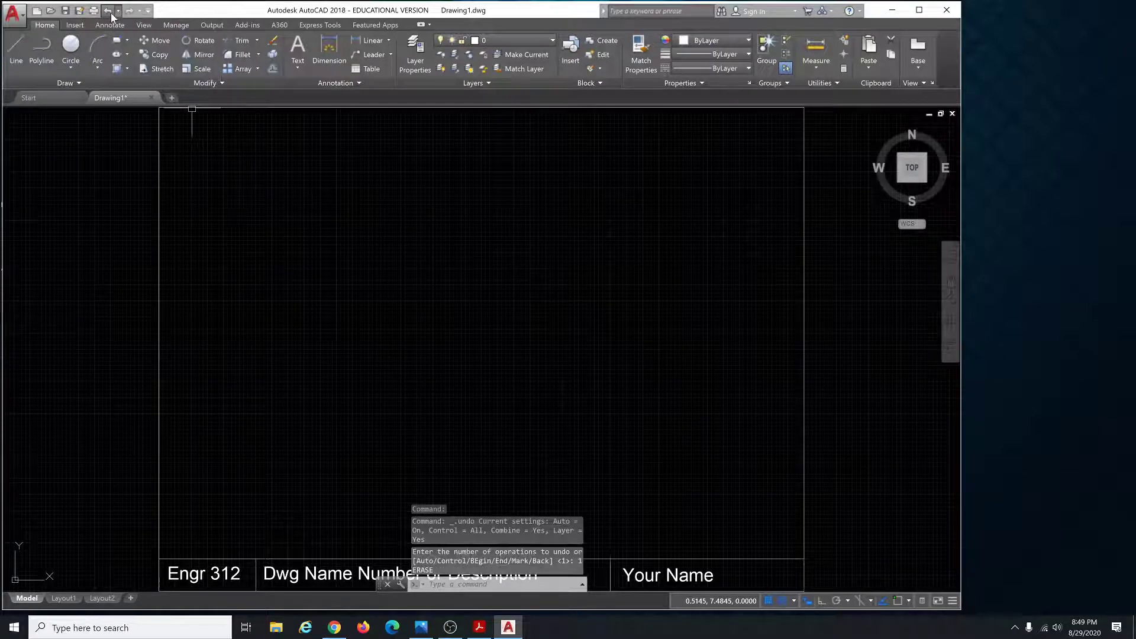
Zoom on the title block, start LINE from the L command suggestions, then cancel it.
scroll(573, 390, down, 4)
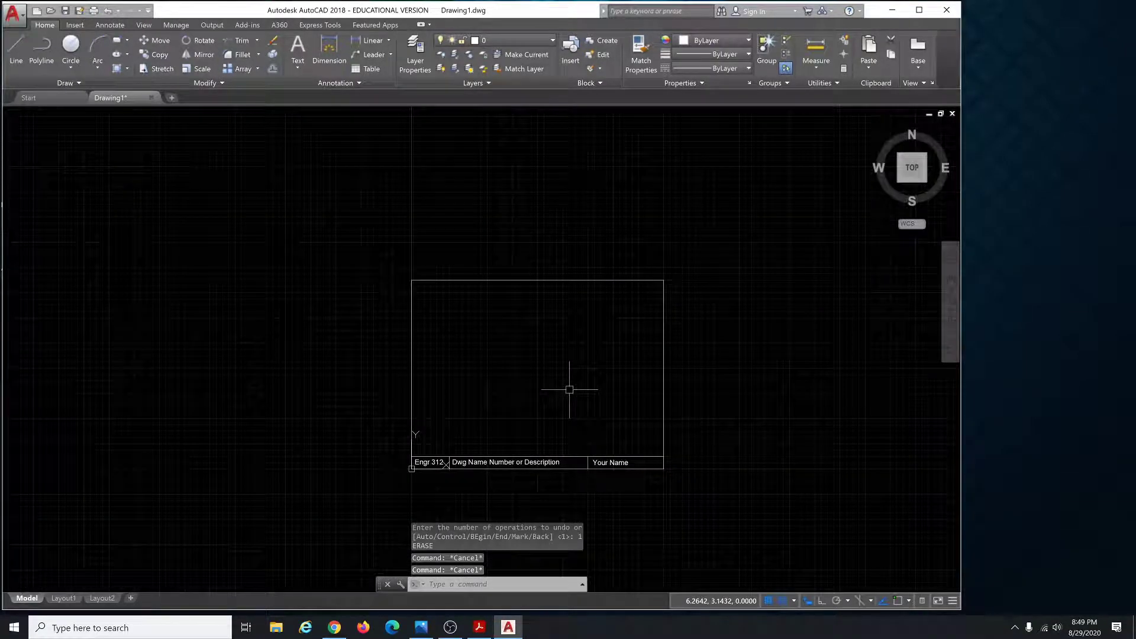
scroll(511, 385, up, 2)
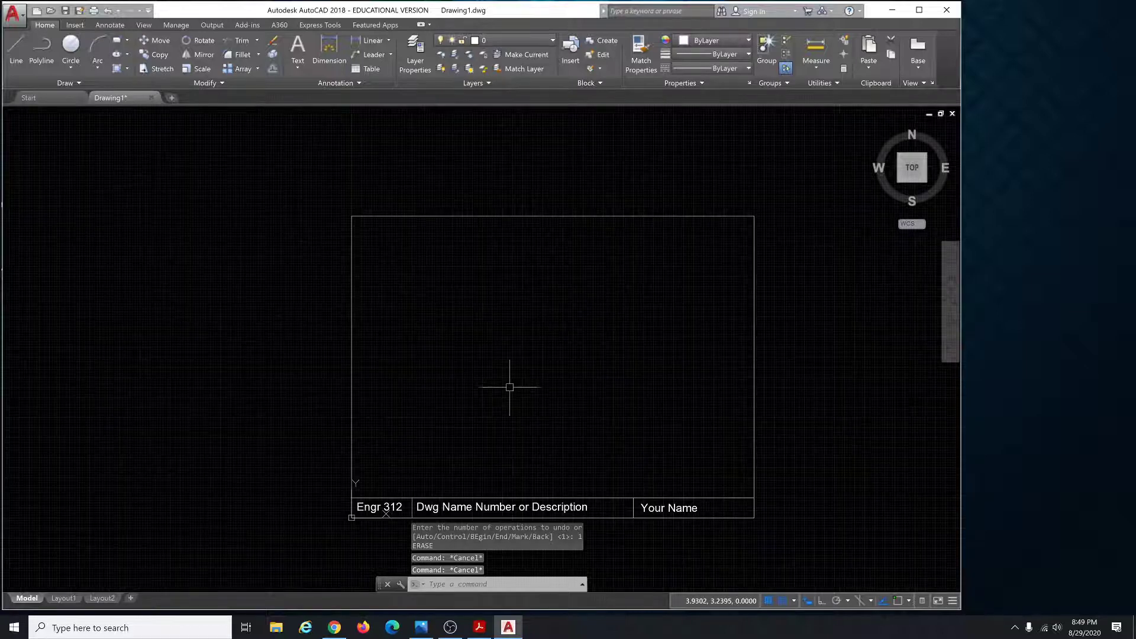
key(Escape)
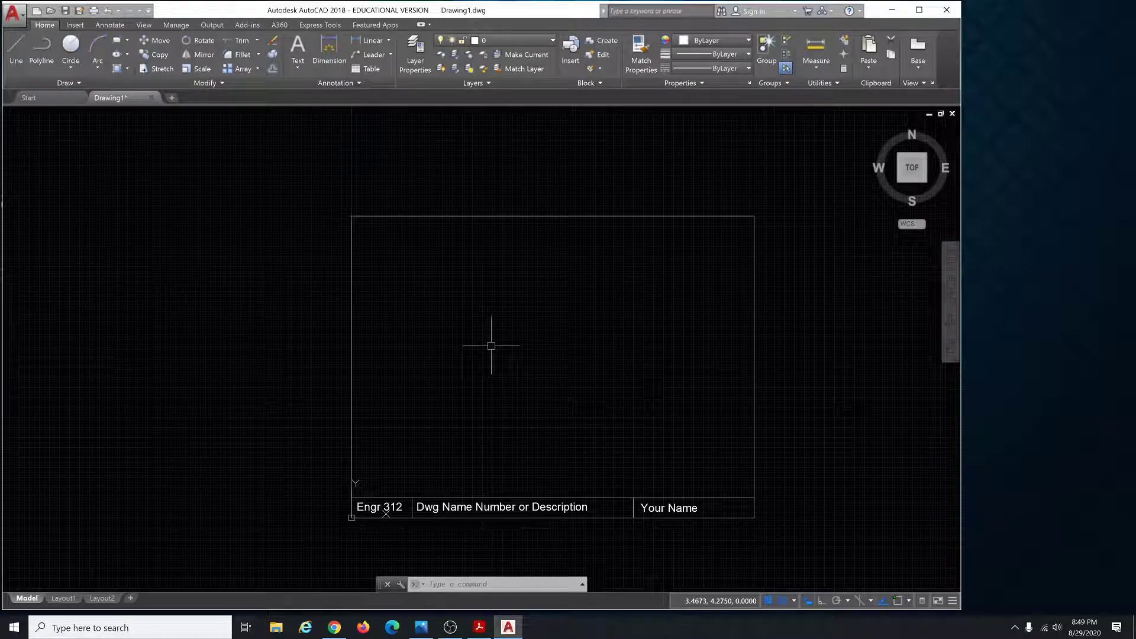
text(l)
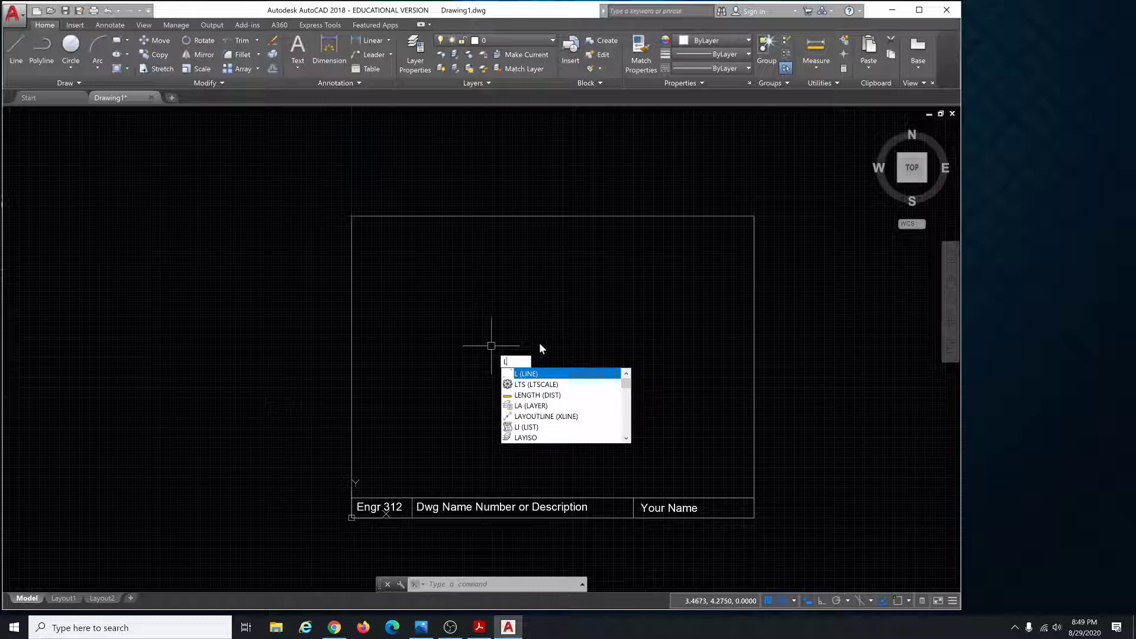
key(Down)
key(Down)
key(Down)
key(Down)
key(Down)
key(Down)
key(Up)
key(Up)
key(Up)
key(Up)
key(Up)
key(Up)
key(Down)
key(Down)
key(Down)
key(Down)
click(535, 374)
key(Escape)
key(Escape)
key(Escape)
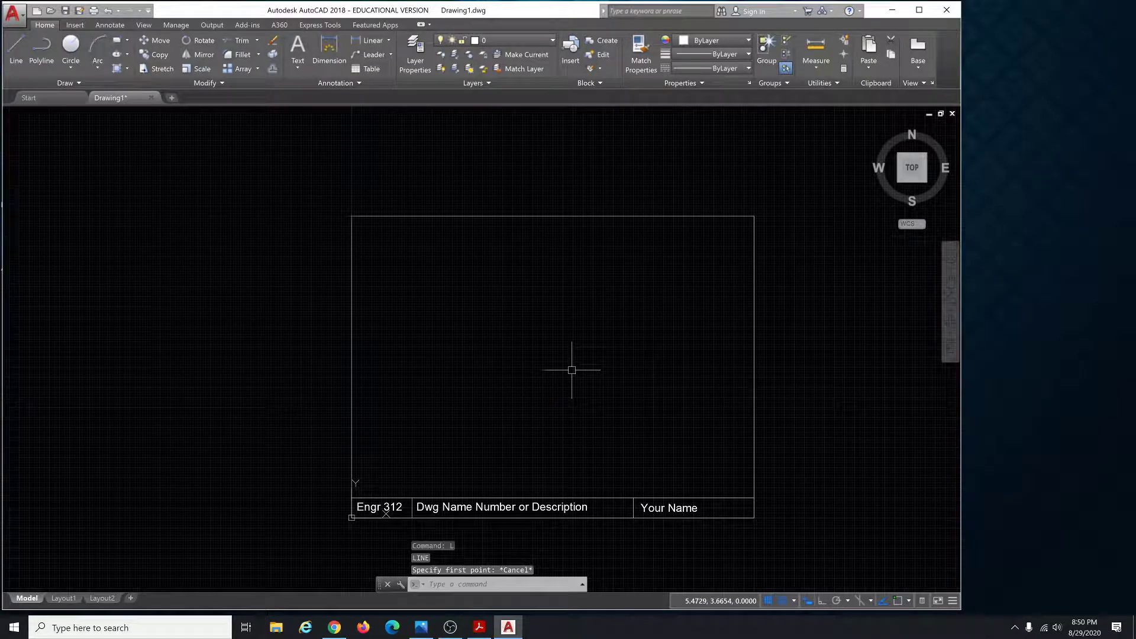
key(Escape)
Start LINE again with the L alias and cancel it.
text(l)
key(Return)
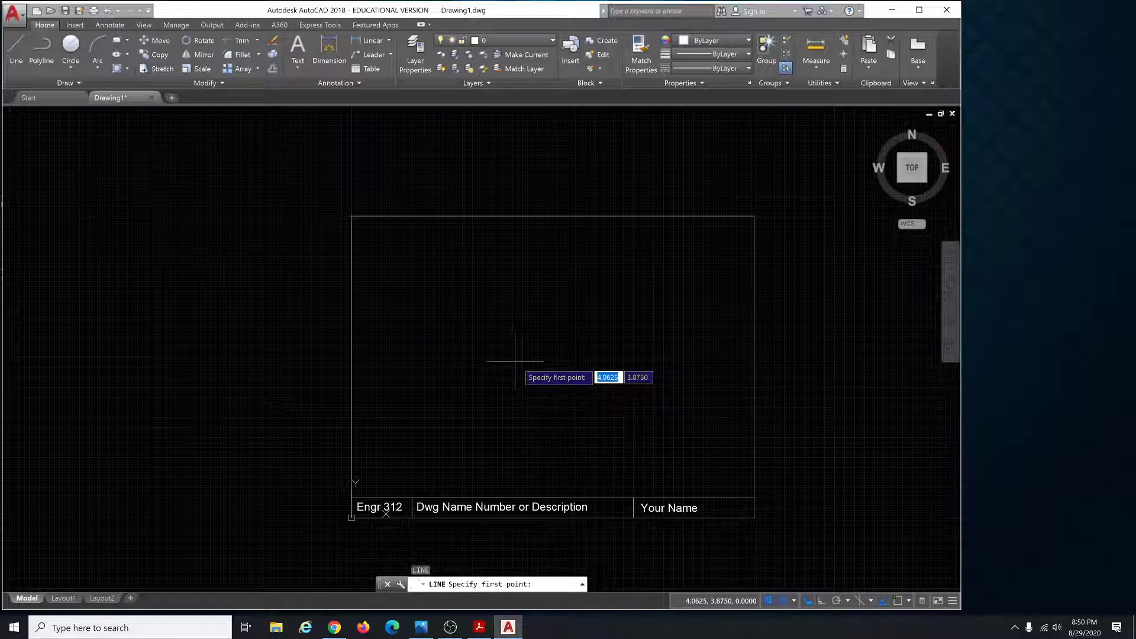
key(Escape)
key(Escape)
key(Escape)
key(Escape)
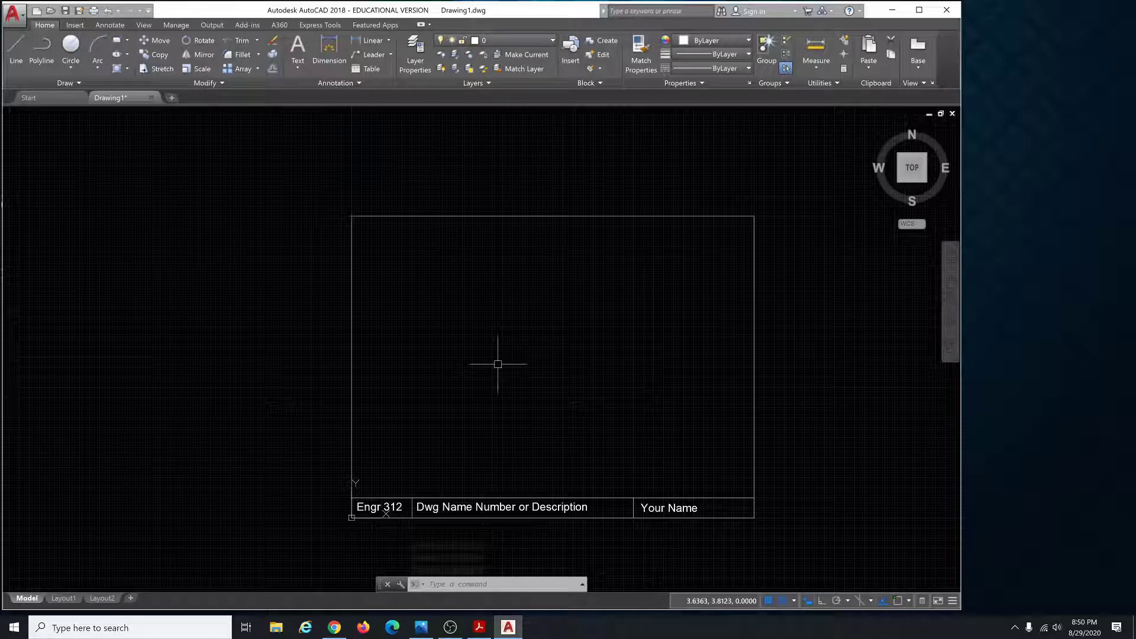
key(Escape)
key(Escape)
key(Escape)
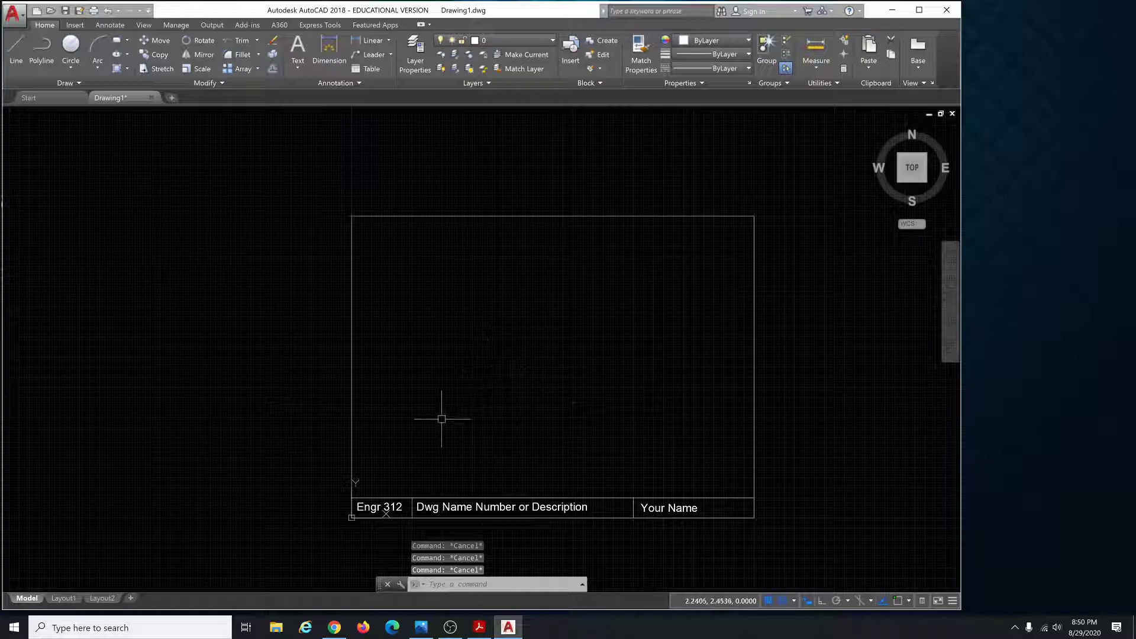
Bring the Photos window with the shape reference image to the front.
scroll(411, 461, up, 2)
scroll(410, 460, up, 3)
scroll(363, 388, down, 4)
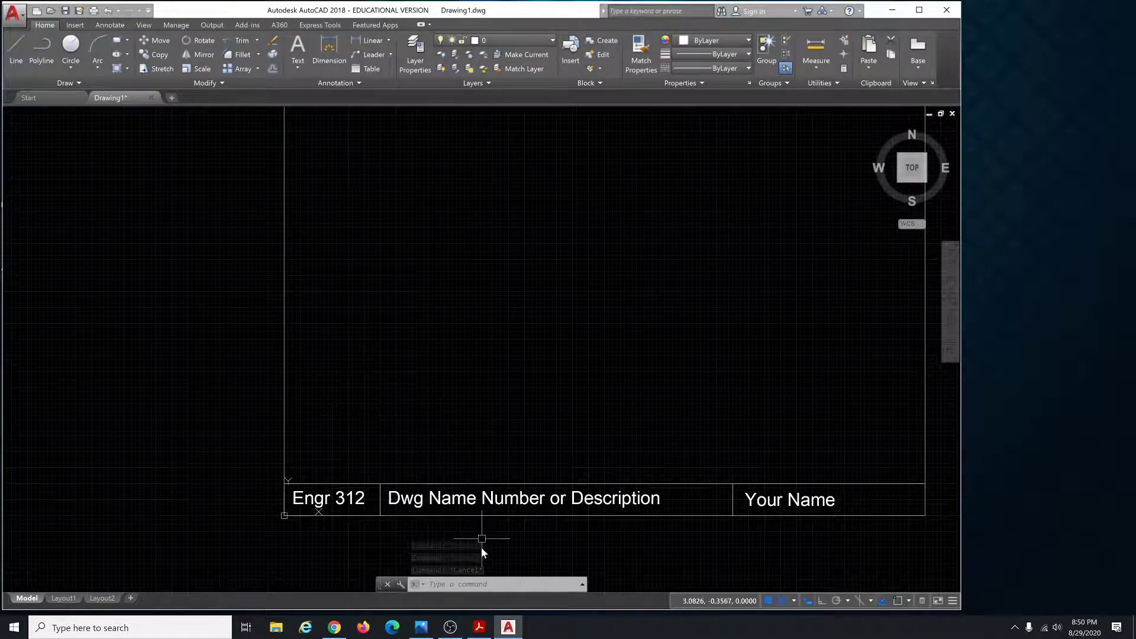
click(430, 628)
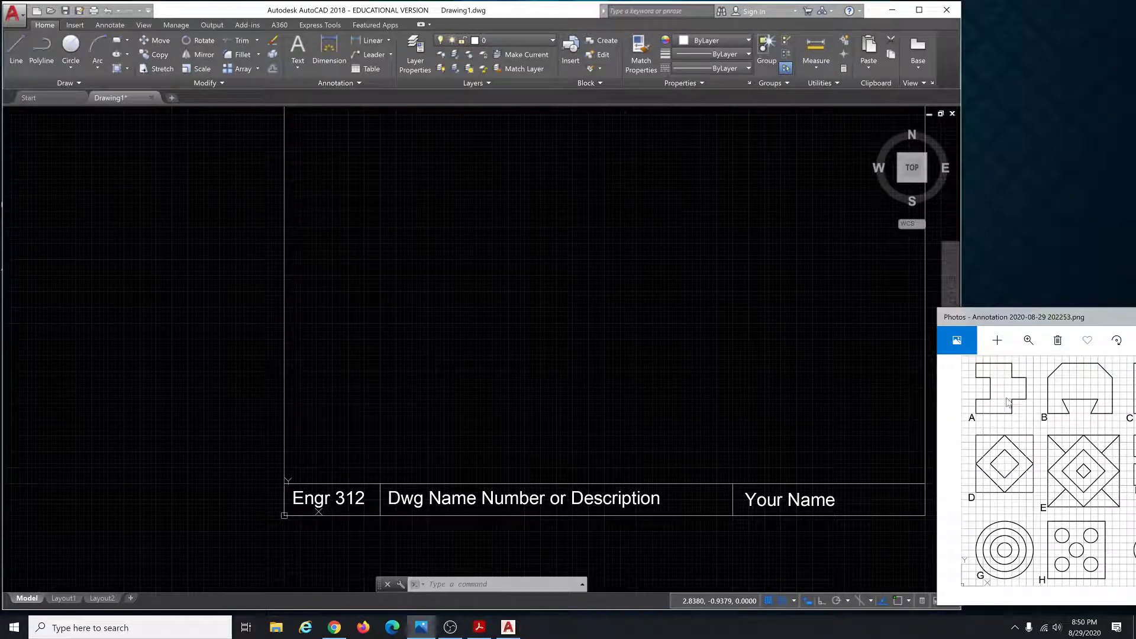
Shift the reference image aside, then start LINE with L in the drawing and zoom in.
mouse_move(1030, 323)
mouse_down()
mouse_move(964, 285)
mouse_move(1001, 318)
mouse_move(1035, 326)
mouse_up()
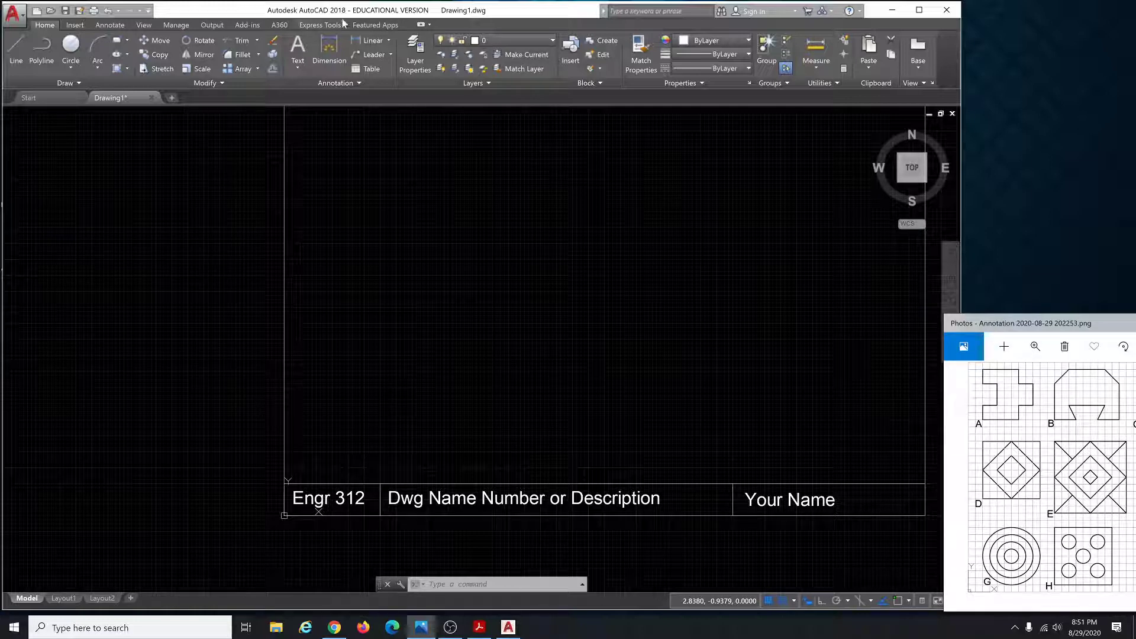
click(391, 368)
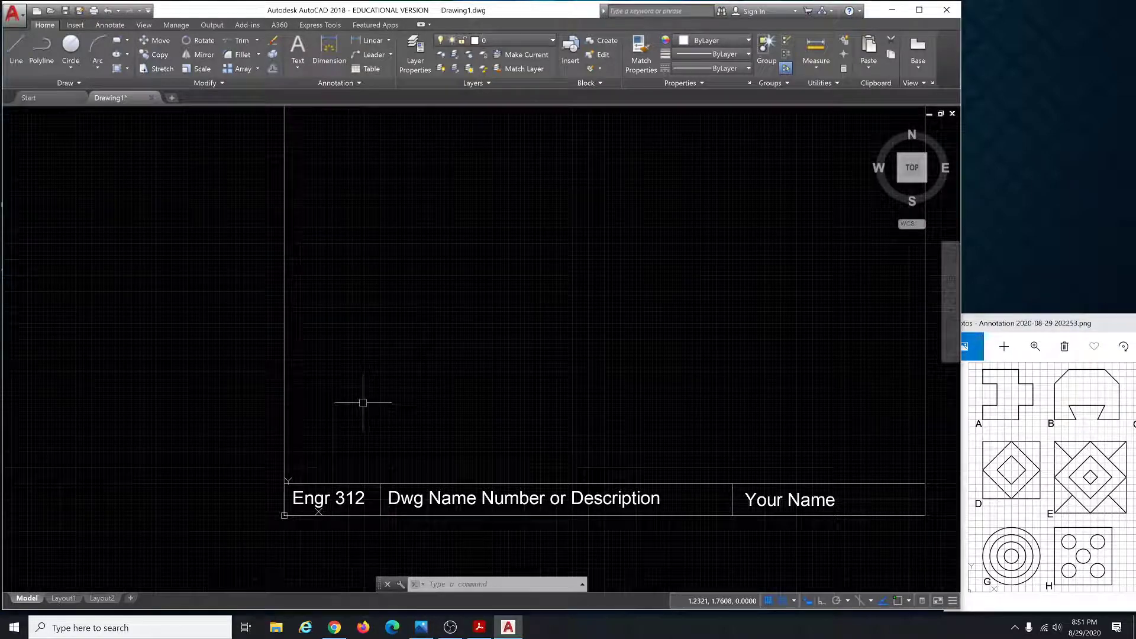
text(l)
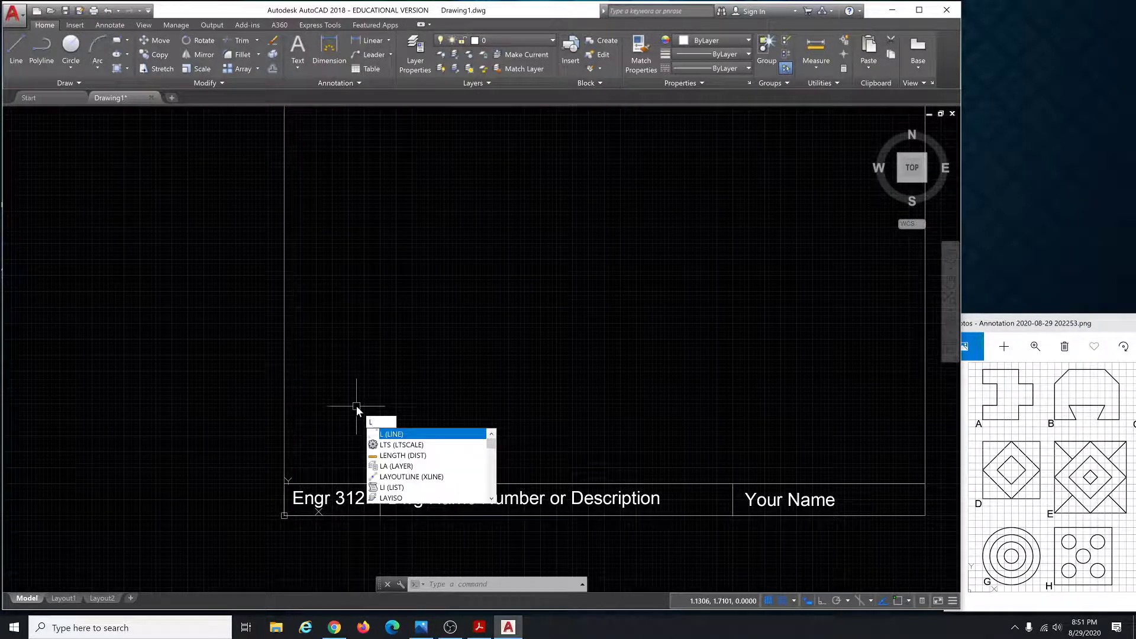
key(Return)
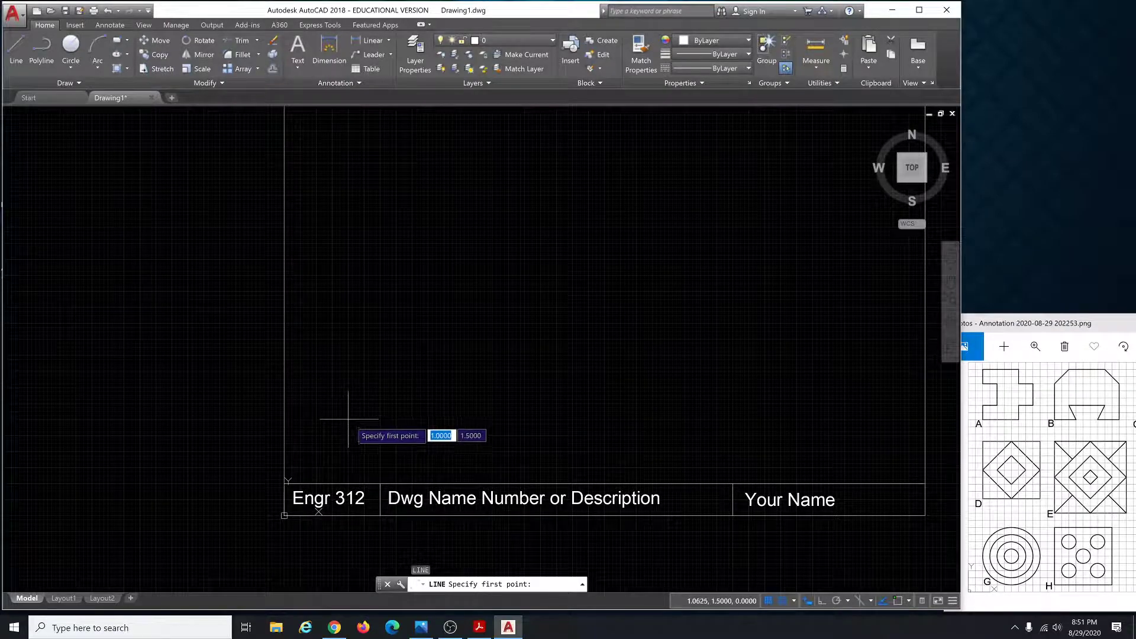
scroll(348, 419, up, 4)
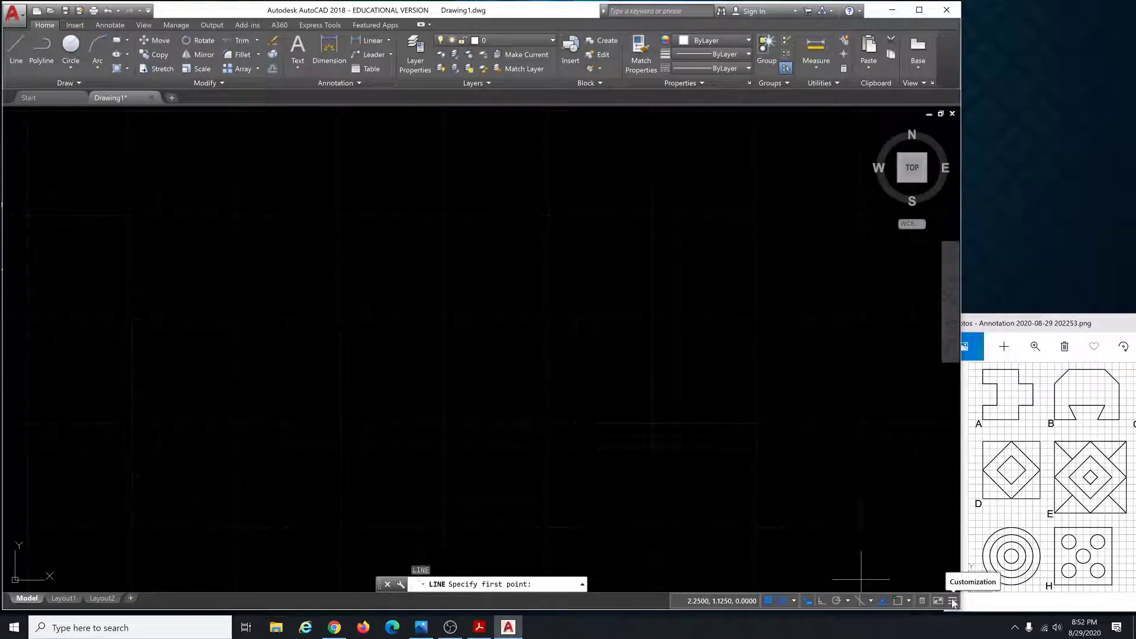
Check the status-bar Customization list, then switch Snap Mode off.
click(953, 602)
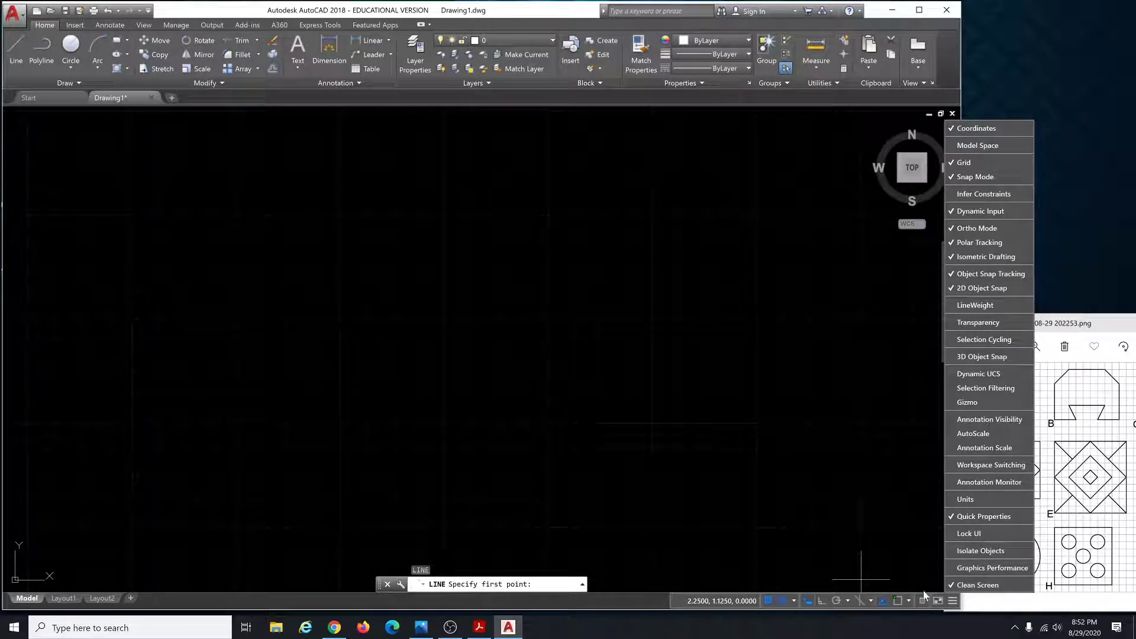
click(950, 601)
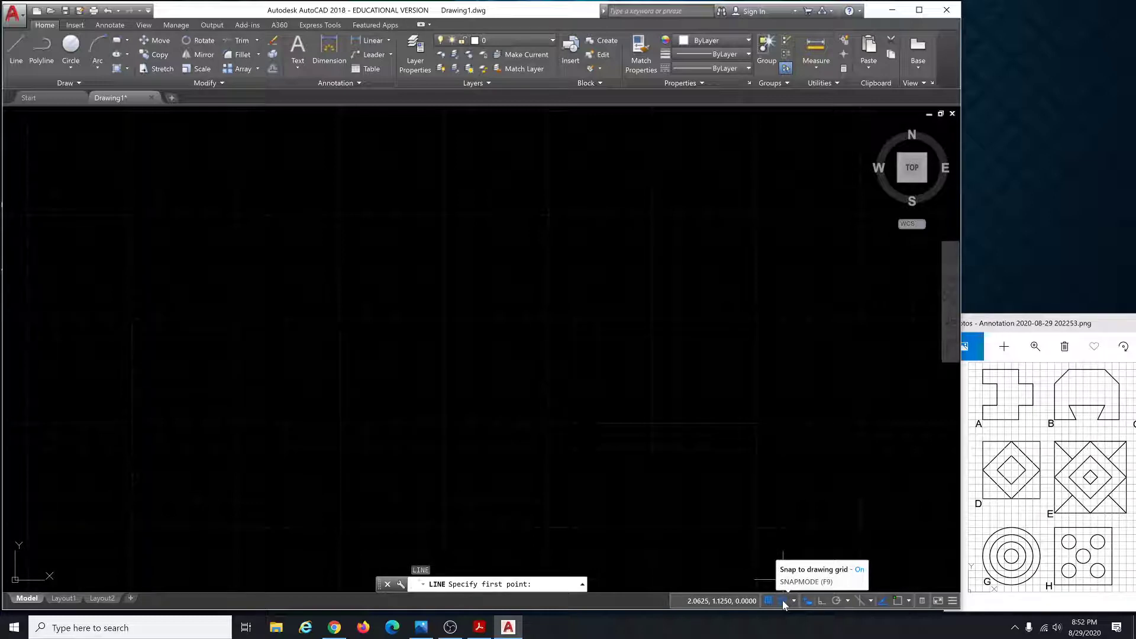
click(784, 601)
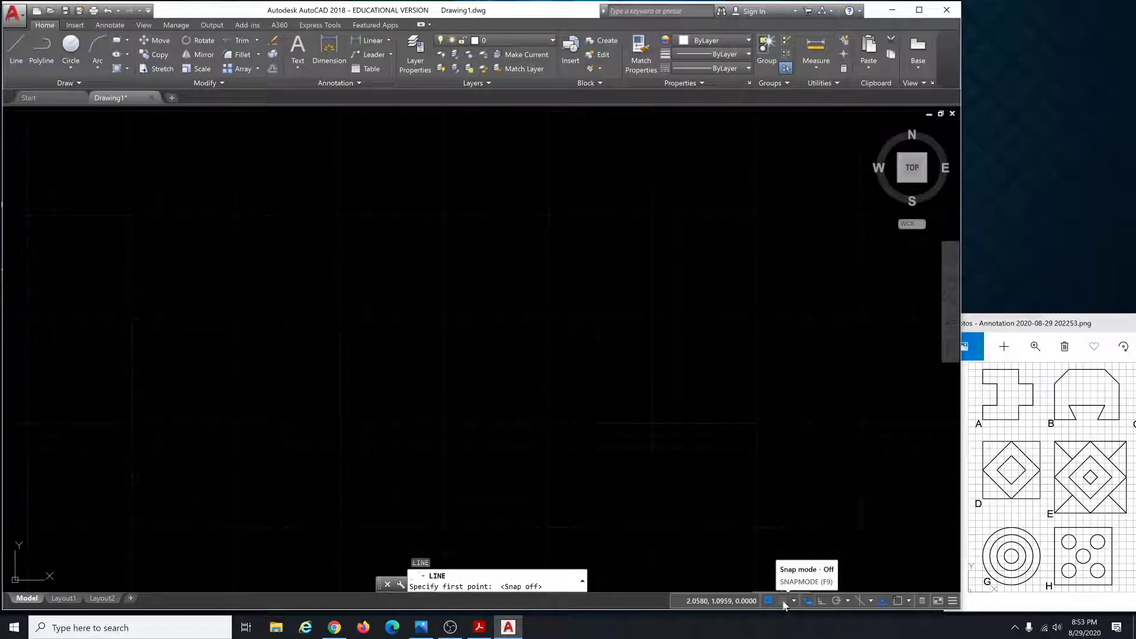
Turn Snap Mode back on, restart LINE, and place its first point at 1, 1.5.
click(783, 601)
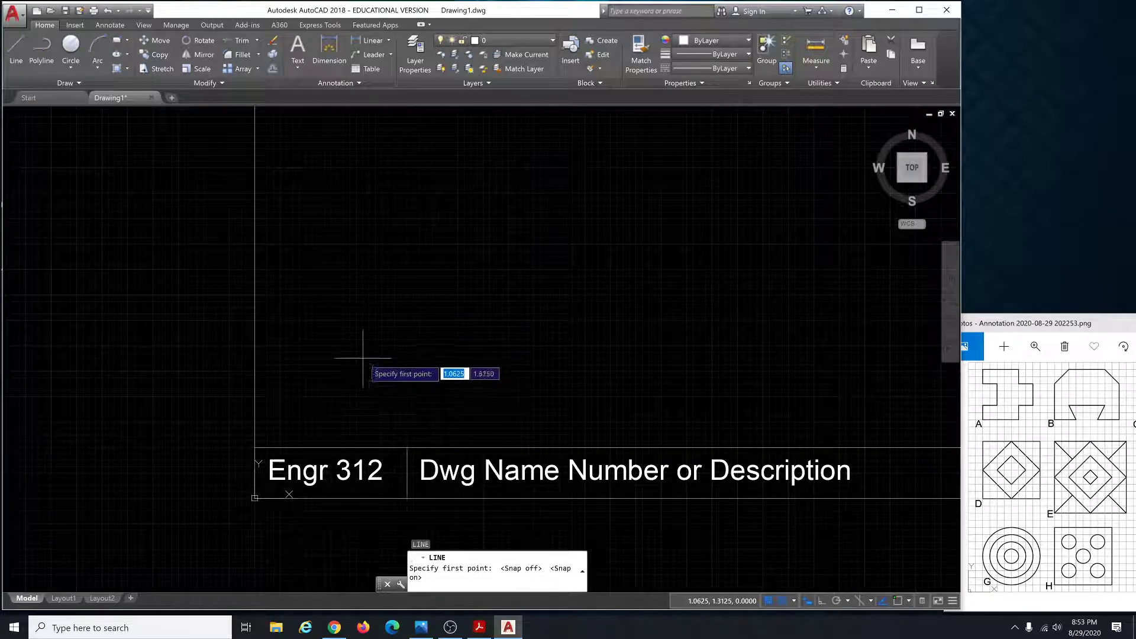
key(BackSpace)
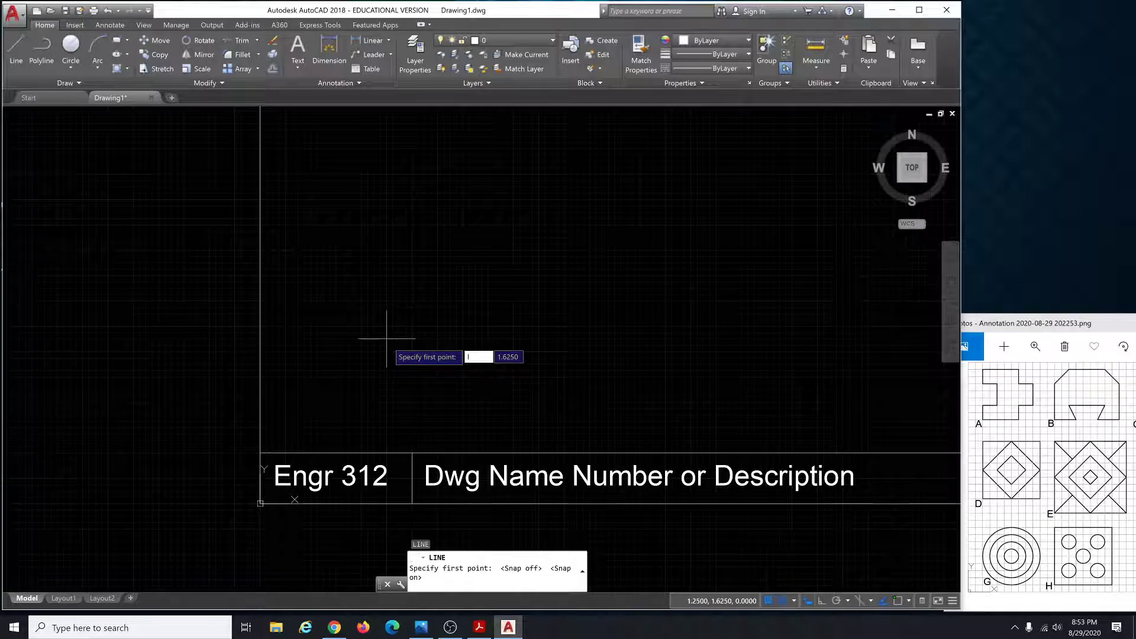
key(Escape)
key(Escape)
key(Escape)
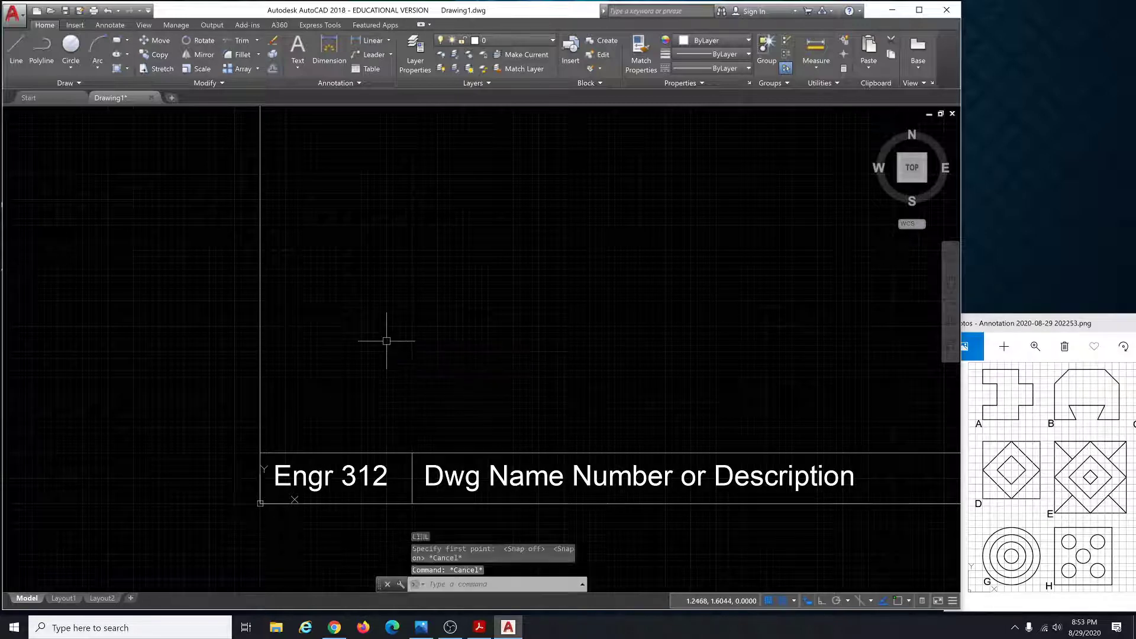
text(l)
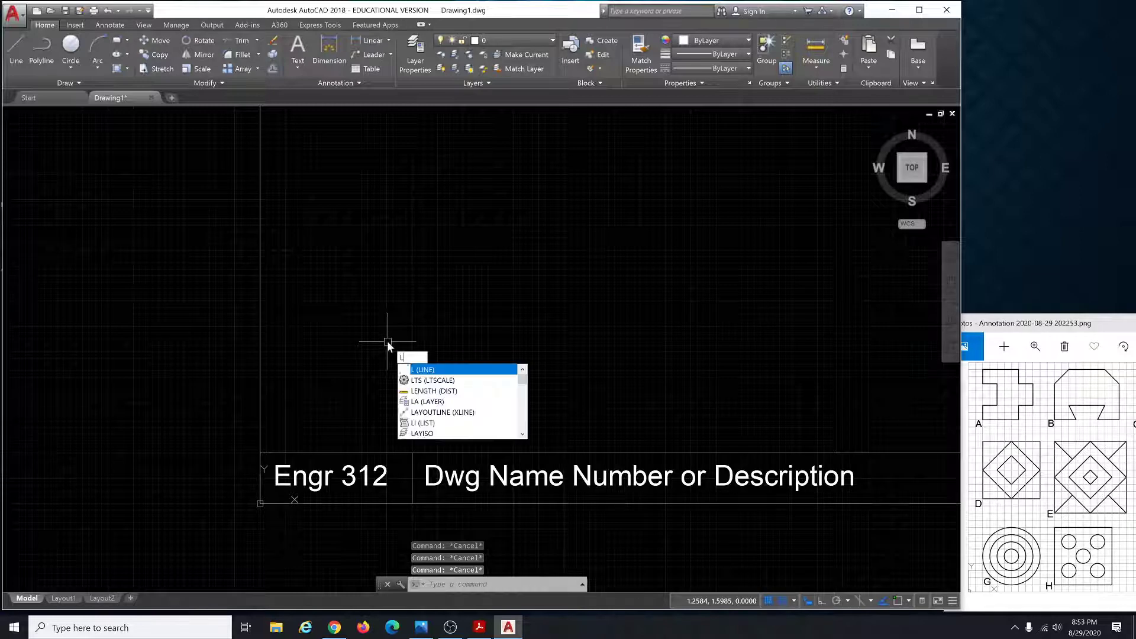
key(Return)
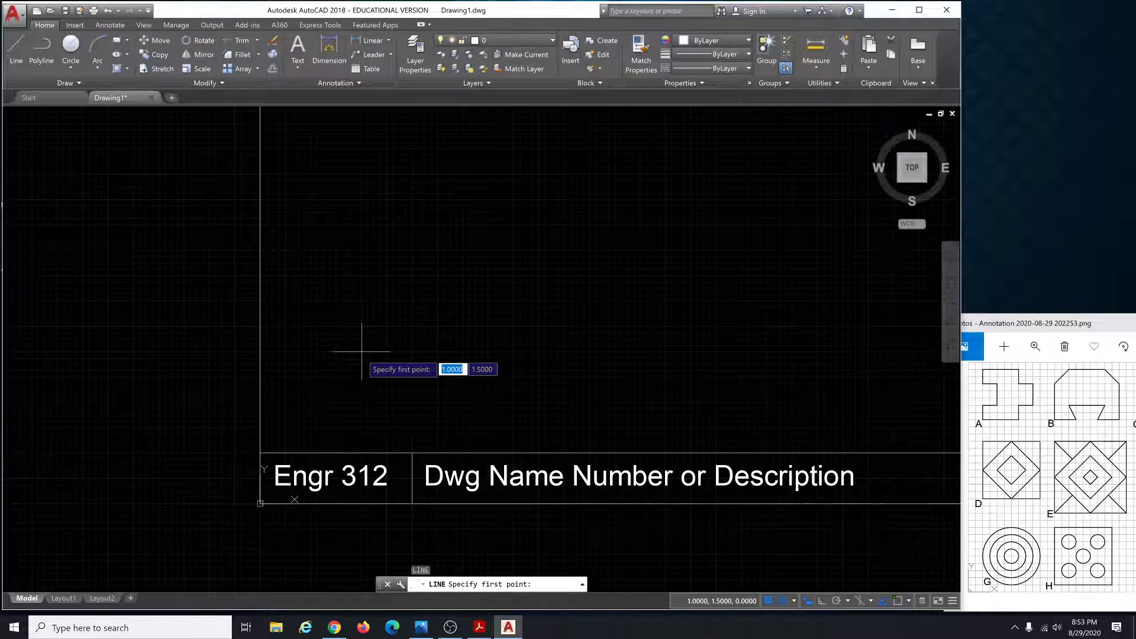
scroll(362, 351, up, 4)
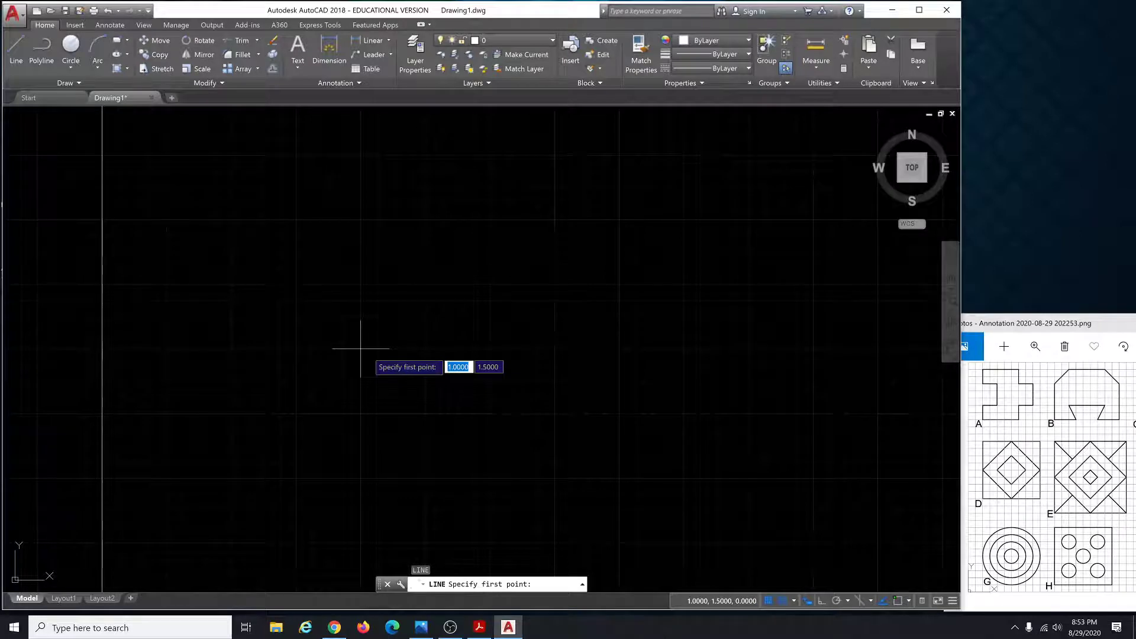
click(361, 349)
scroll(483, 364, down, 4)
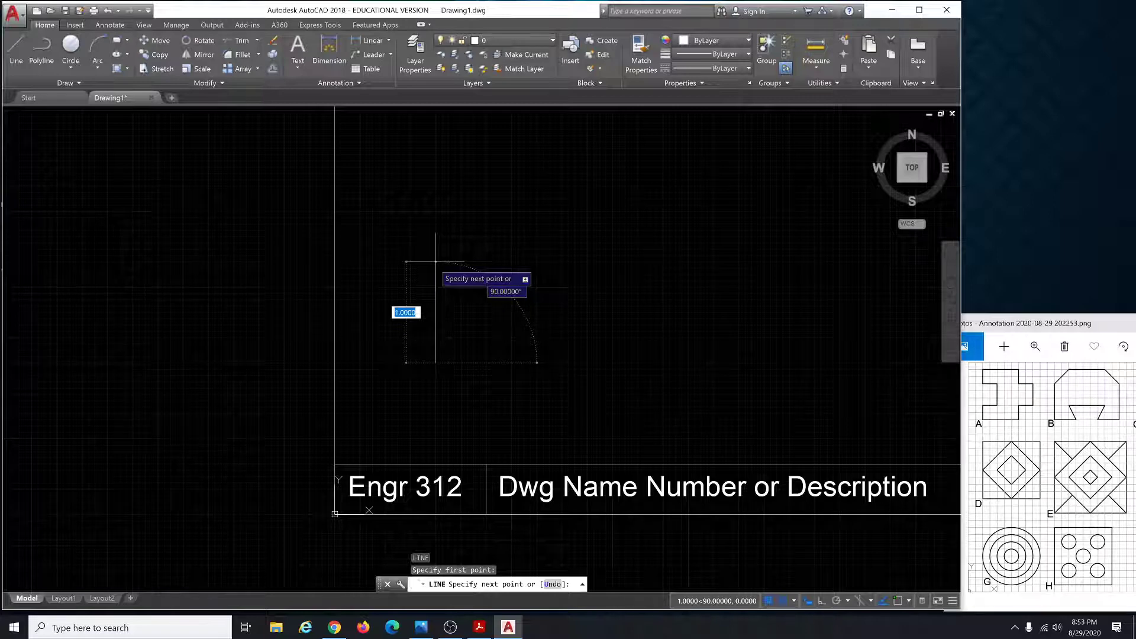
Draw the first four edges of the outline, including the 1.25 upward and 0.9375 leftward edges.
click(436, 261)
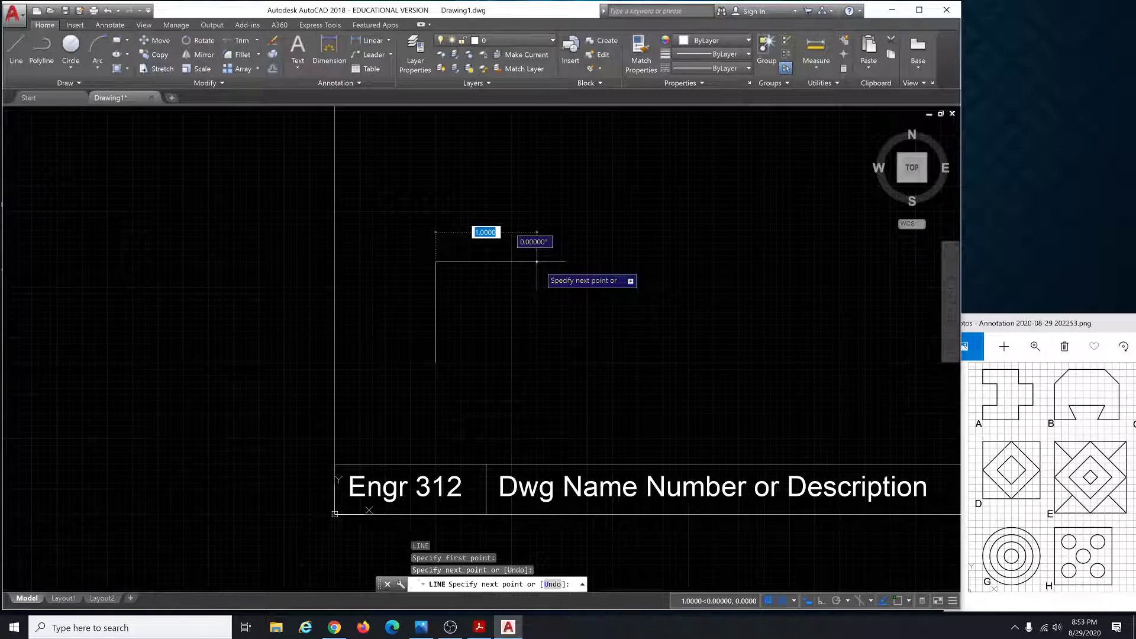
click(536, 261)
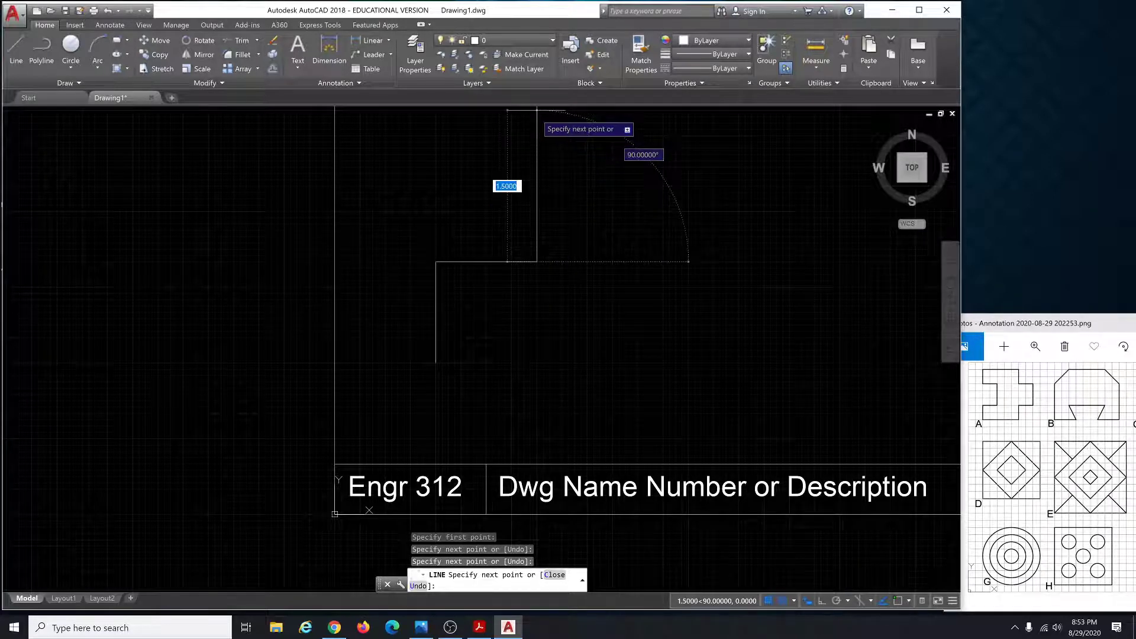
click(537, 110)
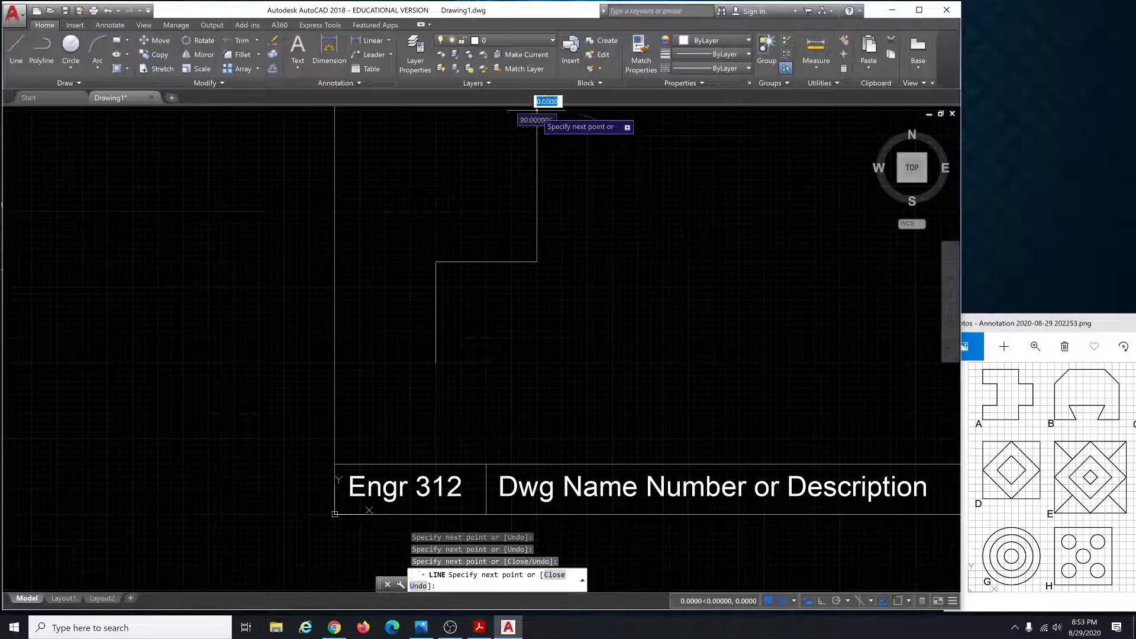
click(436, 110)
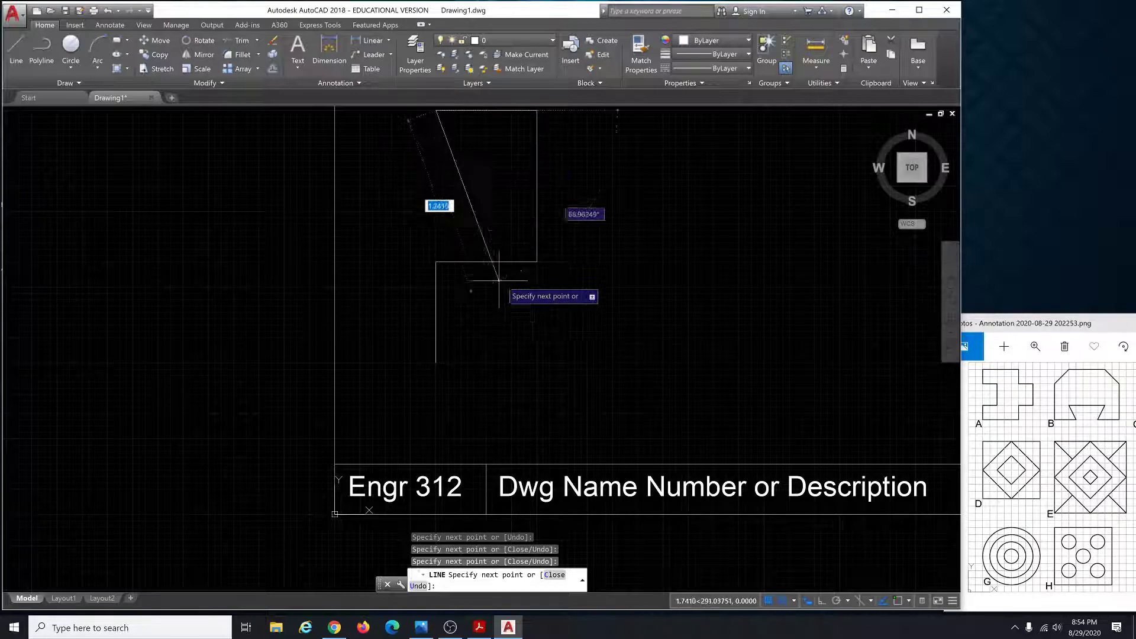
scroll(506, 318, down, 6)
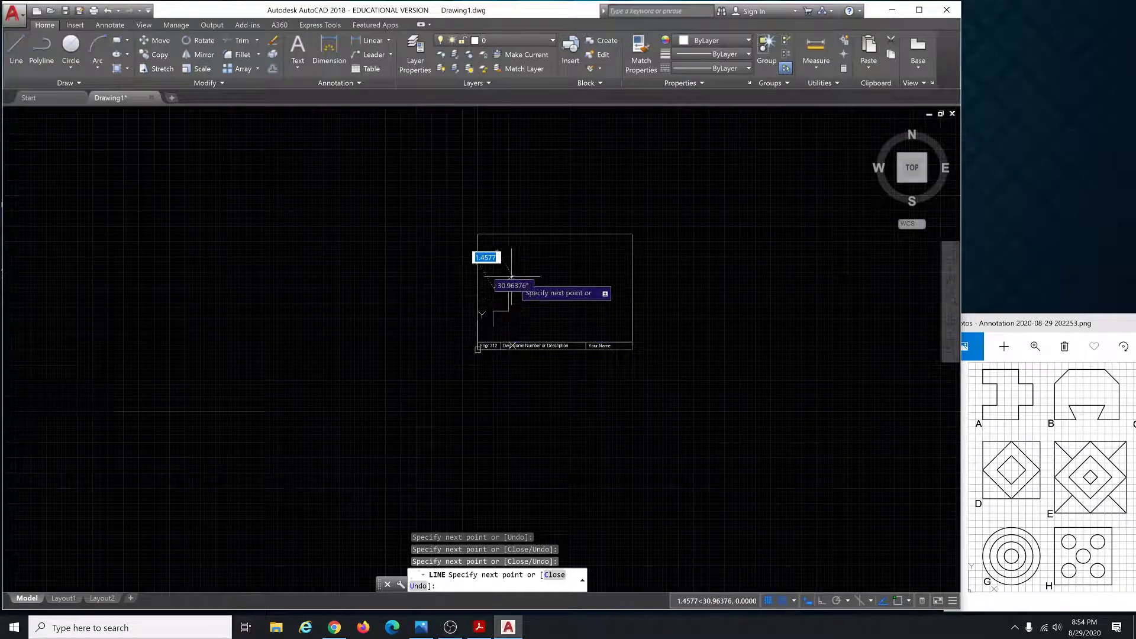
scroll(507, 272, up, 10)
scroll(452, 278, down, 6)
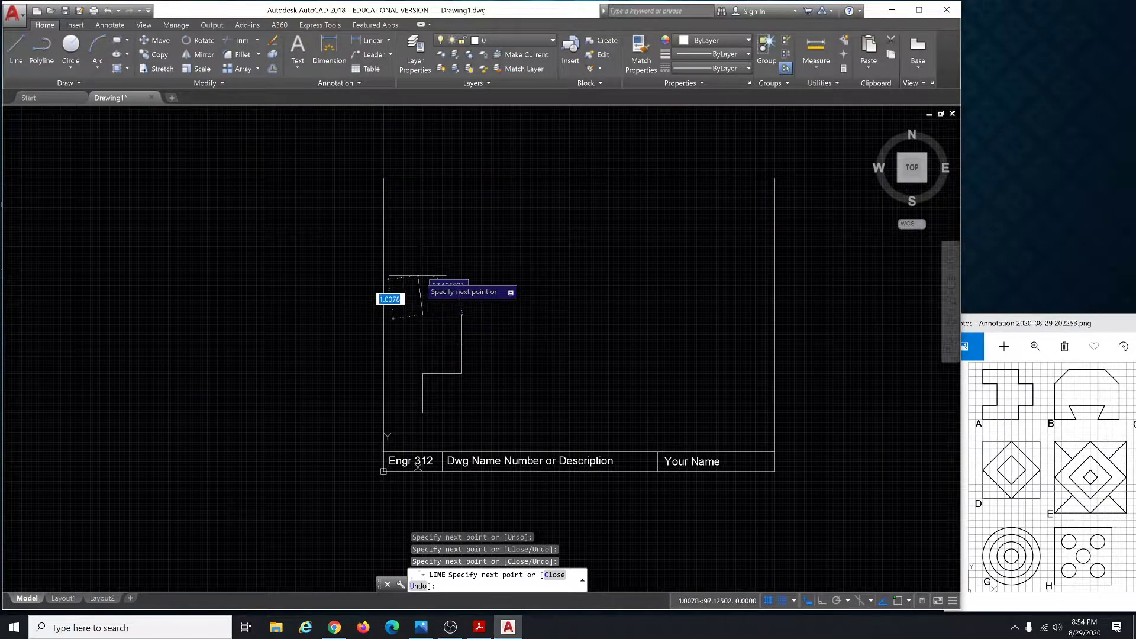
scroll(418, 281, up, 3)
scroll(417, 280, down, 5)
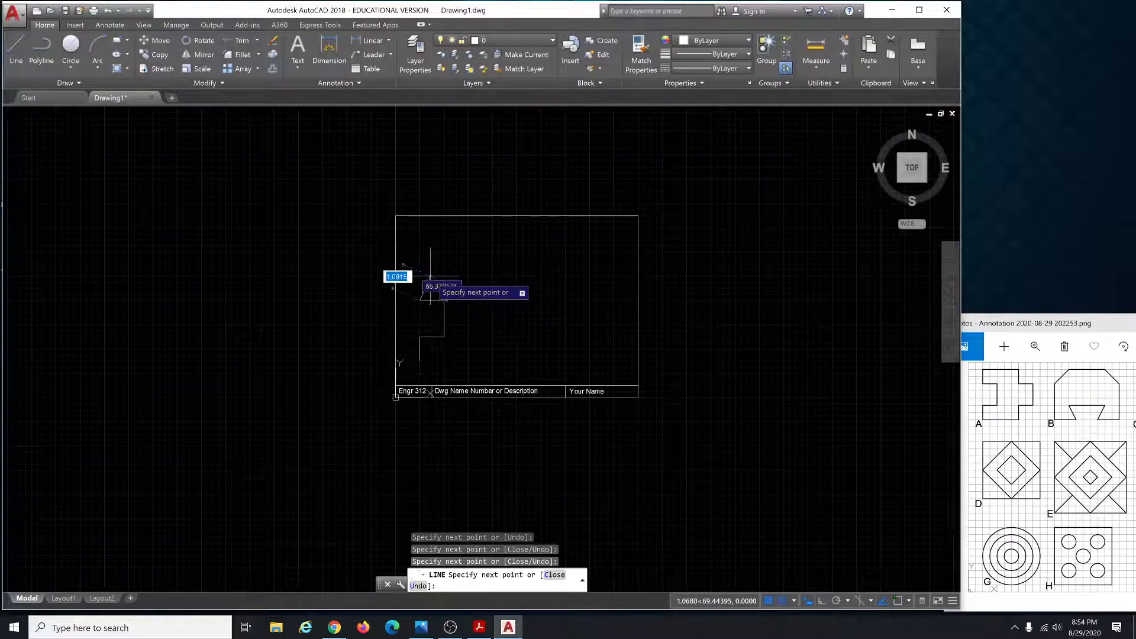
scroll(438, 283, up, 3)
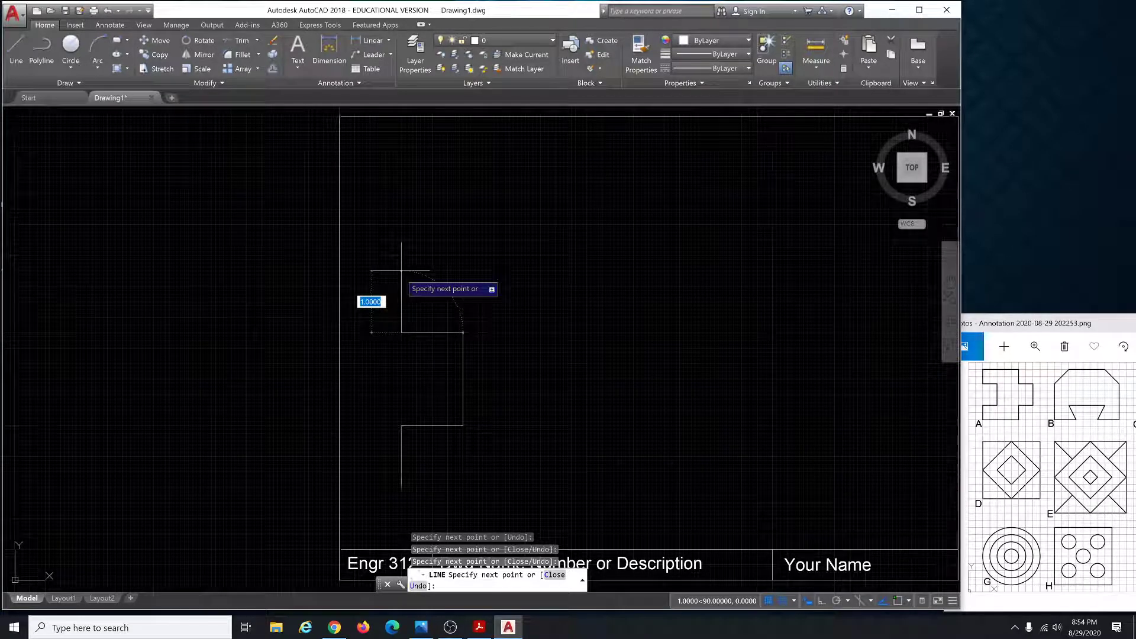
Draw the cross's remaining edges: 2.5-unit top, right-side steps, and closing bottom edge.
click(401, 271)
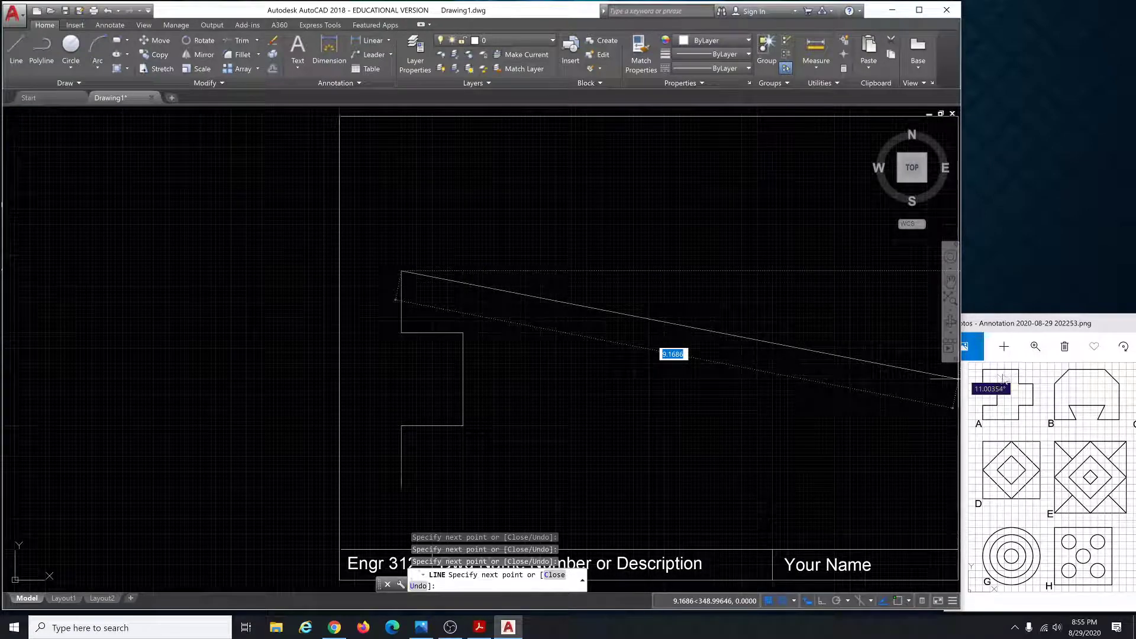
click(555, 271)
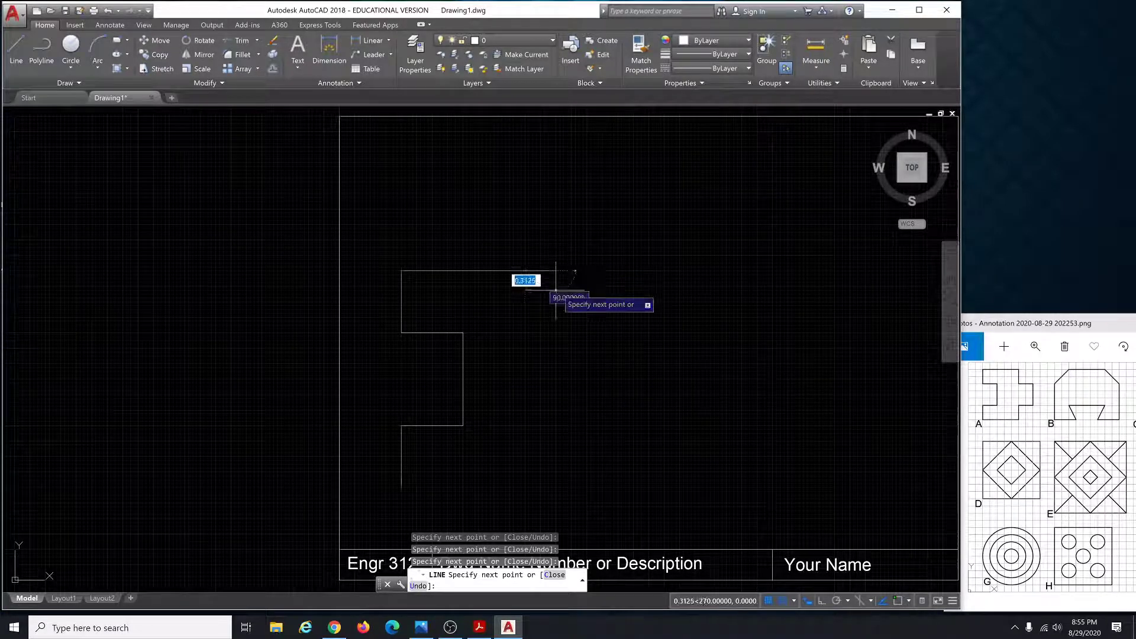
click(556, 333)
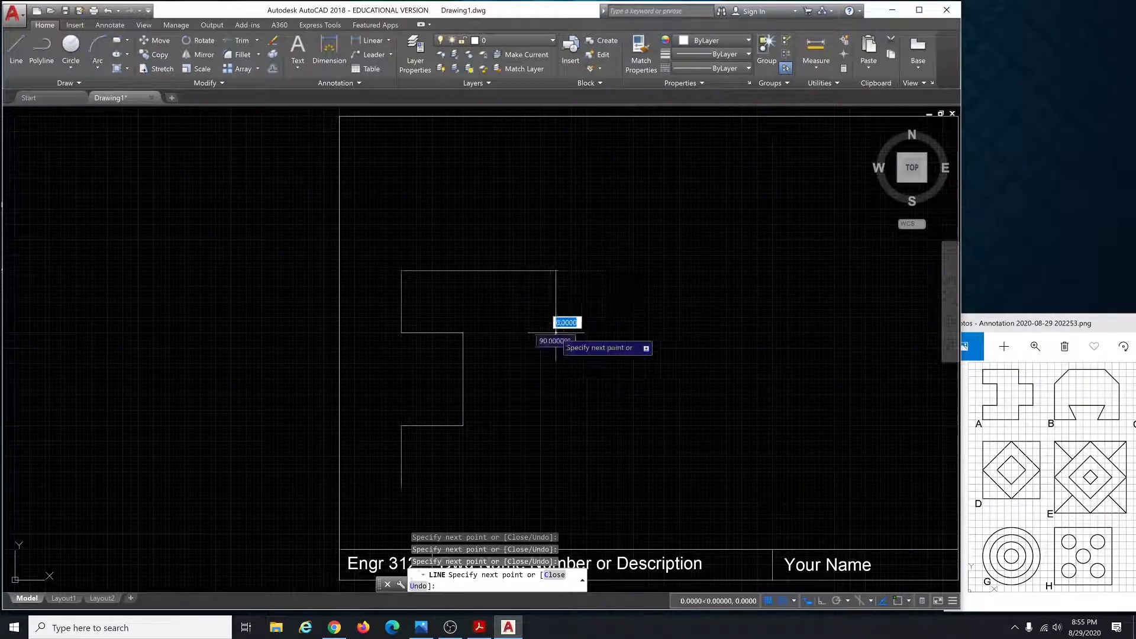
click(618, 333)
click(618, 424)
click(556, 425)
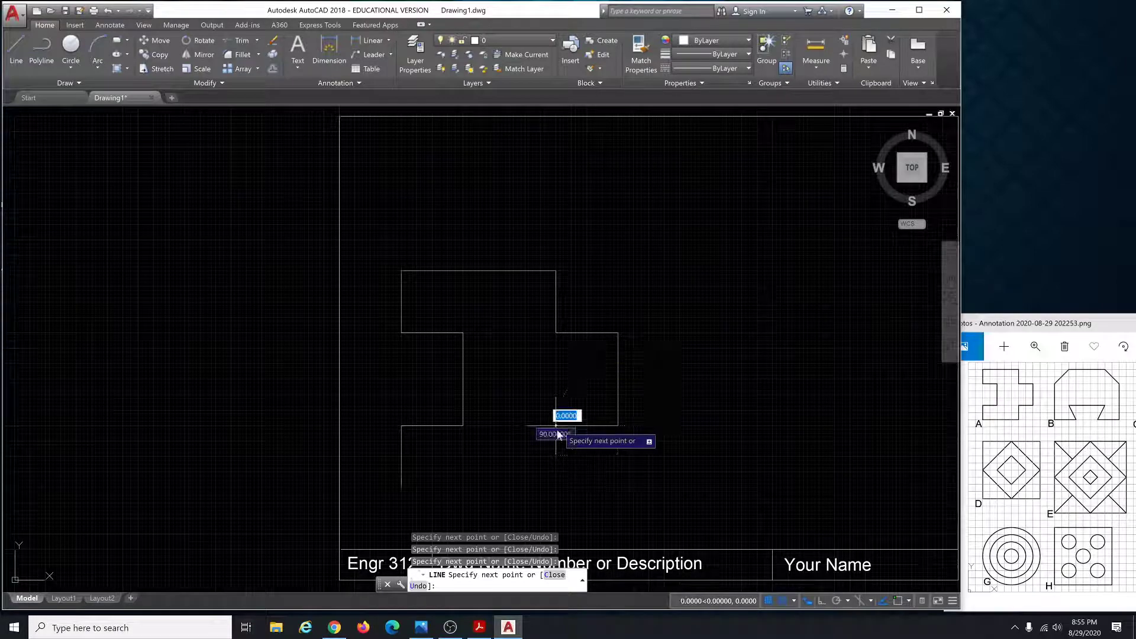
click(556, 486)
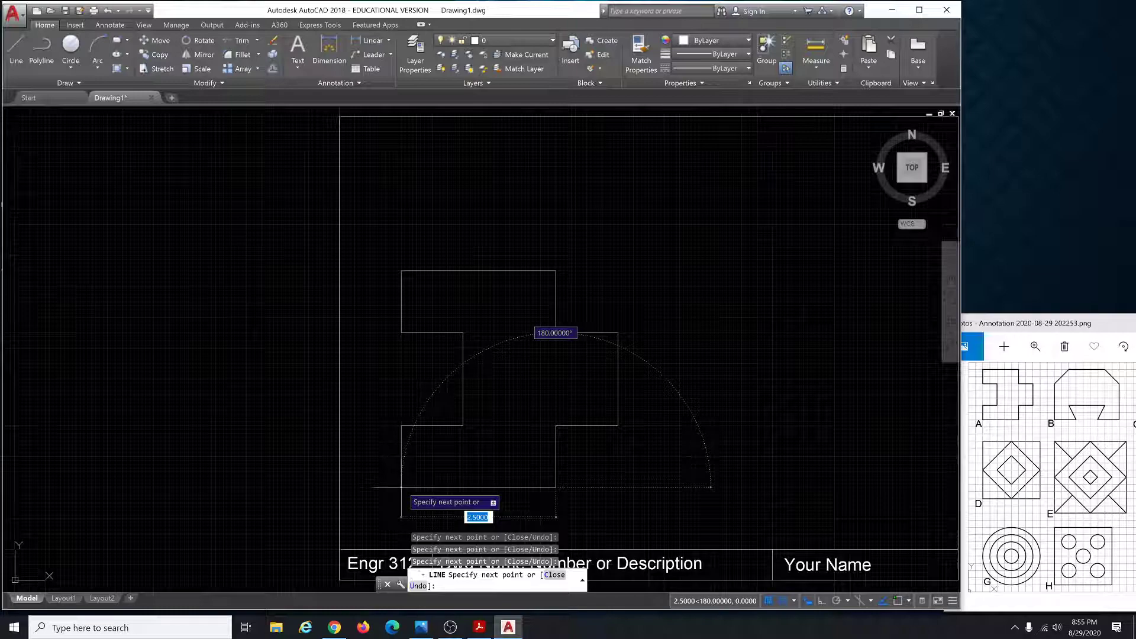
click(401, 487)
scroll(456, 305, down, 3)
End LINE and window-select the whole cross outline, clearing the selection twice.
key(Escape)
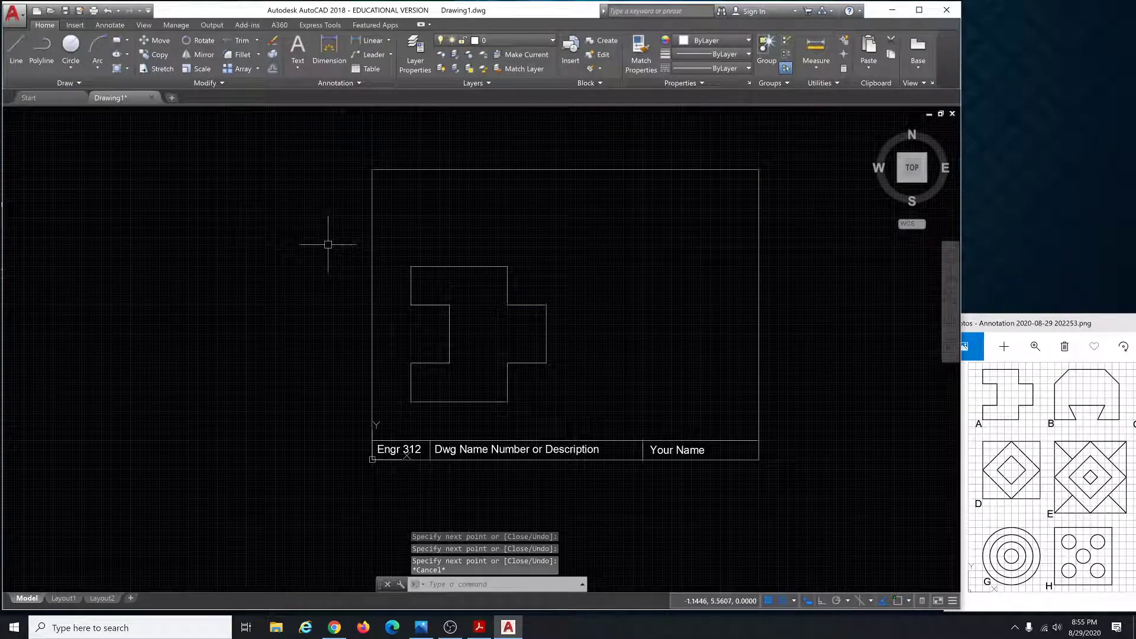
key(Escape)
key(Escape)
key(Escape)
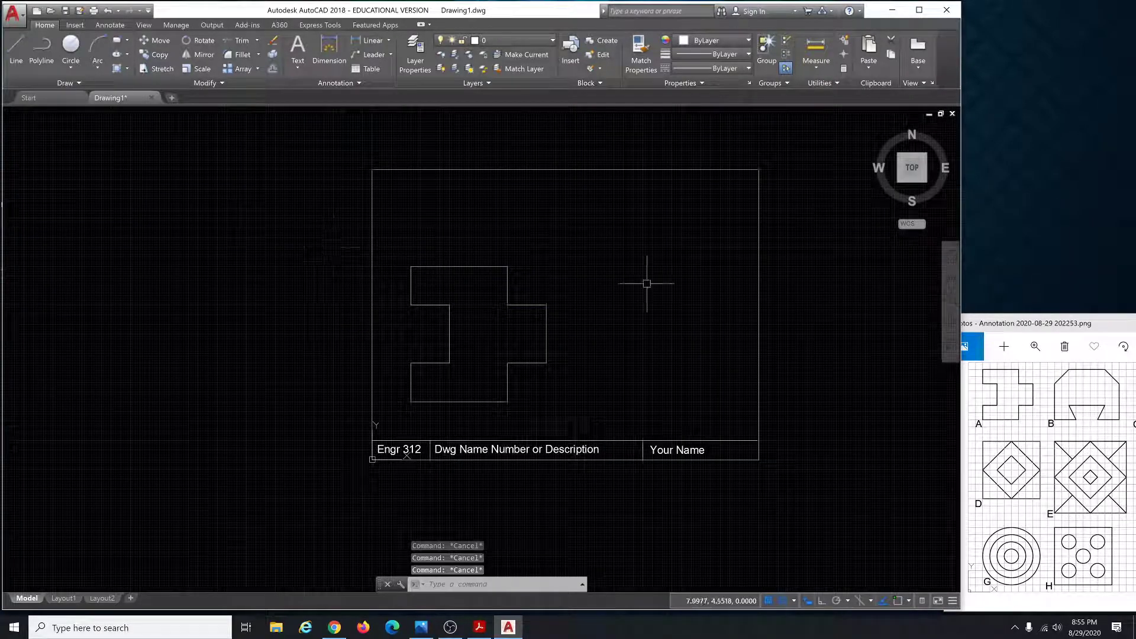
scroll(279, 359, down, 2)
scroll(512, 319, up, 2)
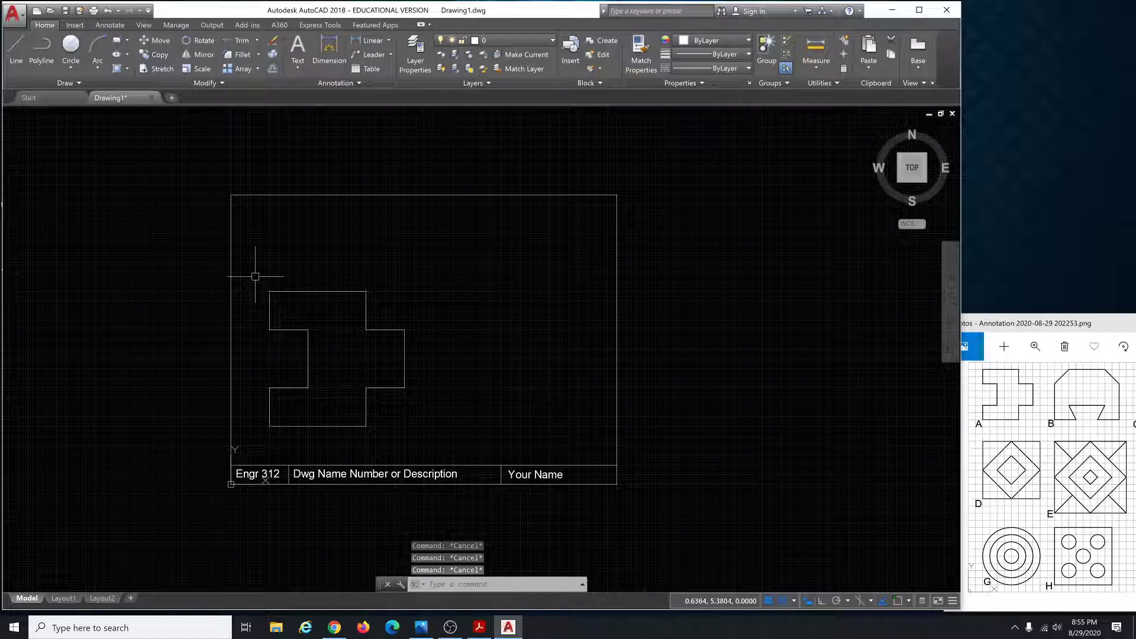
click(255, 276)
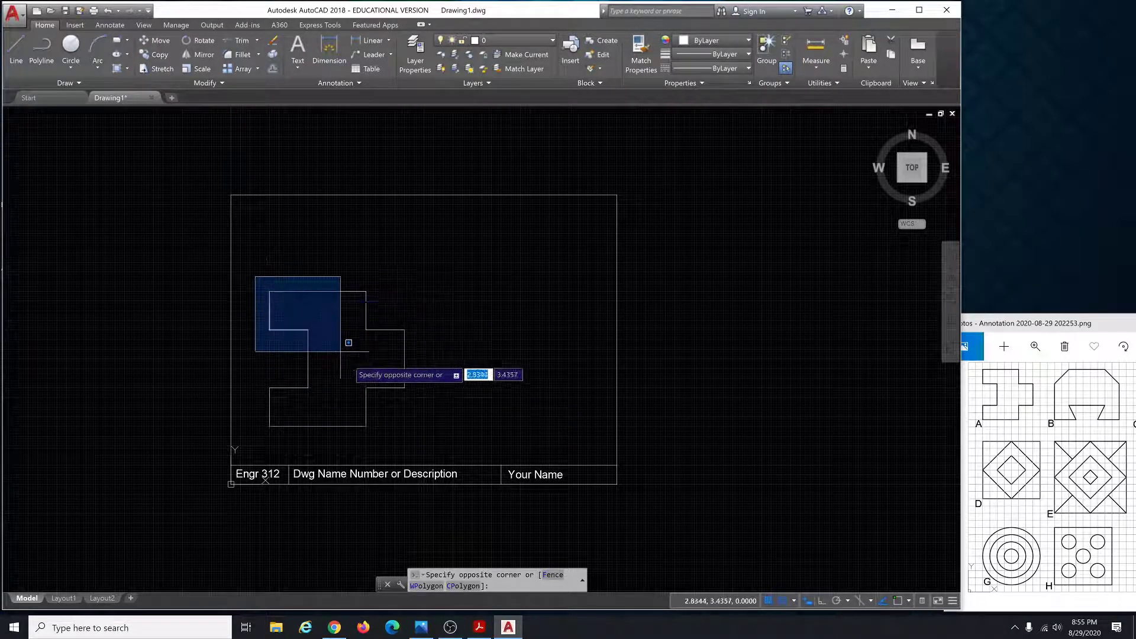
click(430, 432)
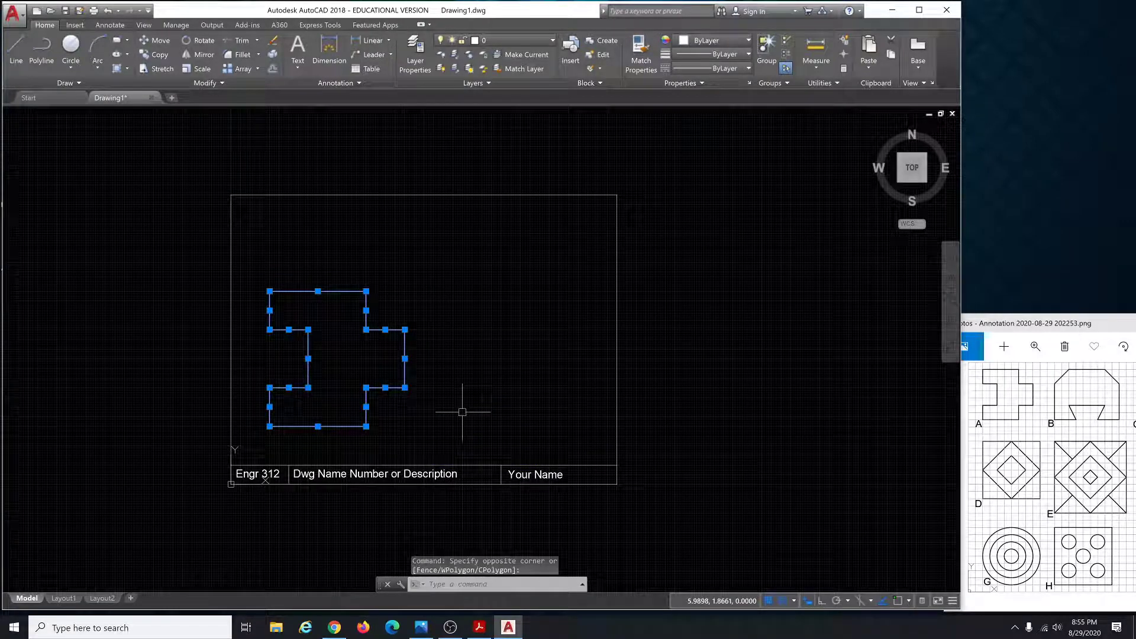
key(Escape)
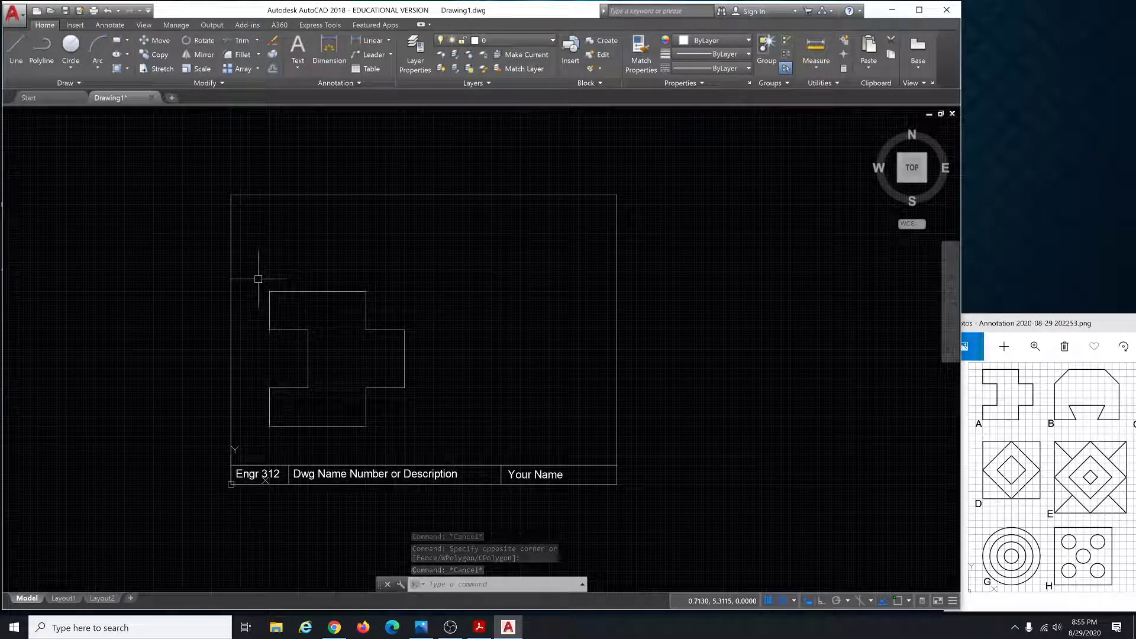
click(258, 279)
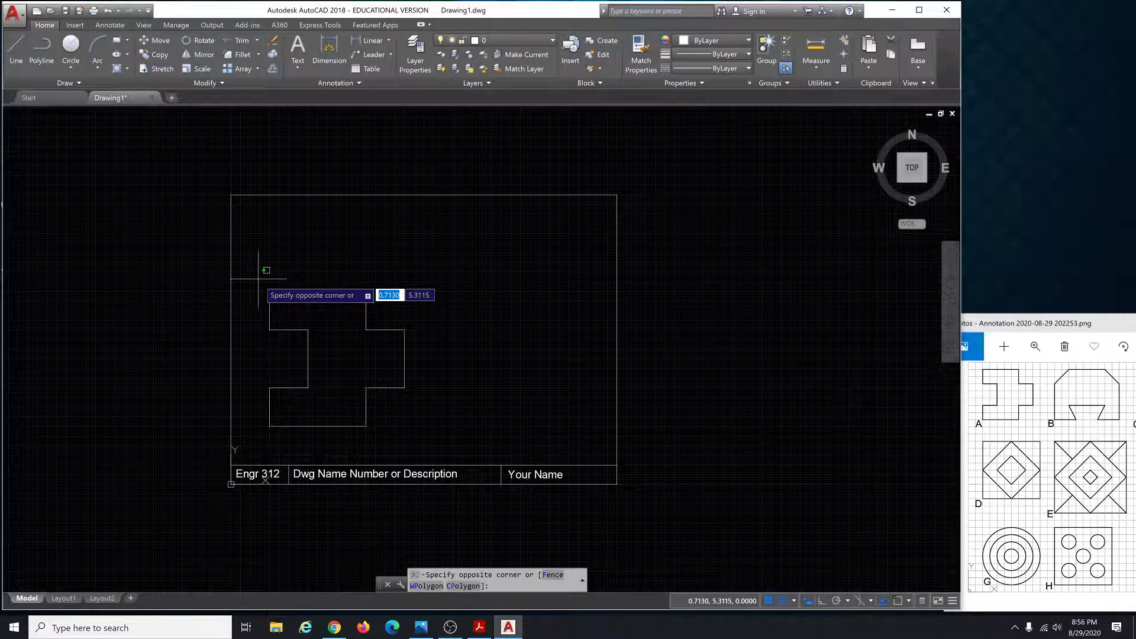
click(431, 426)
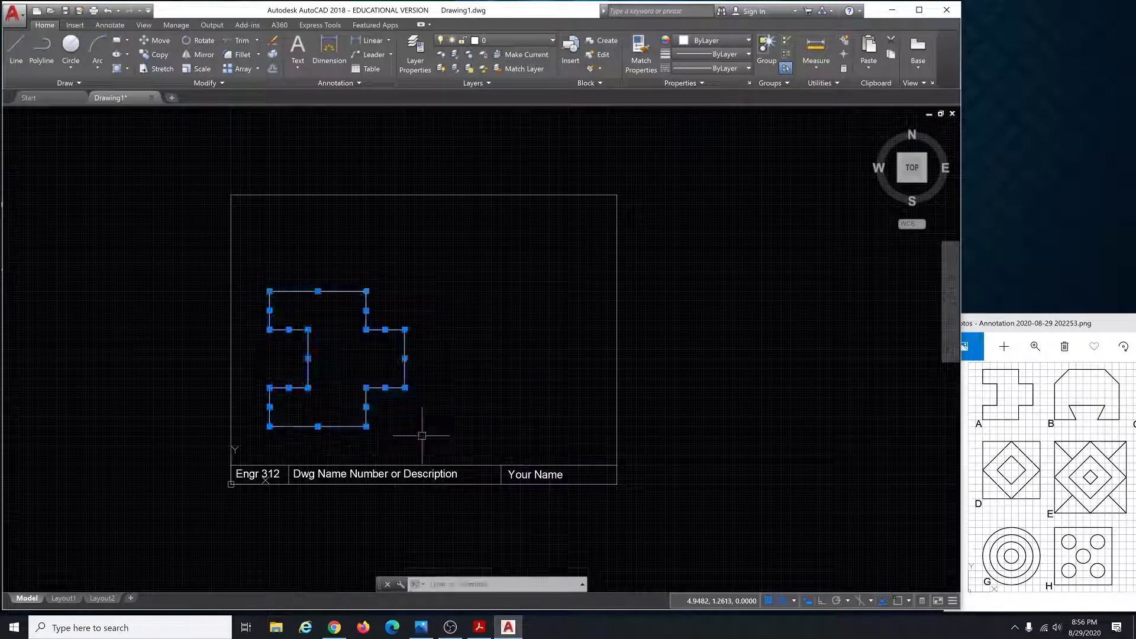
key(Escape)
key(Escape)
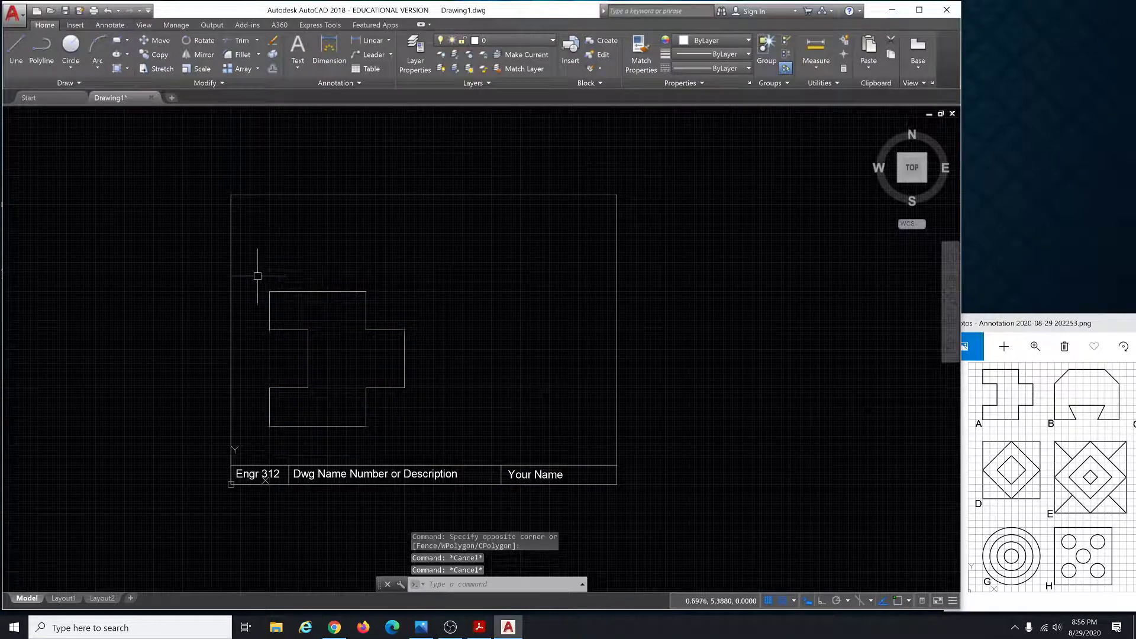
Try partial selections of the left and top lines, then window-select all 12 cross lines.
mouse_move(250, 272)
mouse_down()
mouse_move(305, 306)
mouse_move(332, 355)
mouse_move(314, 393)
mouse_move(263, 414)
mouse_move(250, 260)
mouse_move(287, 254)
mouse_up()
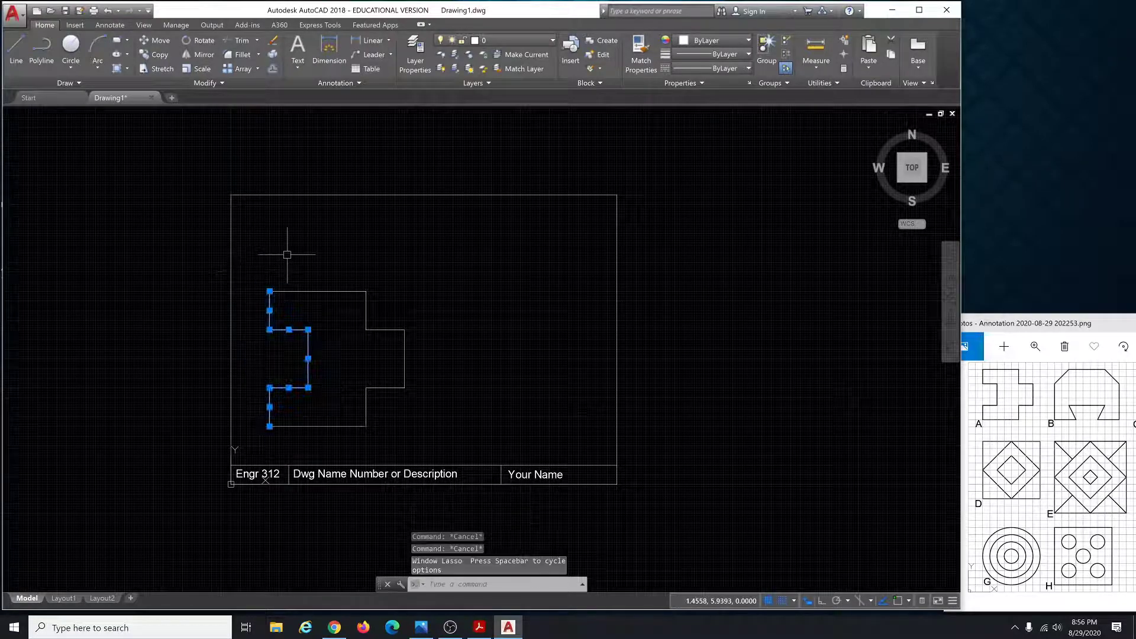
key(Escape)
key(Escape)
mouse_move(403, 284)
mouse_down()
mouse_move(332, 316)
mouse_move(309, 267)
mouse_move(374, 239)
mouse_move(424, 278)
mouse_move(423, 345)
mouse_move(335, 359)
mouse_move(305, 264)
mouse_move(361, 224)
mouse_move(435, 236)
mouse_up()
key(Escape)
key(Escape)
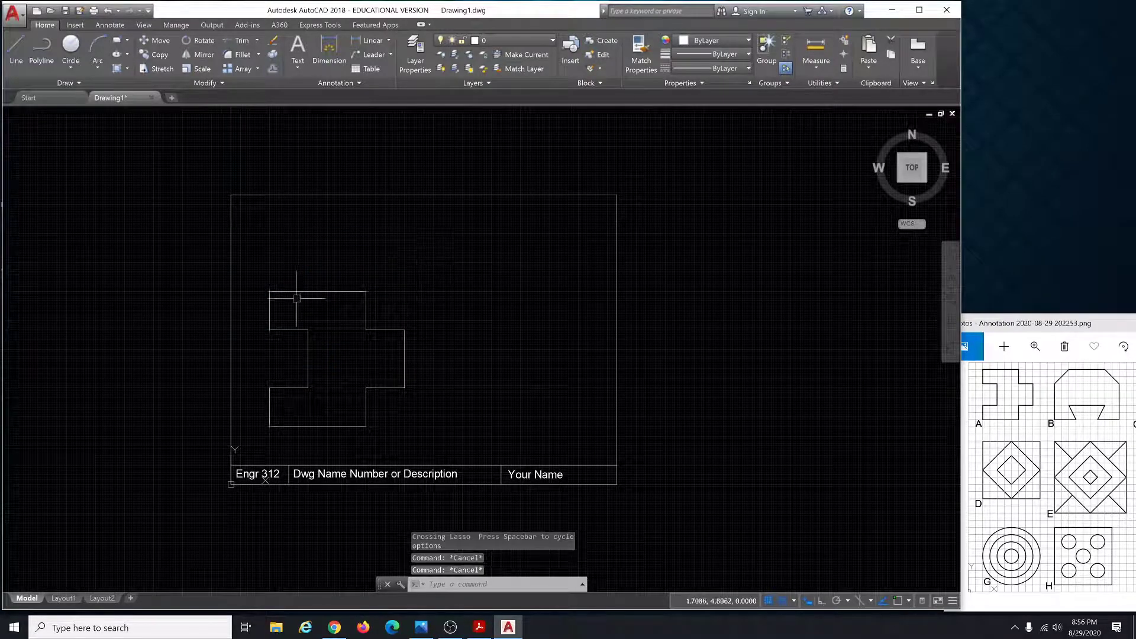
key(Escape)
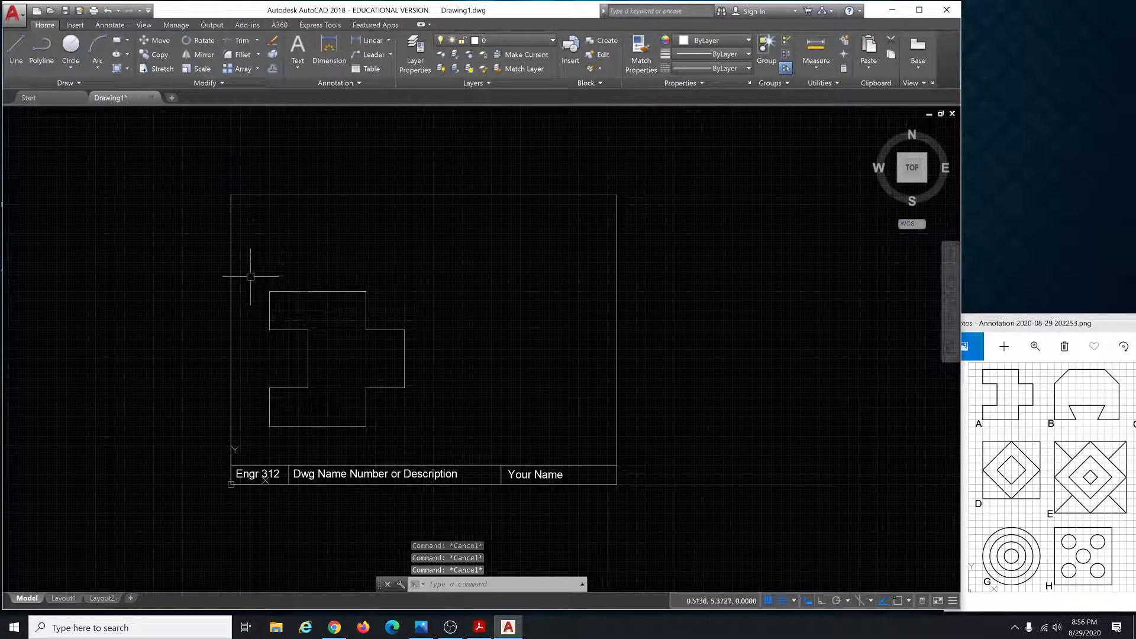
click(256, 274)
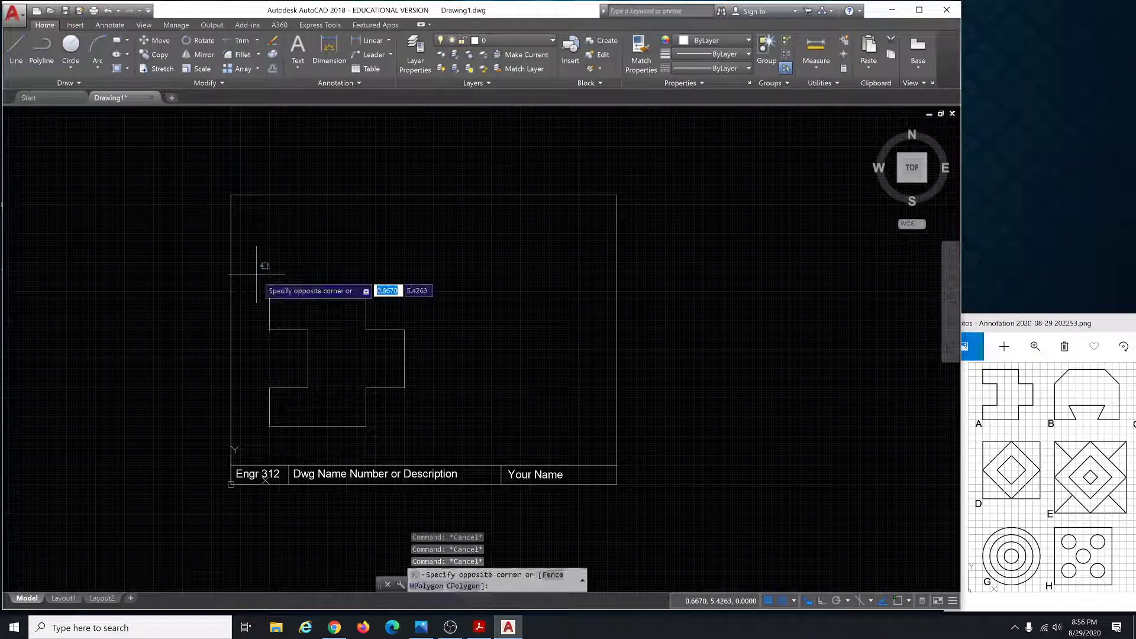
click(427, 431)
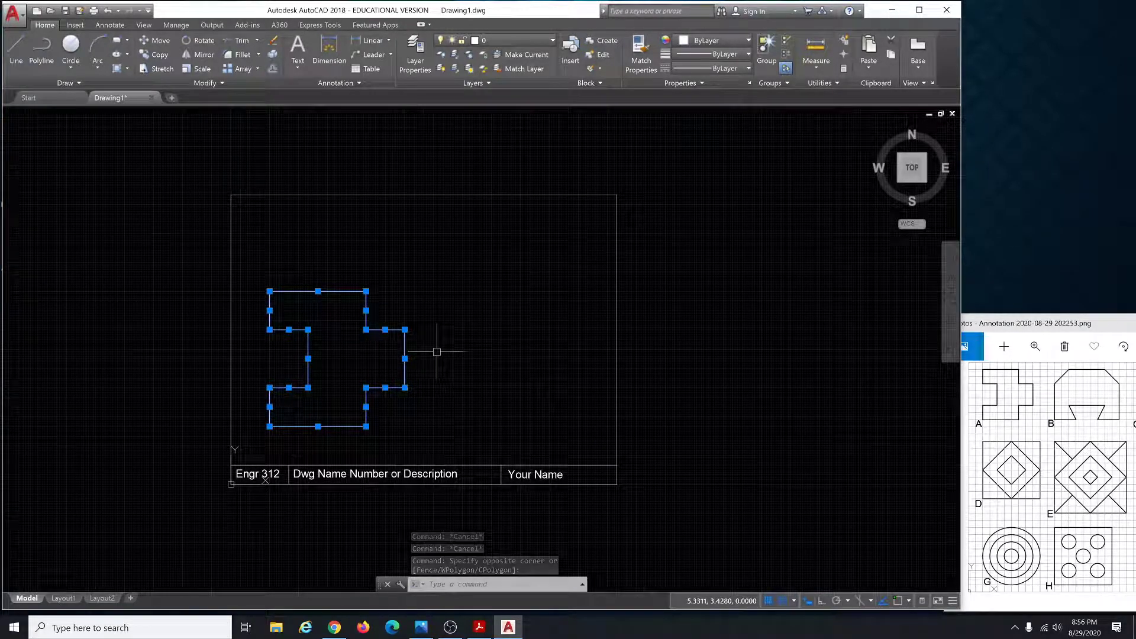
text(M)
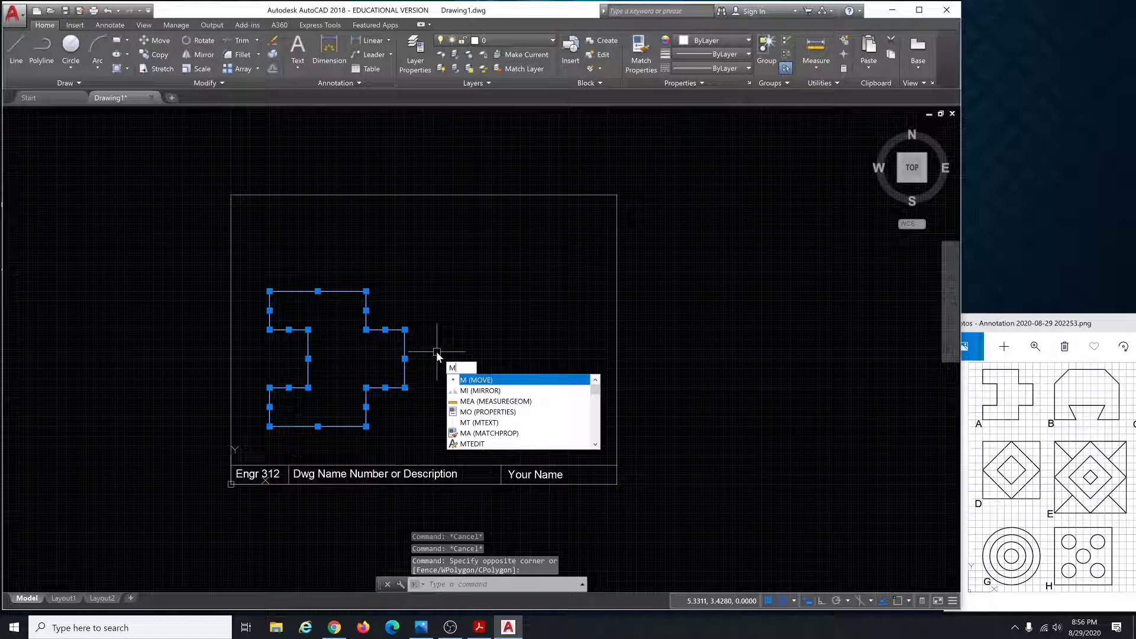
Move the selected cross outline from a base point toward the frame centre, then zoom in.
key(Return)
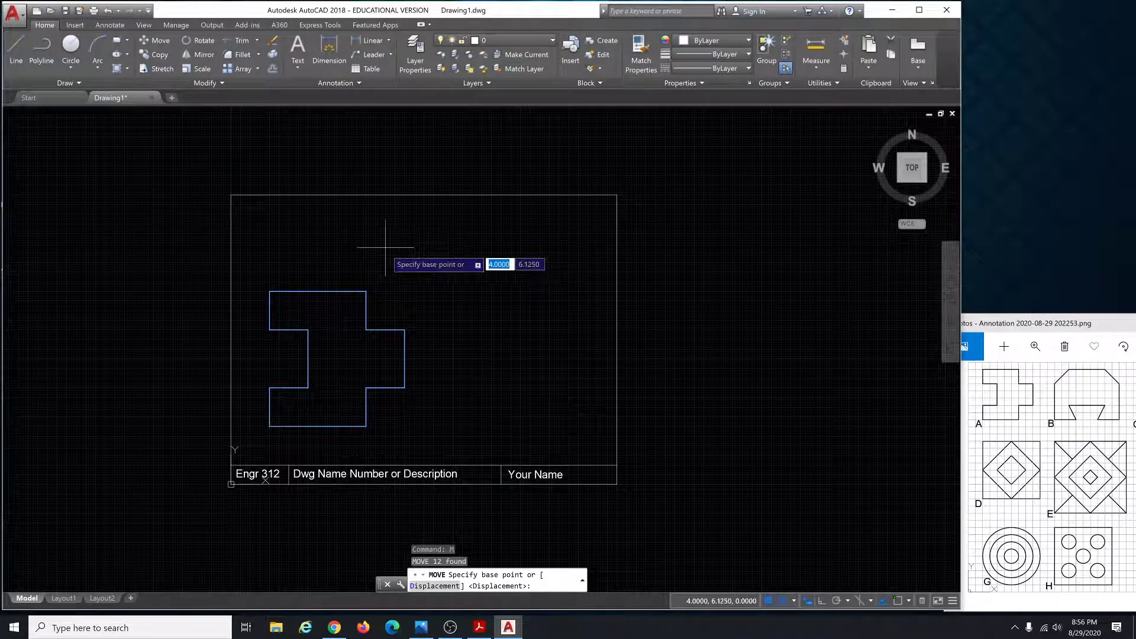
click(385, 245)
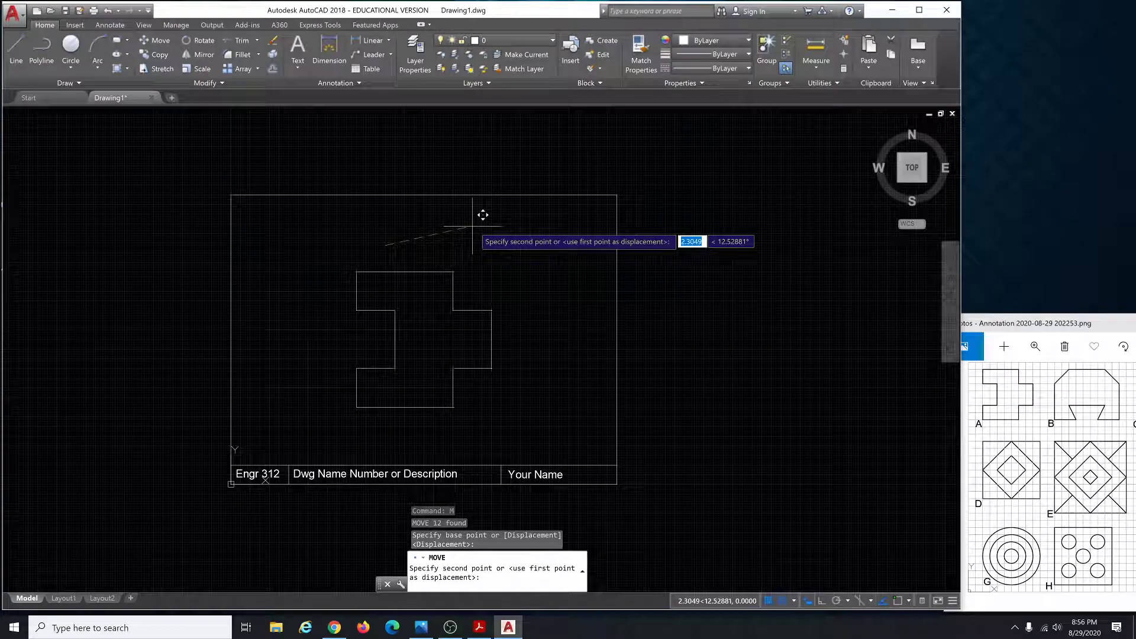
key(Escape)
key(Escape)
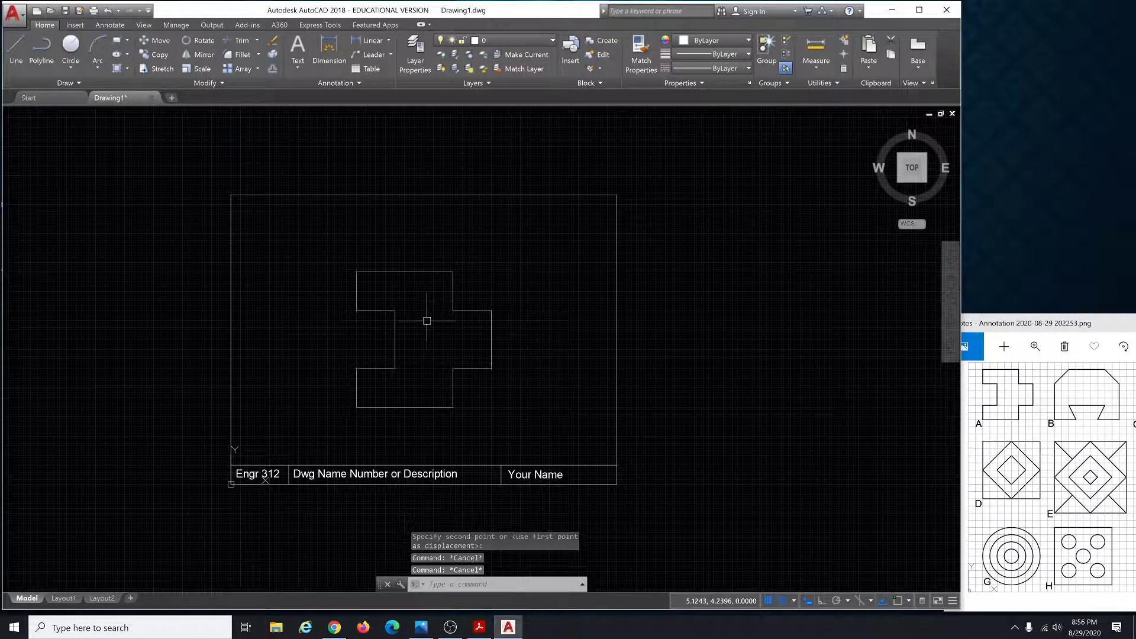
scroll(408, 330, up, 2)
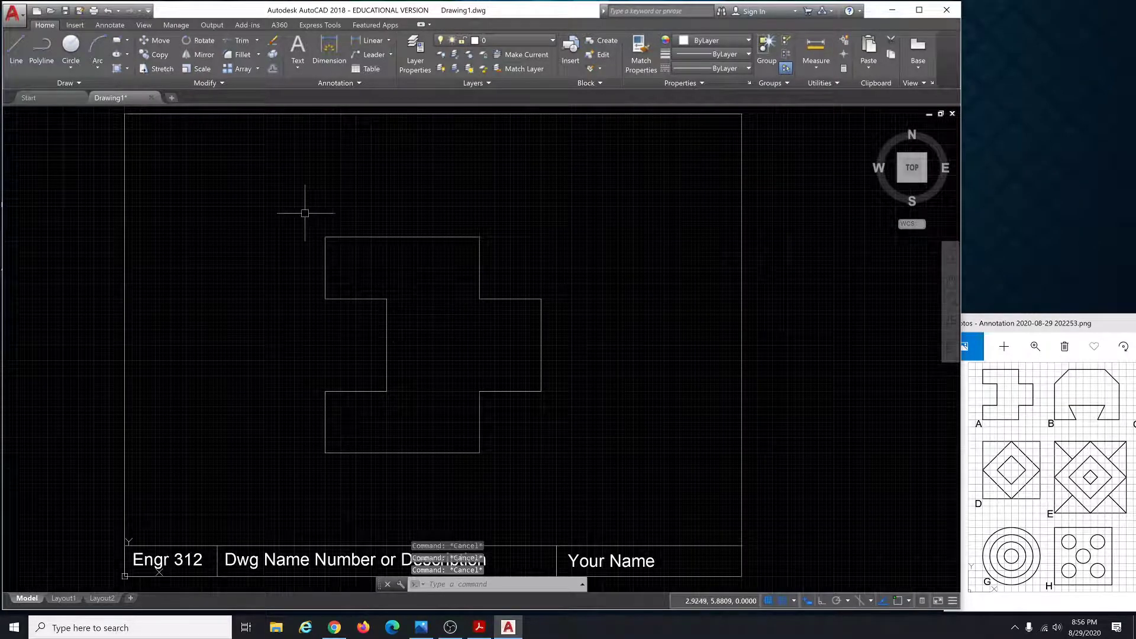
click(287, 207)
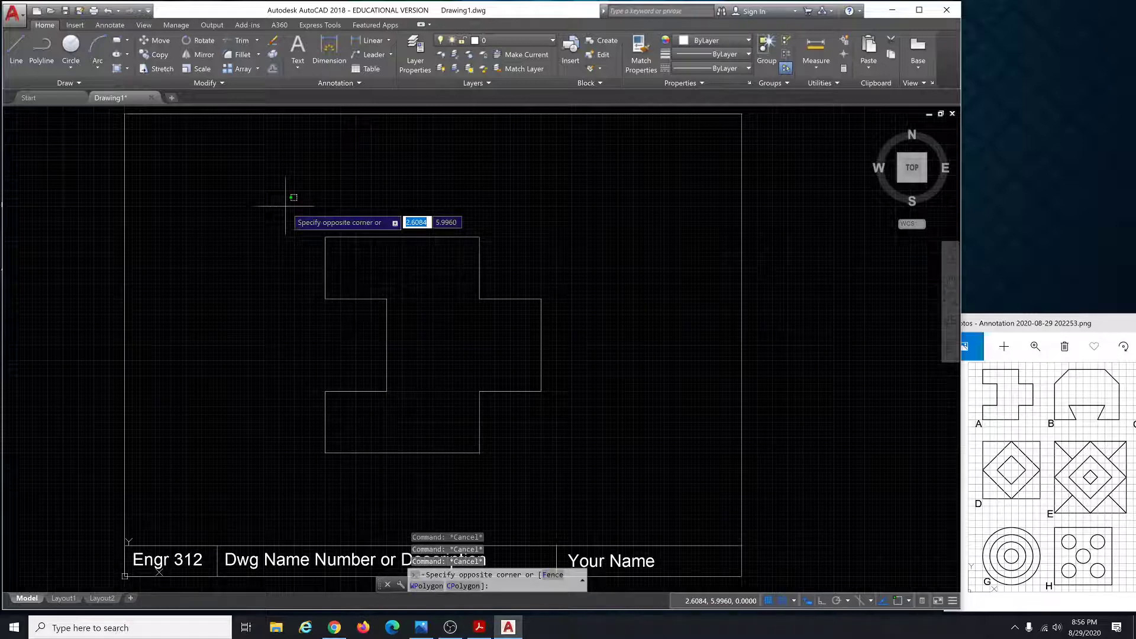
click(622, 500)
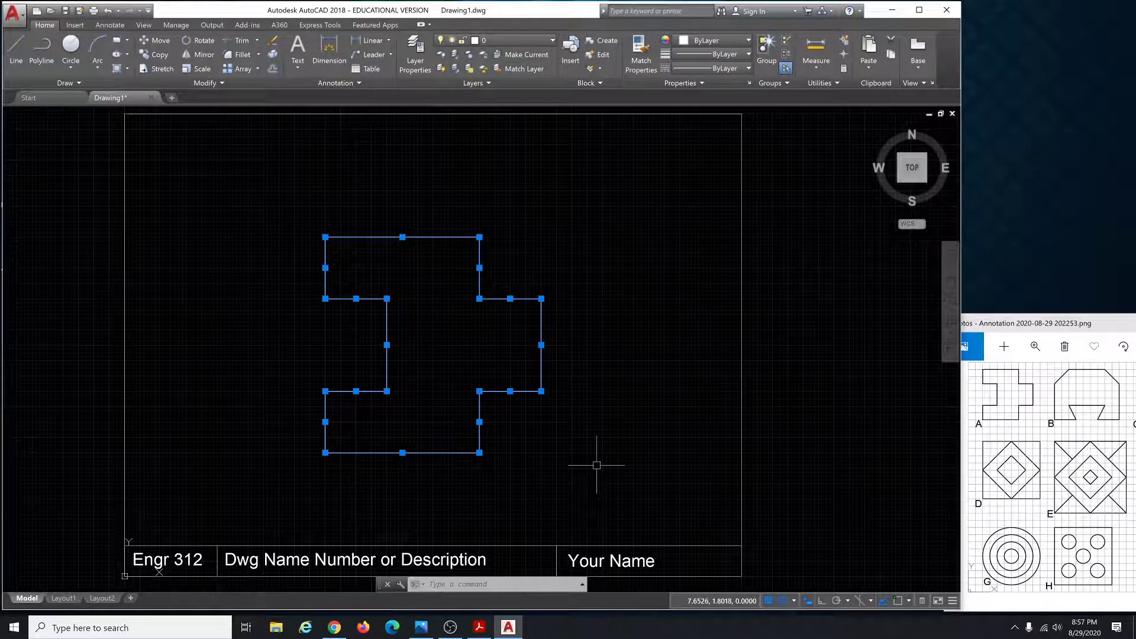
key(Escape)
key(Escape)
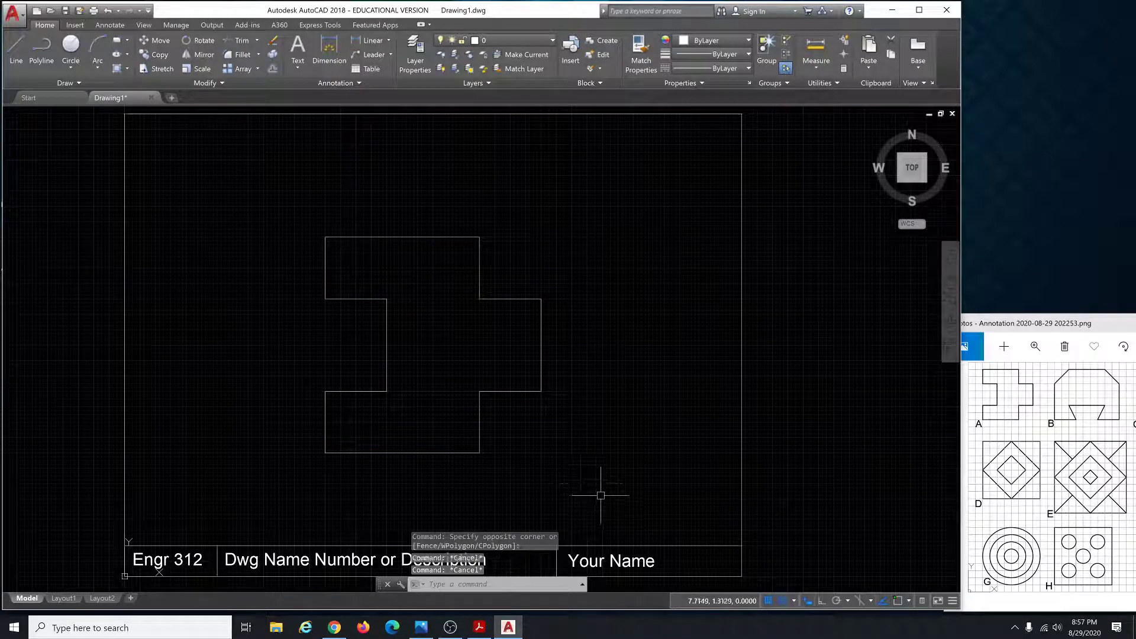
click(601, 495)
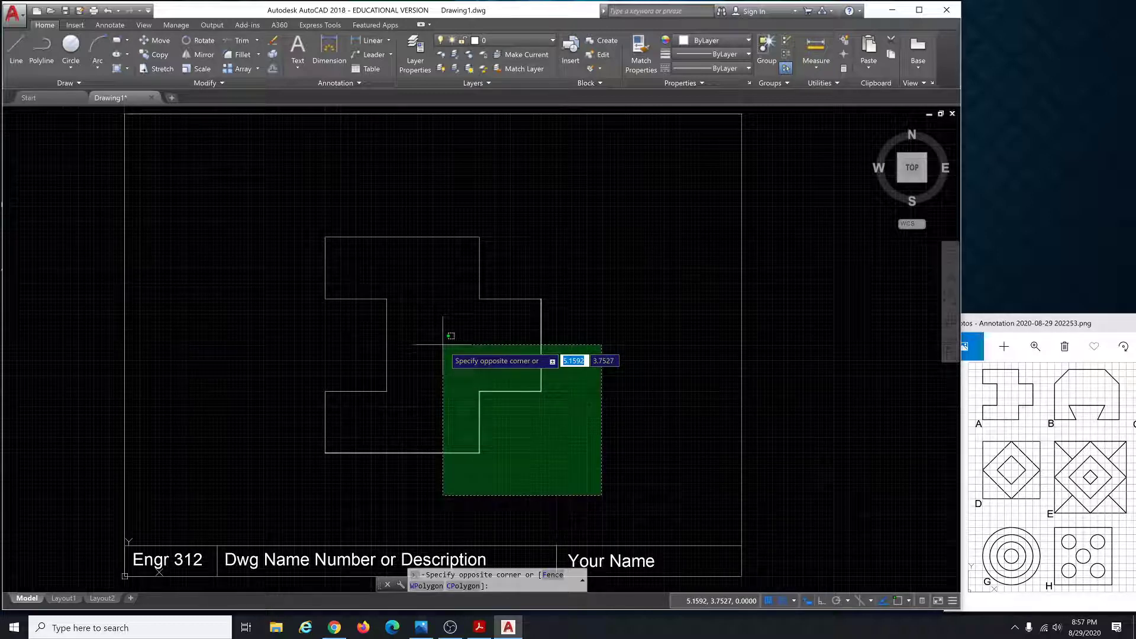
Try window and crossing selections on the outline's lower-right edges, clearing each one.
click(443, 345)
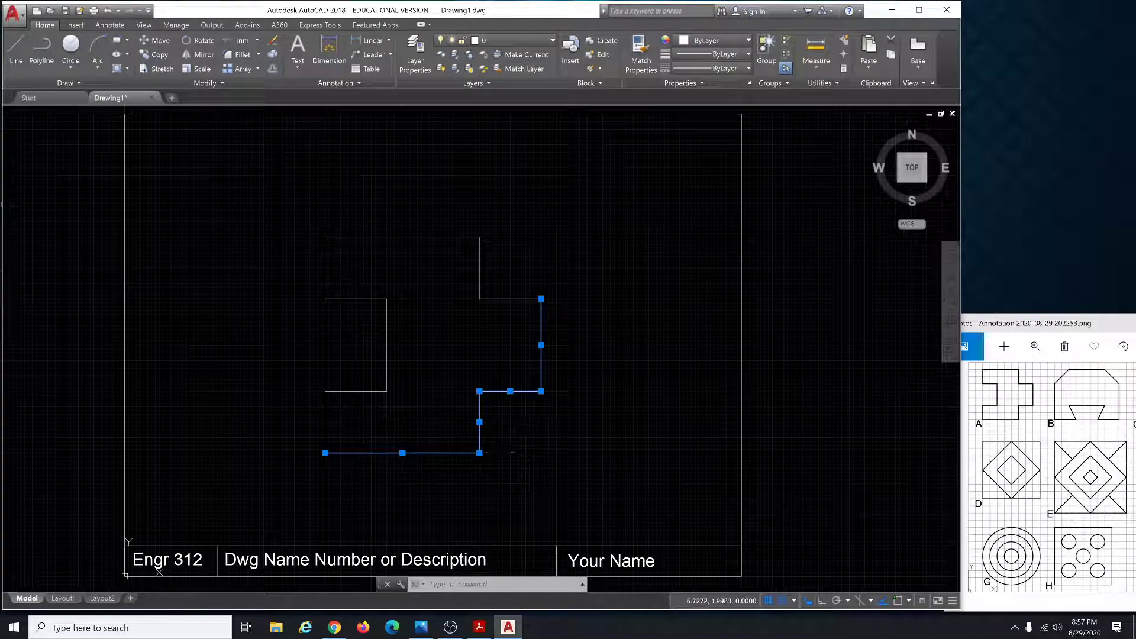
key(Escape)
key(Escape)
key(Escape)
click(605, 489)
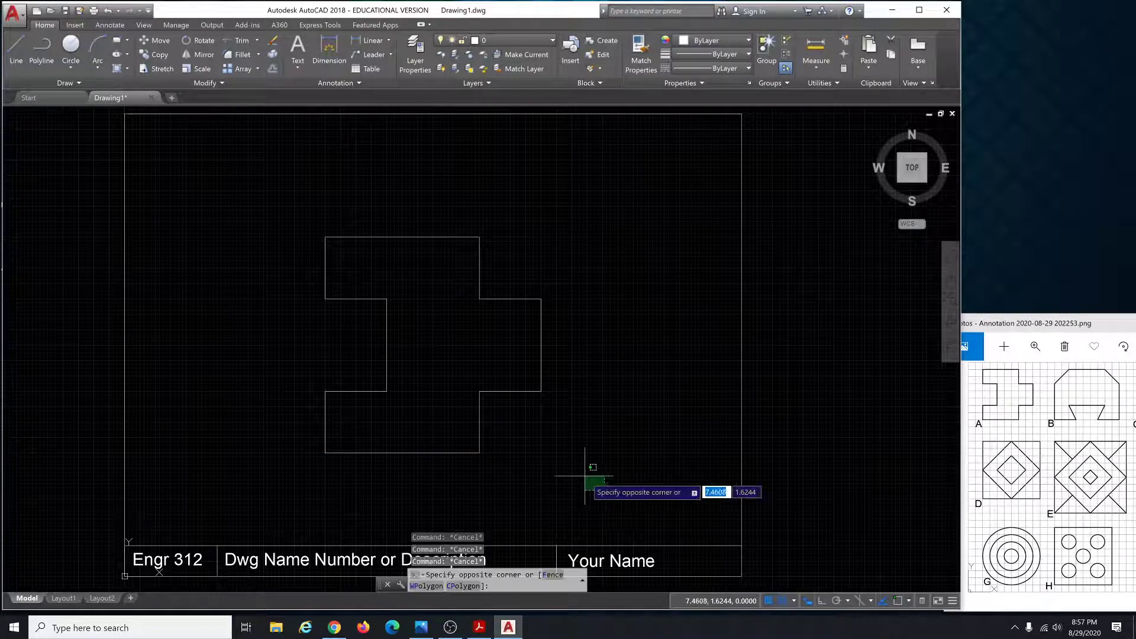
click(450, 359)
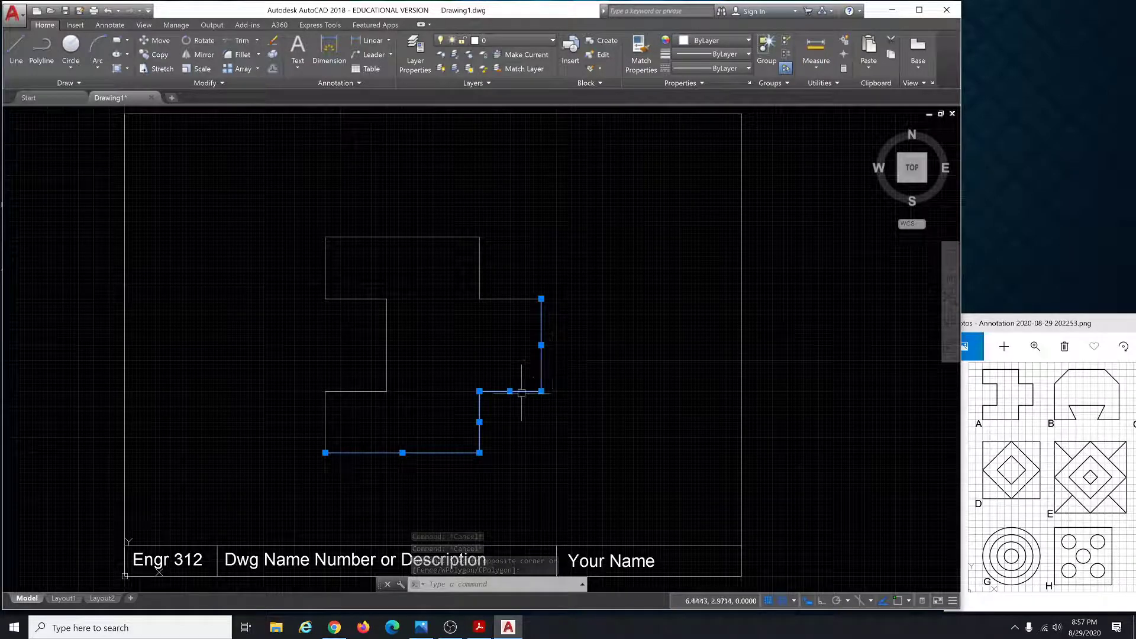
key(Escape)
key(Escape)
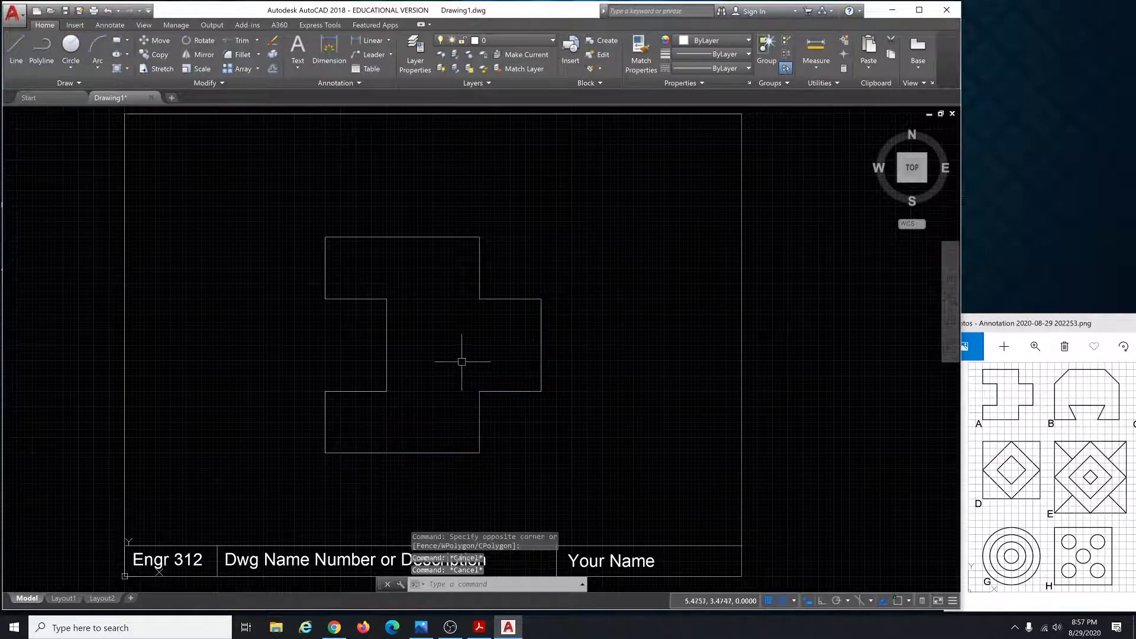
click(449, 358)
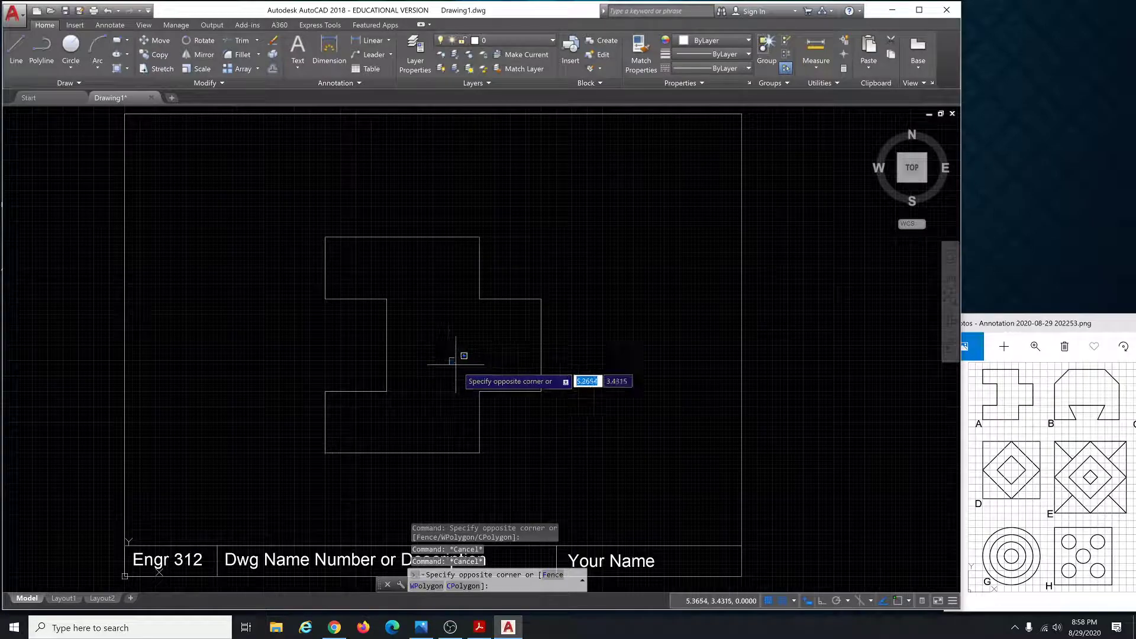
click(594, 485)
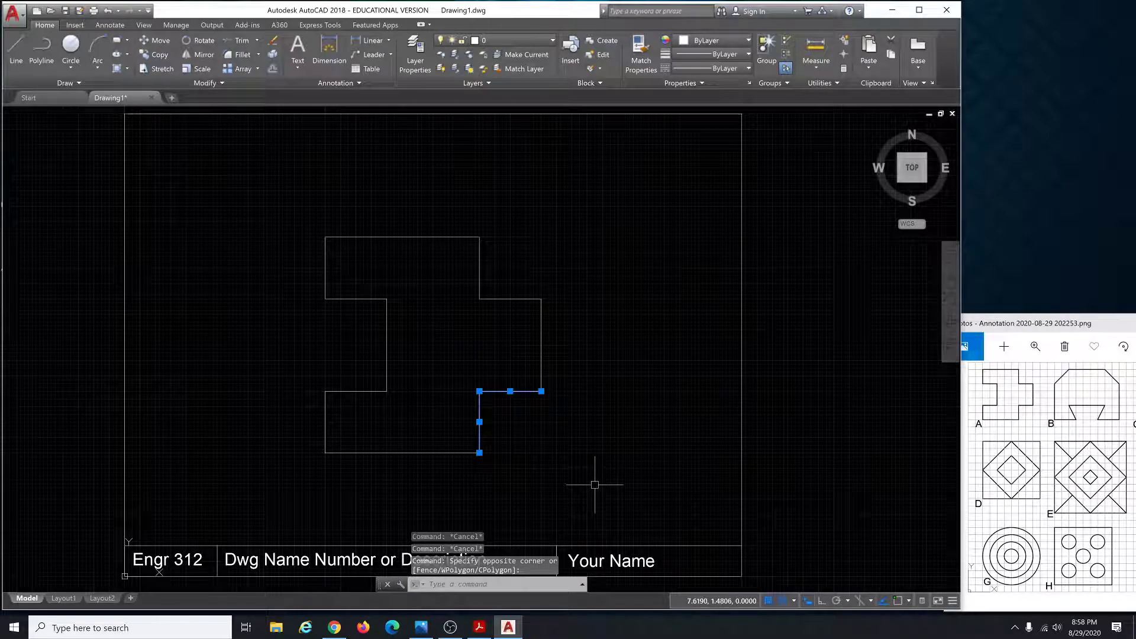
key(Escape)
key(Escape)
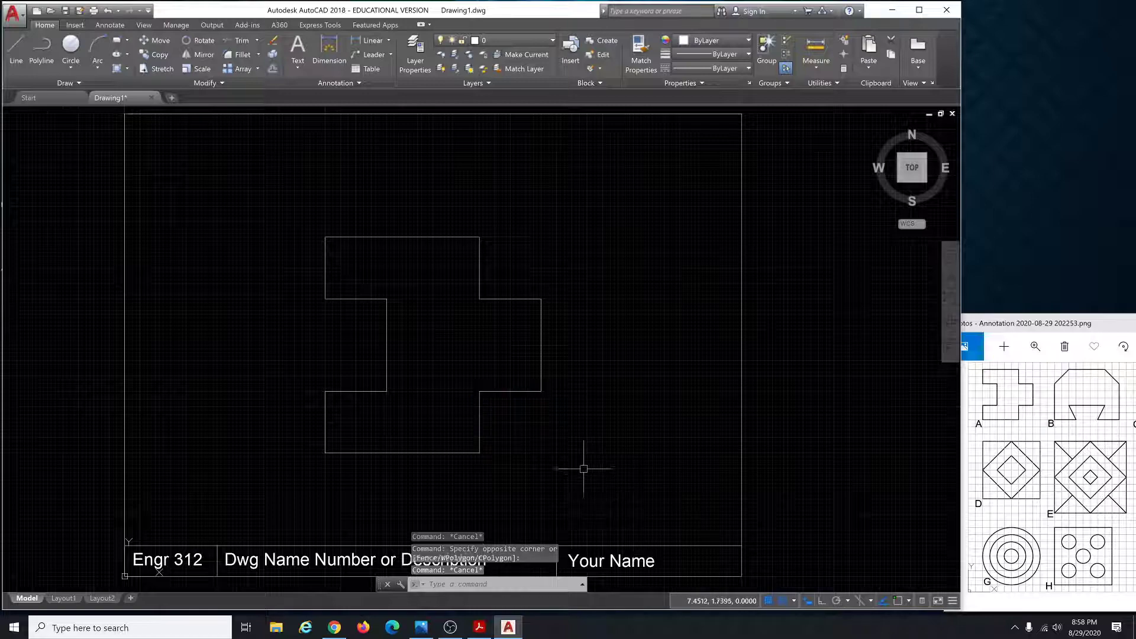
click(449, 353)
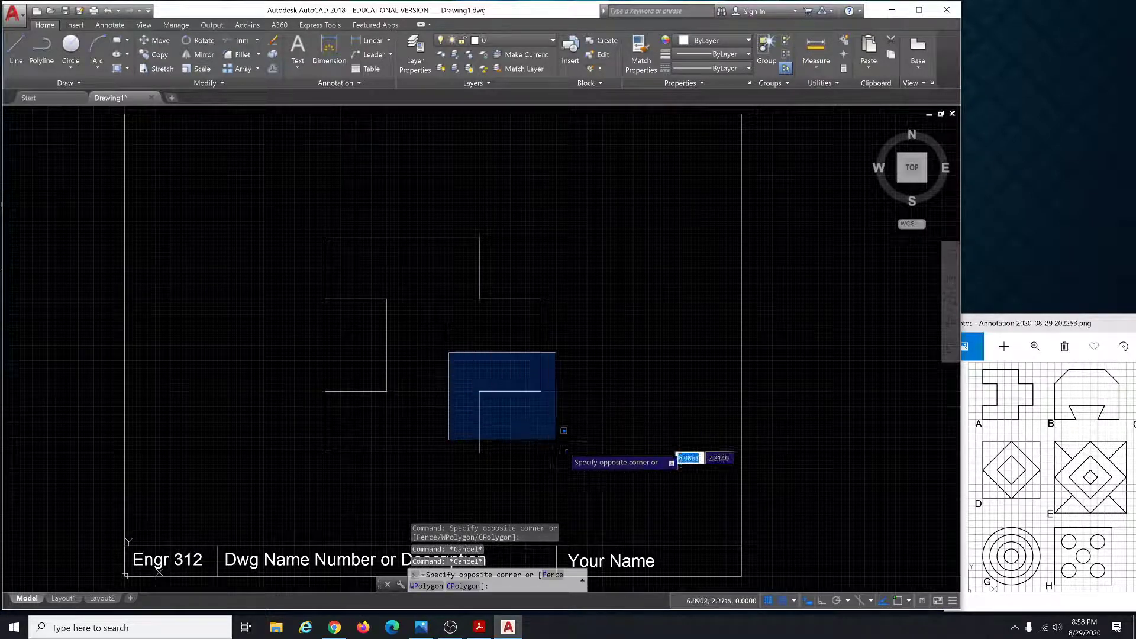
click(604, 492)
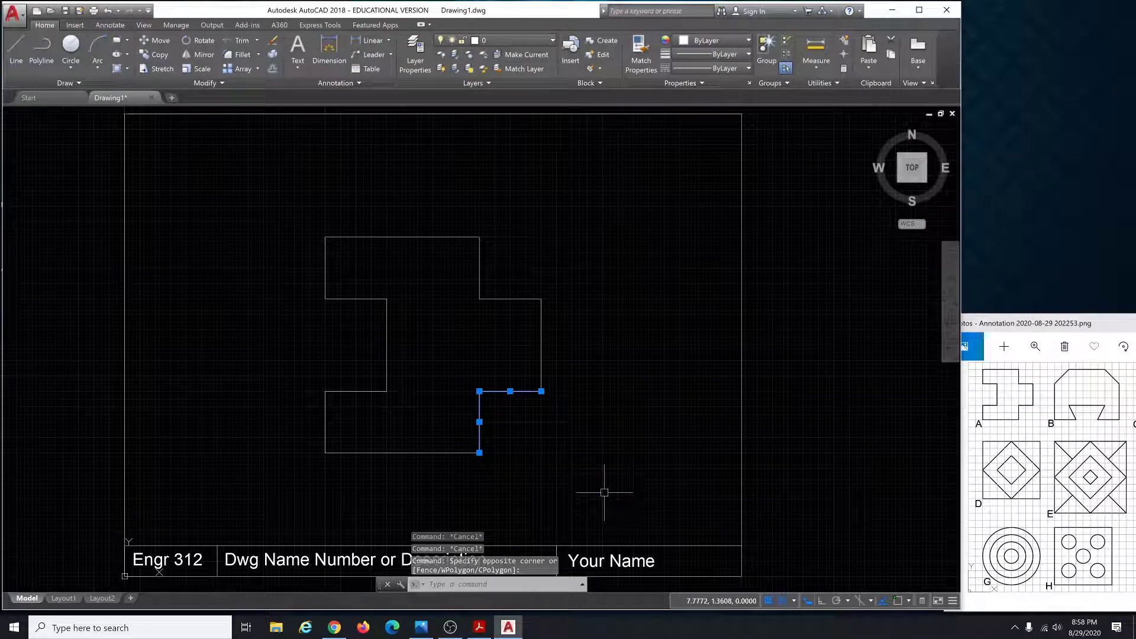
key(Escape)
click(603, 492)
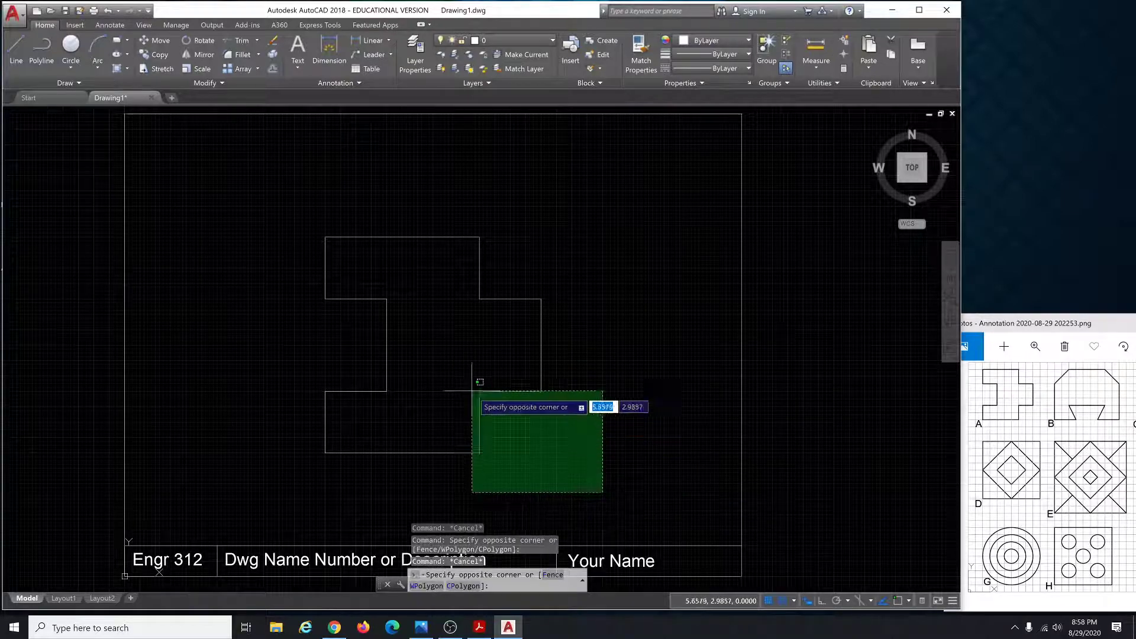
click(454, 361)
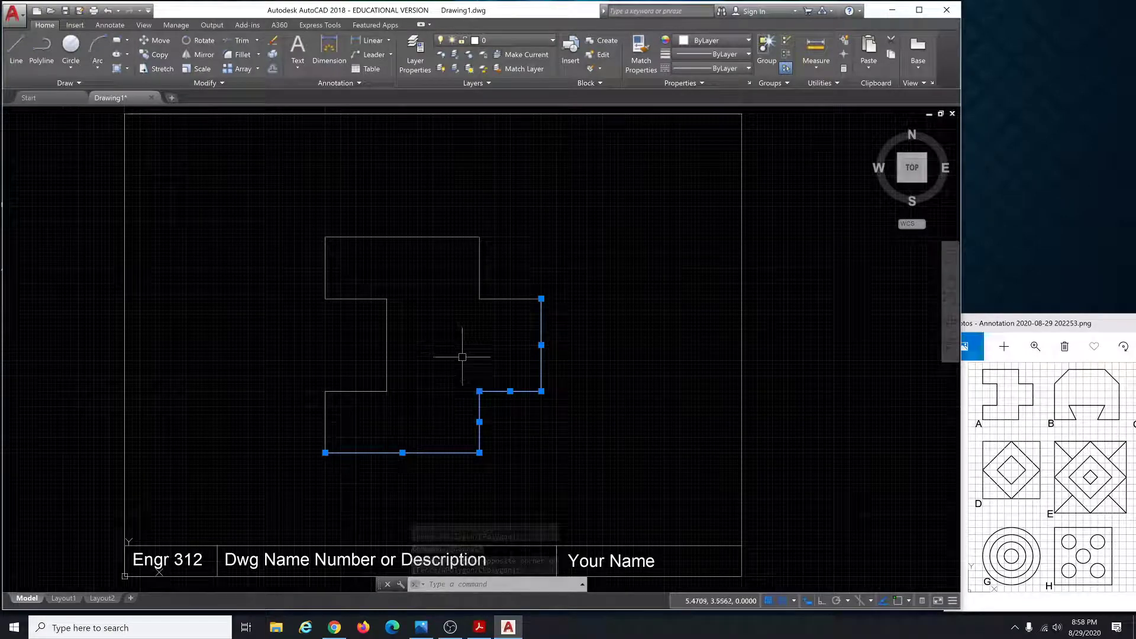
key(Escape)
key(Escape)
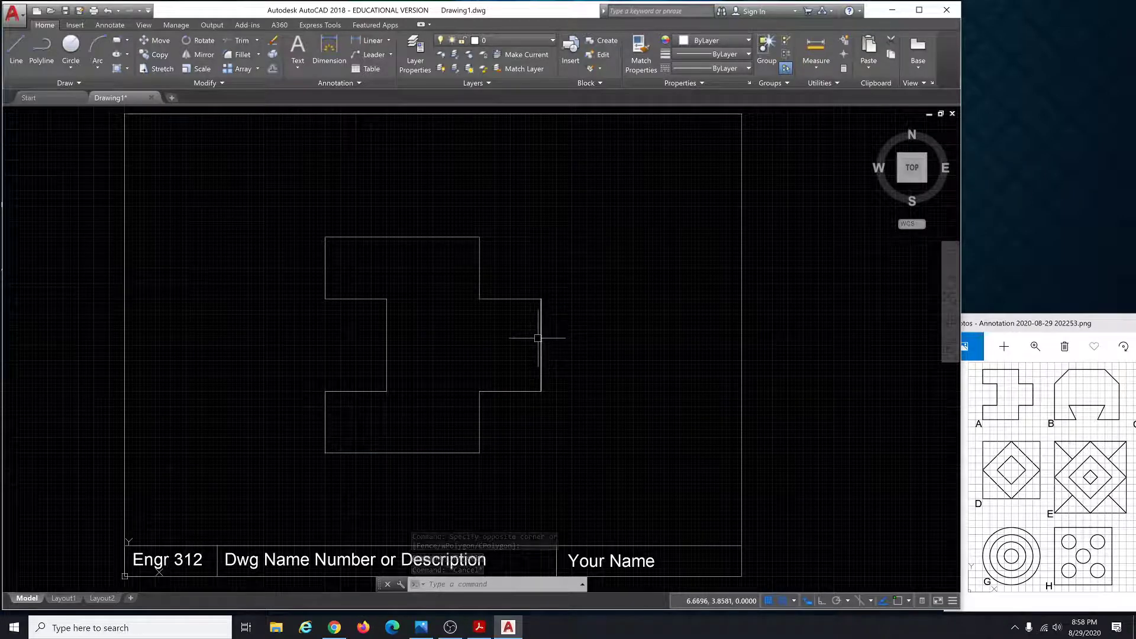
Pick the right-side notch lines individually and erase them.
mouse_move(542, 337)
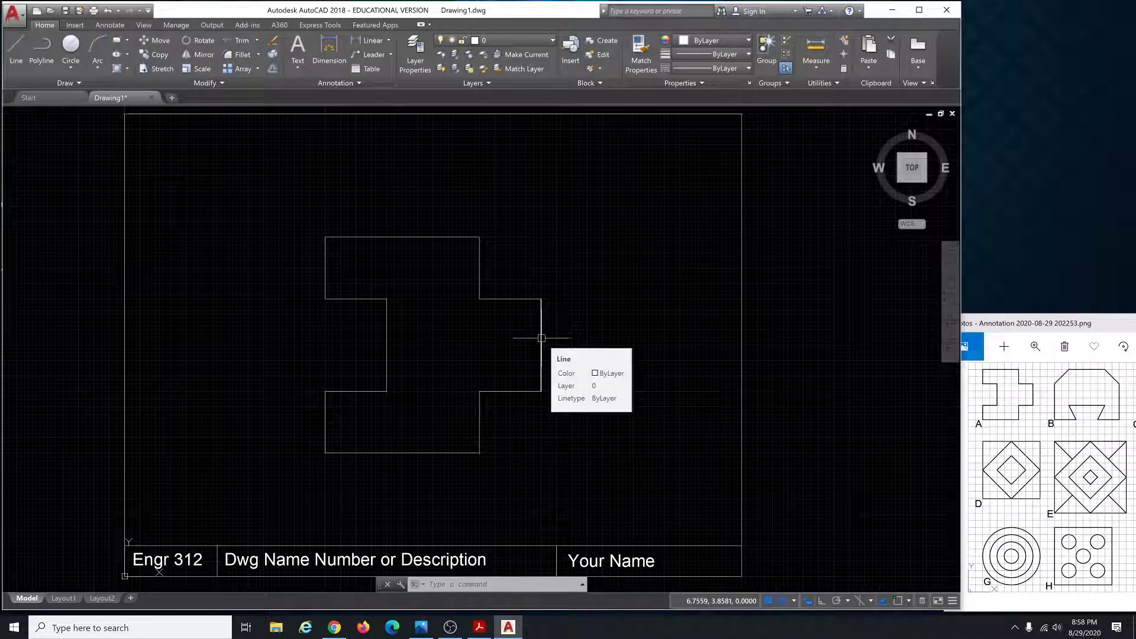
click(542, 338)
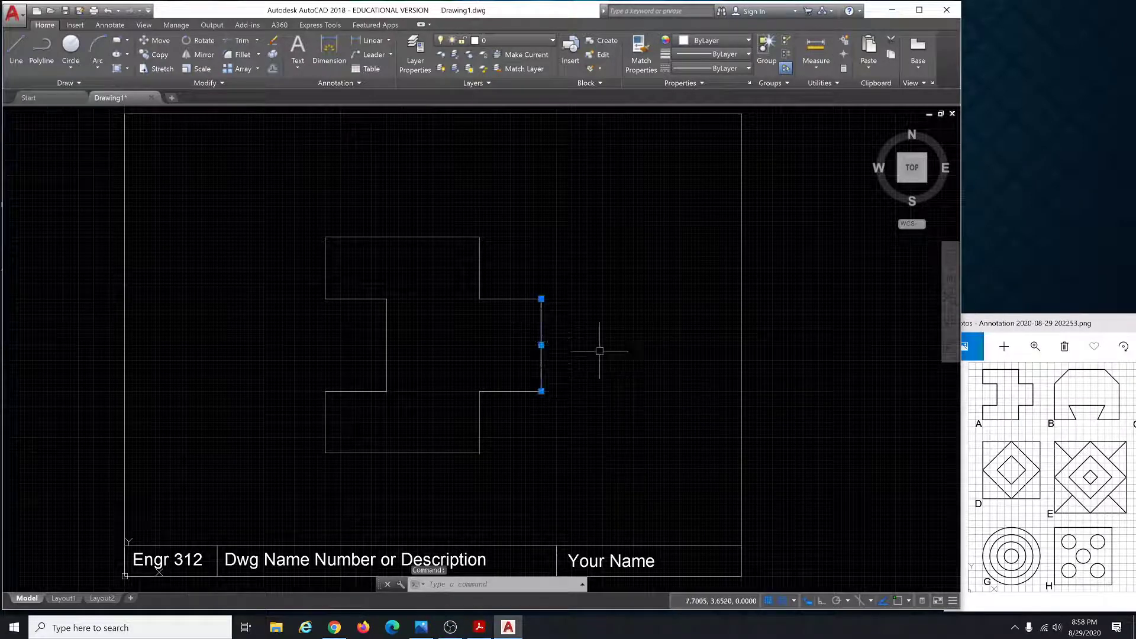
click(505, 391)
click(510, 299)
click(480, 273)
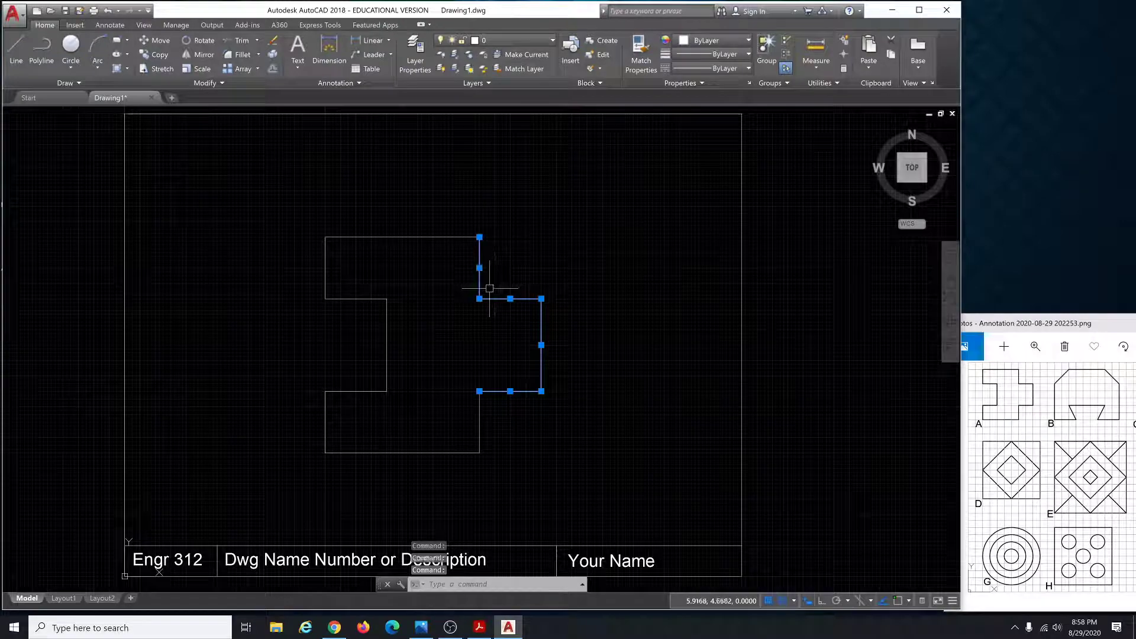
shift+click(478, 288)
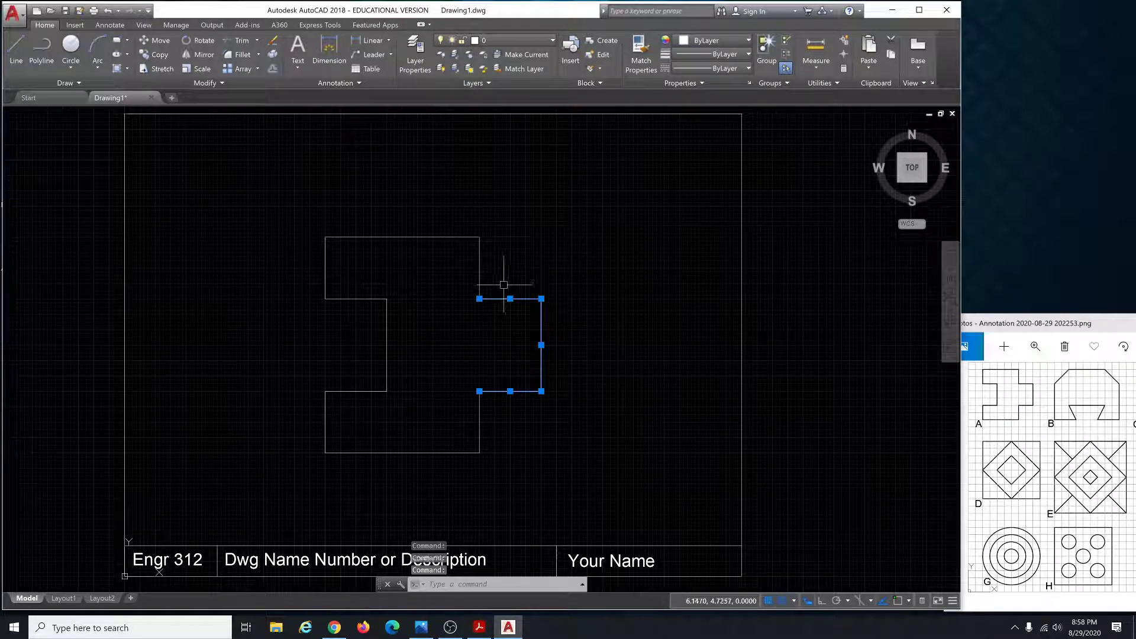
shift+click(527, 300)
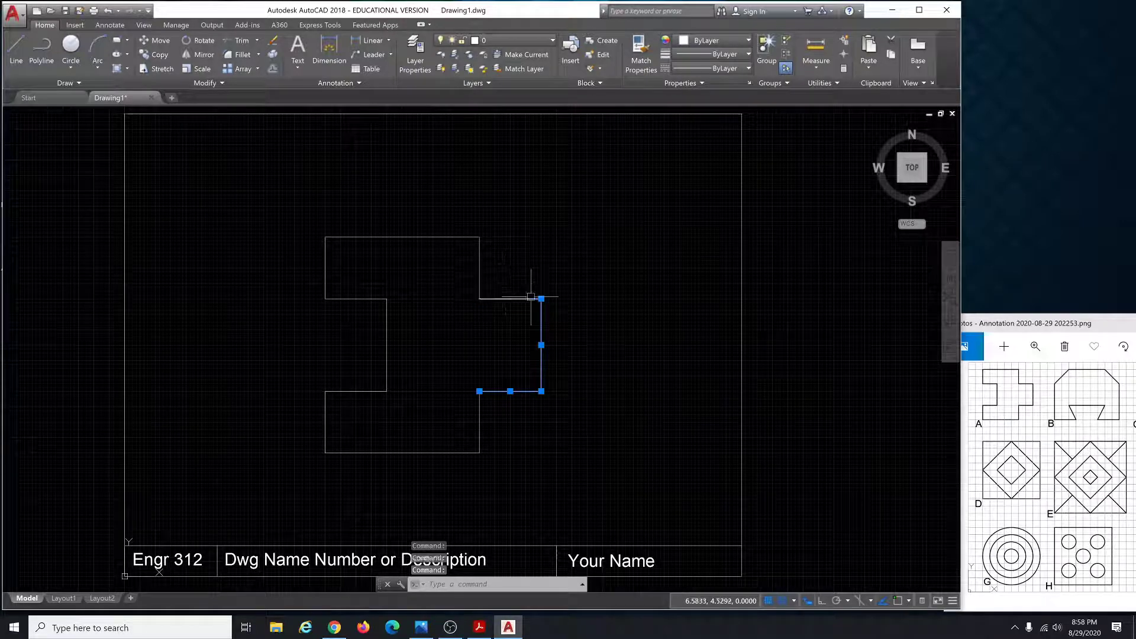
click(465, 238)
click(479, 264)
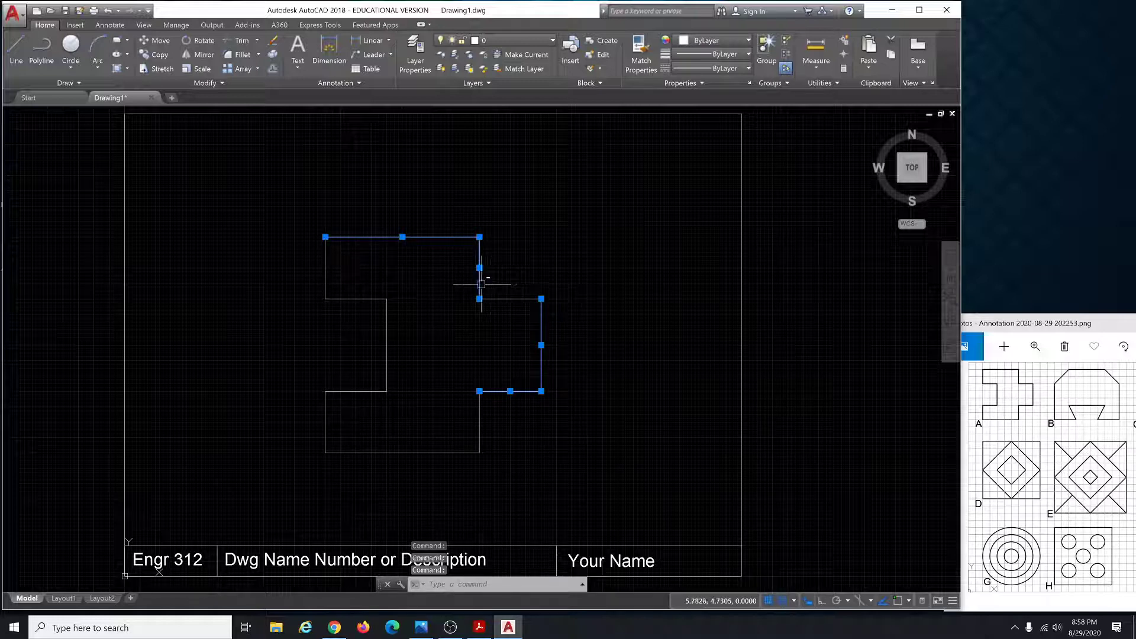
shift+click(481, 284)
click(472, 227)
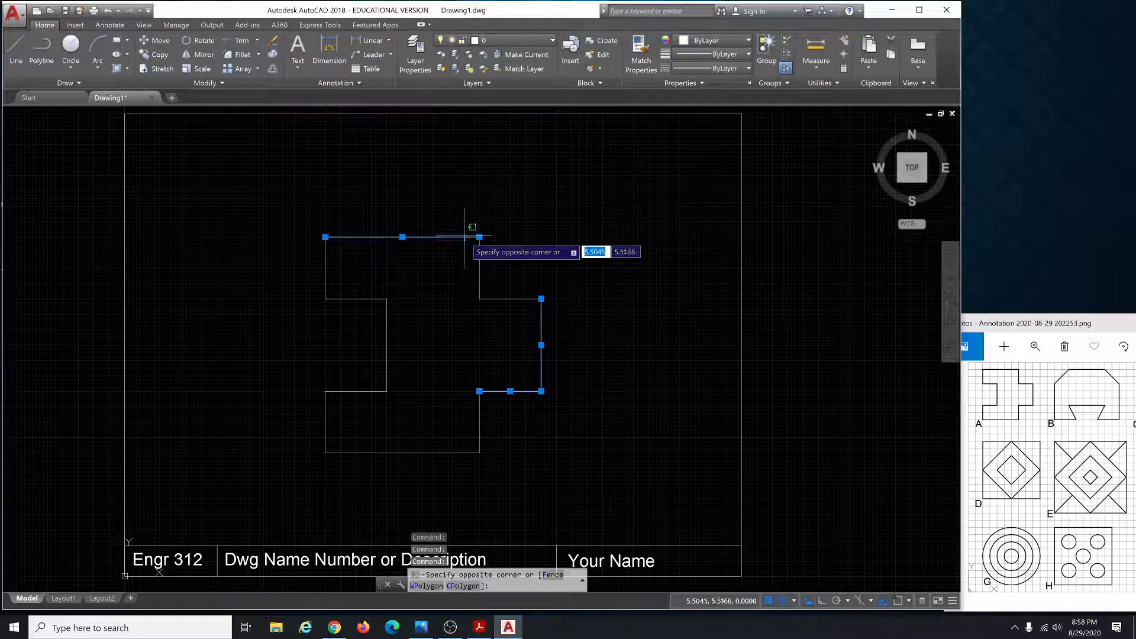
shift+click(464, 238)
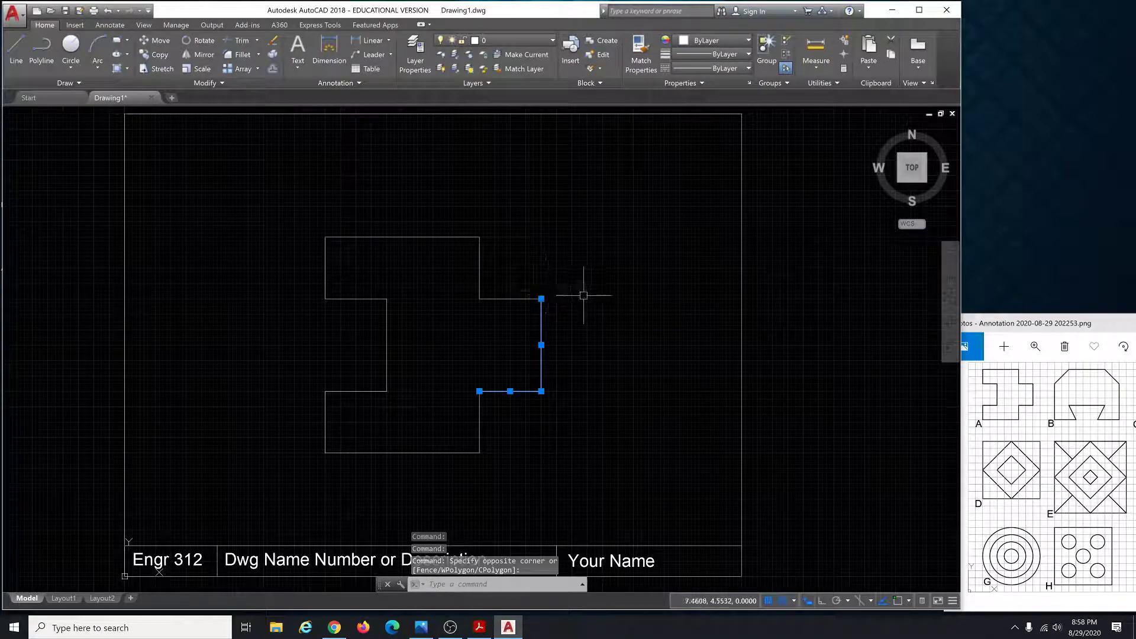
key(Delete)
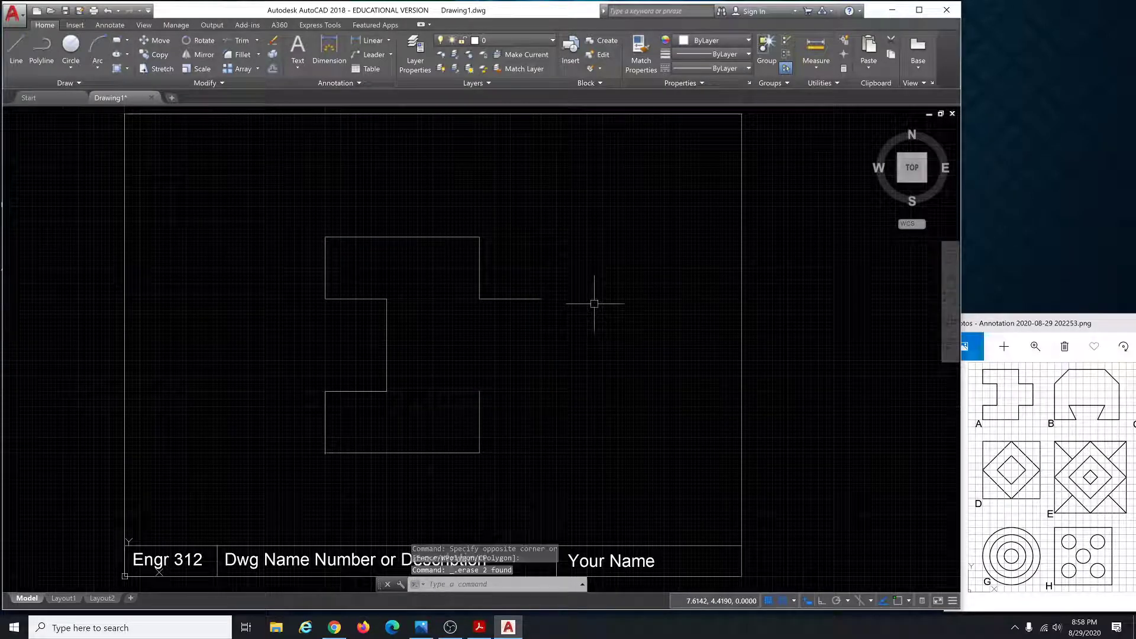
Undo the erase to restore the notch lines and bring up the Windows app list.
click(518, 298)
click(483, 274)
click(478, 274)
key(Escape)
key(Escape)
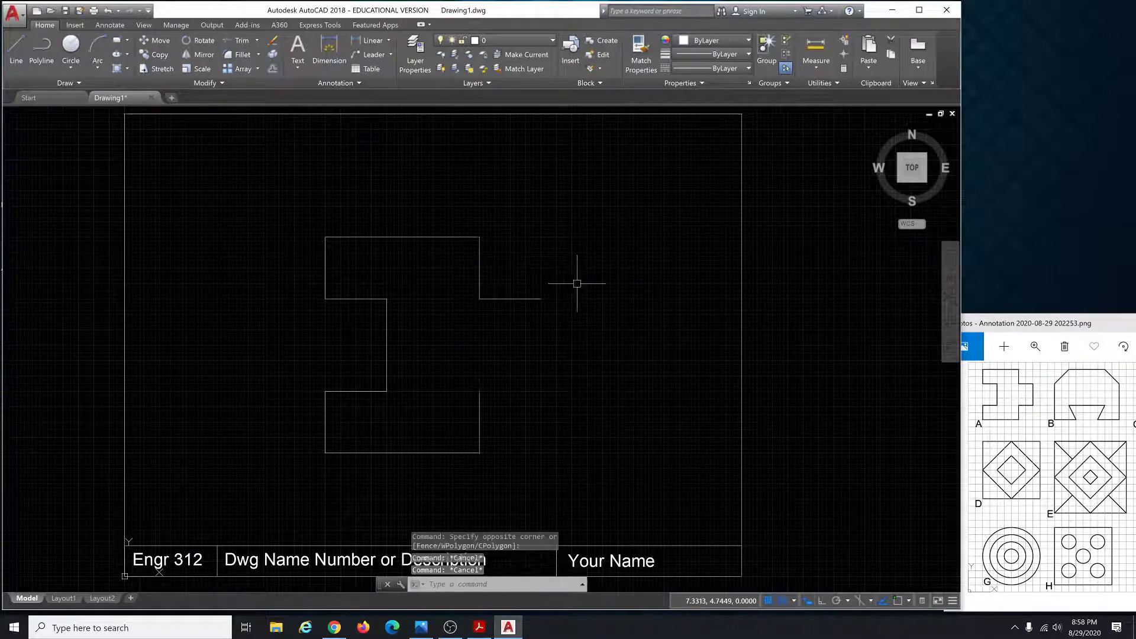
key(ctrl+z)
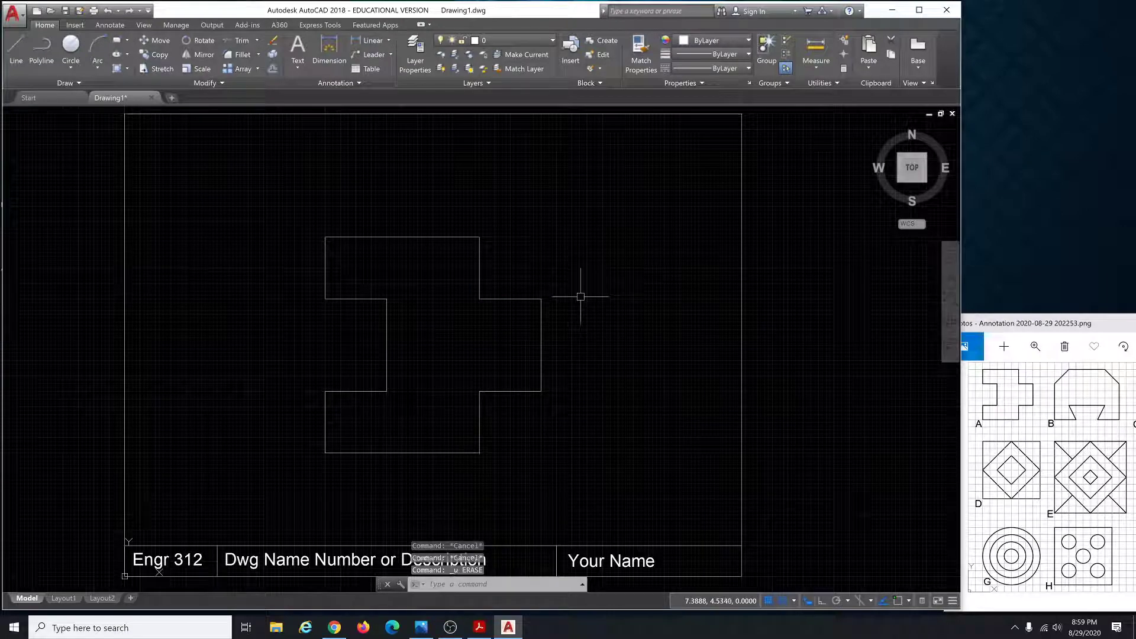
scroll(579, 301, down, 4)
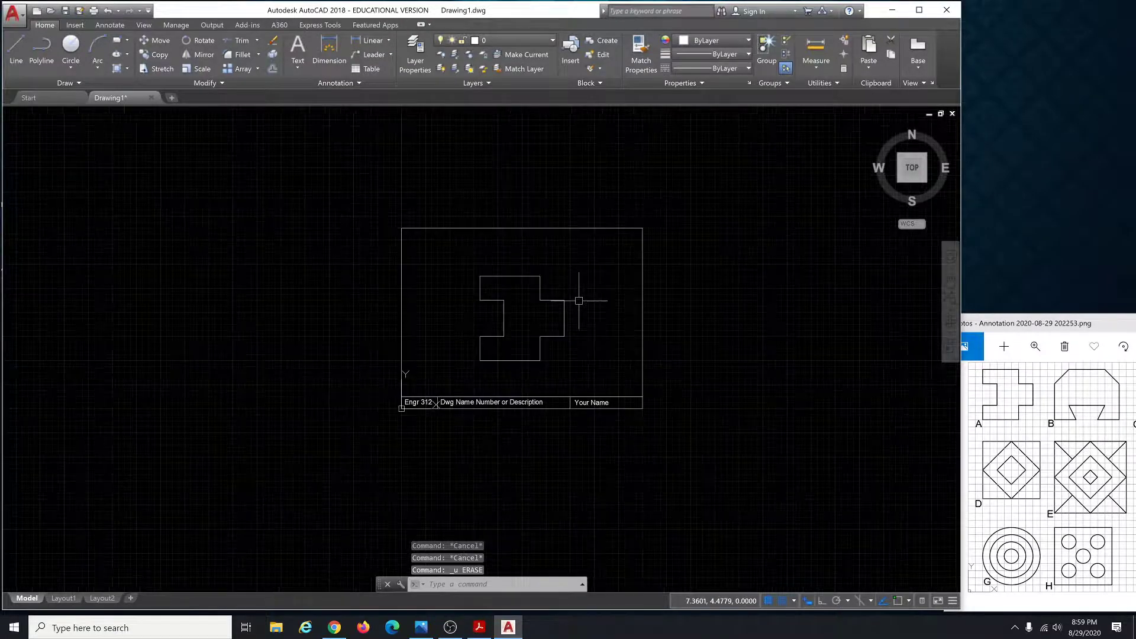
scroll(584, 300, up, 2)
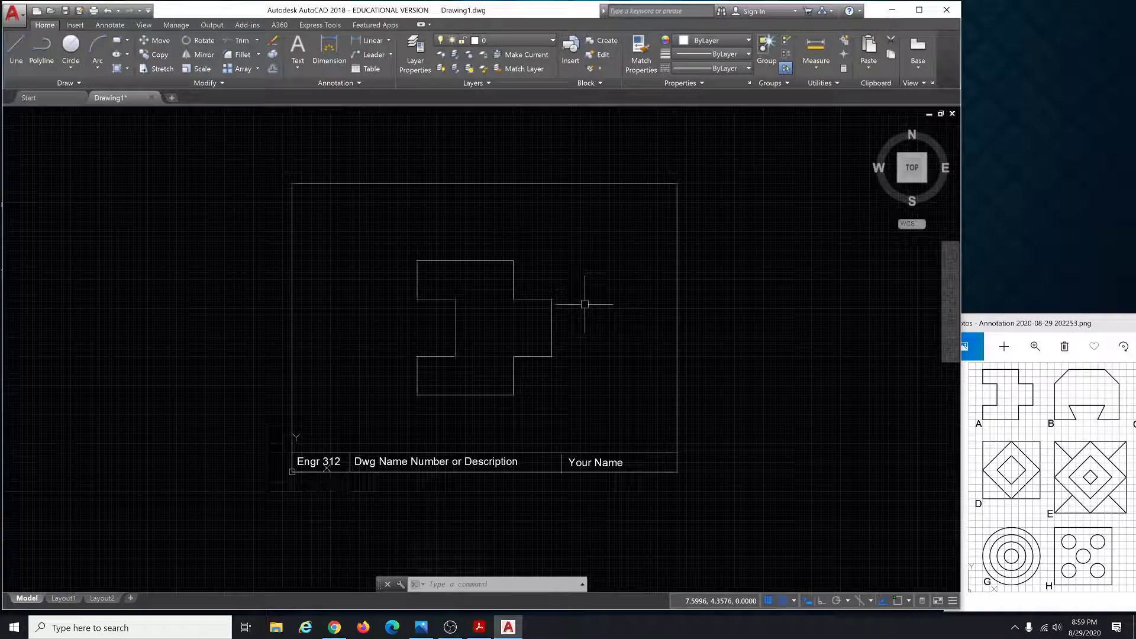
key(super)
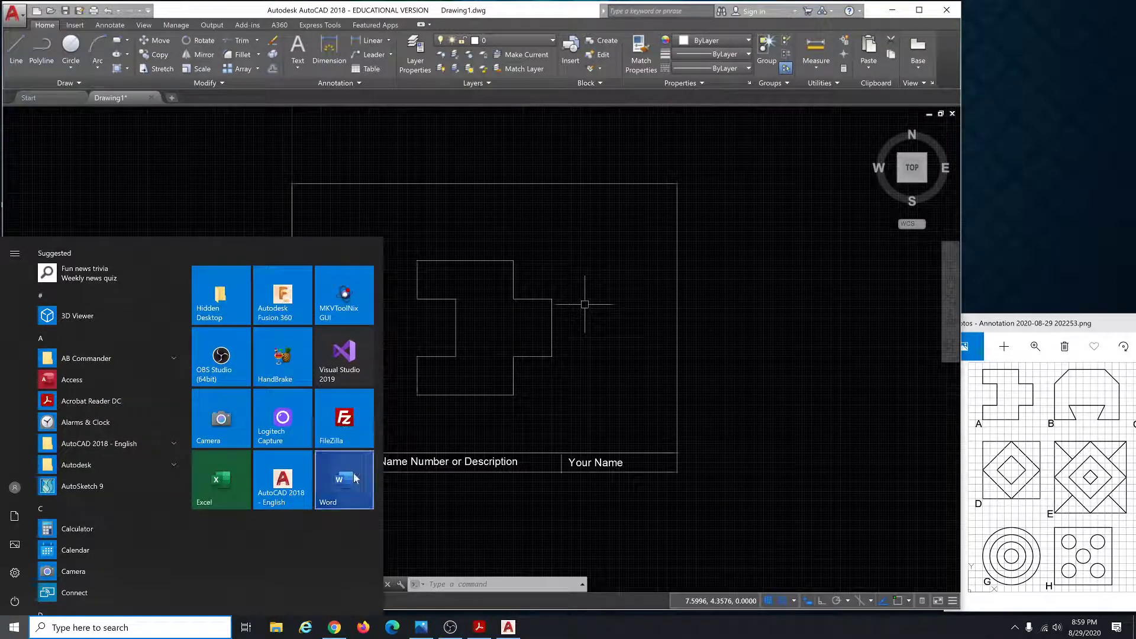
Start a blank Word document with 24-point, centred text.
click(343, 475)
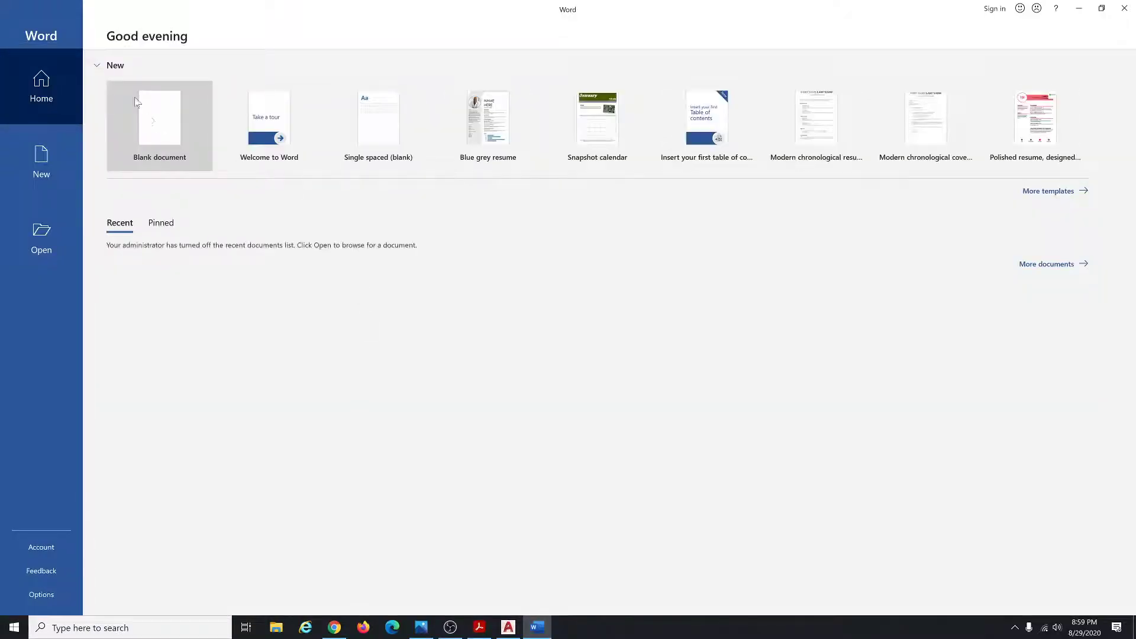
click(163, 121)
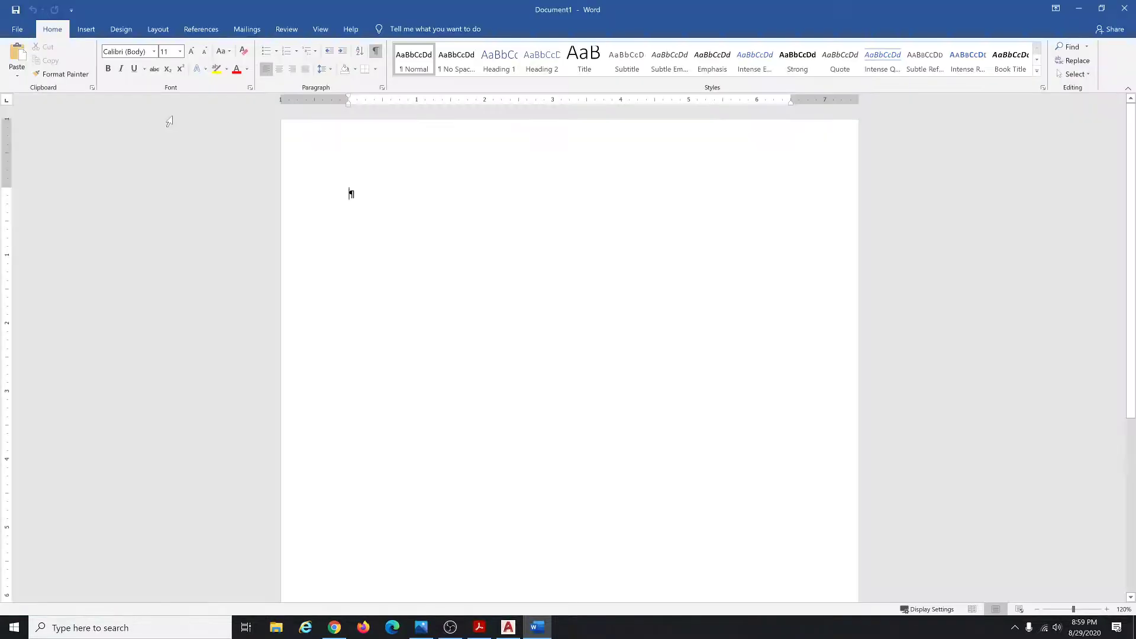
click(155, 53)
click(180, 52)
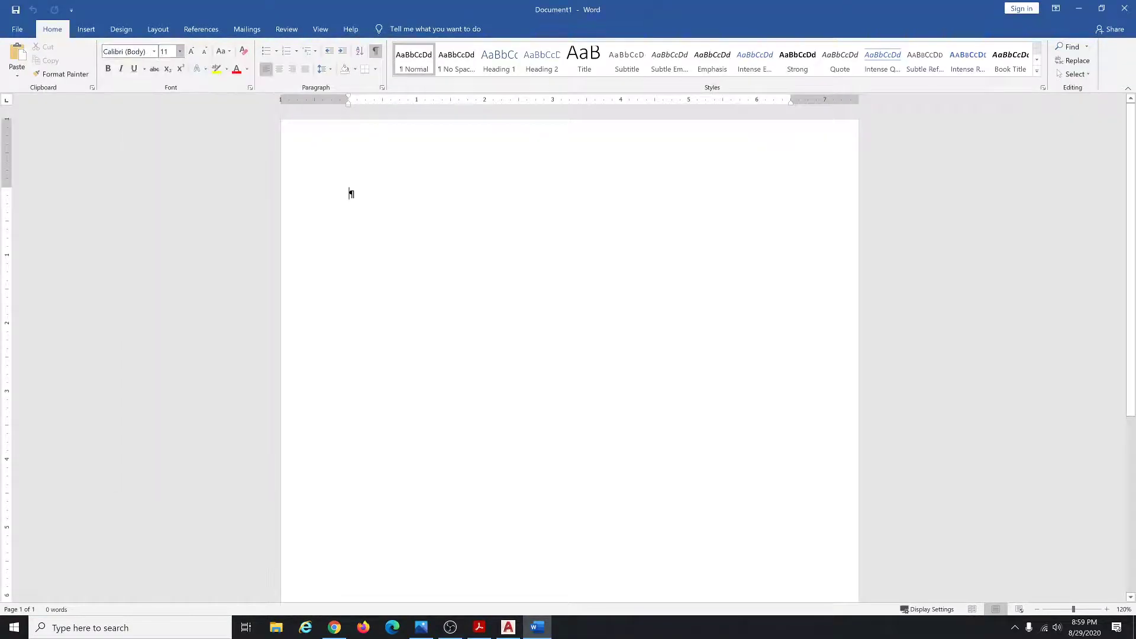
click(180, 52)
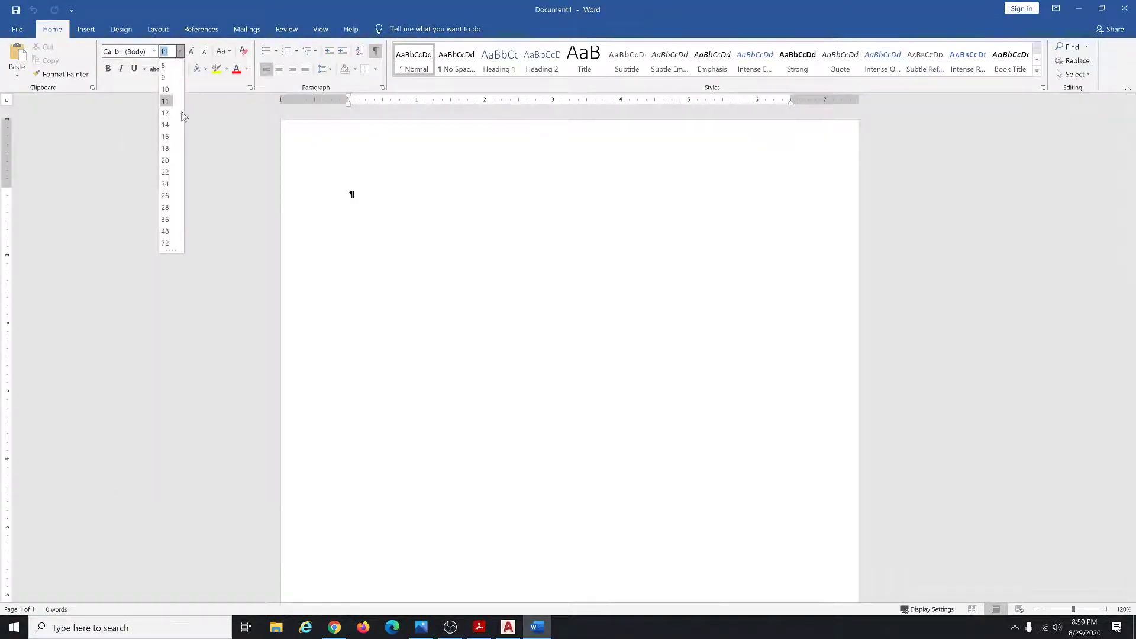
click(168, 184)
click(280, 69)
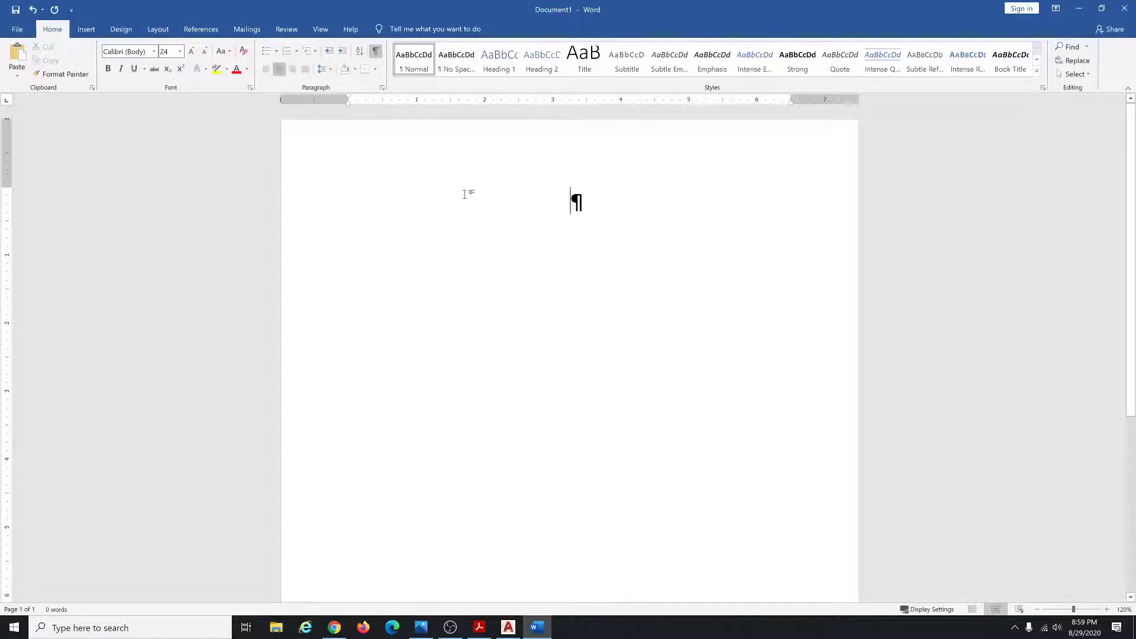
Type the cover lines Engr 312 Graphics, Your Name, Assignment 3, AutoCAD Basics, then insert a page break.
text(Engr )
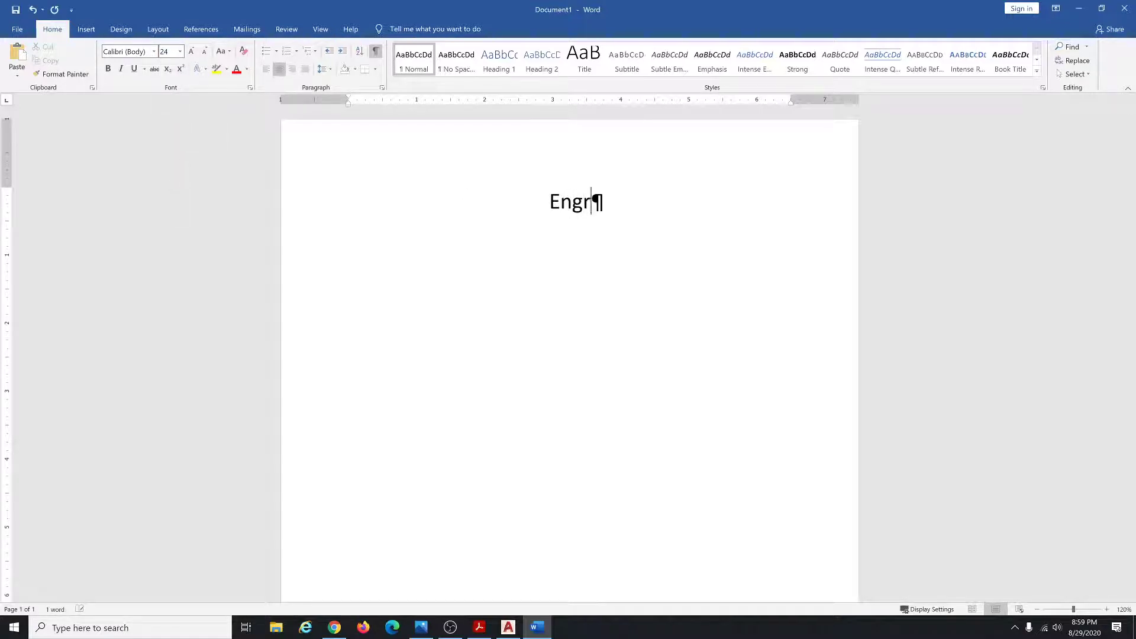
text(312 Gr)
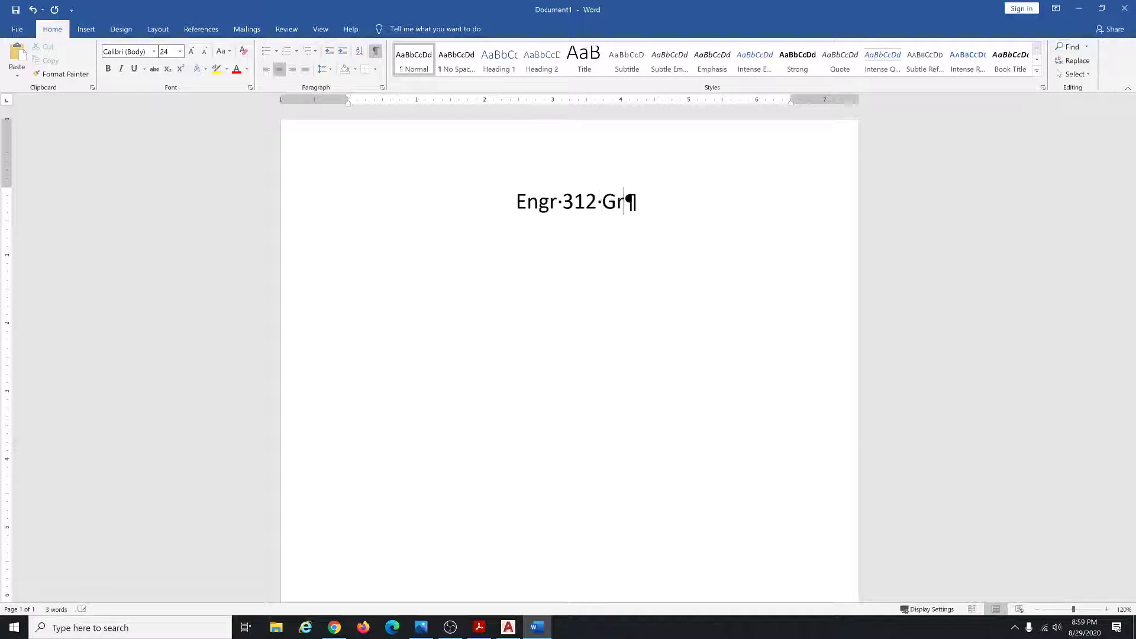
text(aphics)
key(Return)
text(Your Name )
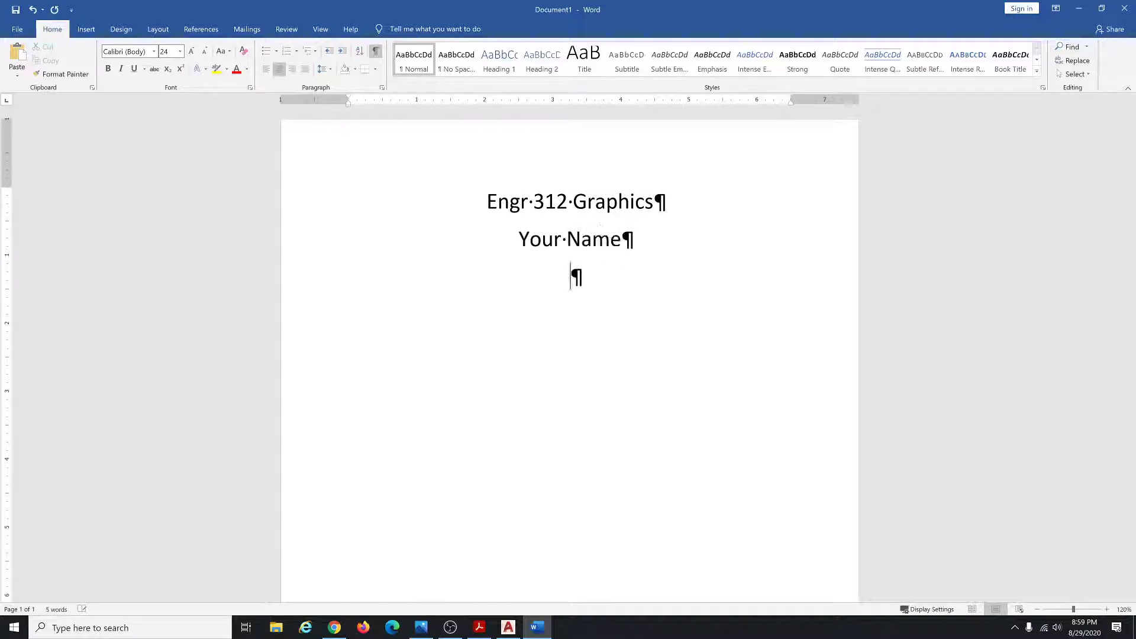
text(Assignment )
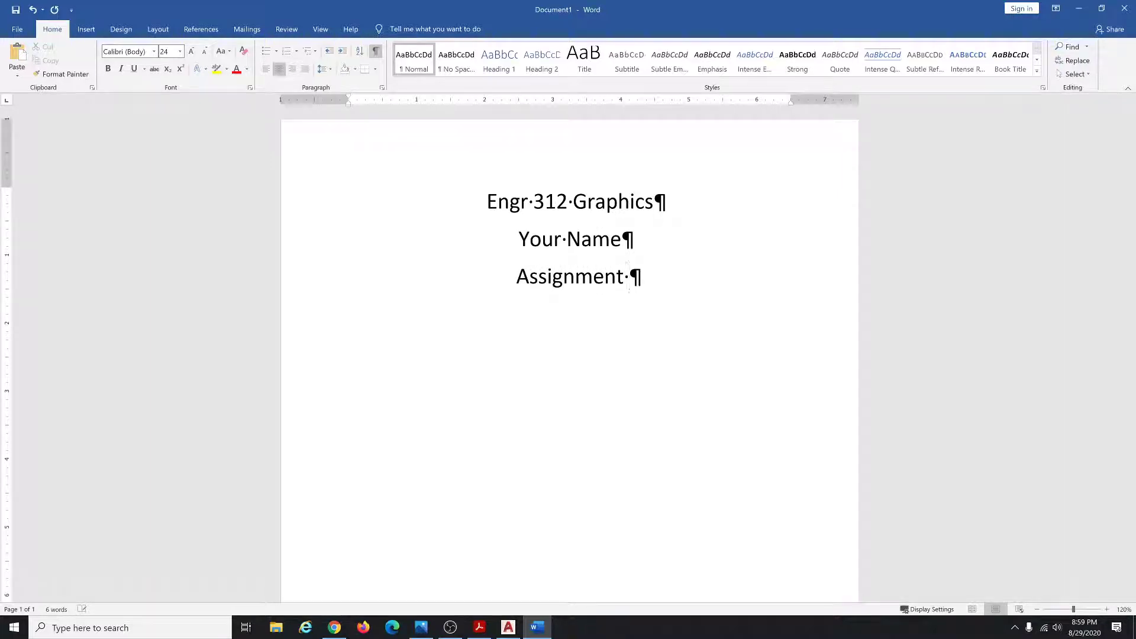
text(3 )
text(AutoCAD)
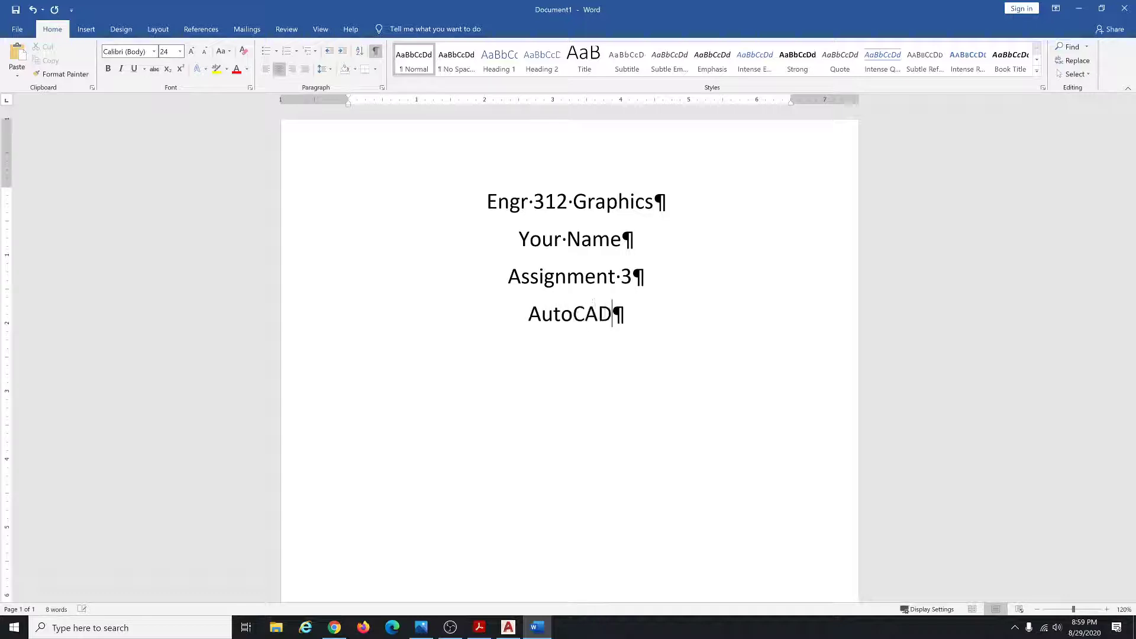
text( Basics)
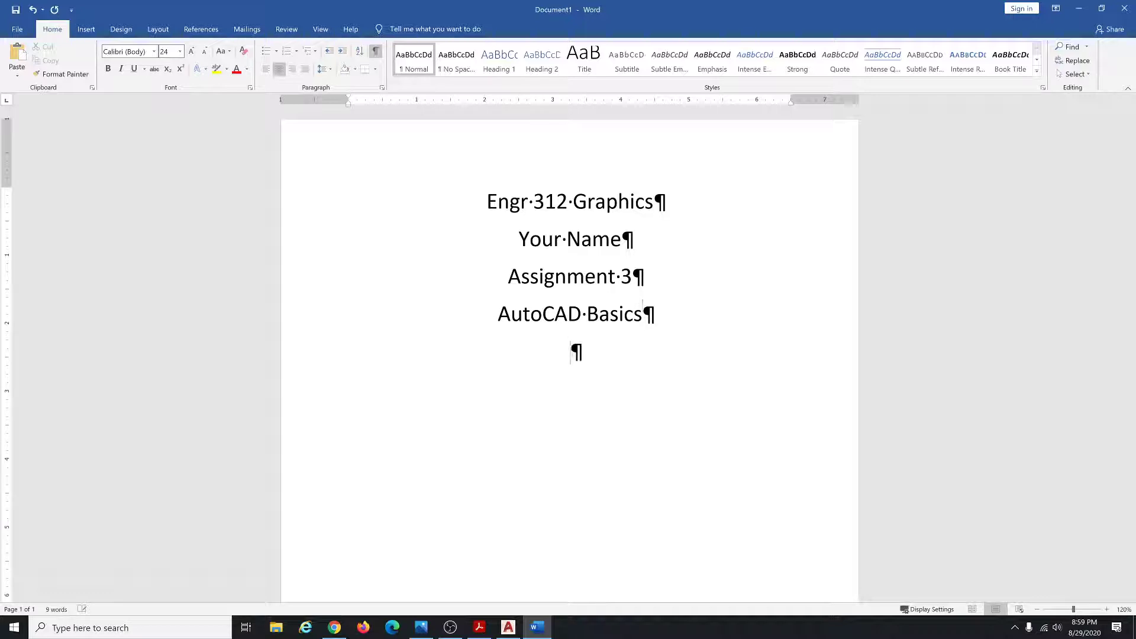
key(shift+Return)
key(BackSpace)
key(ctrl+Return)
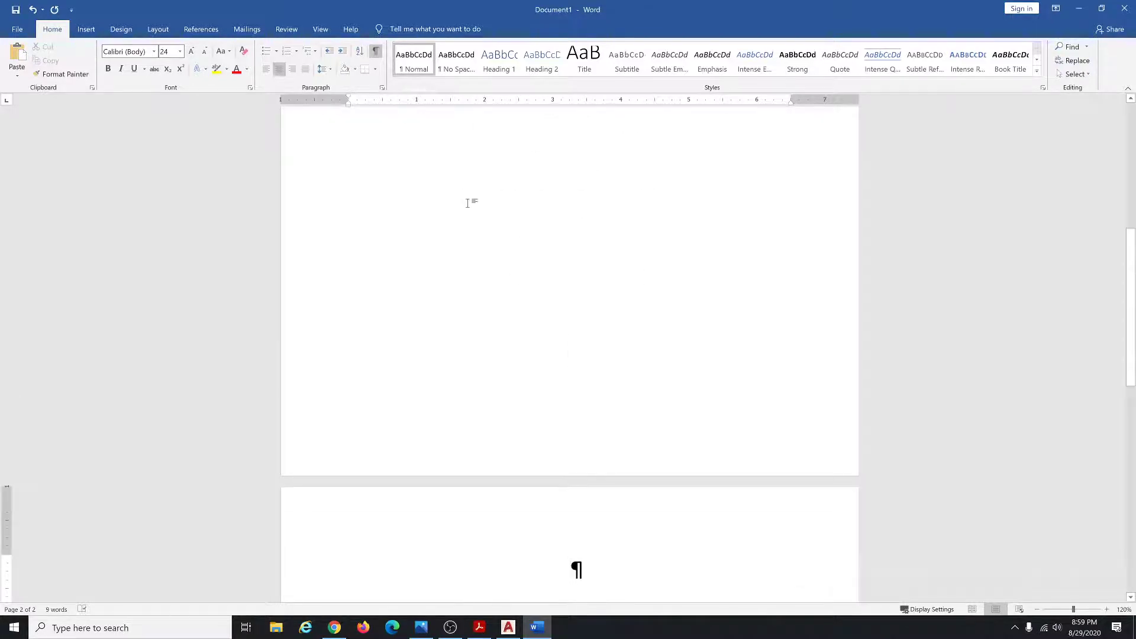
ctrl+scroll(468, 203, down, 6)
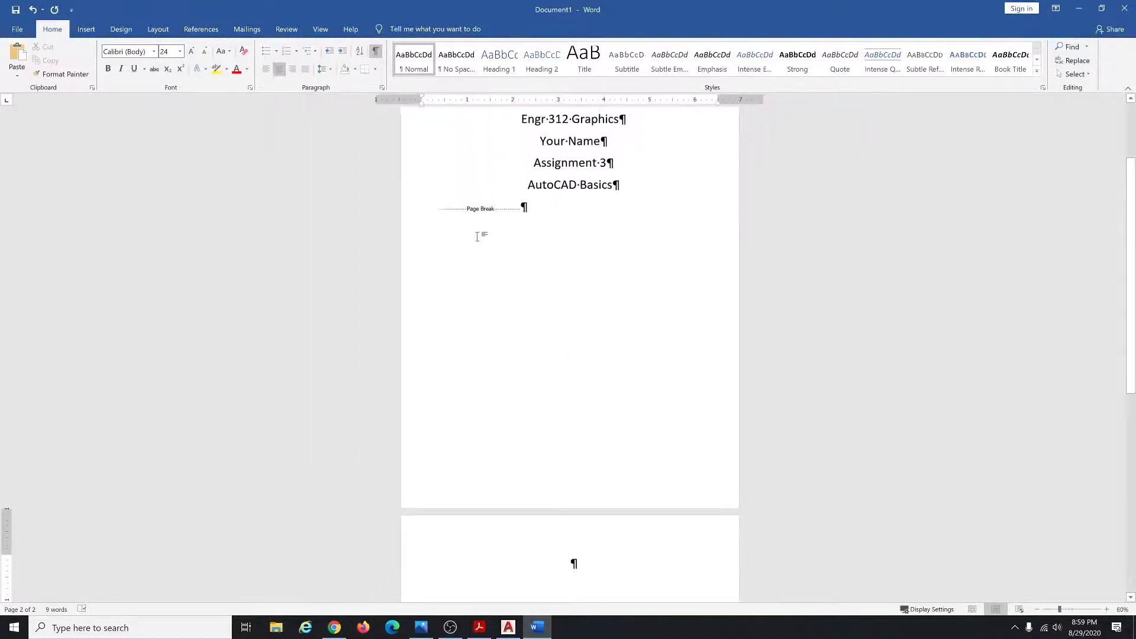
ctrl+scroll(477, 237, down, 1)
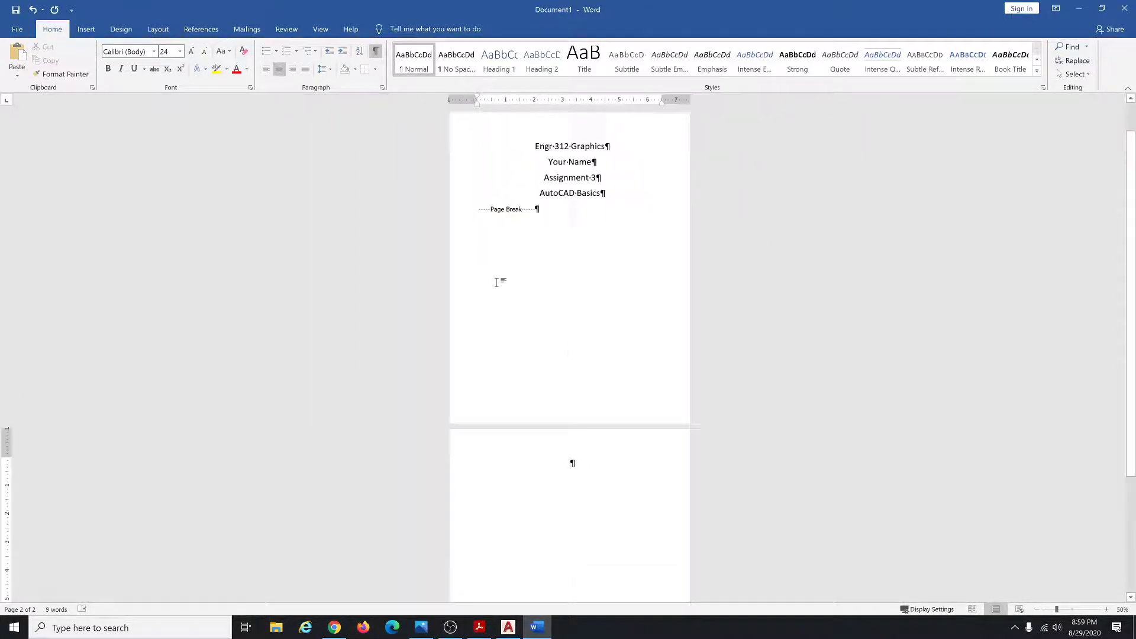
click(509, 627)
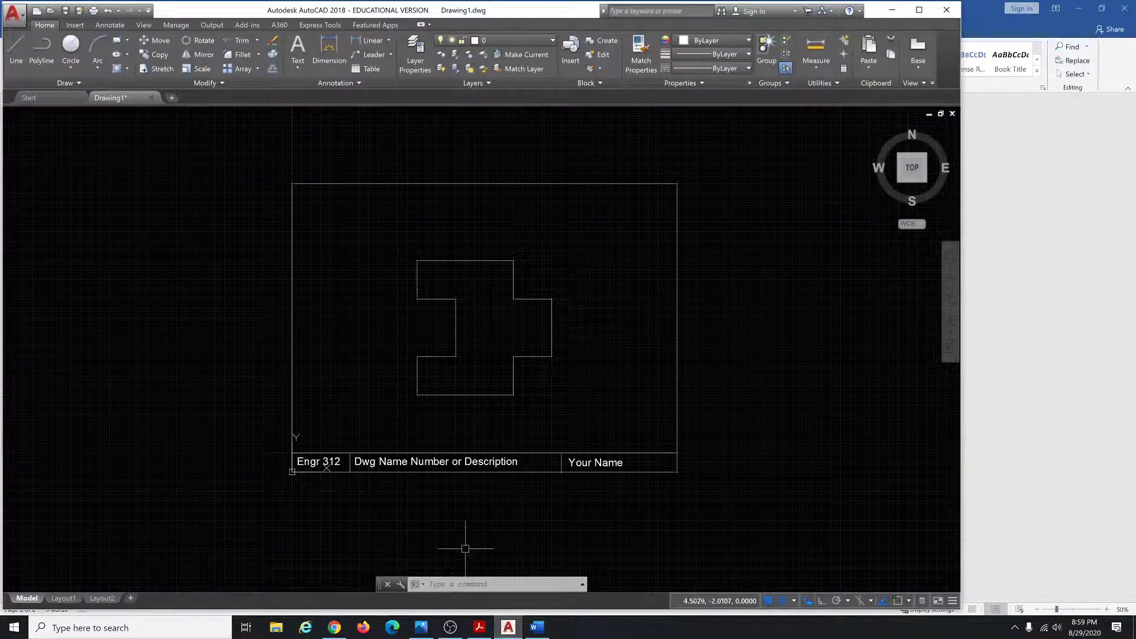
Snip the AutoCAD drawing frame with Snipping Tool and copy the capture.
key(super)
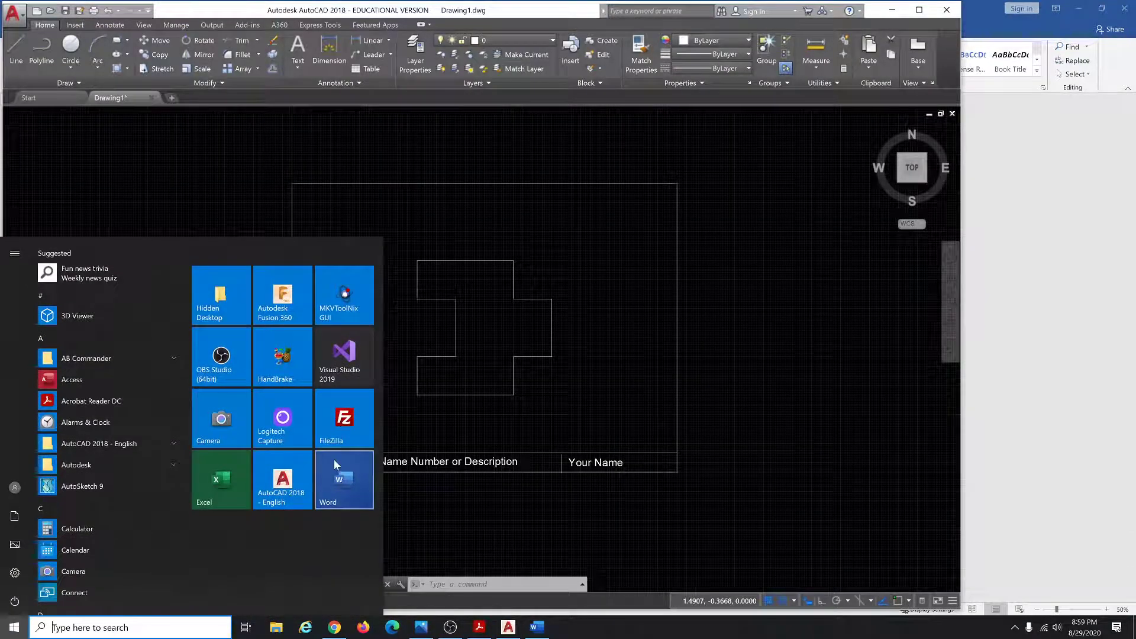
text(s)
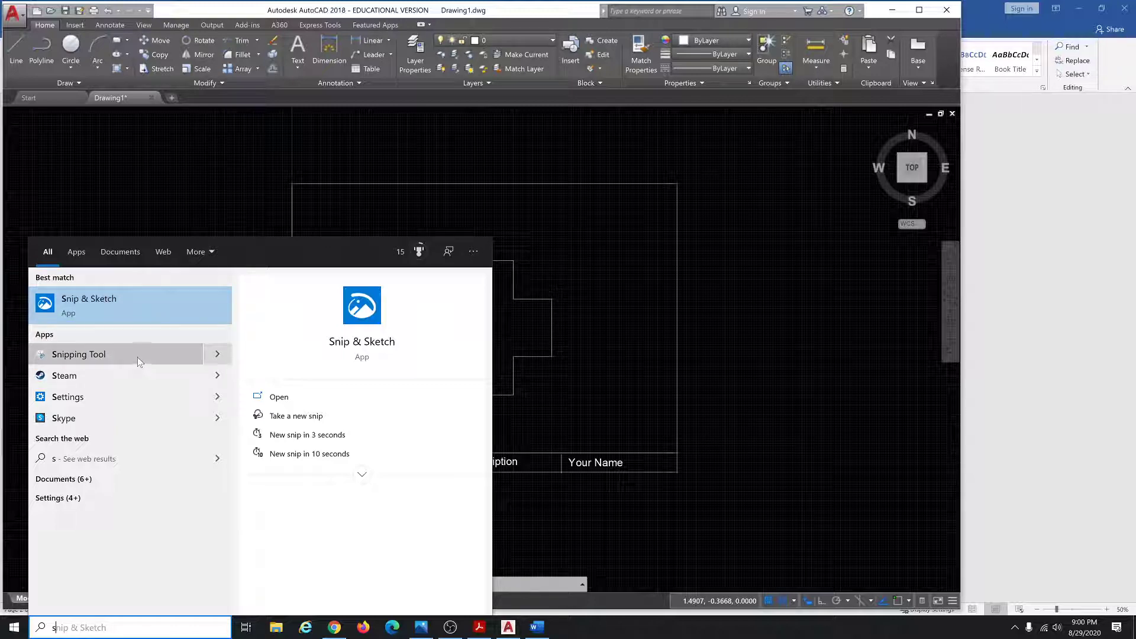
click(106, 354)
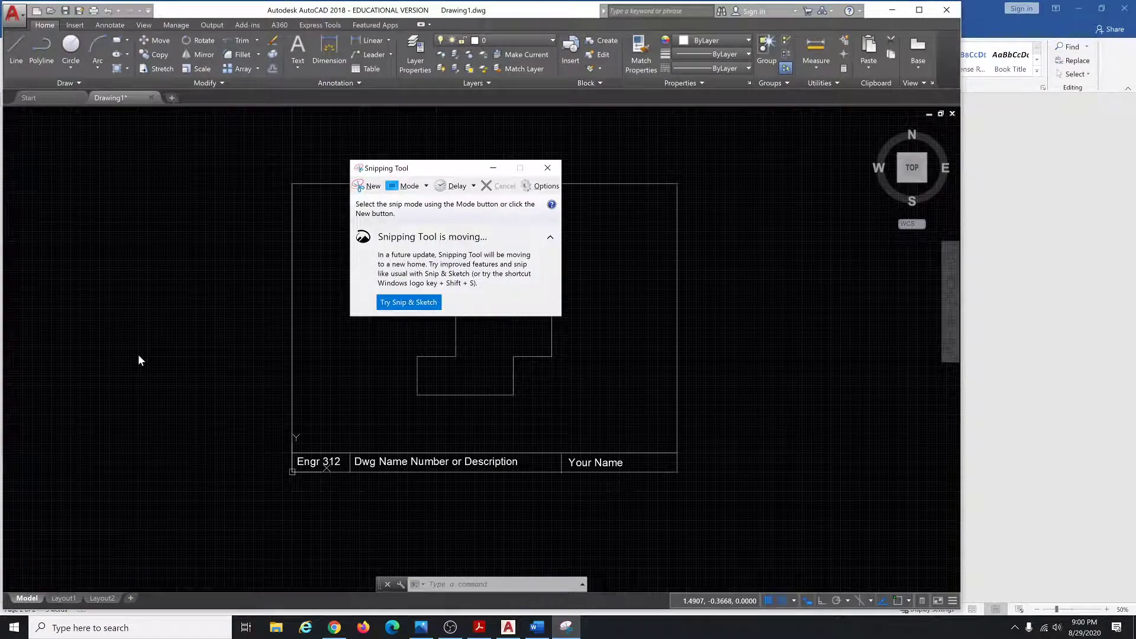
click(370, 188)
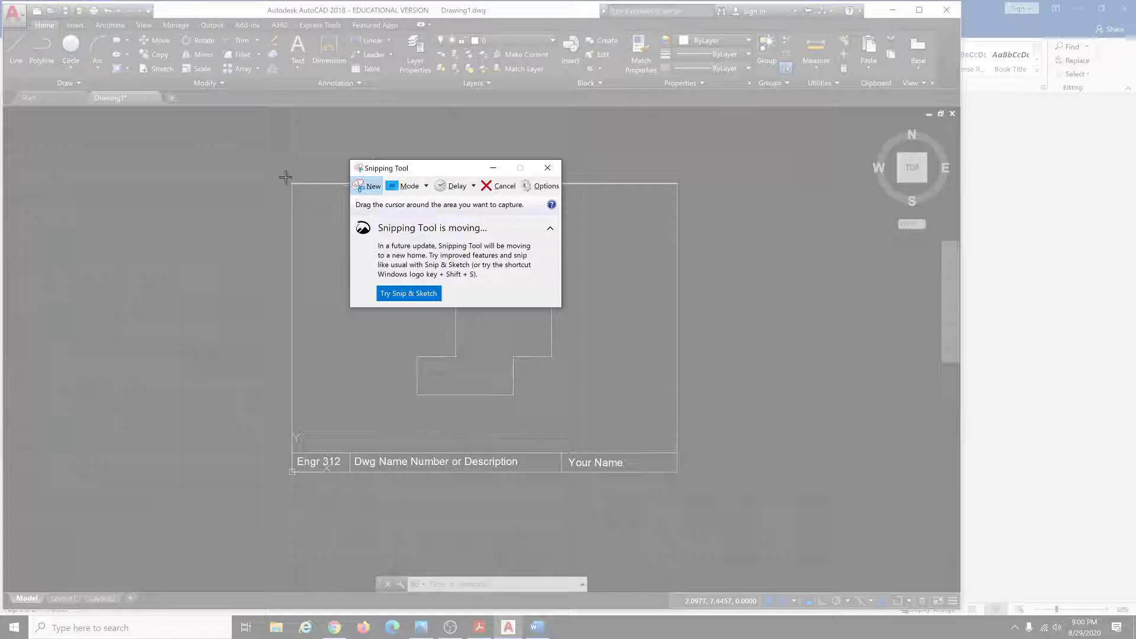
mouse_move(291, 181)
mouse_down()
mouse_move(403, 307)
mouse_move(558, 414)
mouse_move(679, 477)
mouse_up()
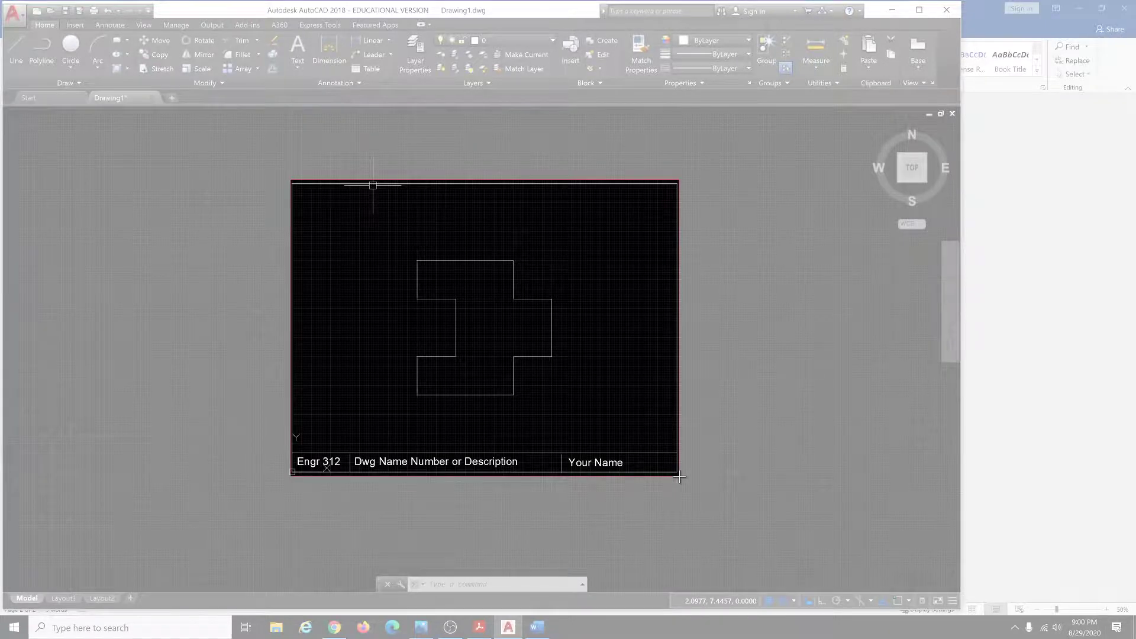
drag(679, 477, 679, 477)
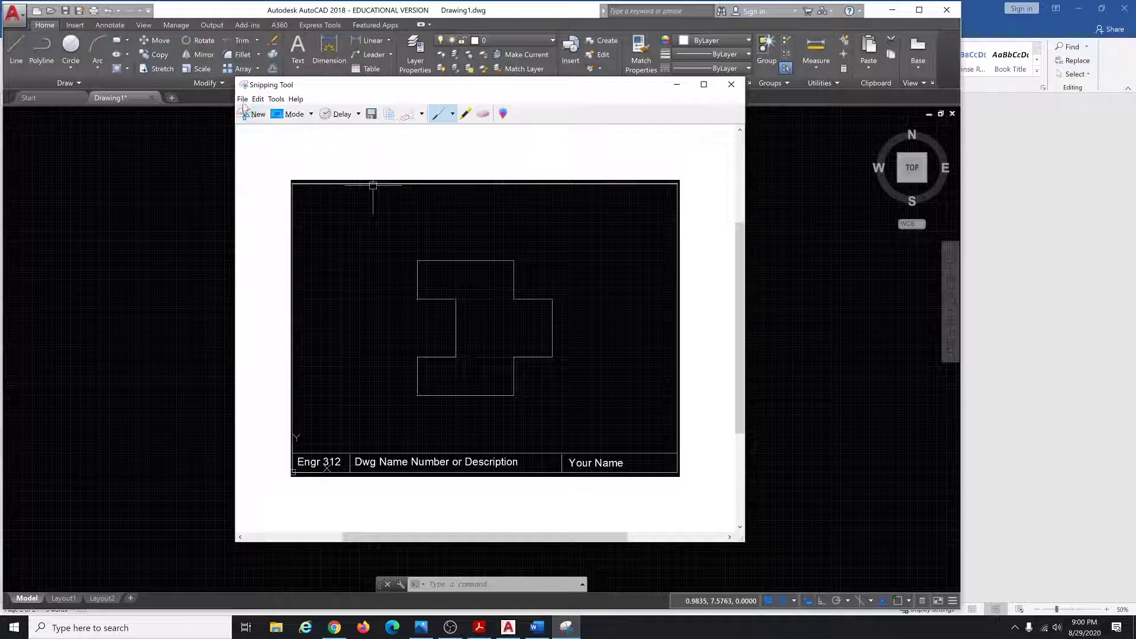
click(243, 99)
mouse_move(259, 101)
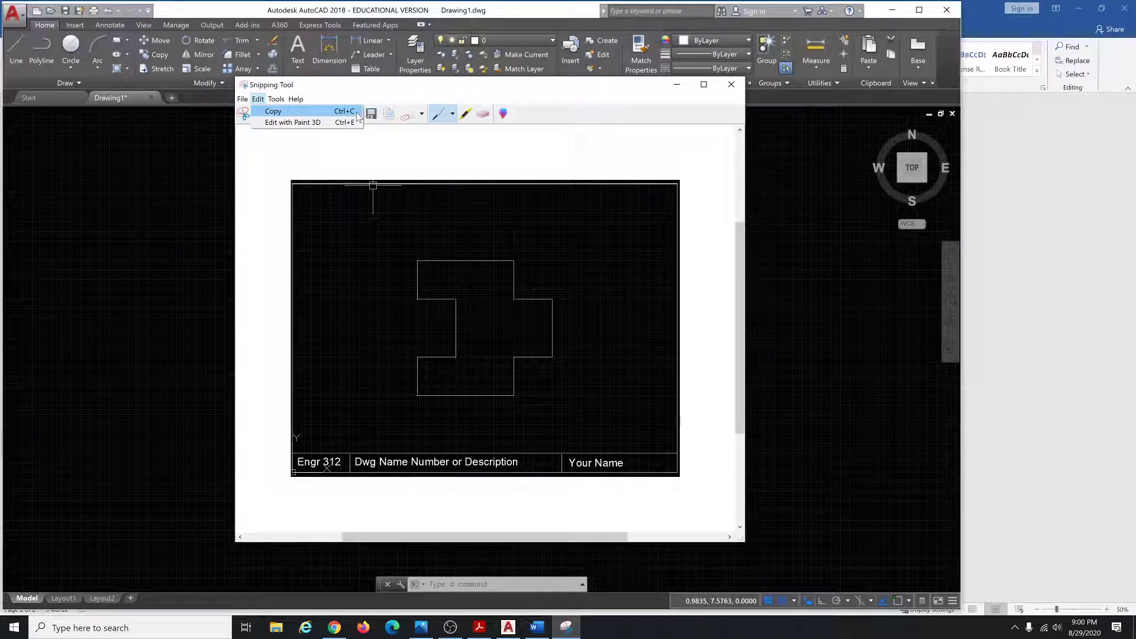
click(357, 116)
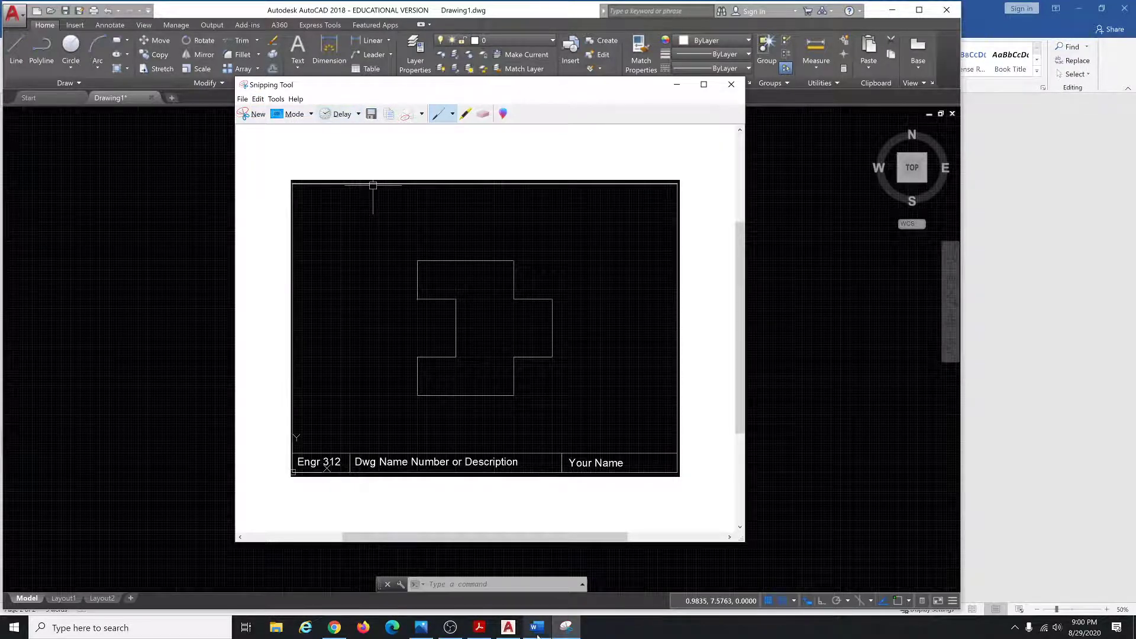
Paste the snip onto the Word report's second page, then delete it again.
click(536, 628)
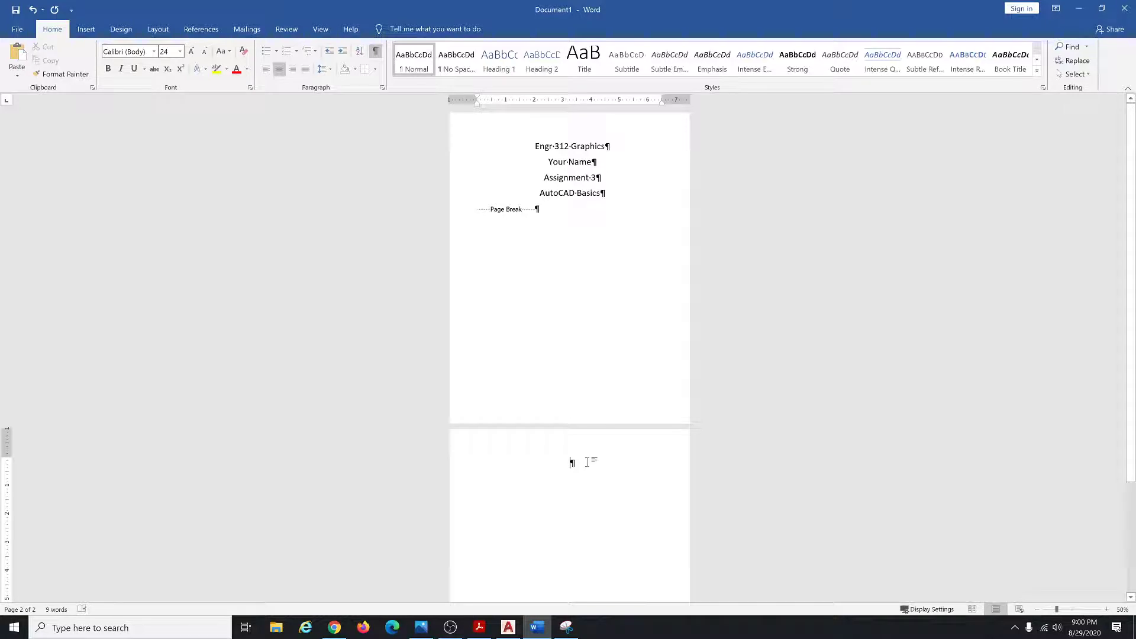
key(ctrl+v)
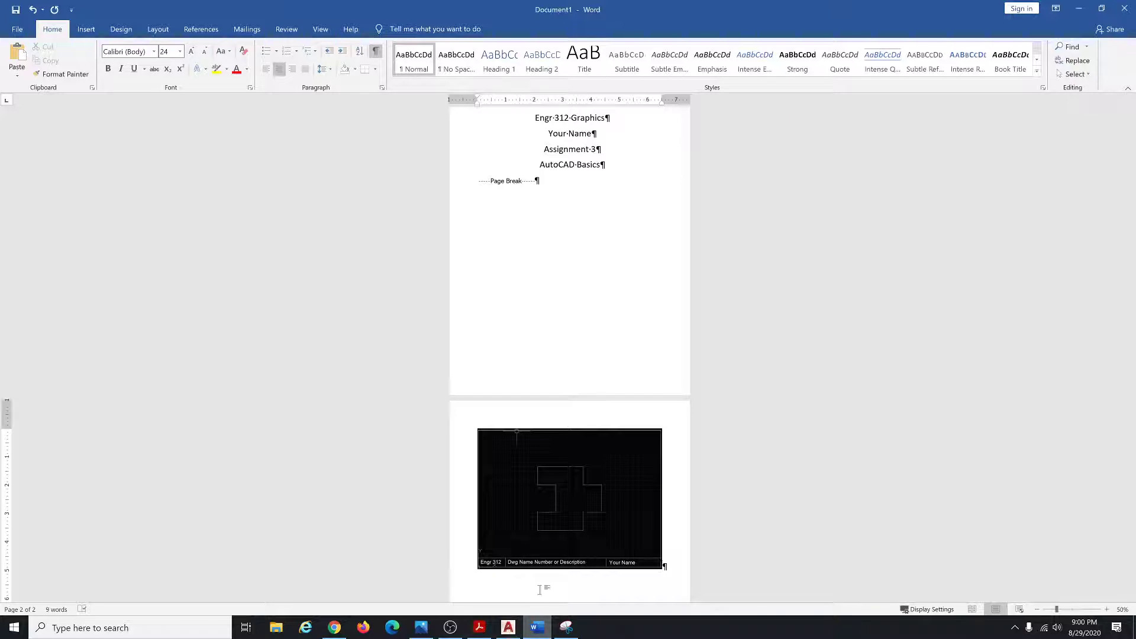
click(556, 495)
key(Delete)
click(509, 629)
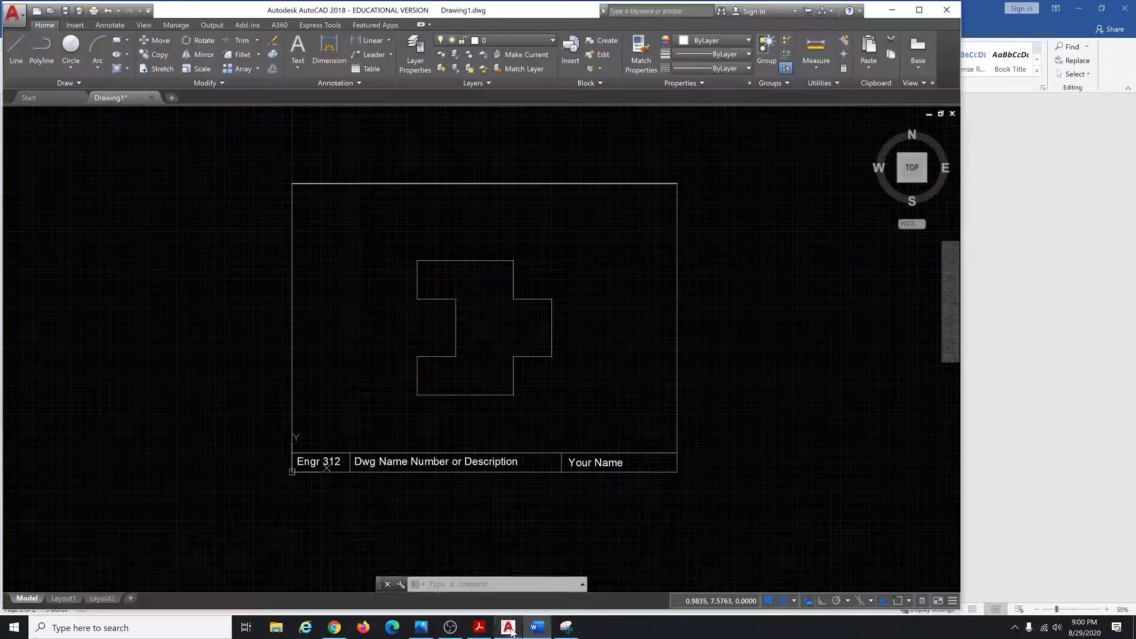
Replace the title block's placeholder description with 'Assignment 1 Figure A'.
key(Escape)
key(Escape)
key(Escape)
scroll(406, 471, up, 8)
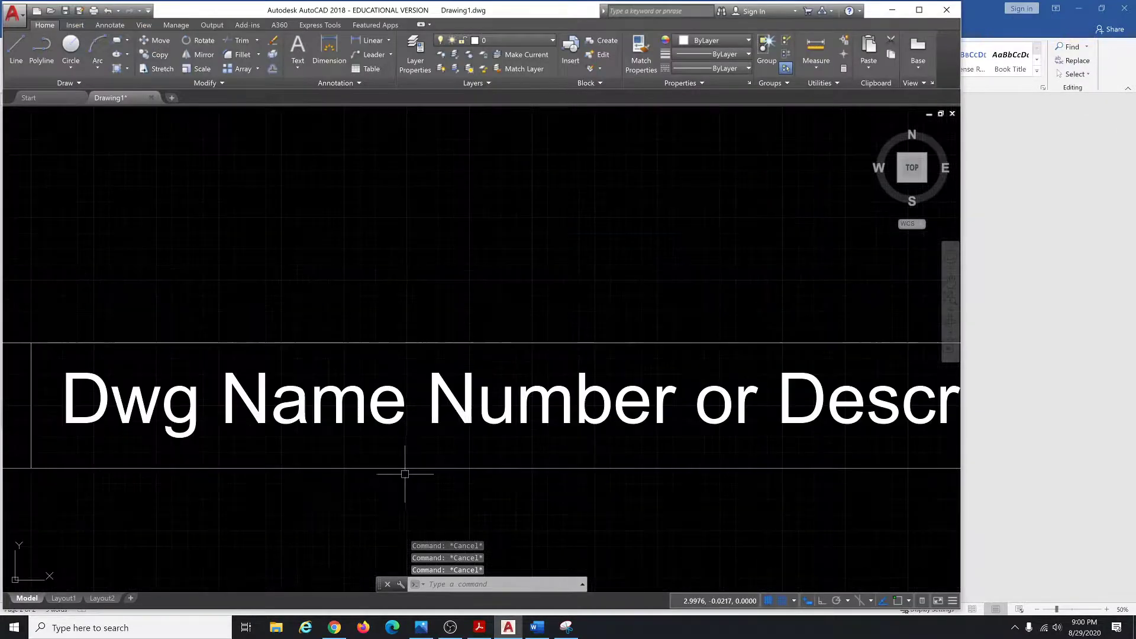
scroll(405, 474, down, 4)
double_click(365, 453)
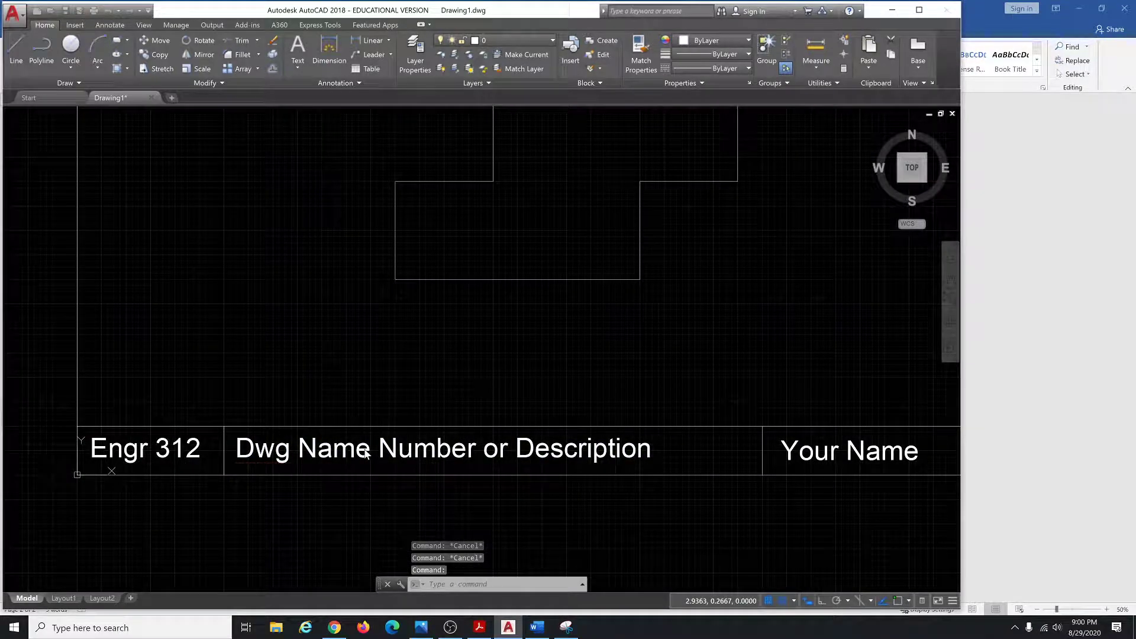
key(Escape)
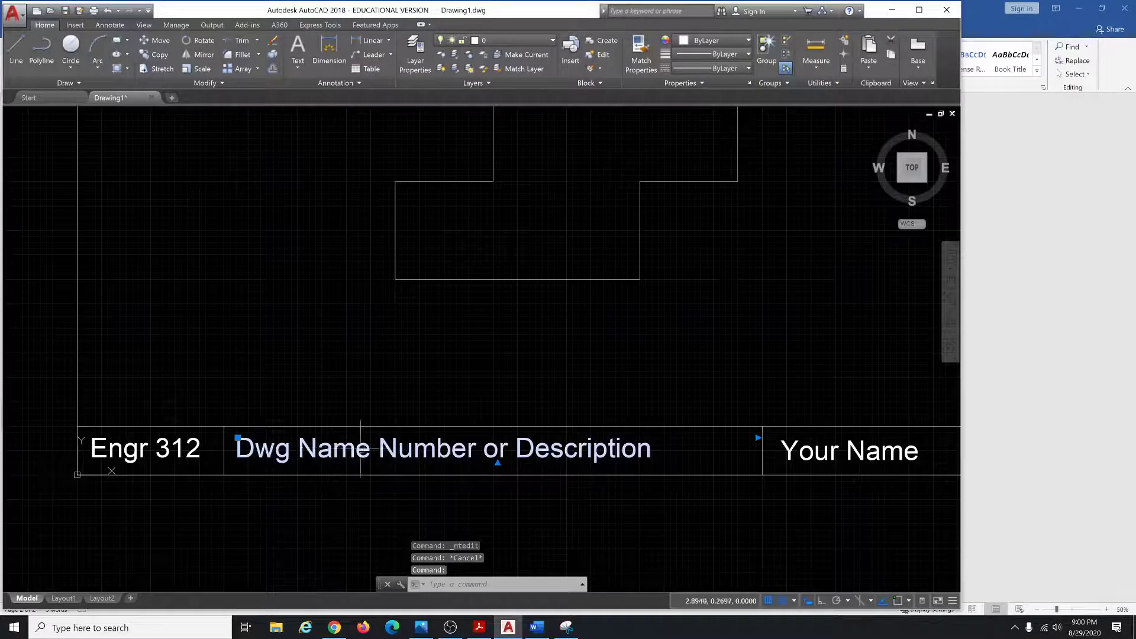
double_click(331, 451)
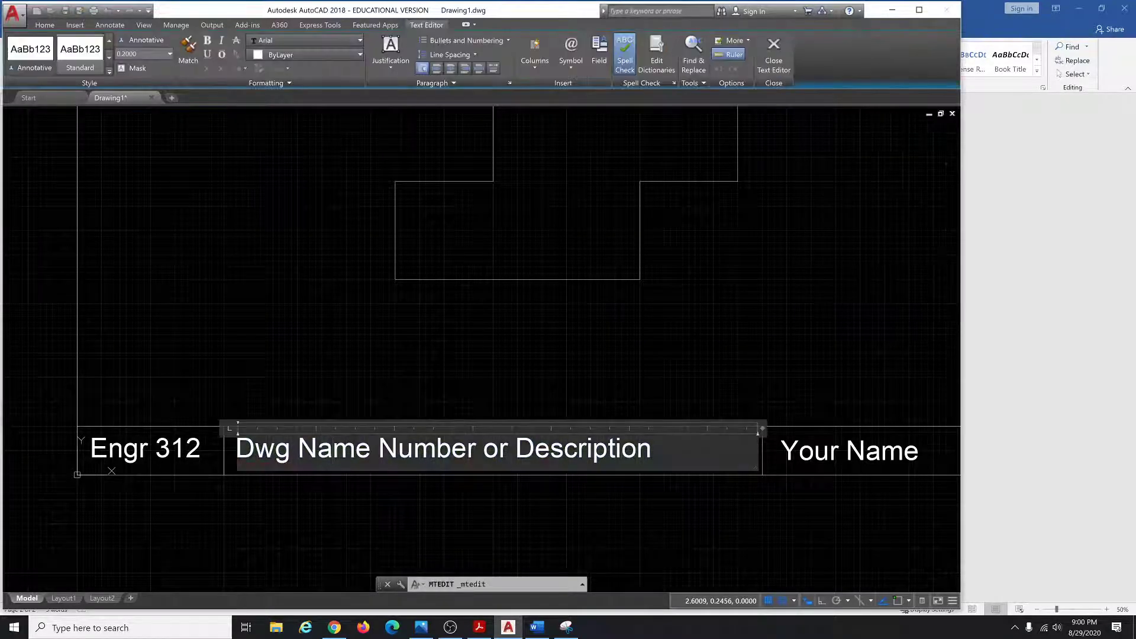
drag(651, 449, 235, 450)
text(Ass)
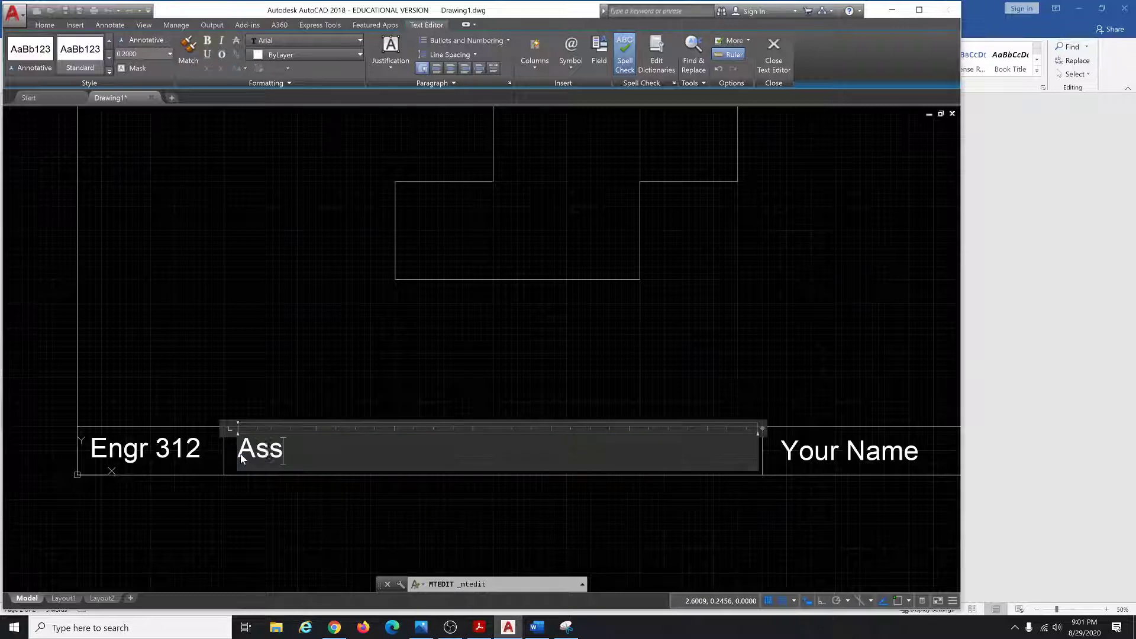
text(ignment 1 Figure A)
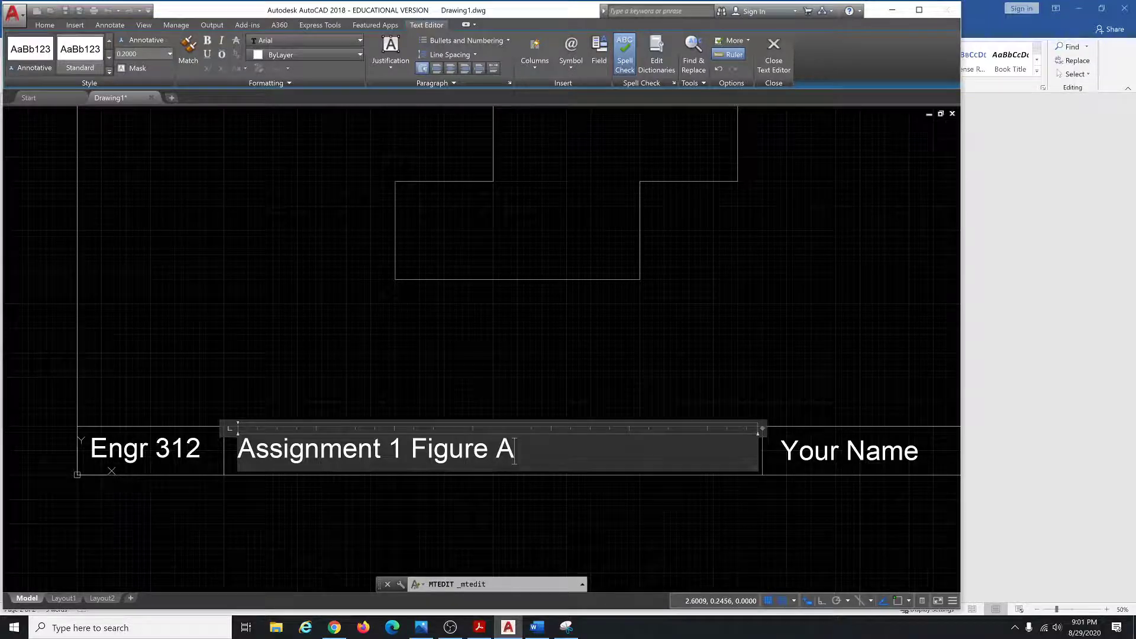
click(787, 450)
Enter the student's name in the title block's name field, fixing the typo.
double_click(783, 450)
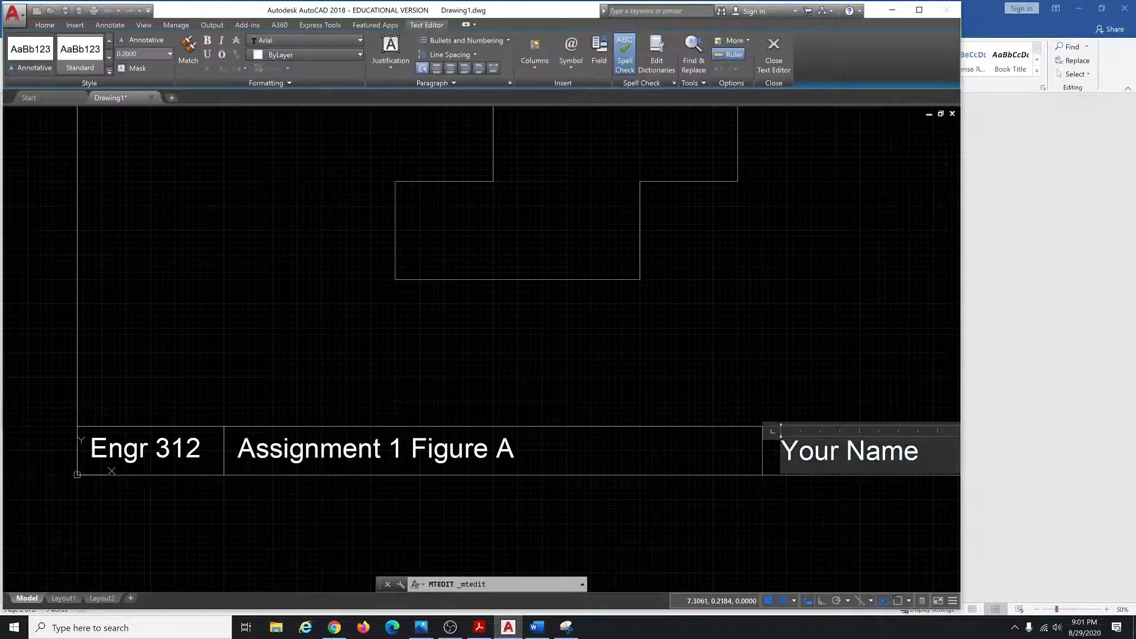
drag(905, 455, 780, 453)
key(BackSpace)
key(Delete)
key(Delete)
key(Delete)
key(Delete)
key(Delete)
key(Delete)
key(Delete)
key(Delete)
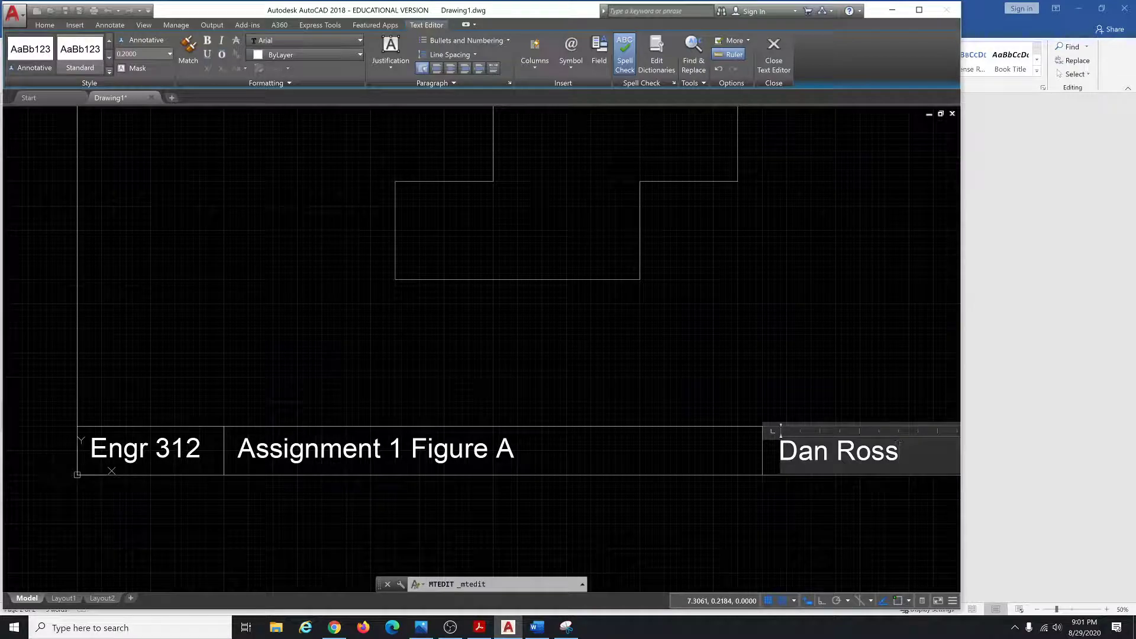
key(Escape)
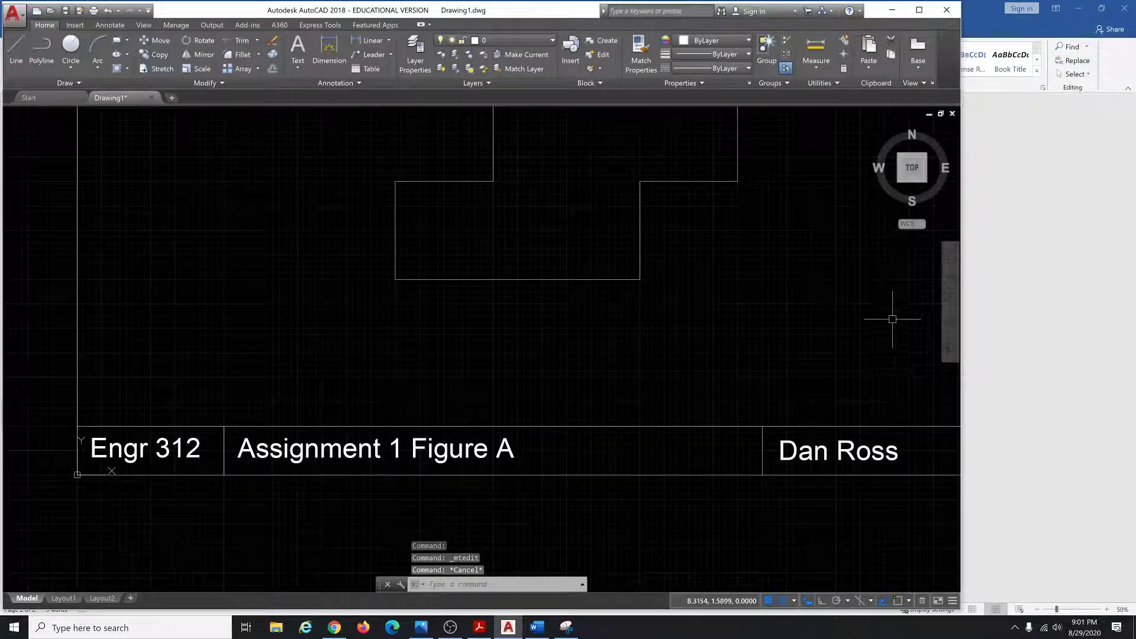
Zoom to the whole frame and take a new Snipping Tool capture of the filled-in title-block drawing.
click(950, 302)
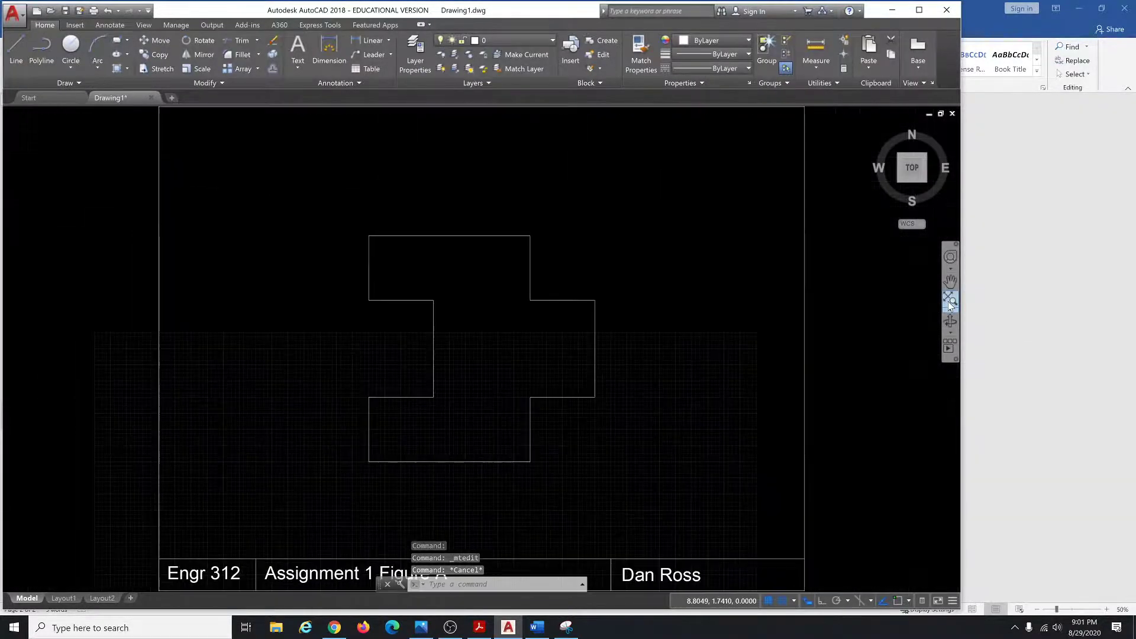
click(567, 628)
click(256, 113)
mouse_move(156, 105)
mouse_down()
mouse_move(326, 264)
mouse_move(808, 592)
mouse_up()
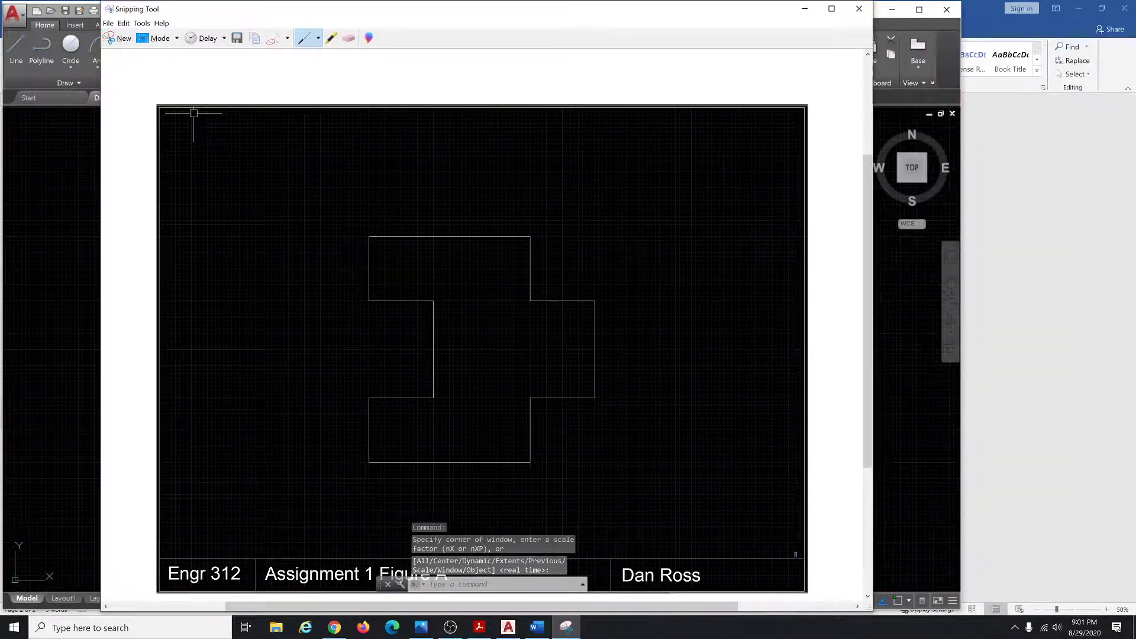
click(536, 627)
Paste the new snip onto page 2, add a paragraph below, and shrink the picture slightly.
key(ctrl+v)
scroll(589, 460, down, 1)
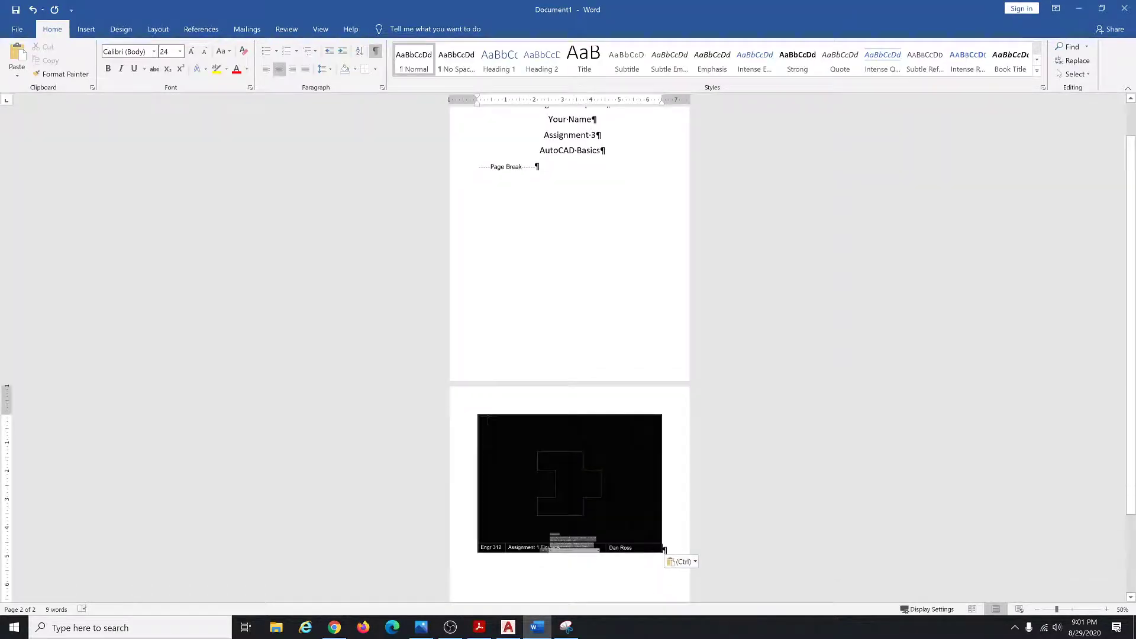
key(Return)
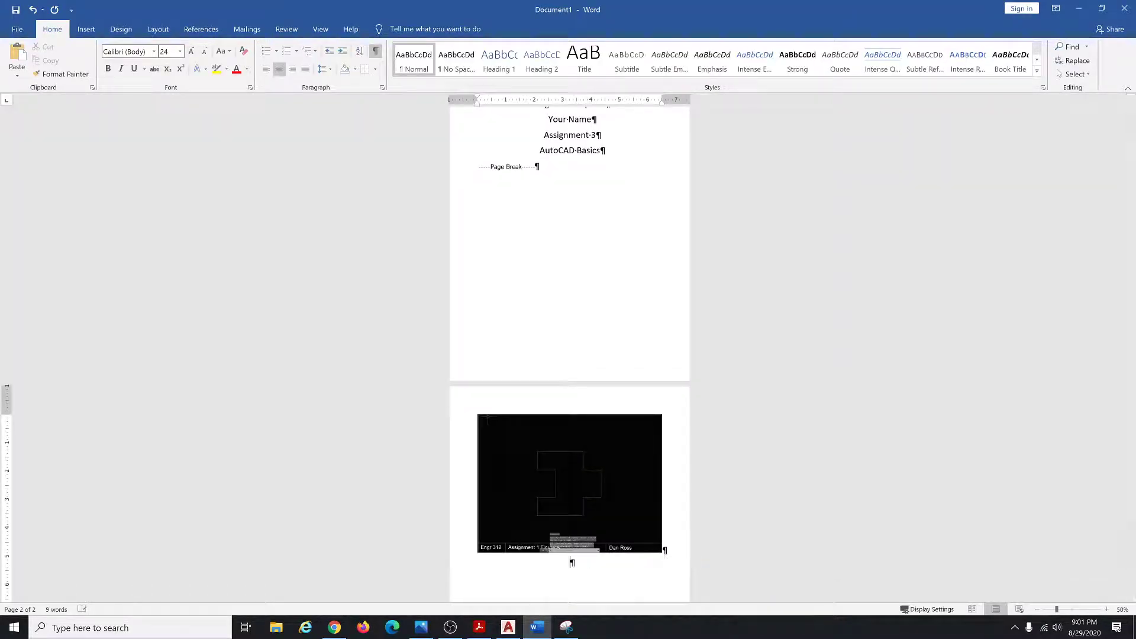
scroll(630, 447, down, 3)
scroll(630, 447, down, 1)
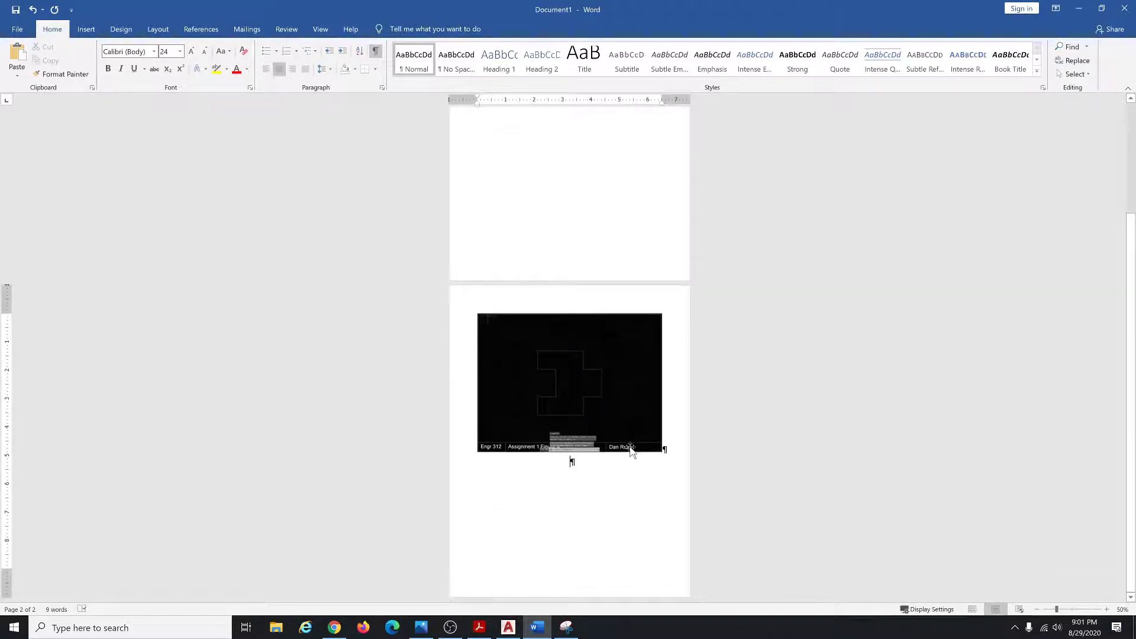
click(624, 426)
drag(663, 452, 645, 424)
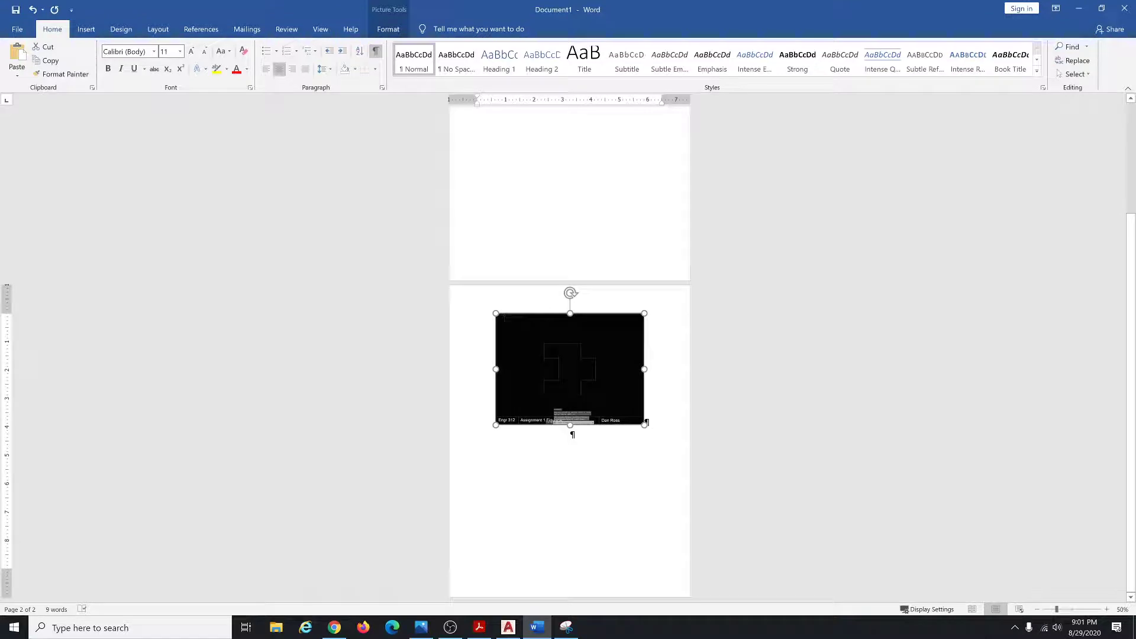
click(571, 433)
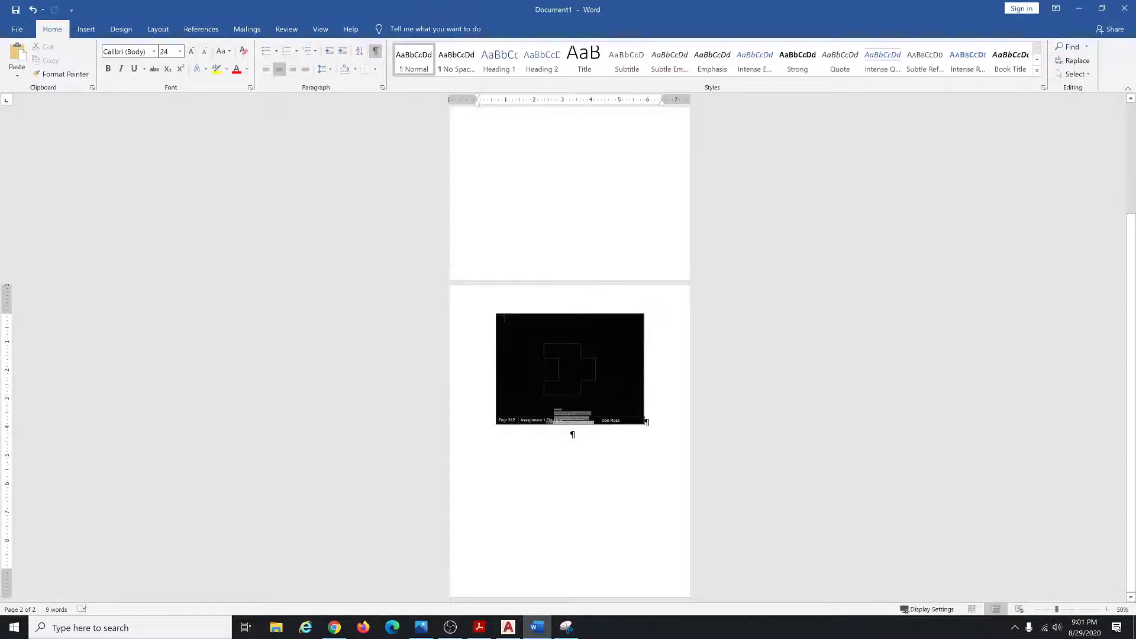
Minimize Word and bring the AutoCAD drawing back to the front.
ctrl+scroll(571, 433, up, 7)
scroll(677, 407, down, 2)
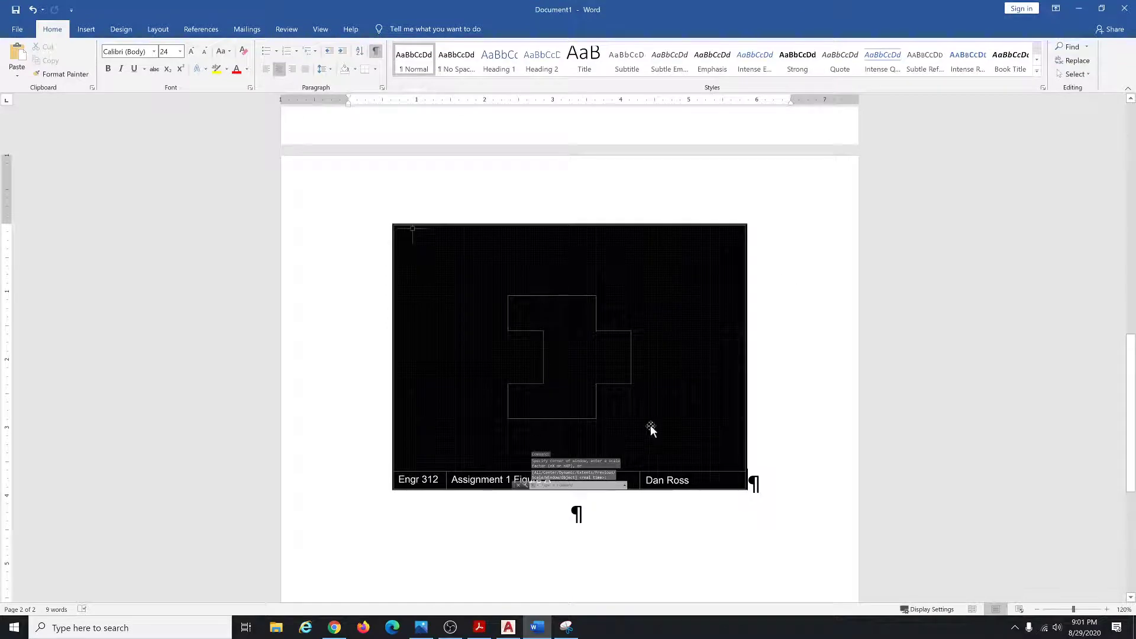
click(1080, 13)
click(1001, 103)
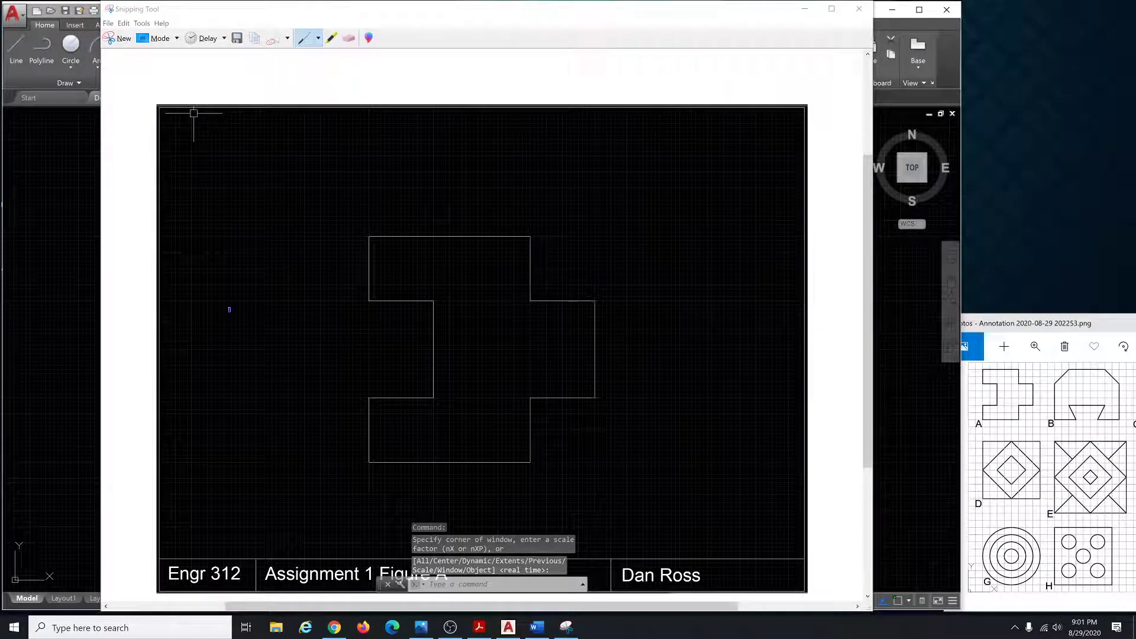
click(60, 330)
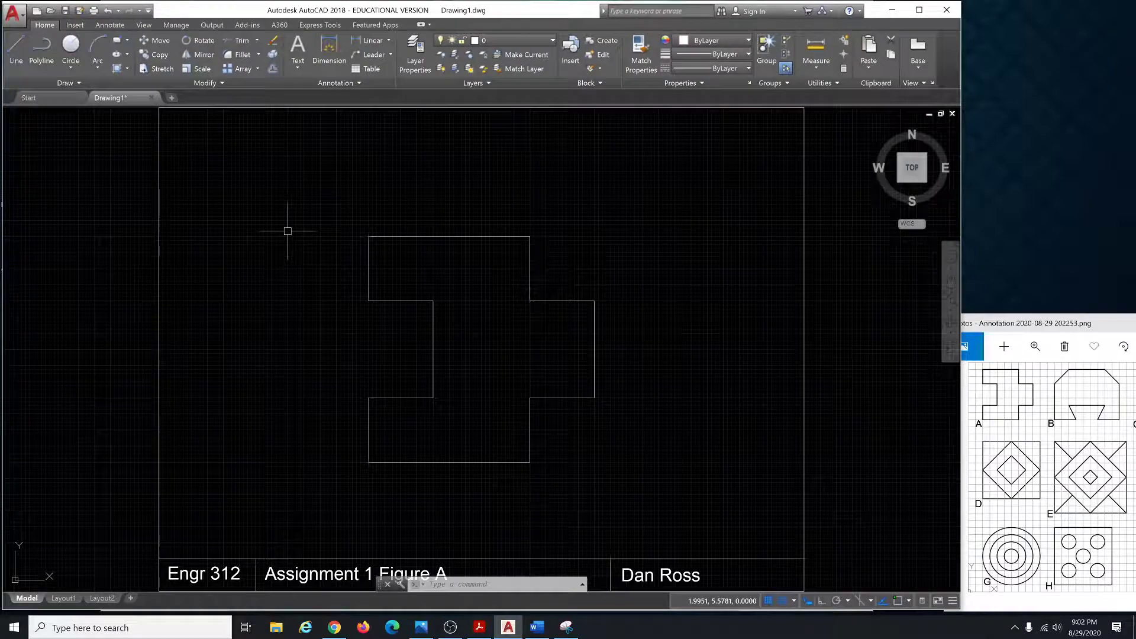
click(22, 18)
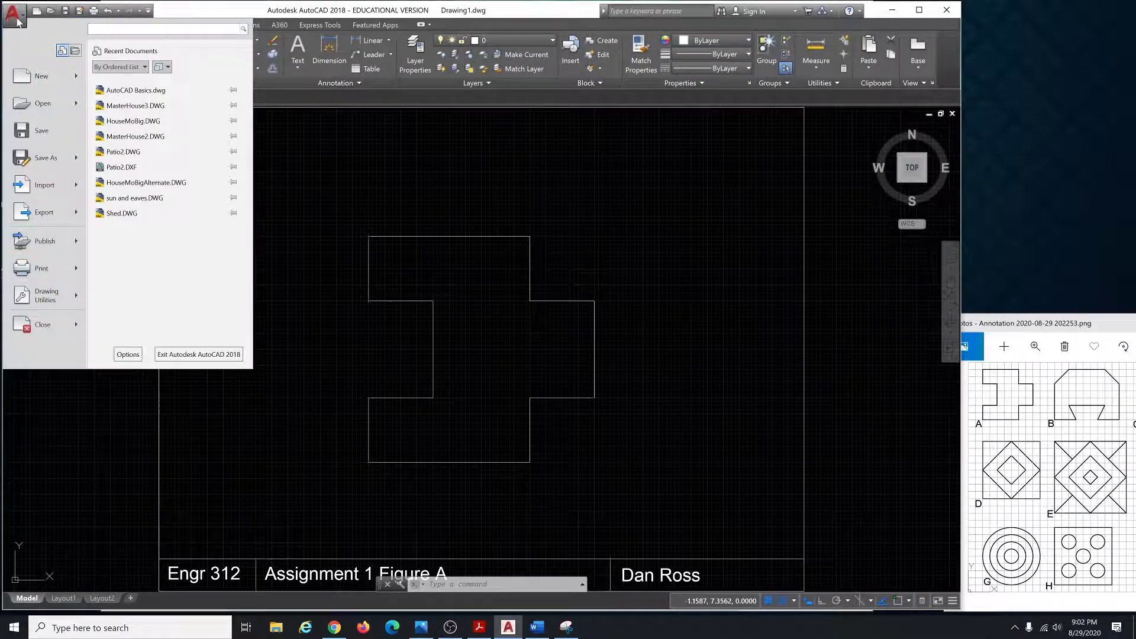
click(127, 353)
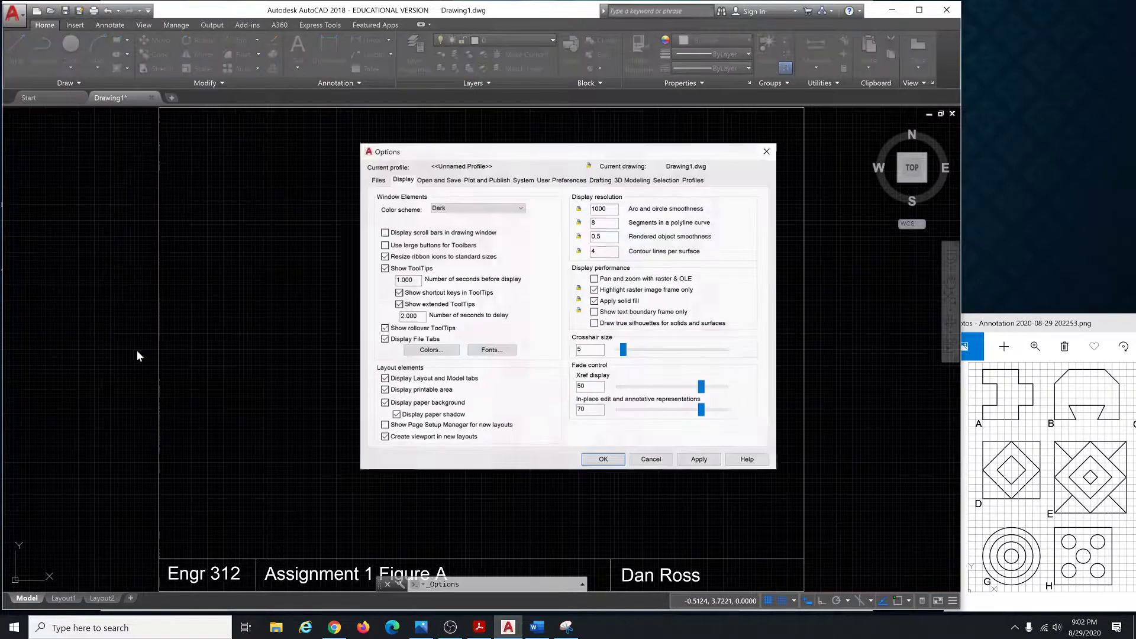
click(436, 348)
click(667, 189)
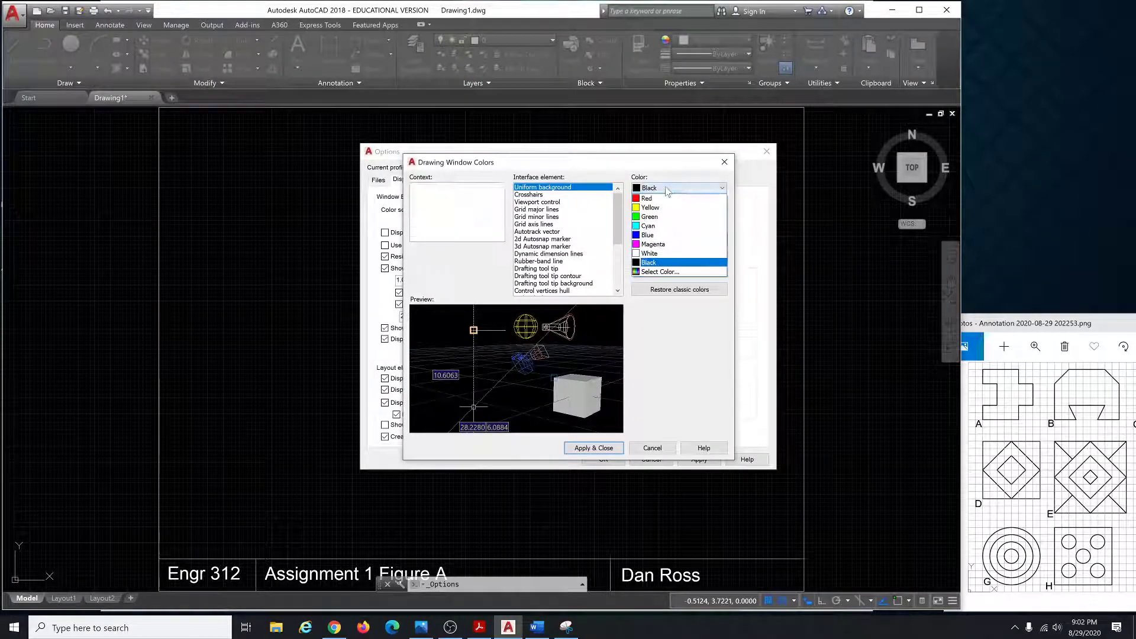
click(657, 253)
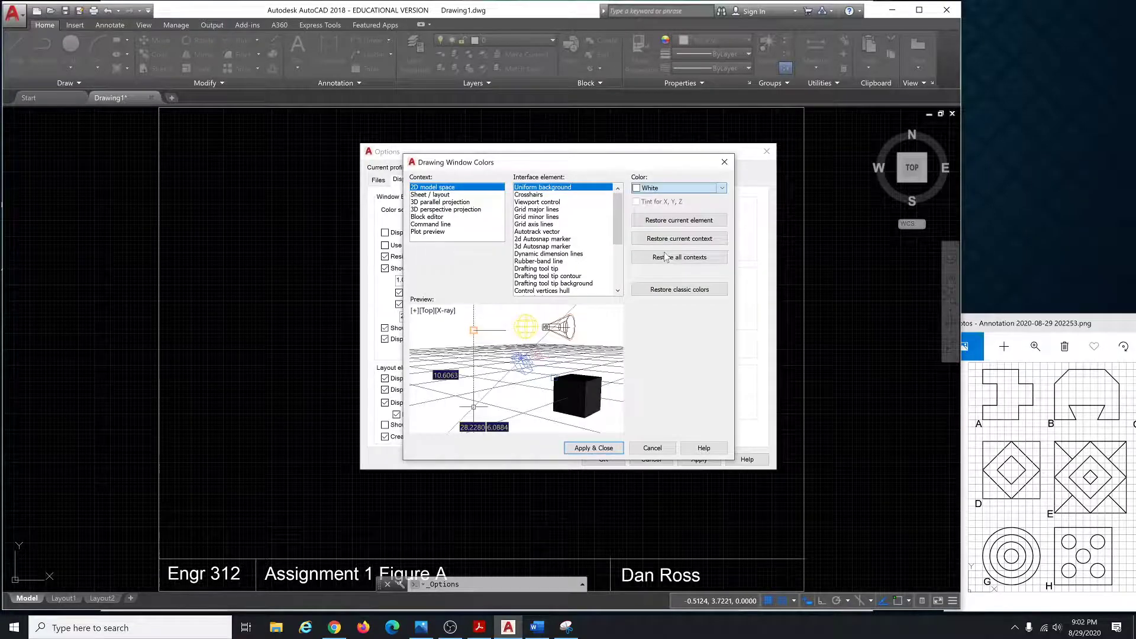
click(615, 448)
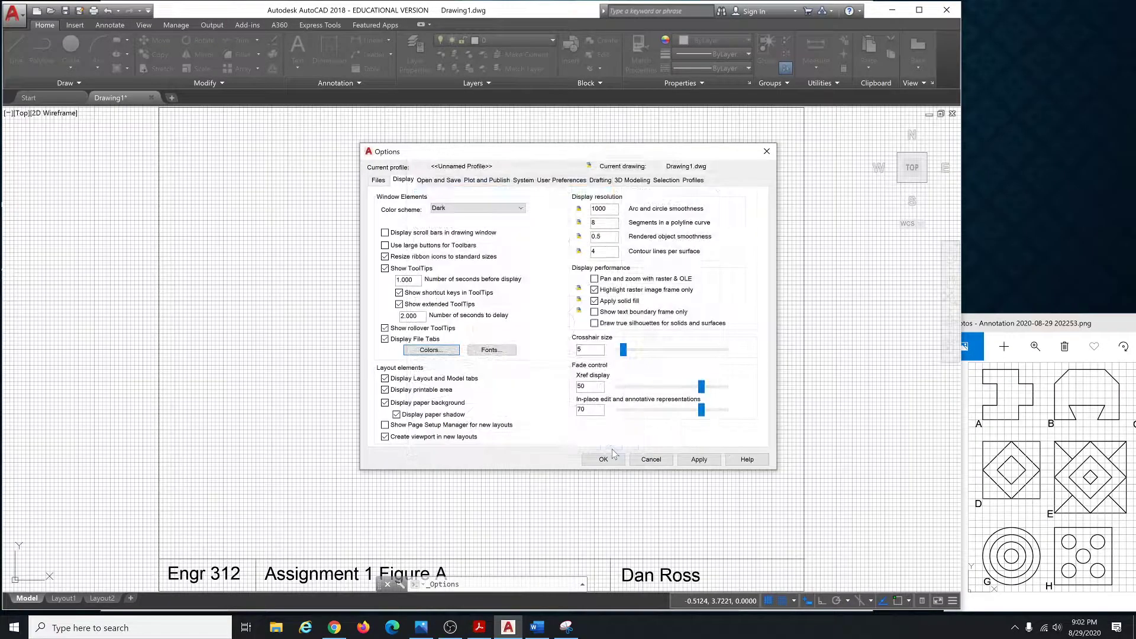
click(603, 459)
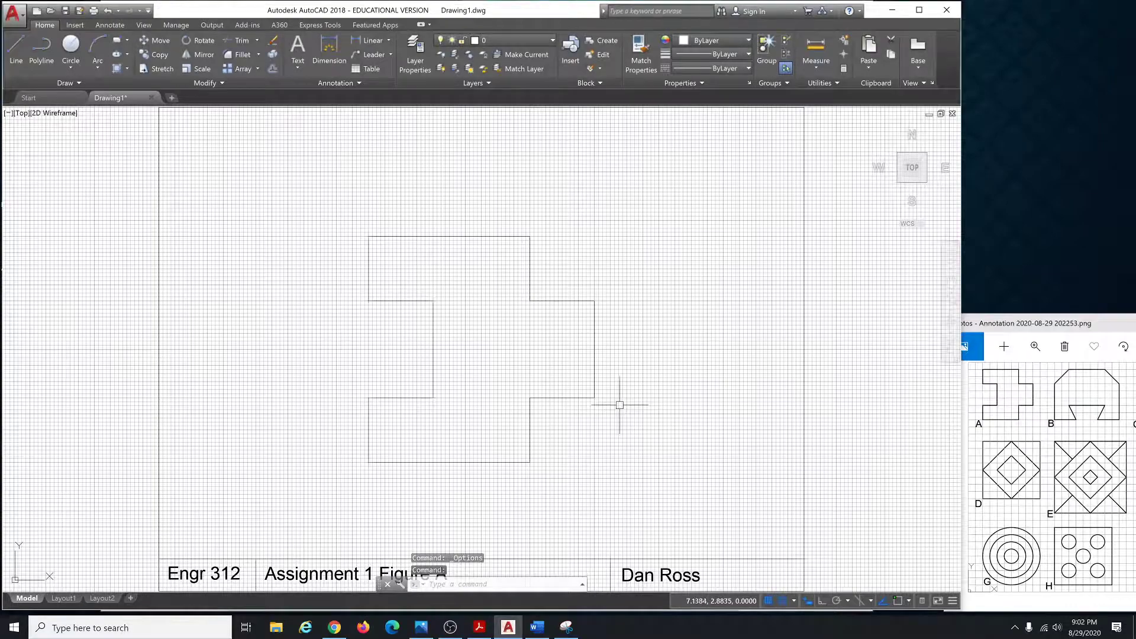
scroll(620, 405, down, 5)
scroll(677, 388, up, 6)
scroll(647, 385, down, 4)
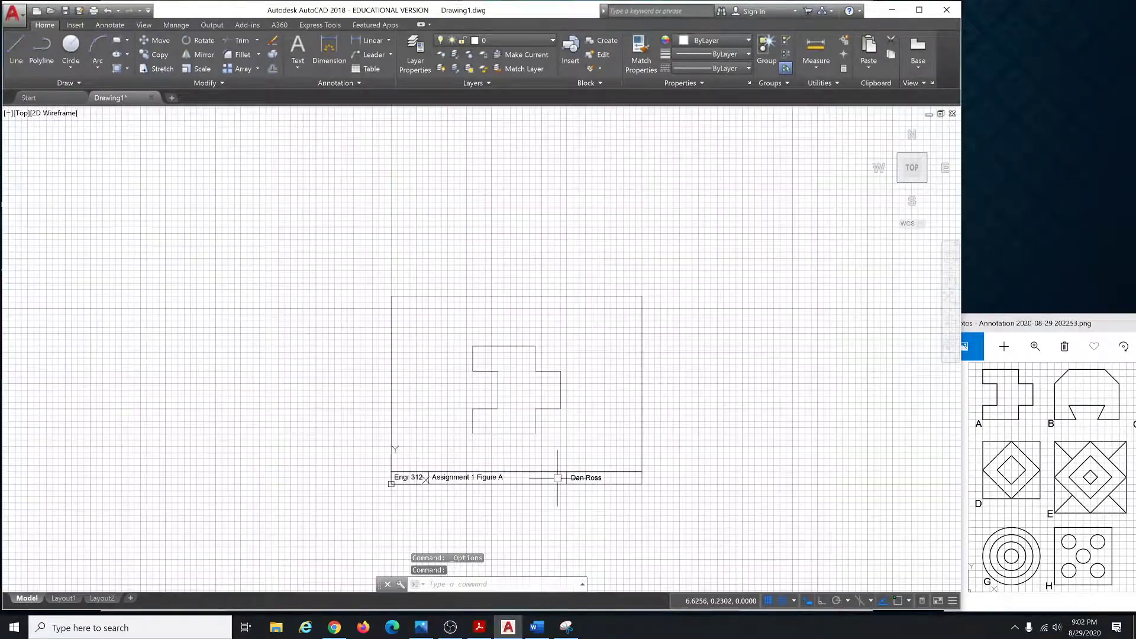
scroll(554, 469, up, 4)
scroll(555, 415, down, 4)
scroll(567, 384, up, 2)
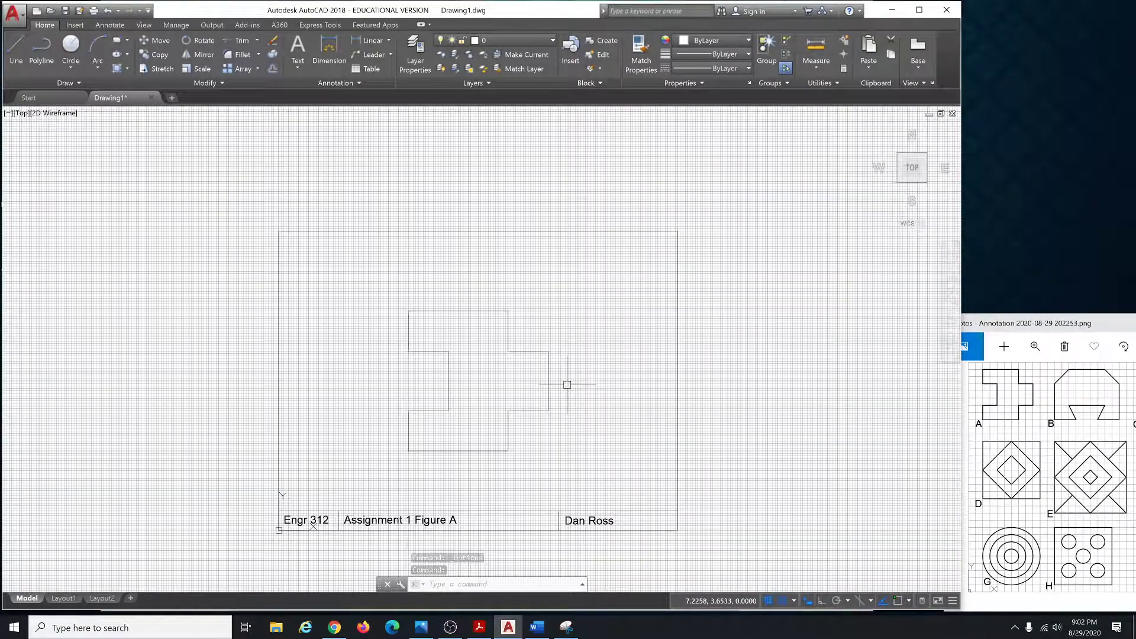
scroll(548, 474, up, 4)
scroll(536, 461, down, 4)
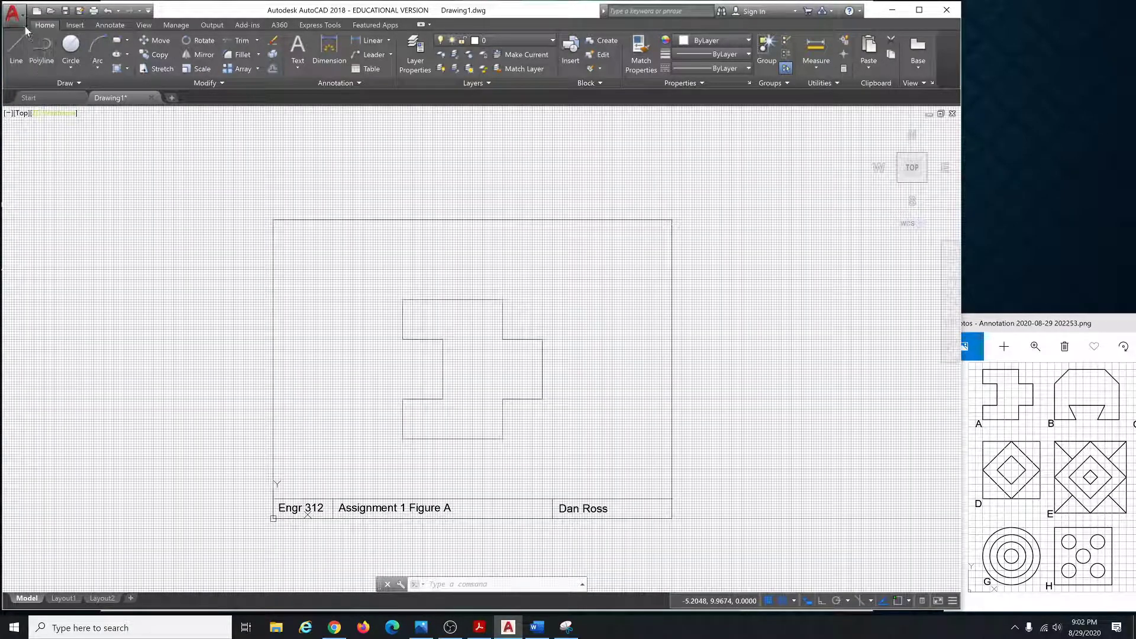
click(13, 12)
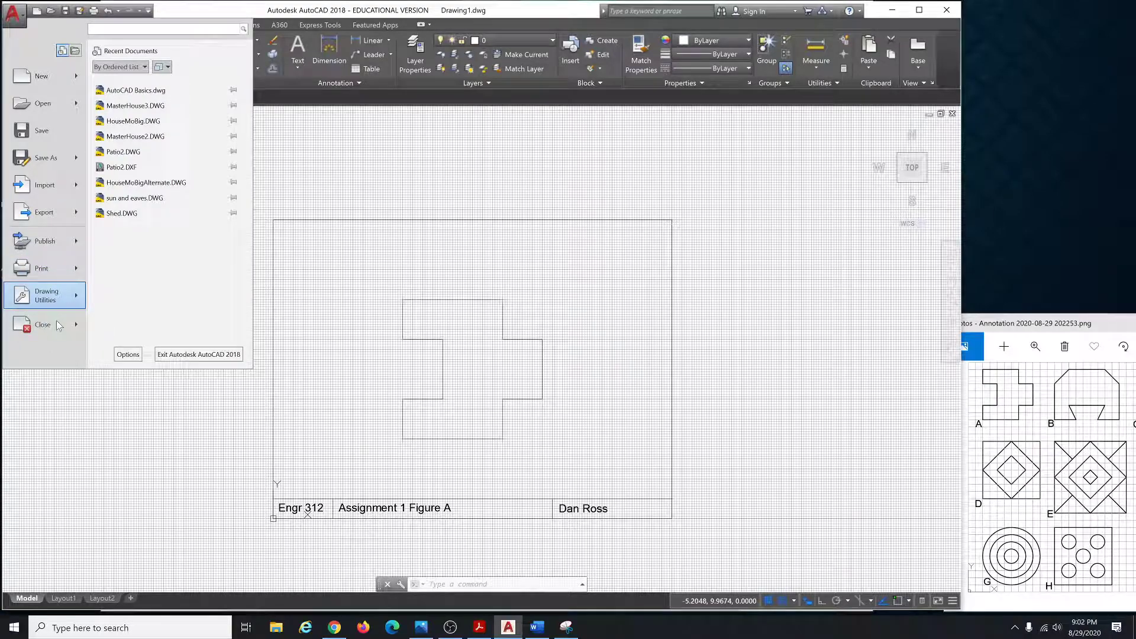
click(128, 355)
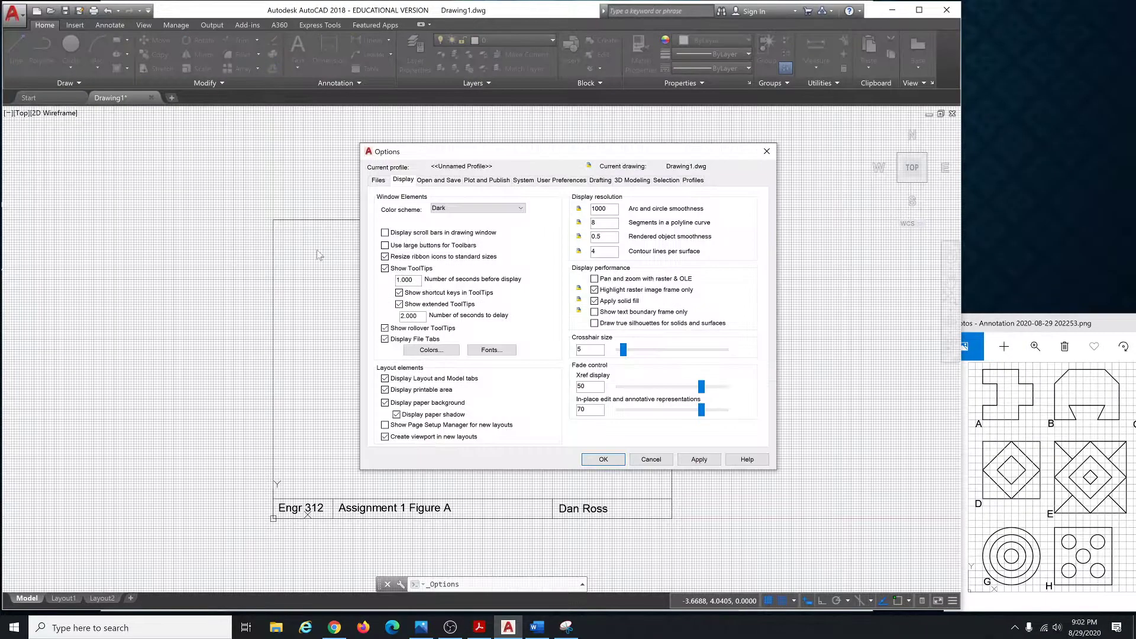
click(445, 351)
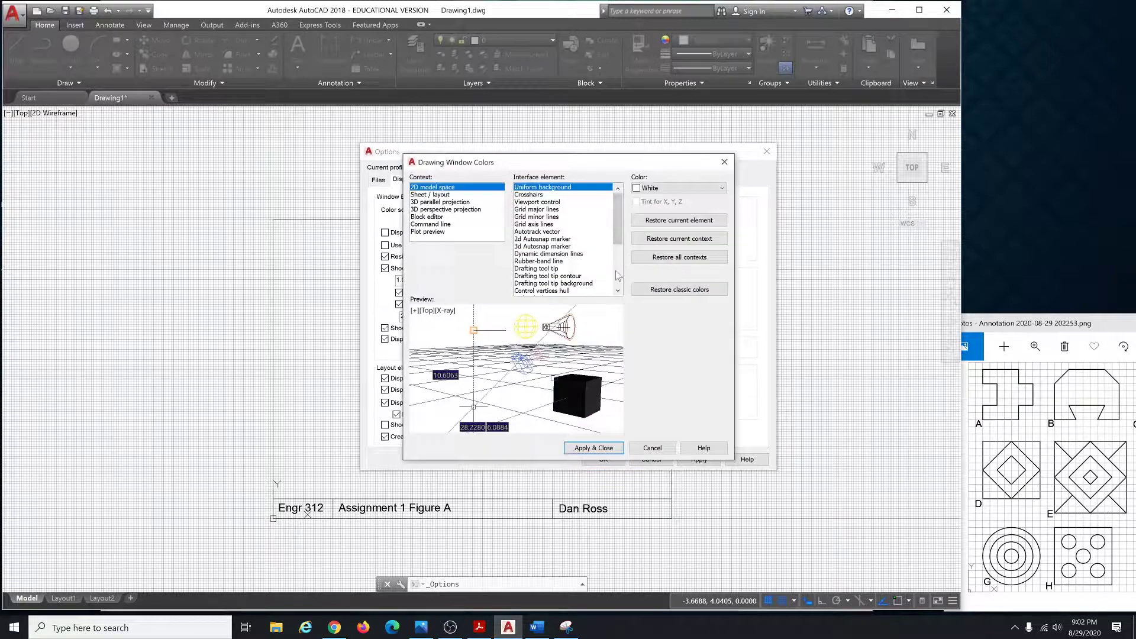
click(672, 189)
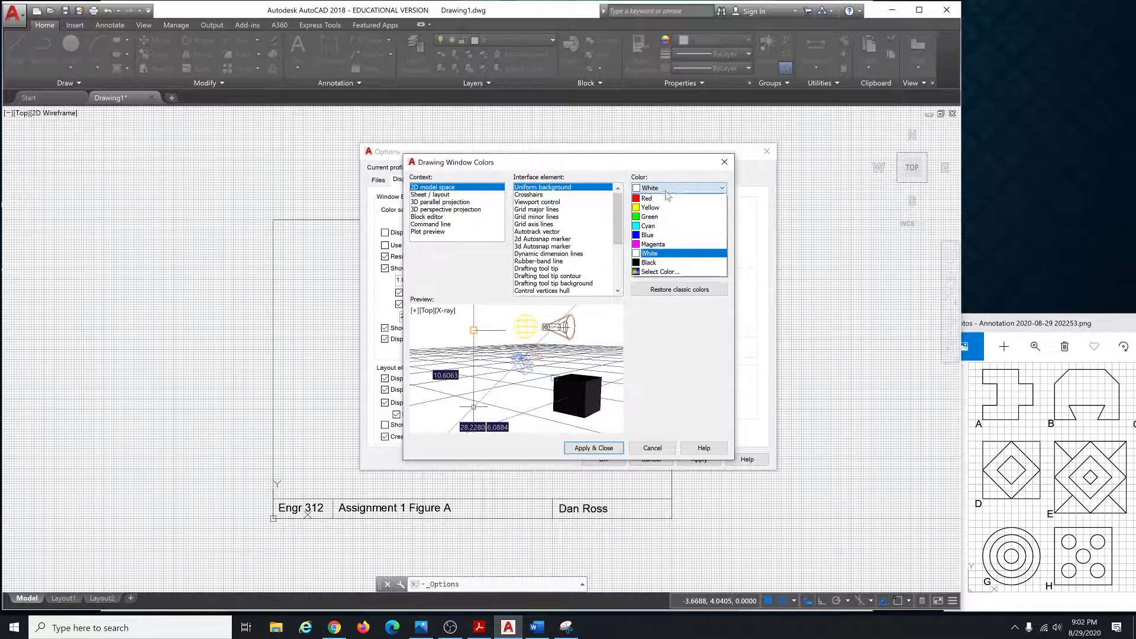
click(658, 265)
click(619, 448)
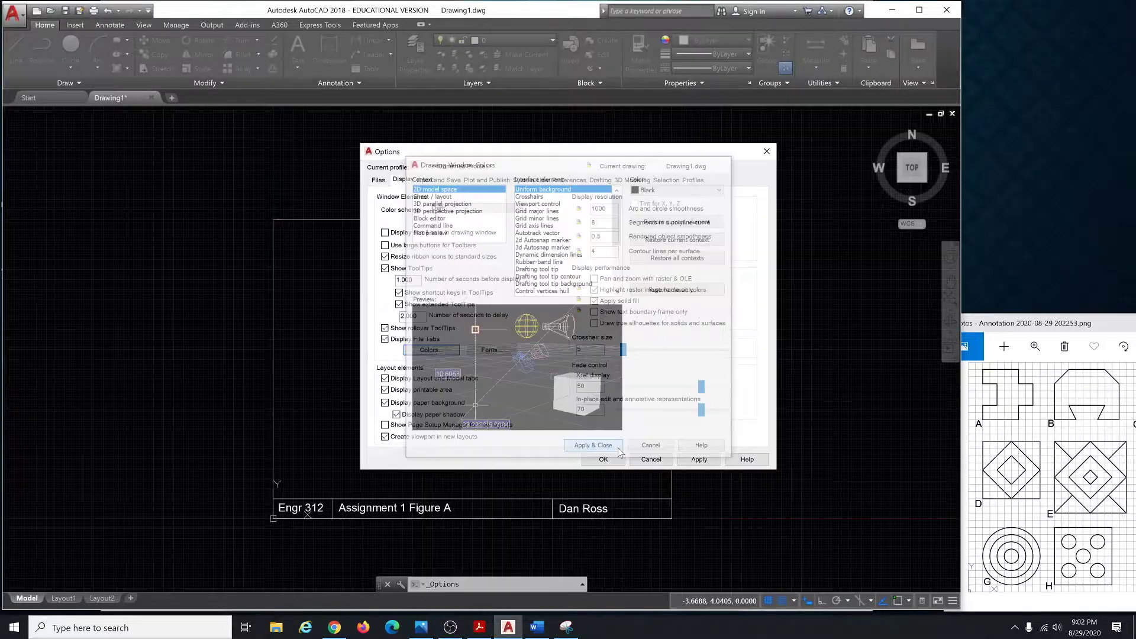
click(649, 460)
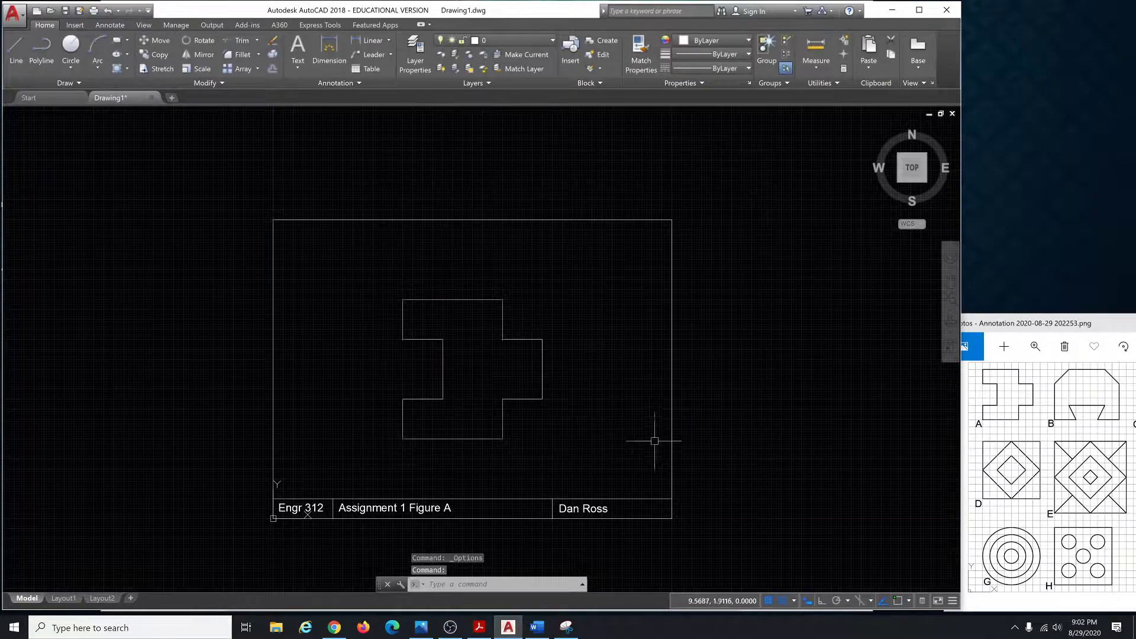
Save the drawing on the Desktop, editing the file name to Assign1 Figure A.dwg.
click(384, 273)
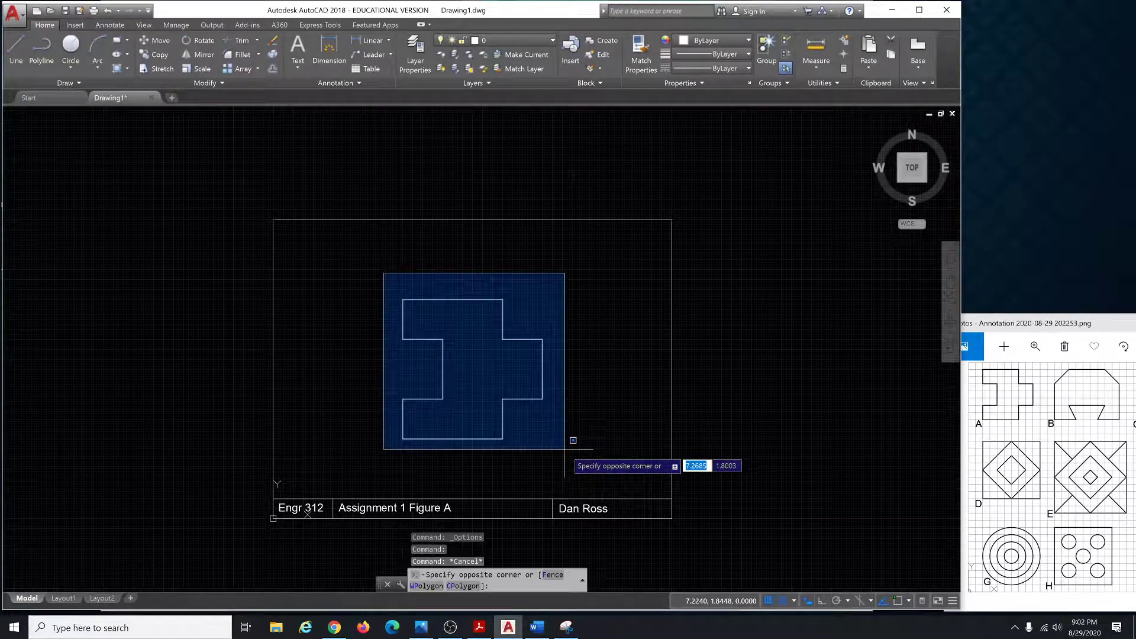
key(Escape)
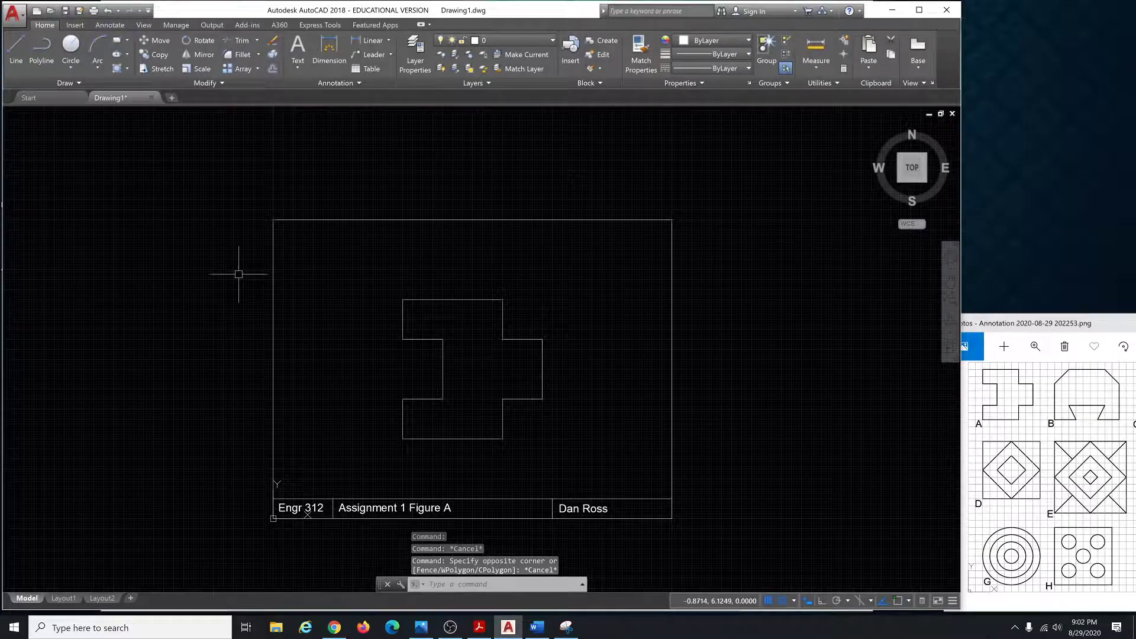
click(68, 13)
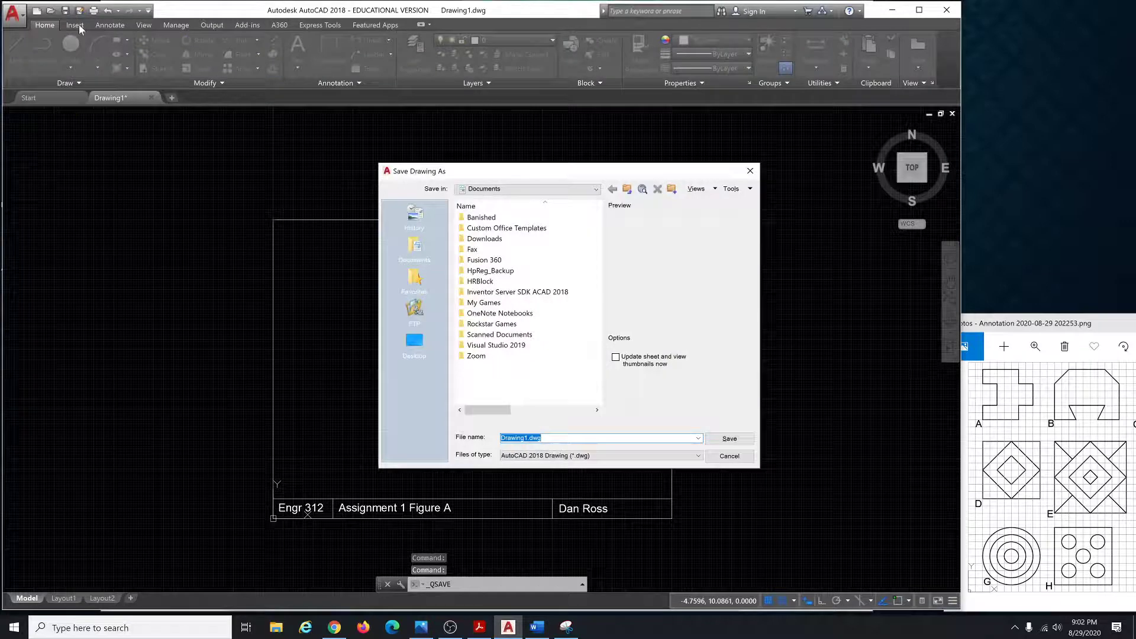
click(424, 352)
click(535, 438)
click(537, 438)
drag(528, 438, 516, 437)
text(Assign1 Figure A)
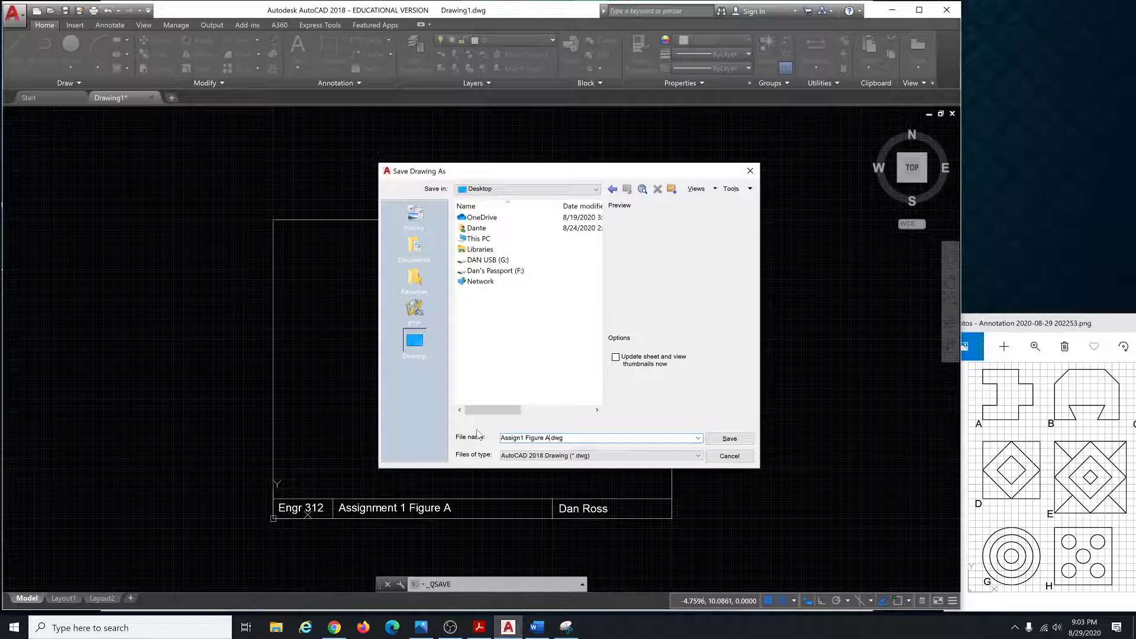
click(729, 439)
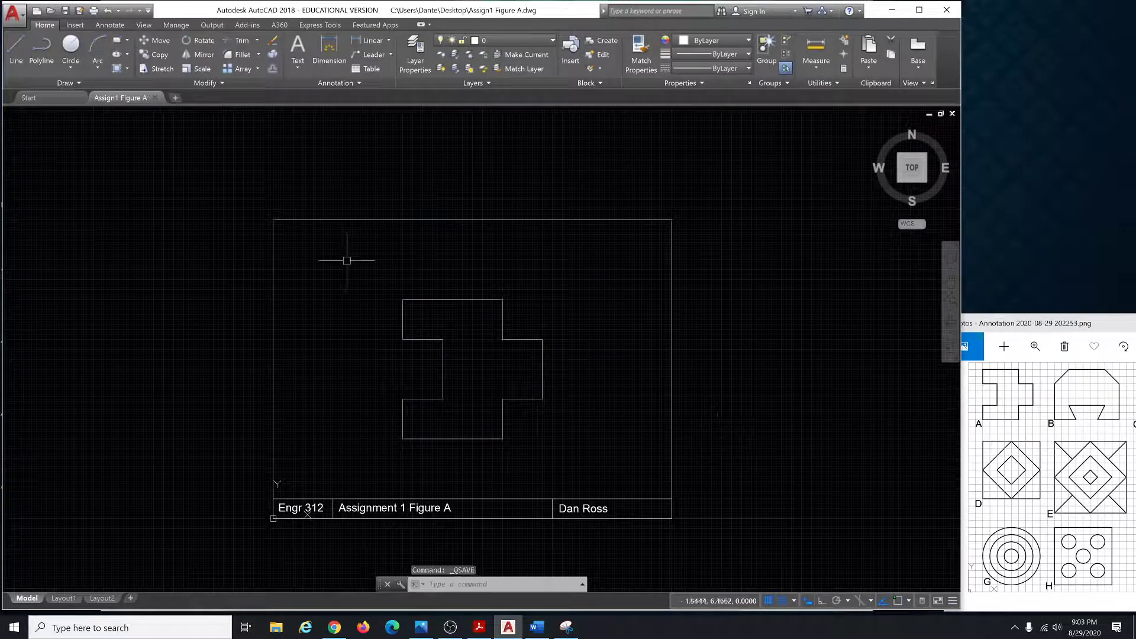
Window-select and delete the cross outline, then drag the Photos figure sheet onto the screen.
click(354, 269)
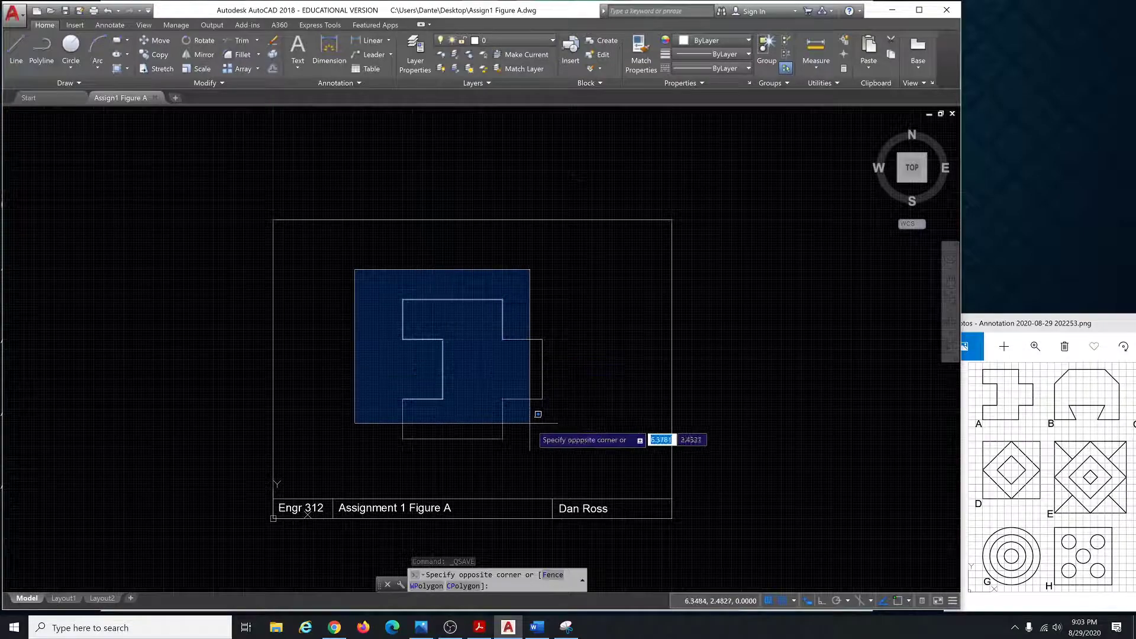
click(574, 457)
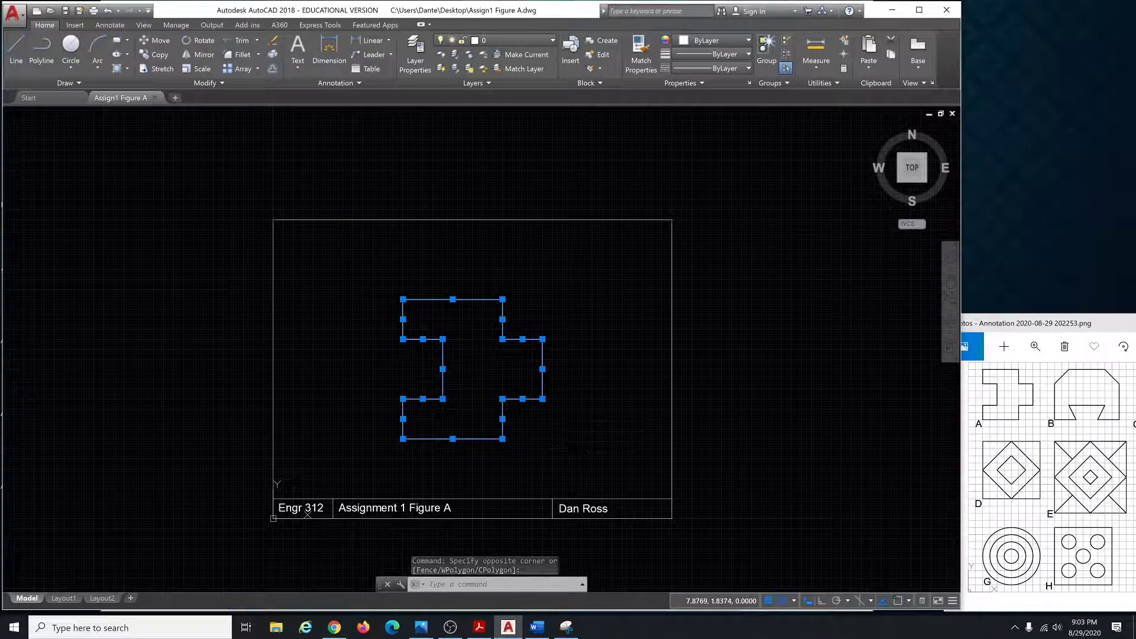
key(Delete)
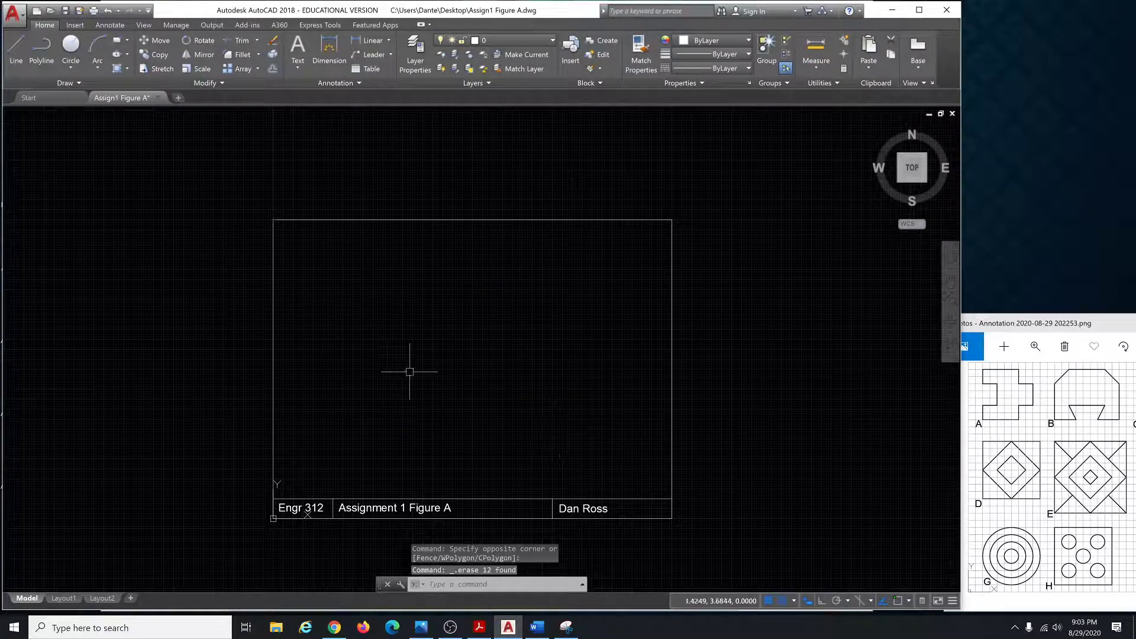
key(Escape)
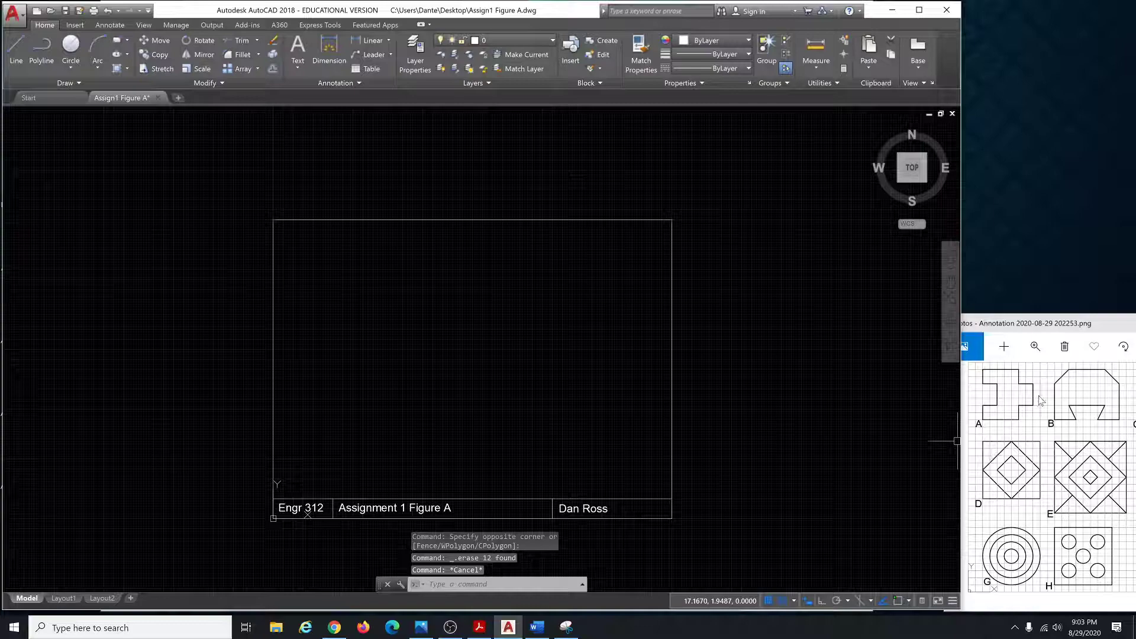
drag(1057, 324, 973, 270)
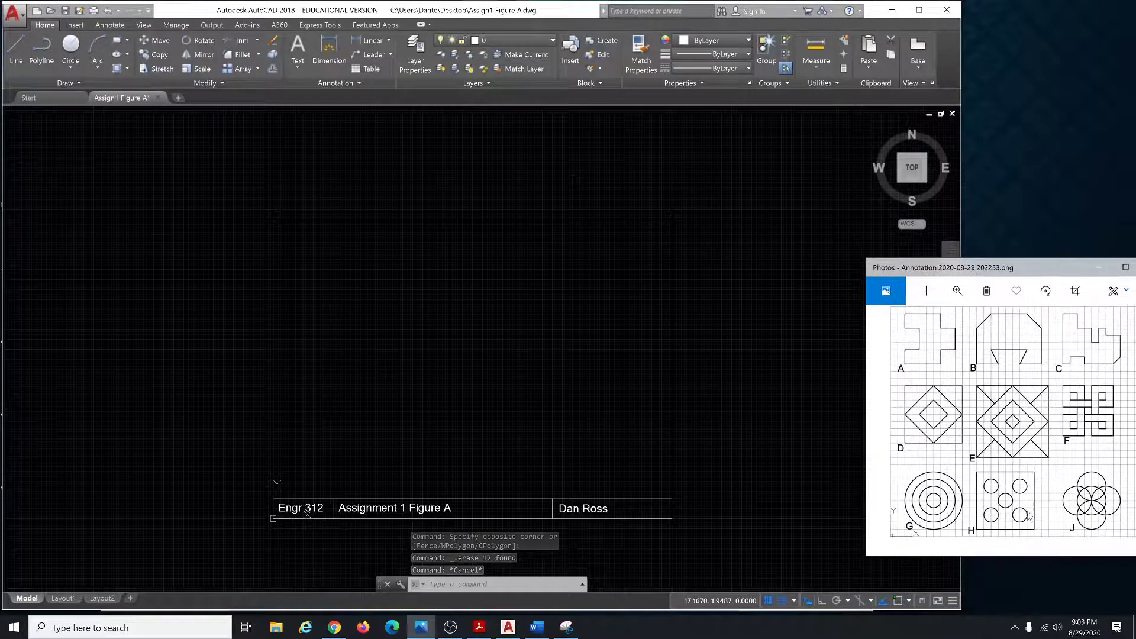
Move the Photos figure sheet over the drawing and back to the right edge beside AutoCAD.
click(555, 33)
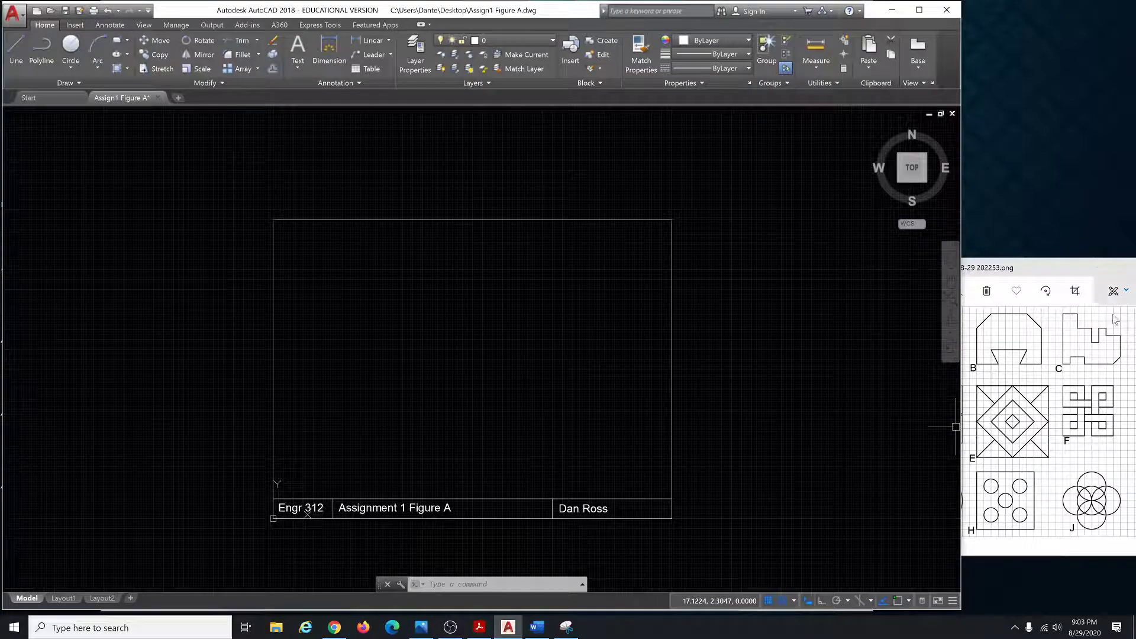
drag(1041, 268, 420, 188)
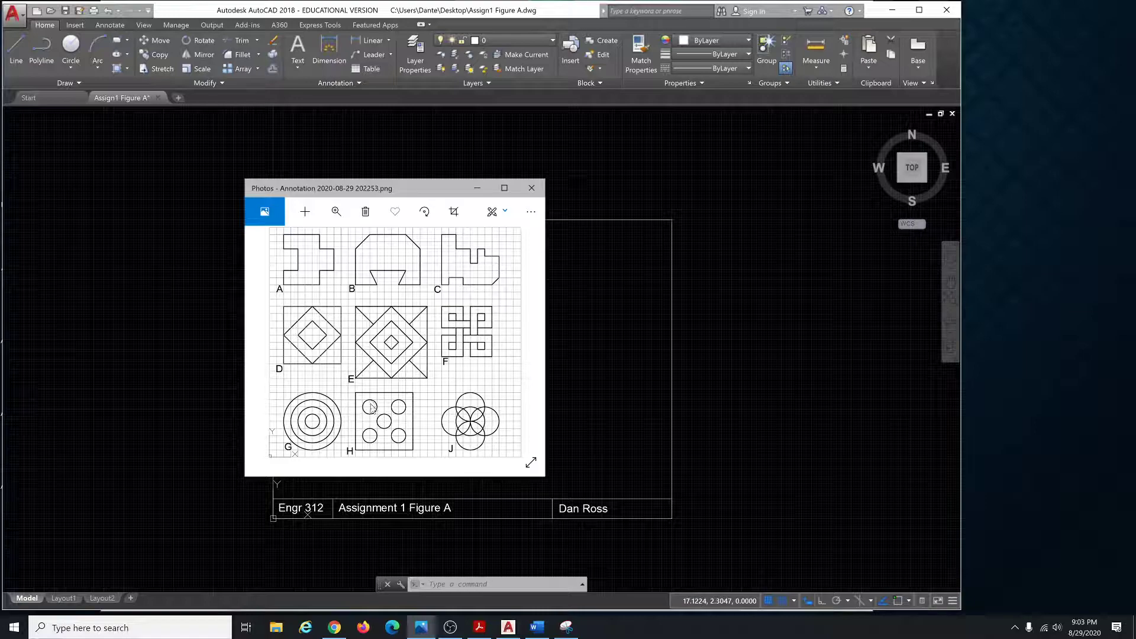
mouse_move(438, 190)
mouse_down()
mouse_move(1118, 285)
mouse_move(1076, 271)
mouse_up()
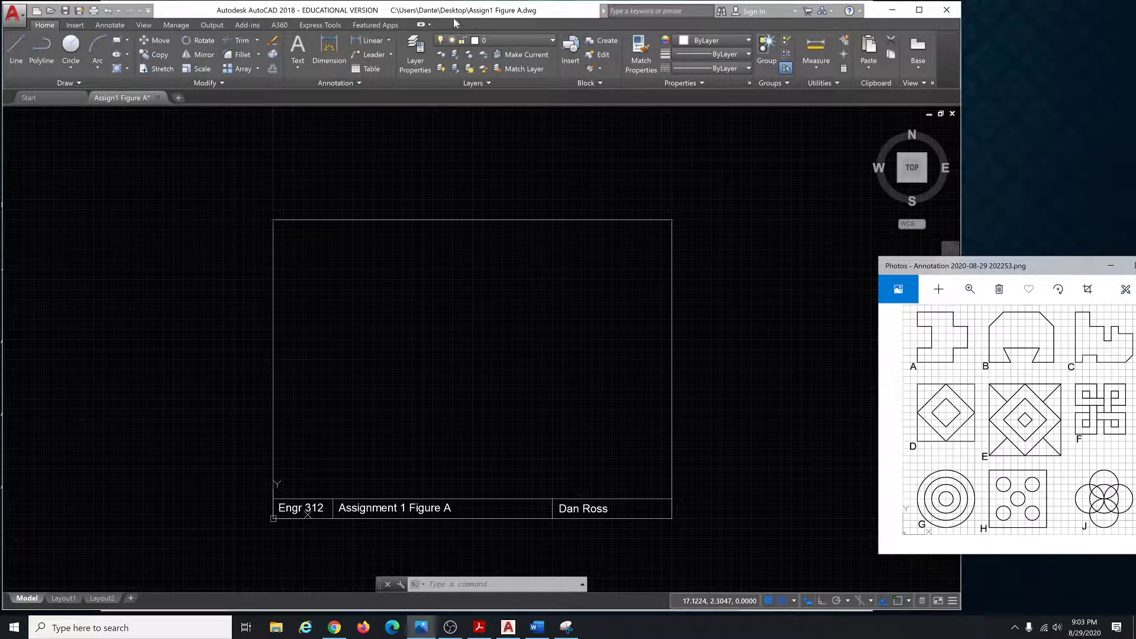
click(797, 224)
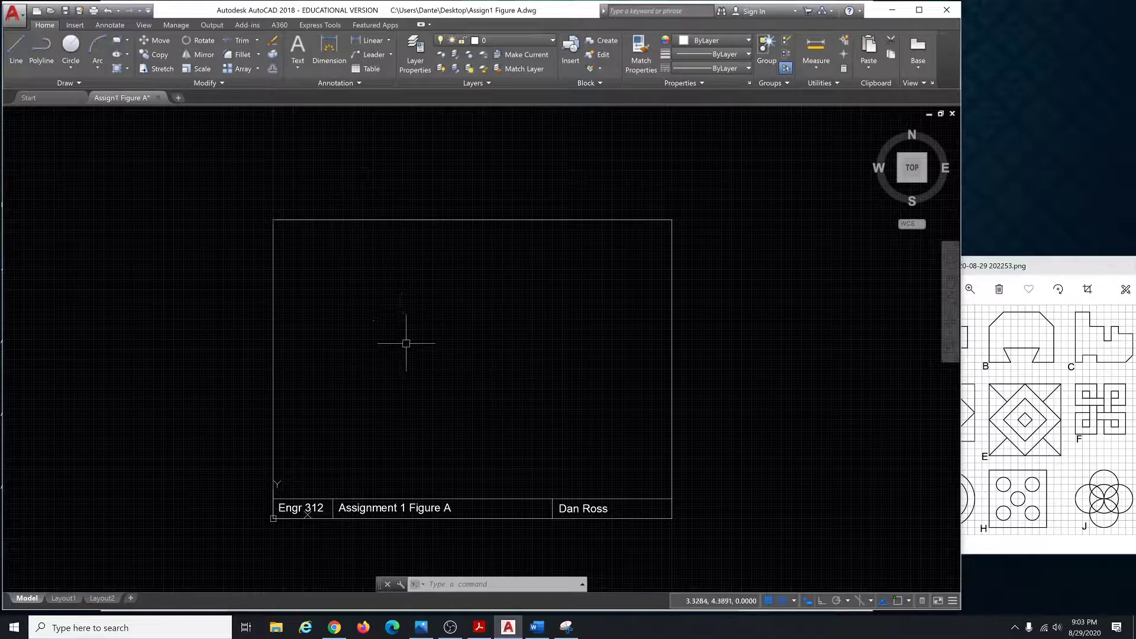
Start the LINE command and draw the square's 4.0000-unit top edge from its first corner.
key(Escape)
key(Escape)
key(Escape)
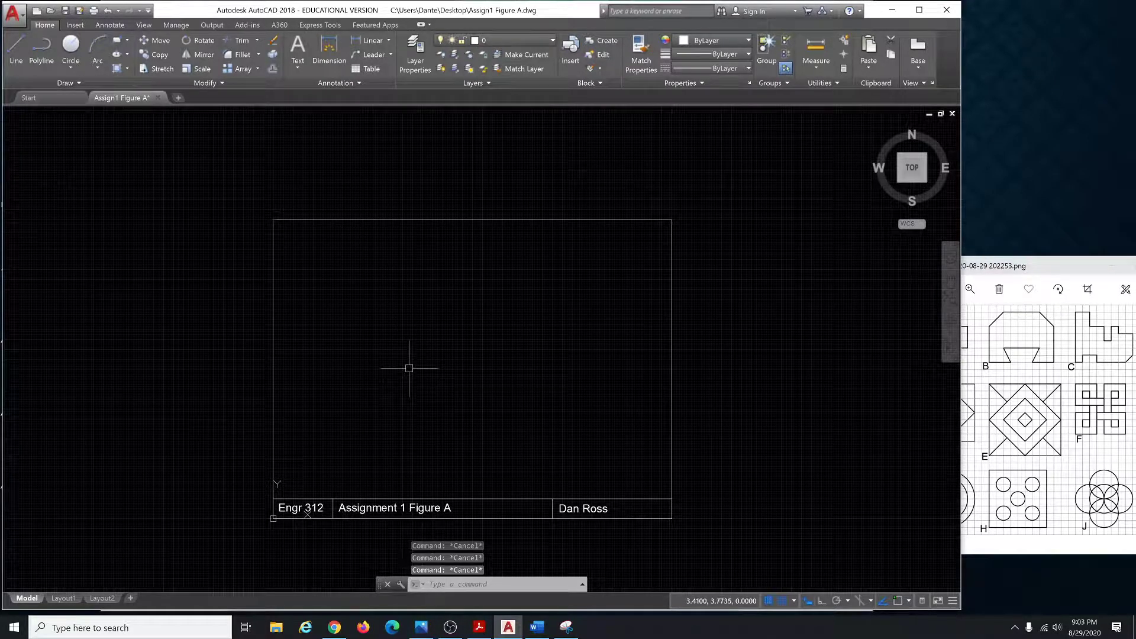
text(L)
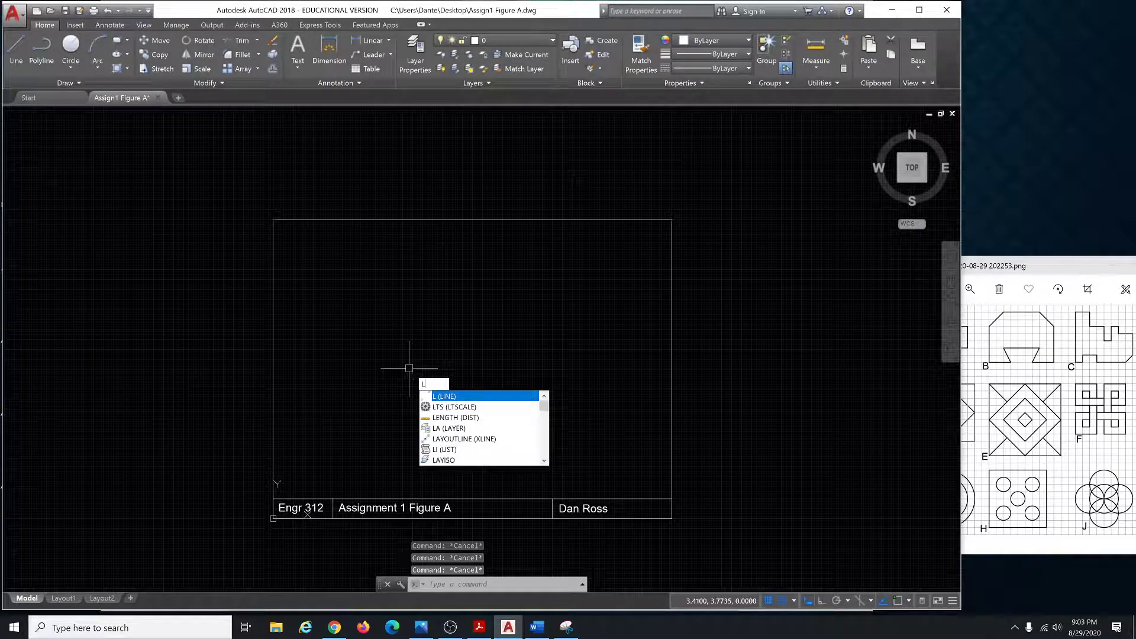
key(Return)
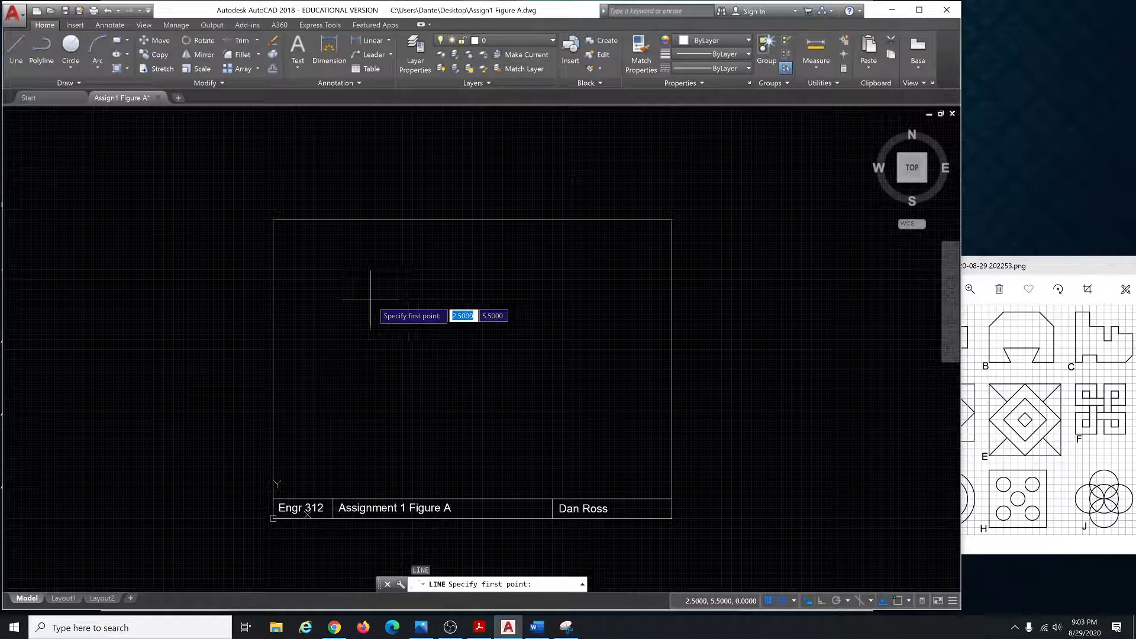
scroll(375, 302, up, 5)
click(362, 293)
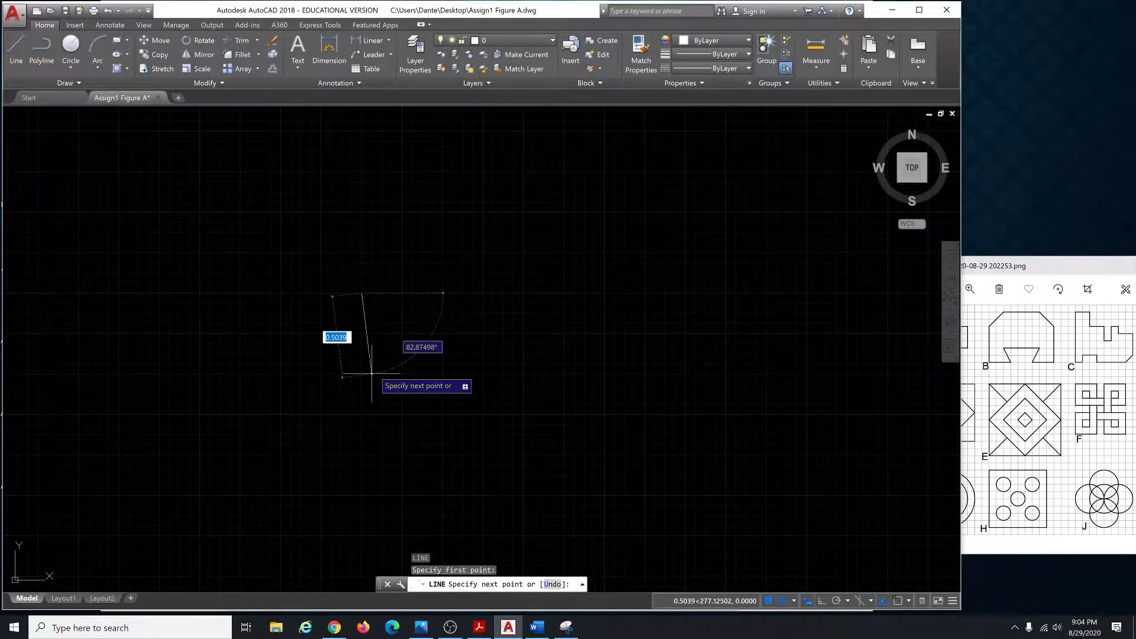
scroll(372, 374, down, 6)
scroll(527, 351, up, 4)
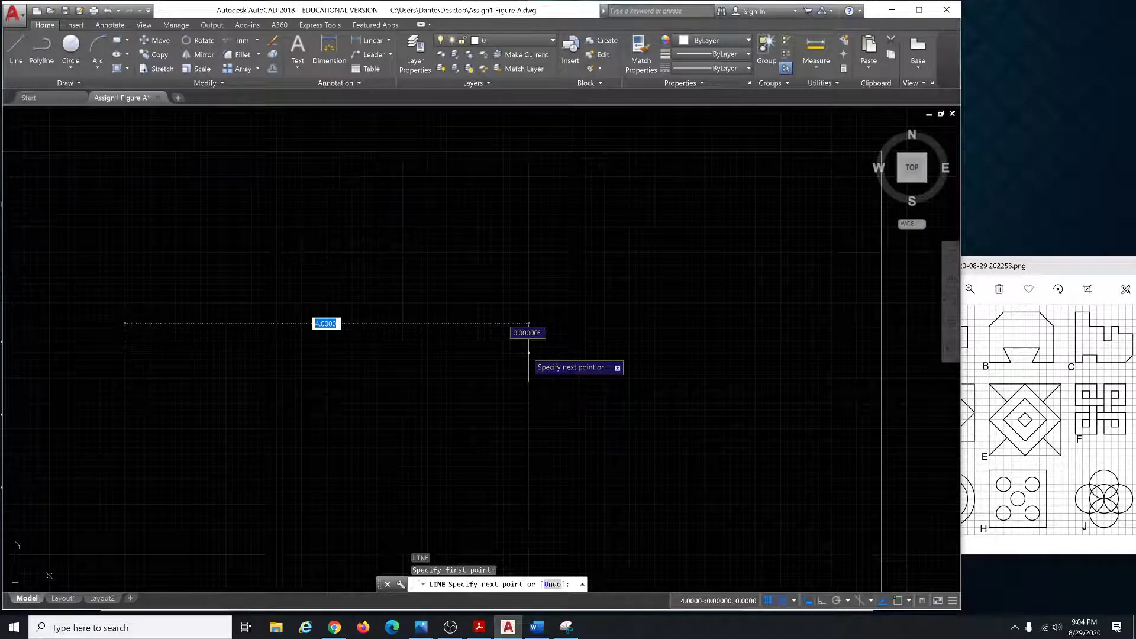
click(529, 353)
With Ortho on, draw the right, bottom and left edges to close the square, then end the command.
scroll(510, 361, down, 4)
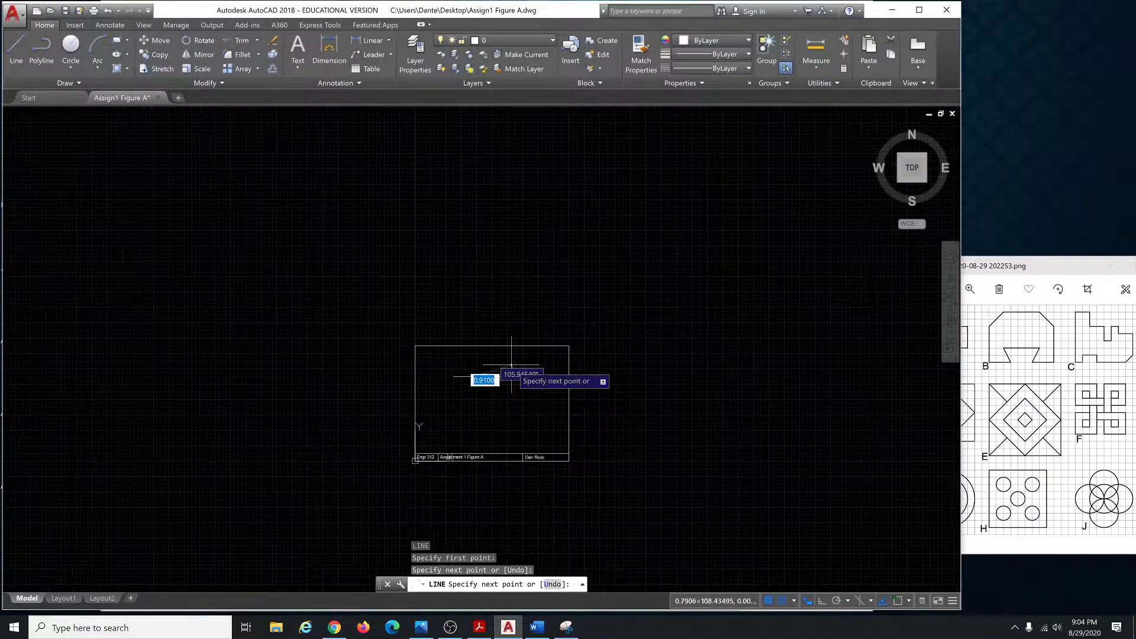
scroll(513, 432, up, 4)
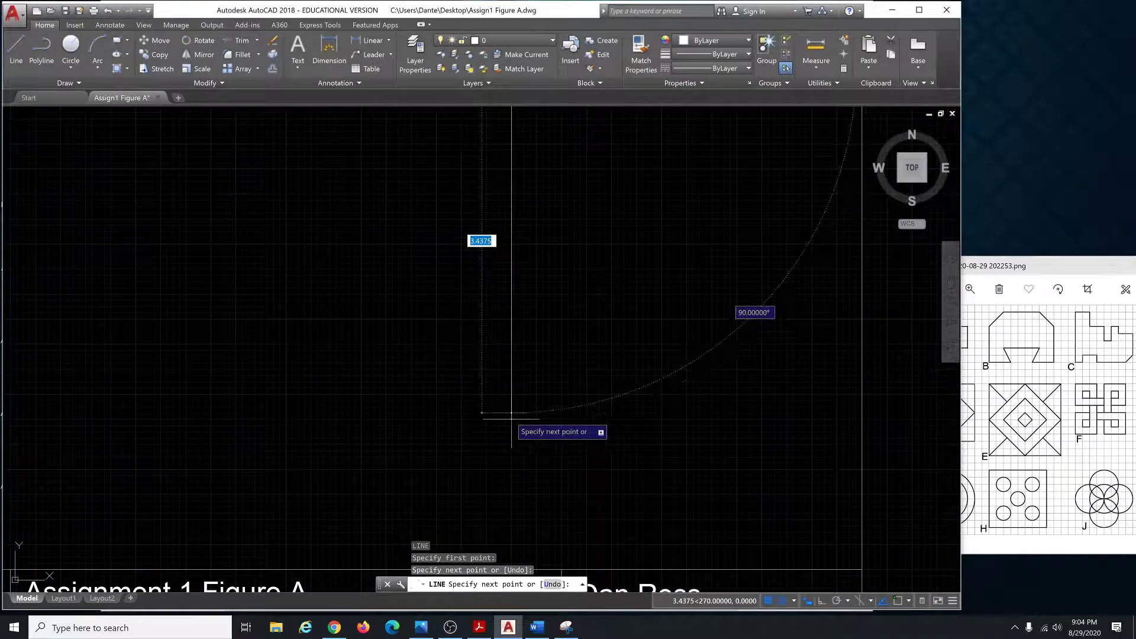
scroll(516, 428, down, 4)
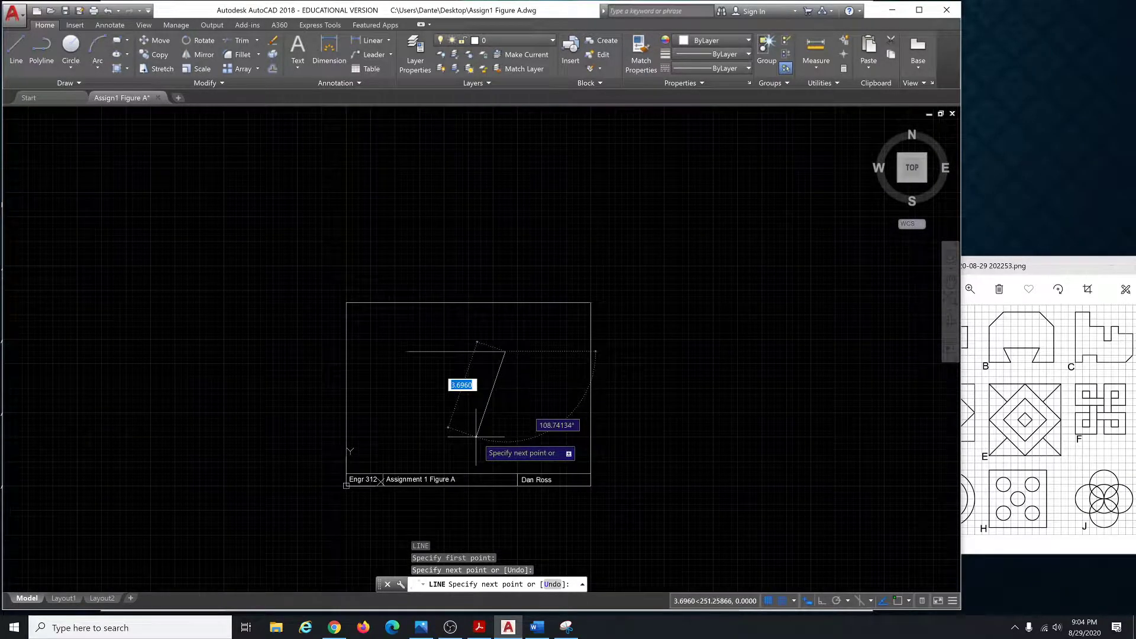
key(F8)
key(F8)
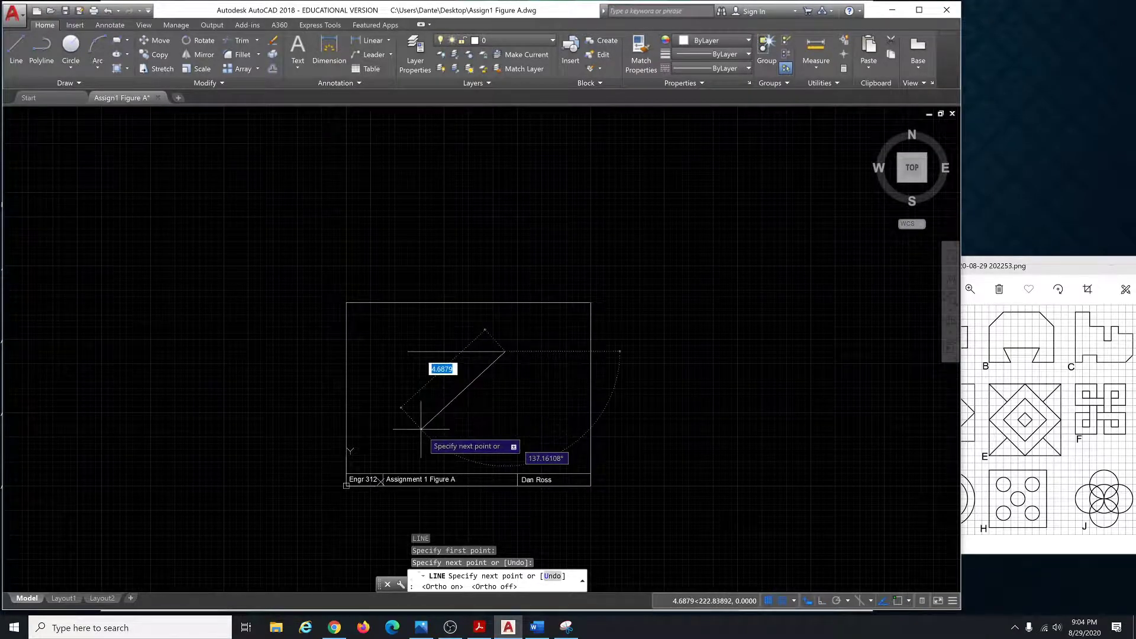
key(F8)
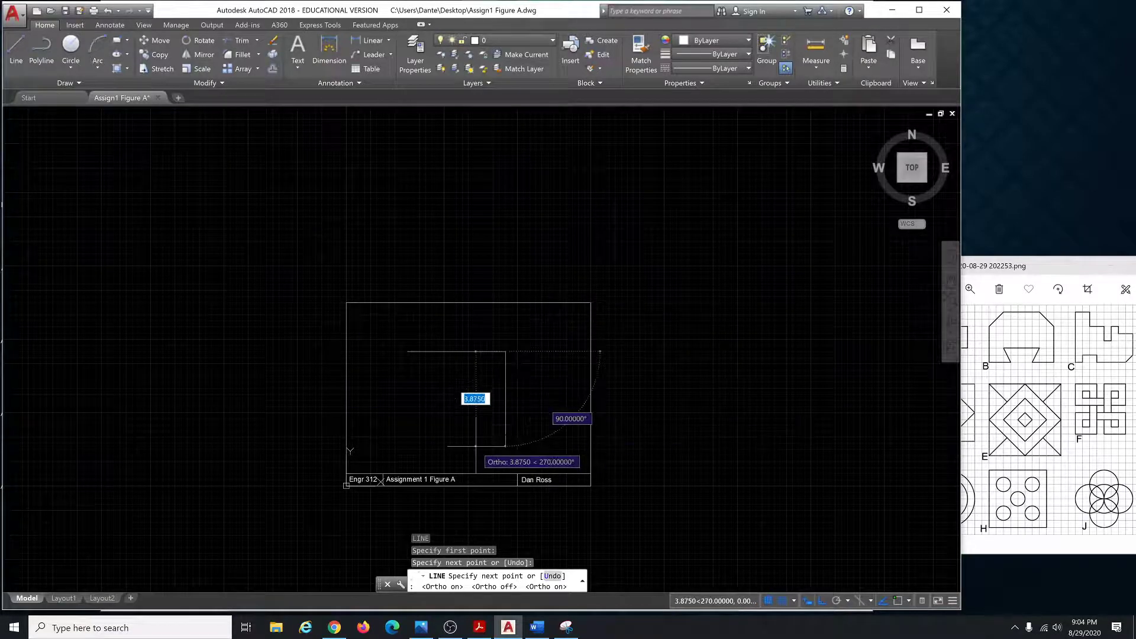
scroll(474, 430, up, 2)
scroll(490, 431, up, 4)
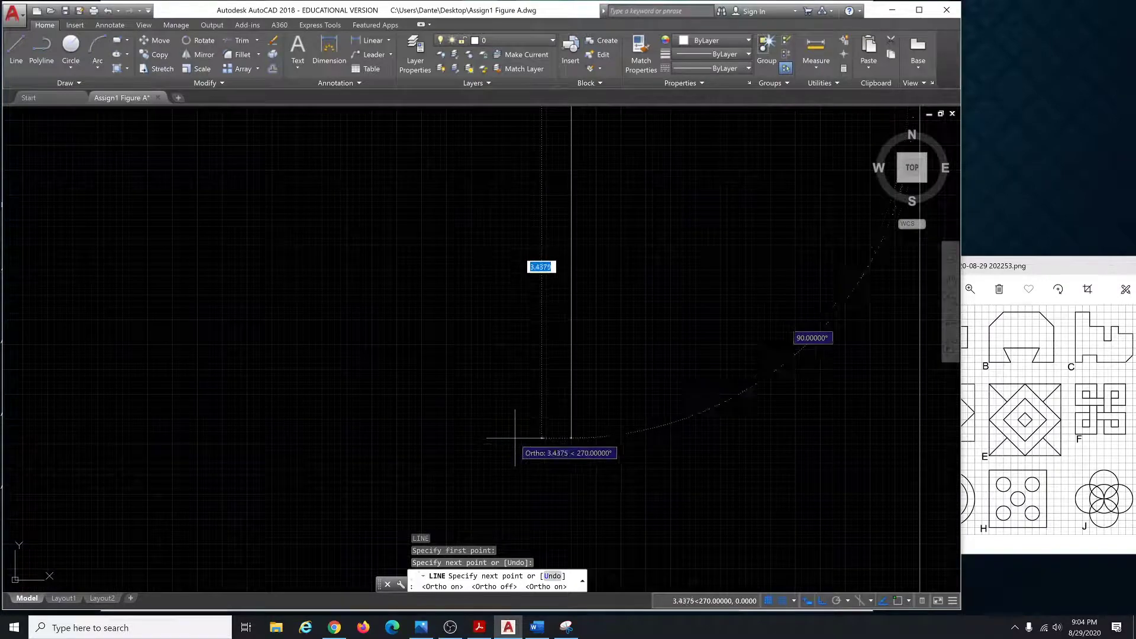
scroll(519, 451, down, 2)
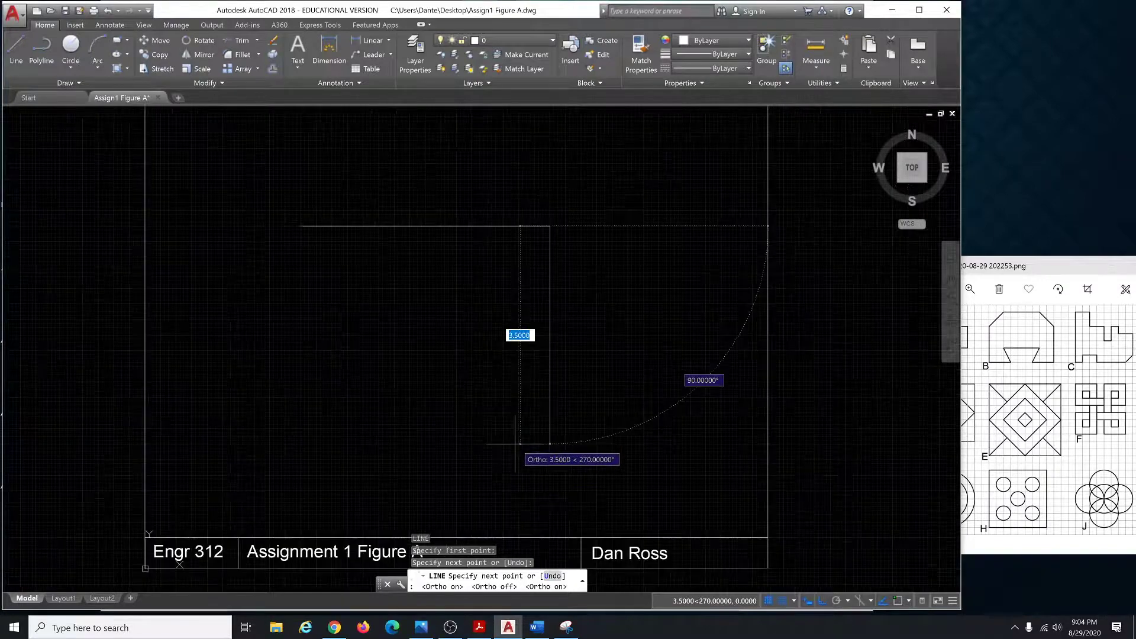
click(549, 475)
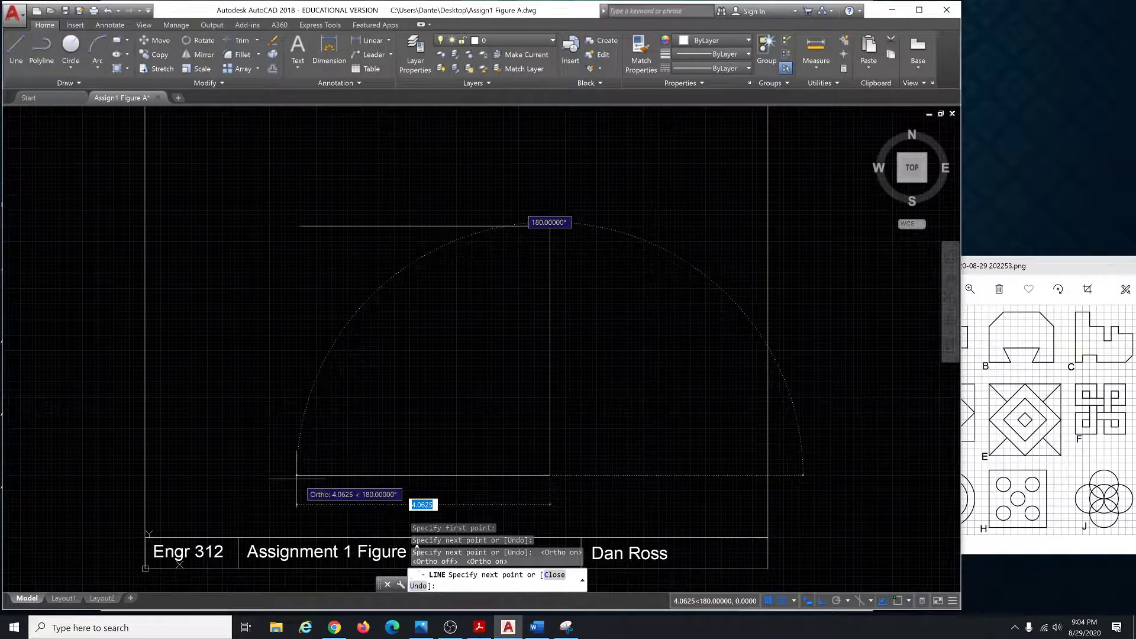
click(300, 475)
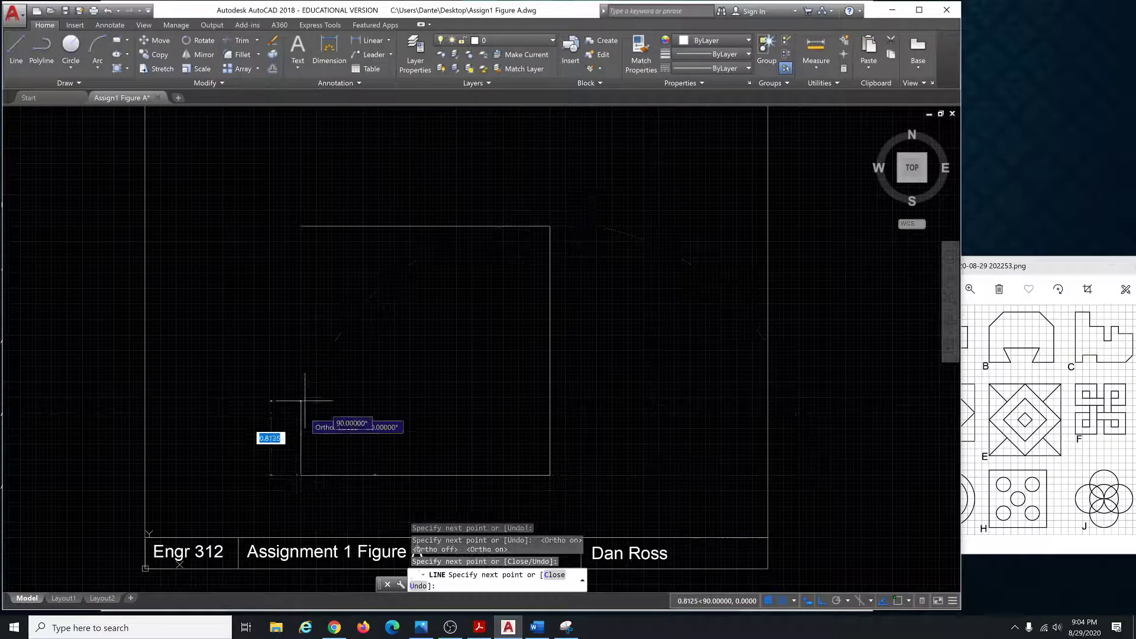
click(304, 226)
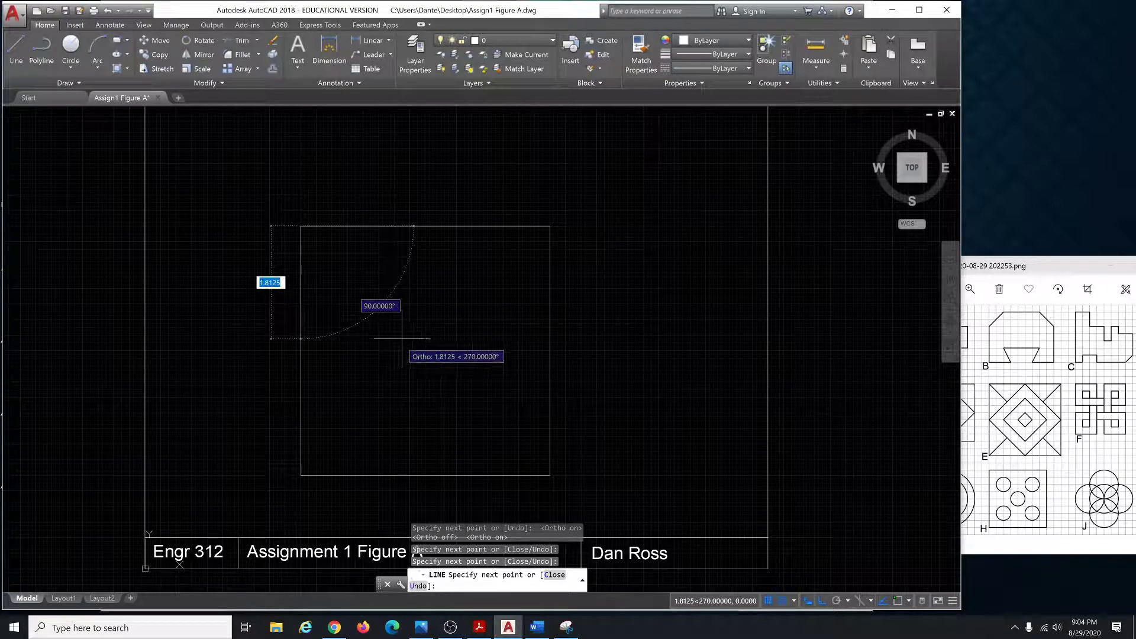
key(F9)
key(F9)
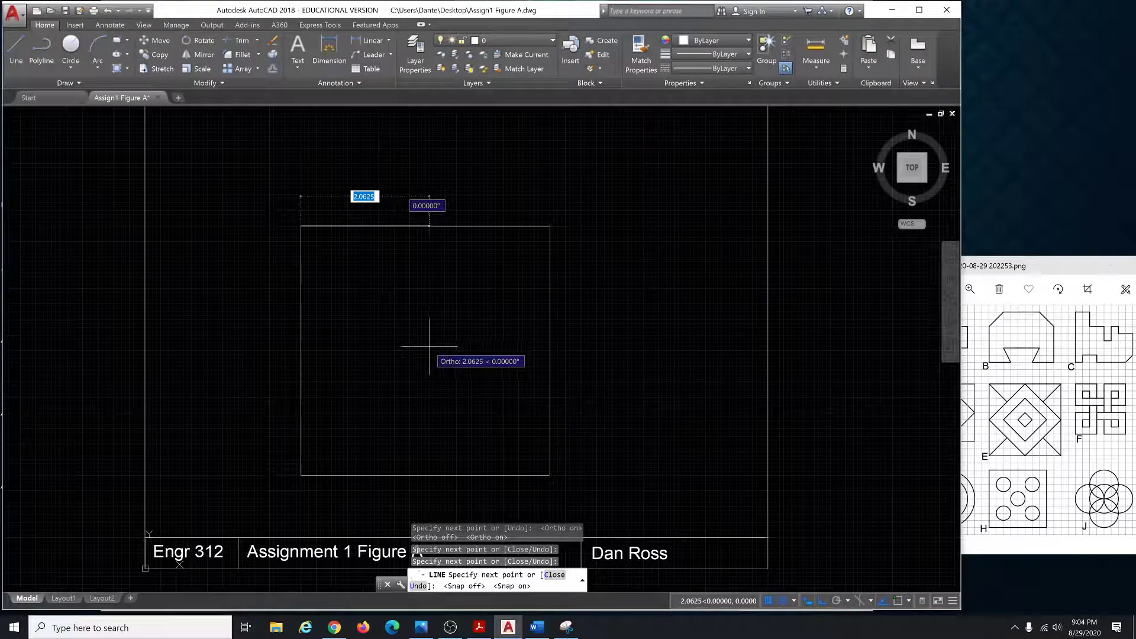
key(F8)
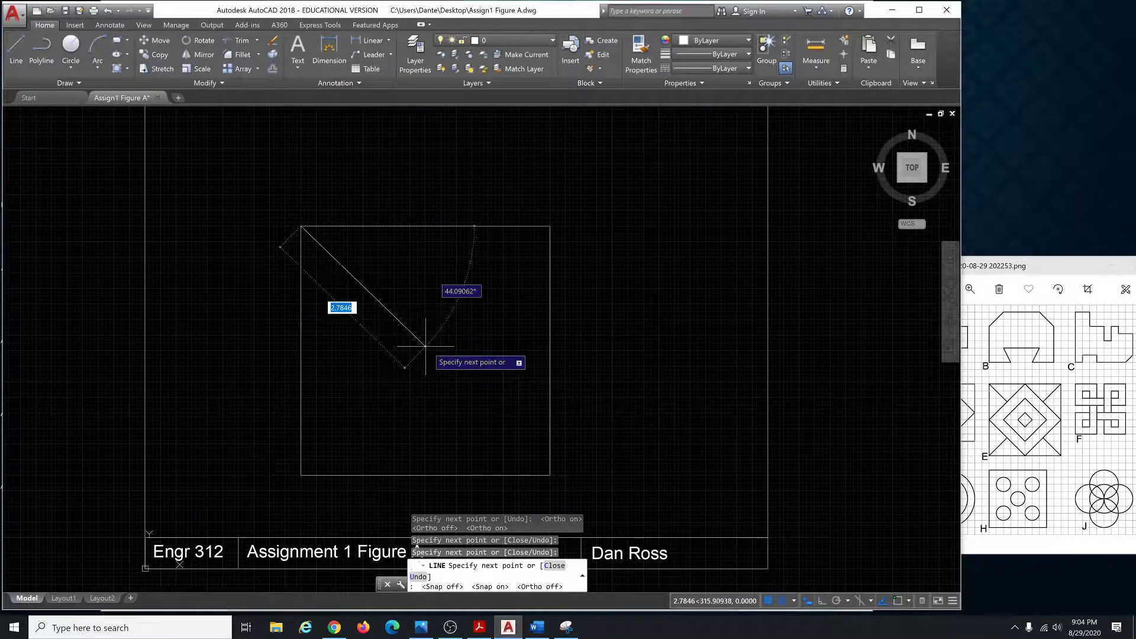
key(Escape)
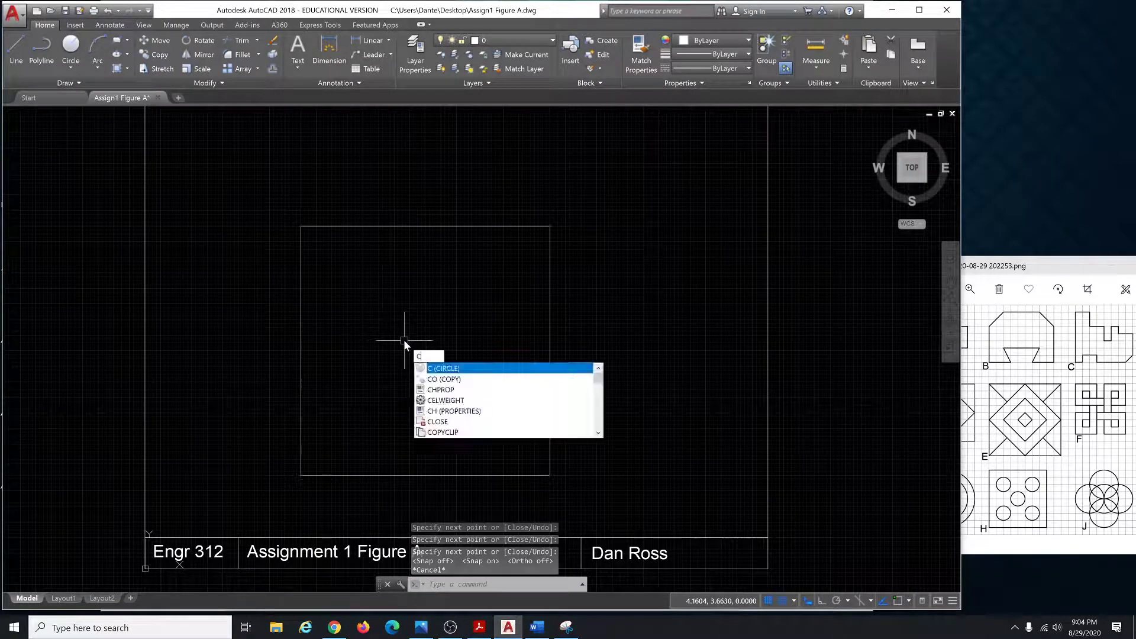
Draw 0.5-radius circles in the square's upper-left, upper-right and lower-left areas.
key(Return)
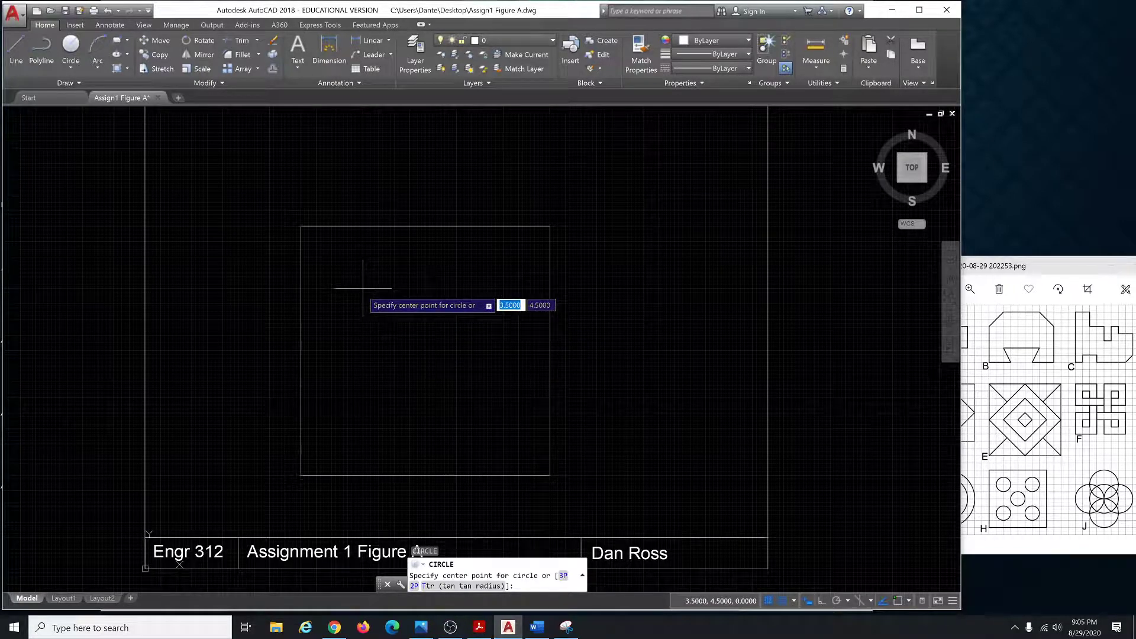
click(363, 288)
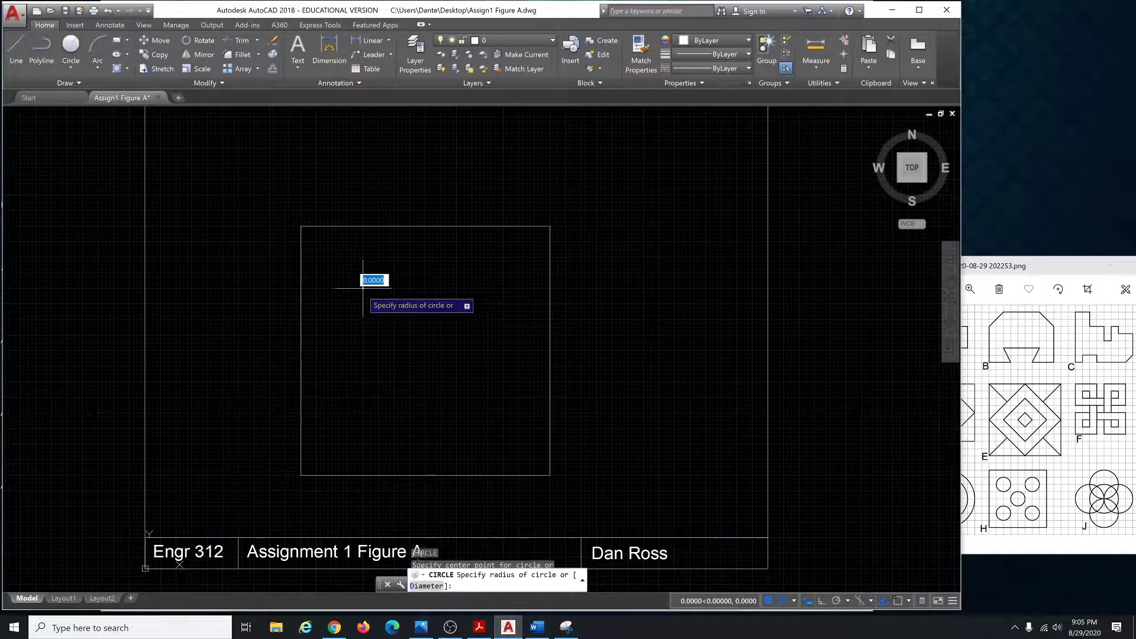
click(363, 257)
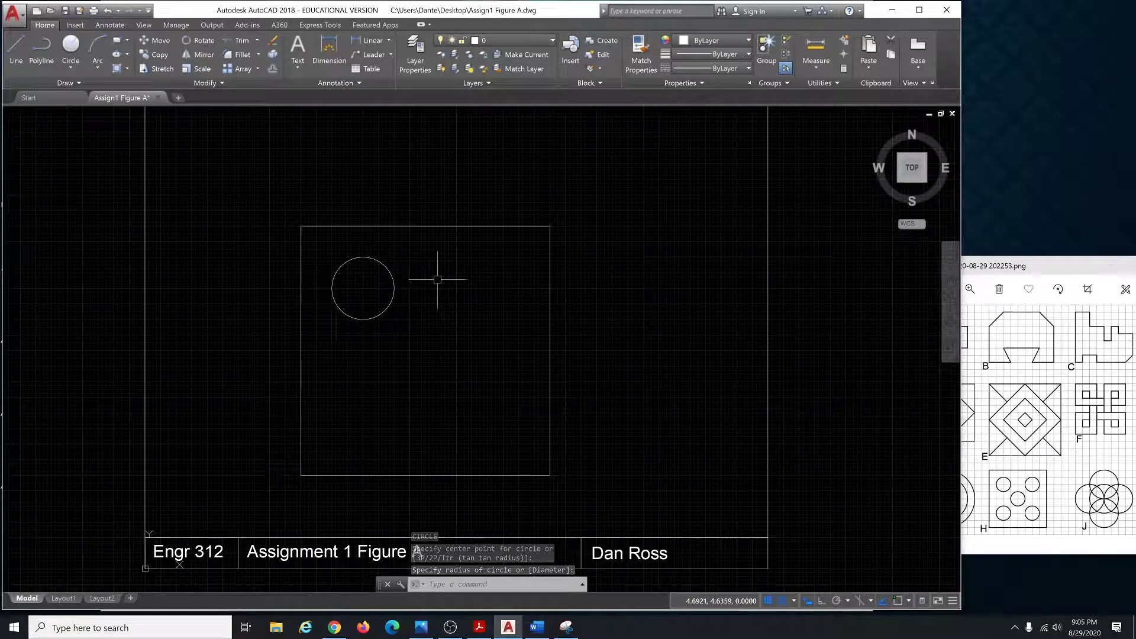
key(Return)
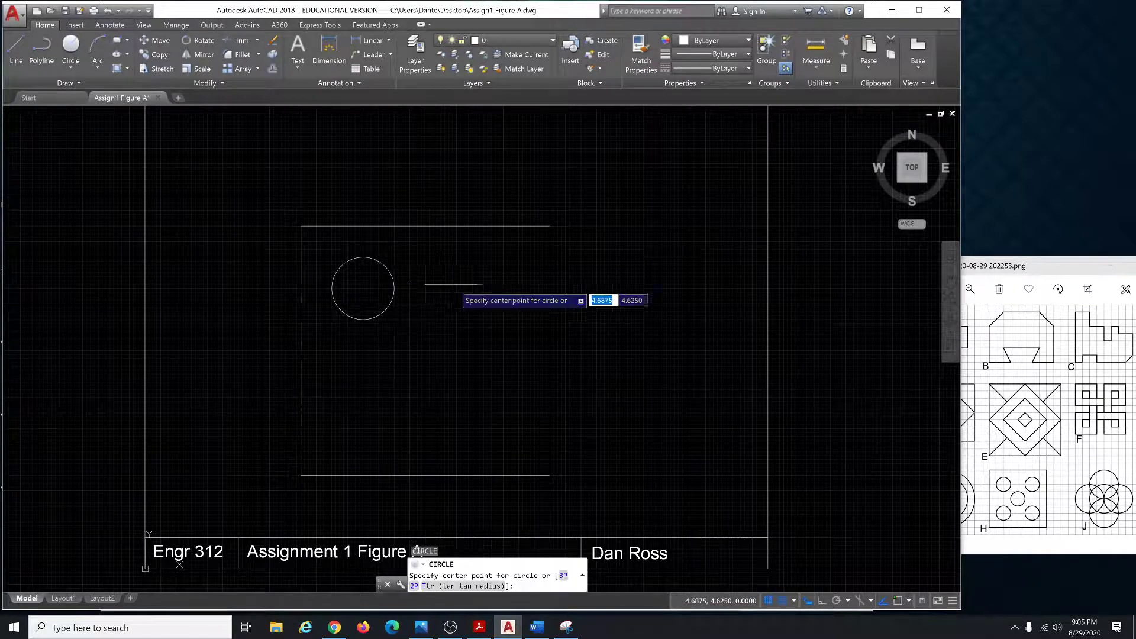
click(487, 289)
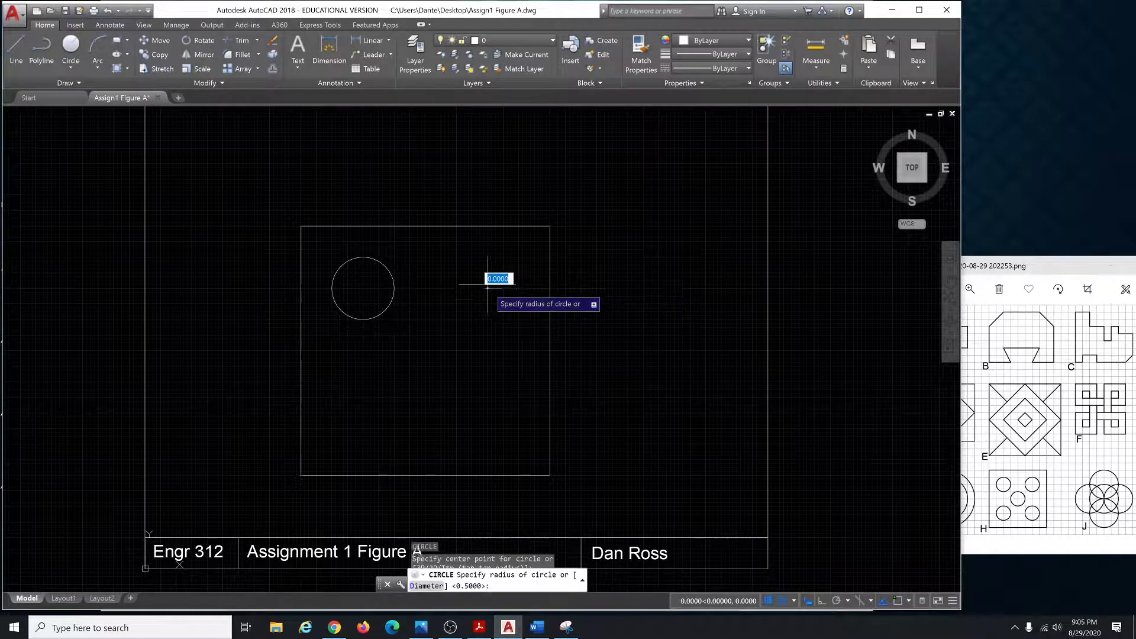
click(487, 257)
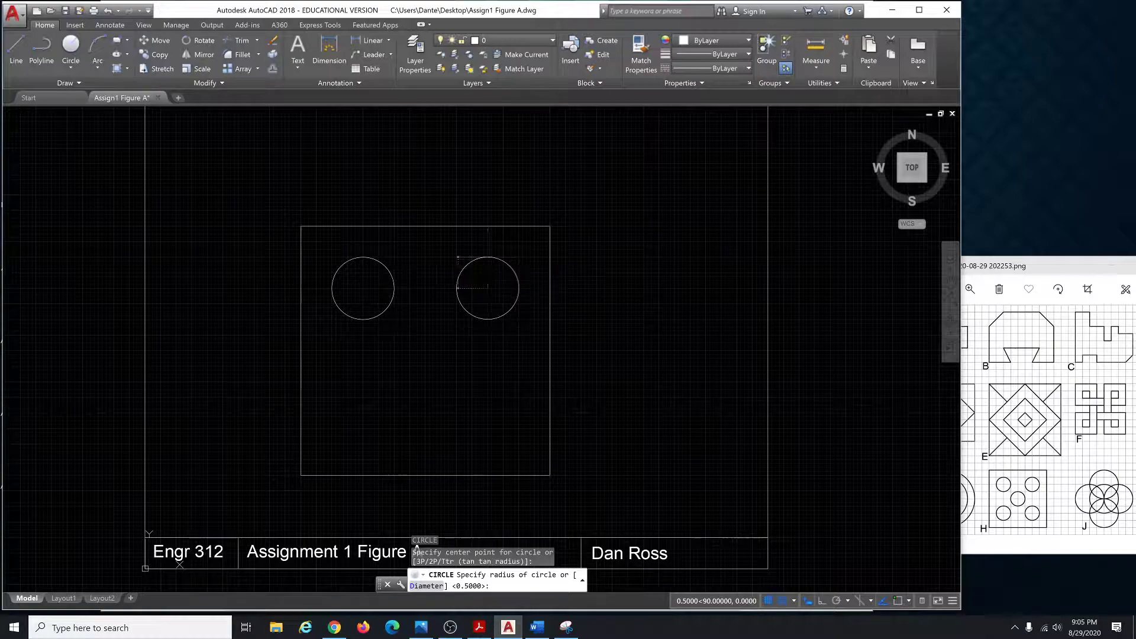
key(Return)
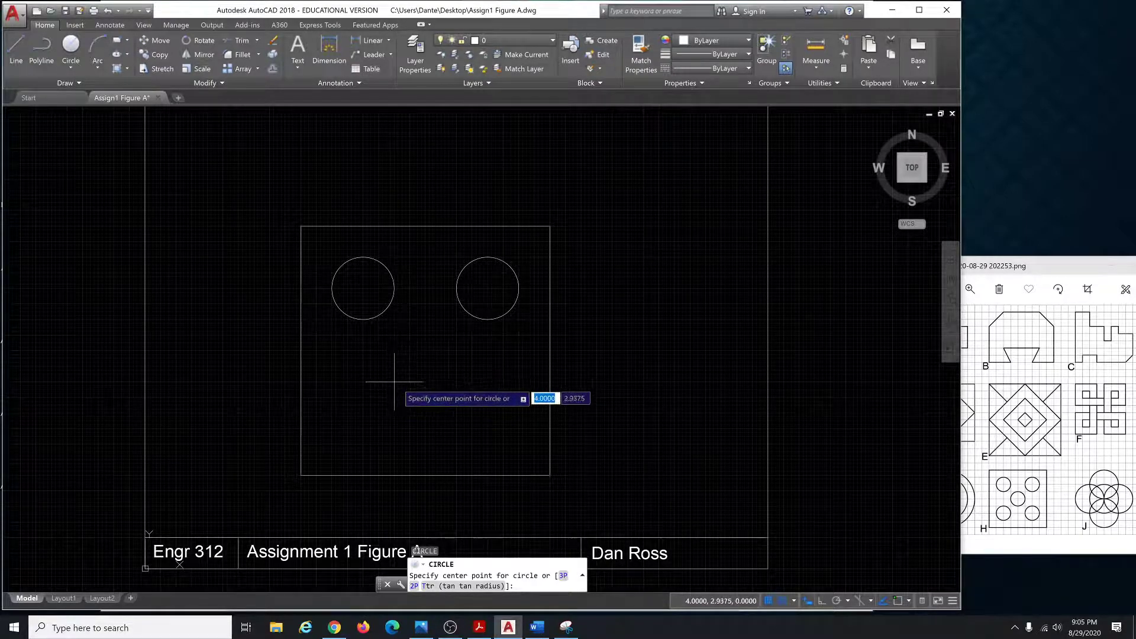
click(363, 412)
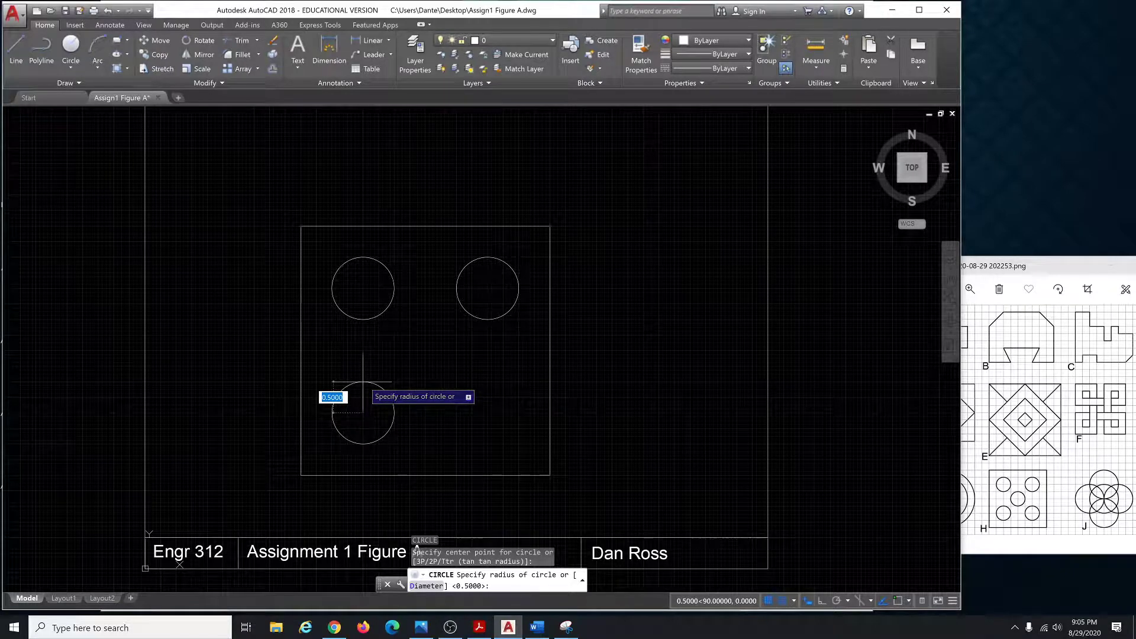
click(363, 381)
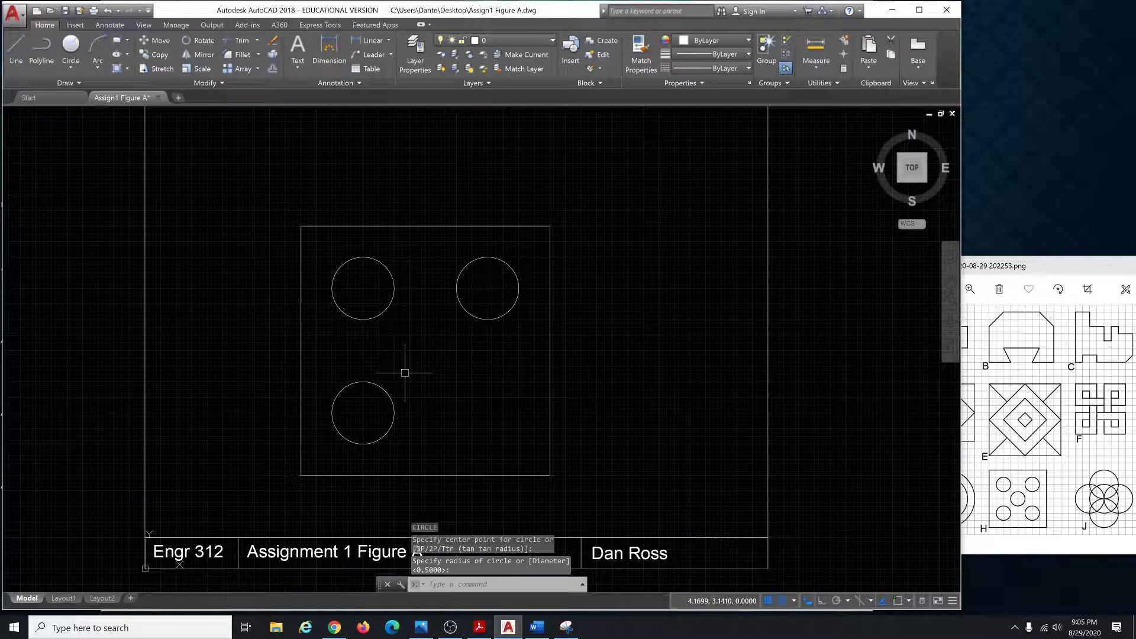
Add 0.5-radius circles at the lower right and the square's centre, then zoom to extents.
key(Return)
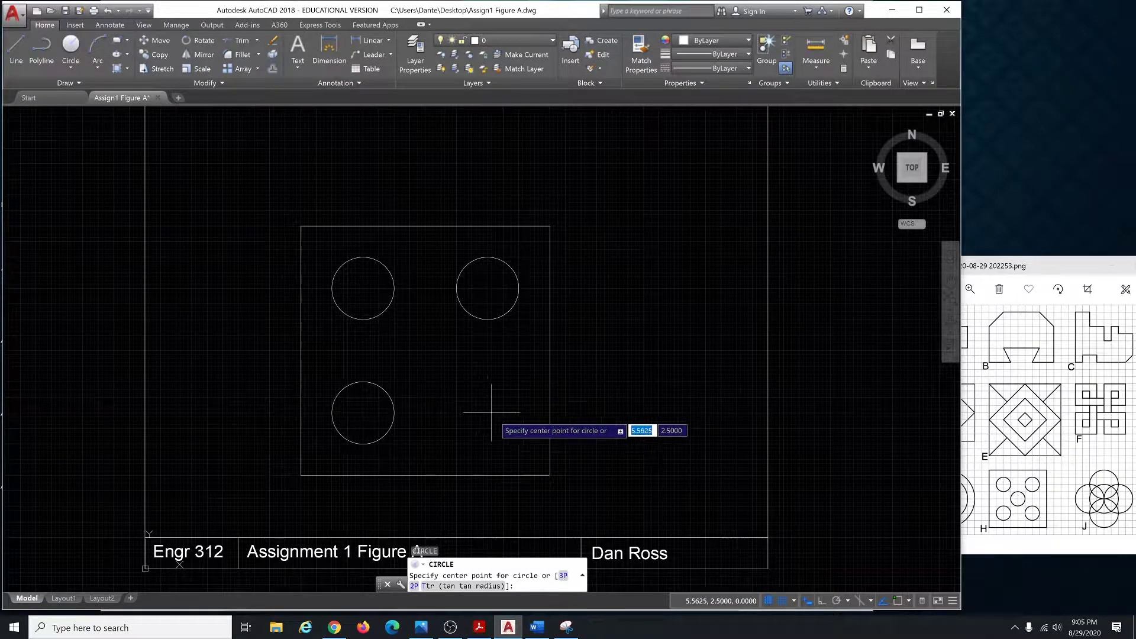
click(488, 412)
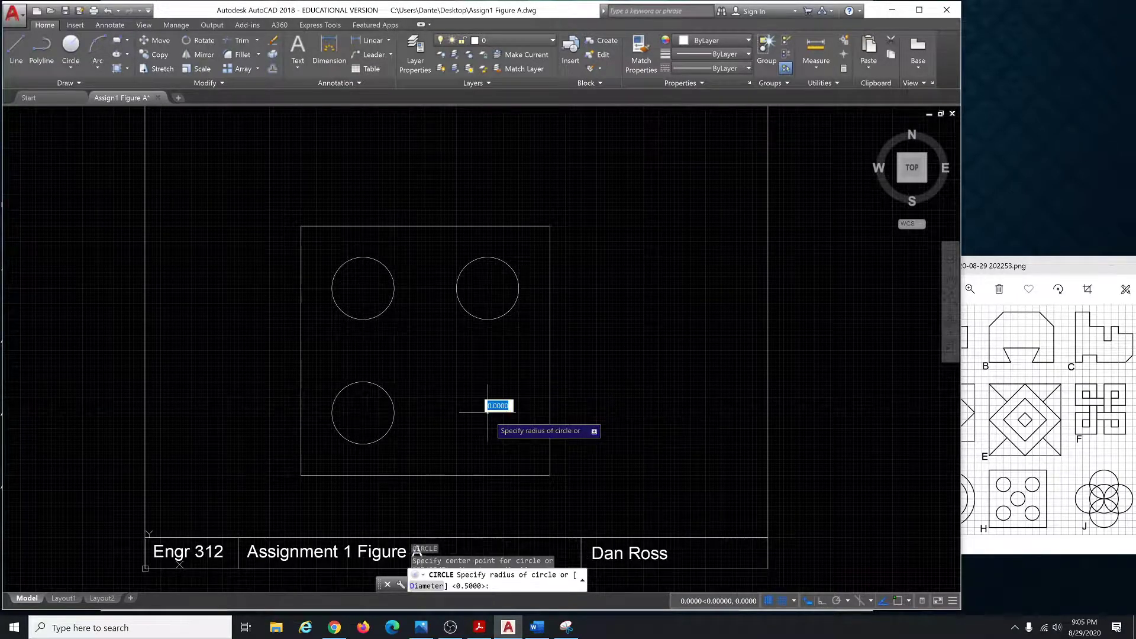
click(487, 381)
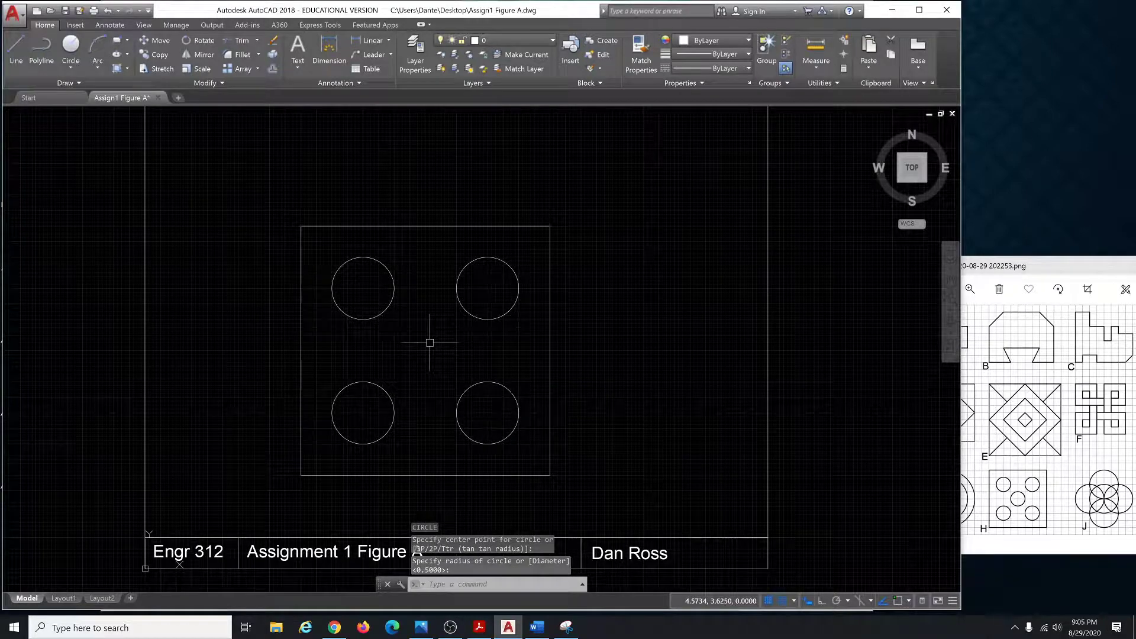
key(Return)
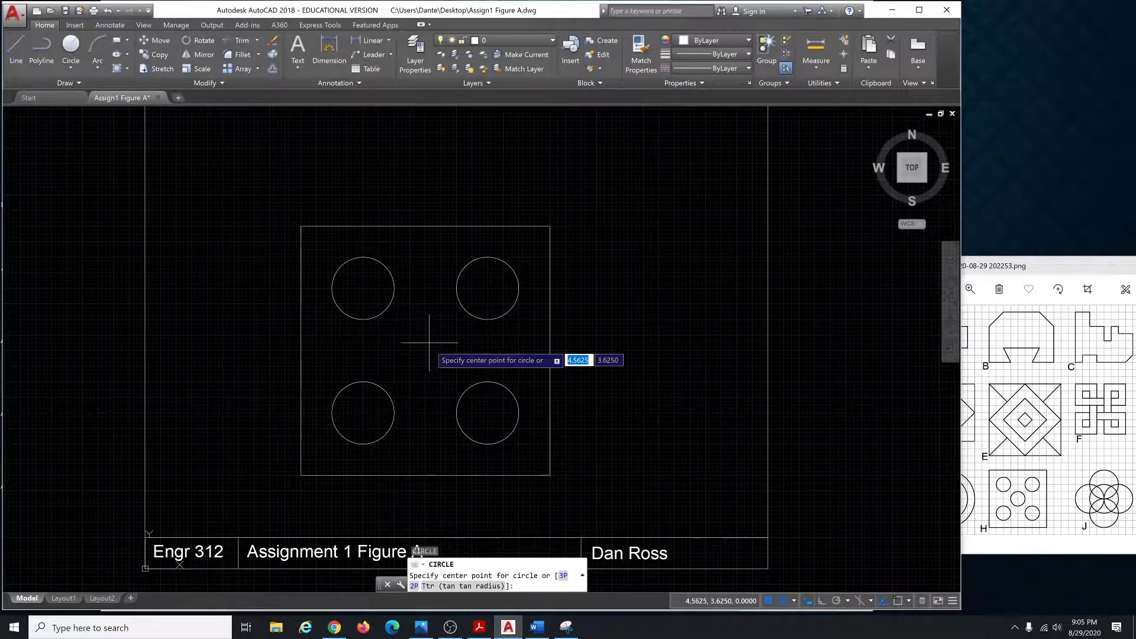
click(425, 350)
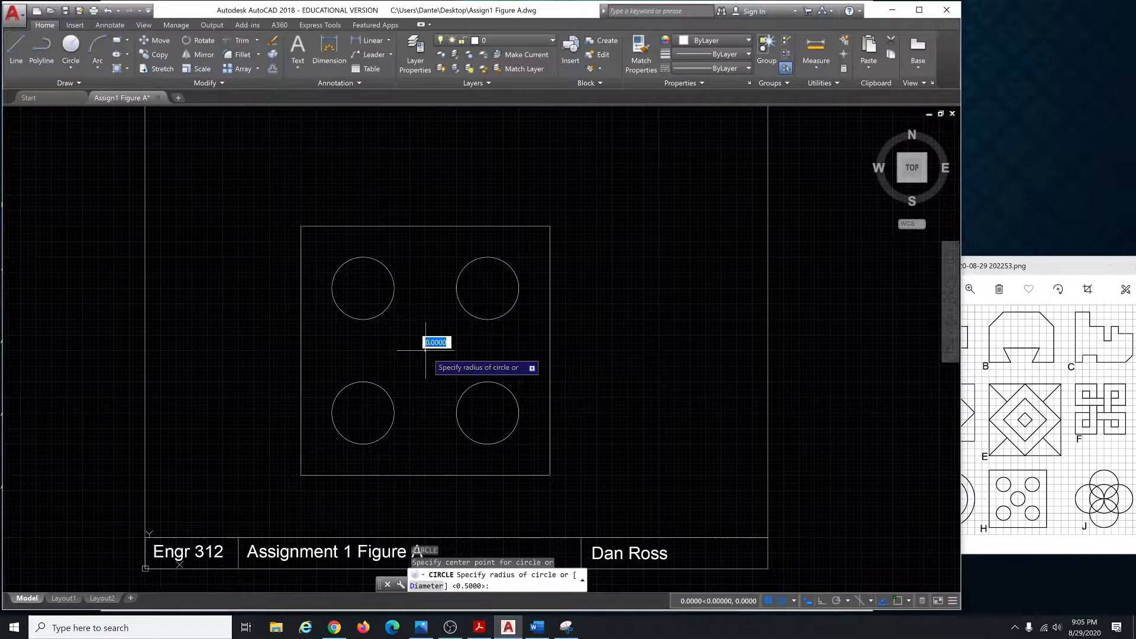
click(426, 319)
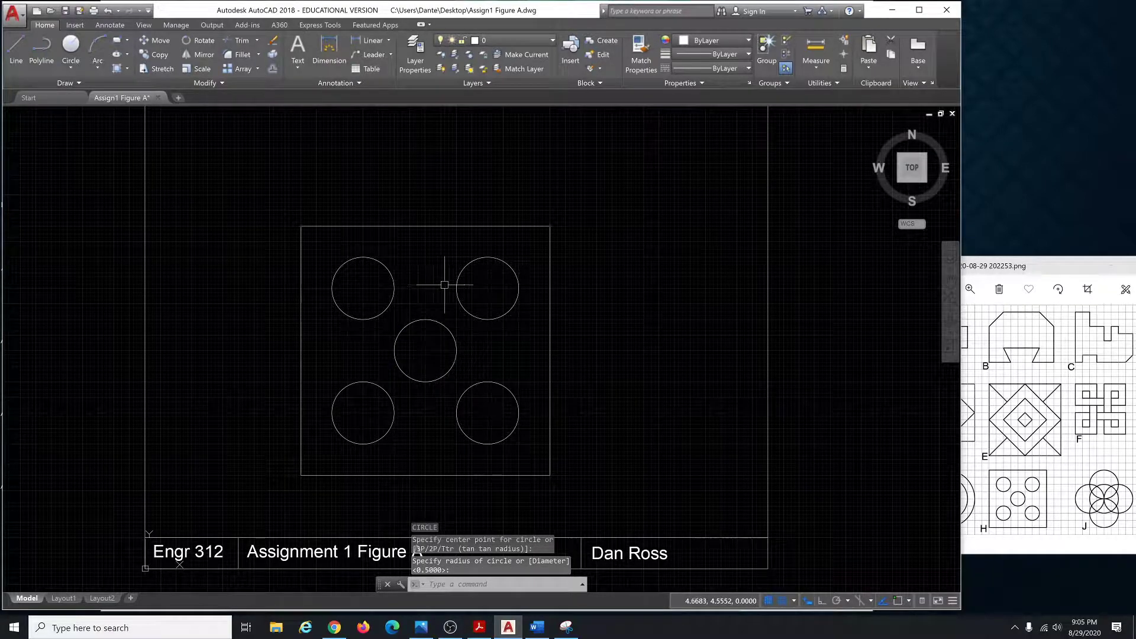
click(951, 300)
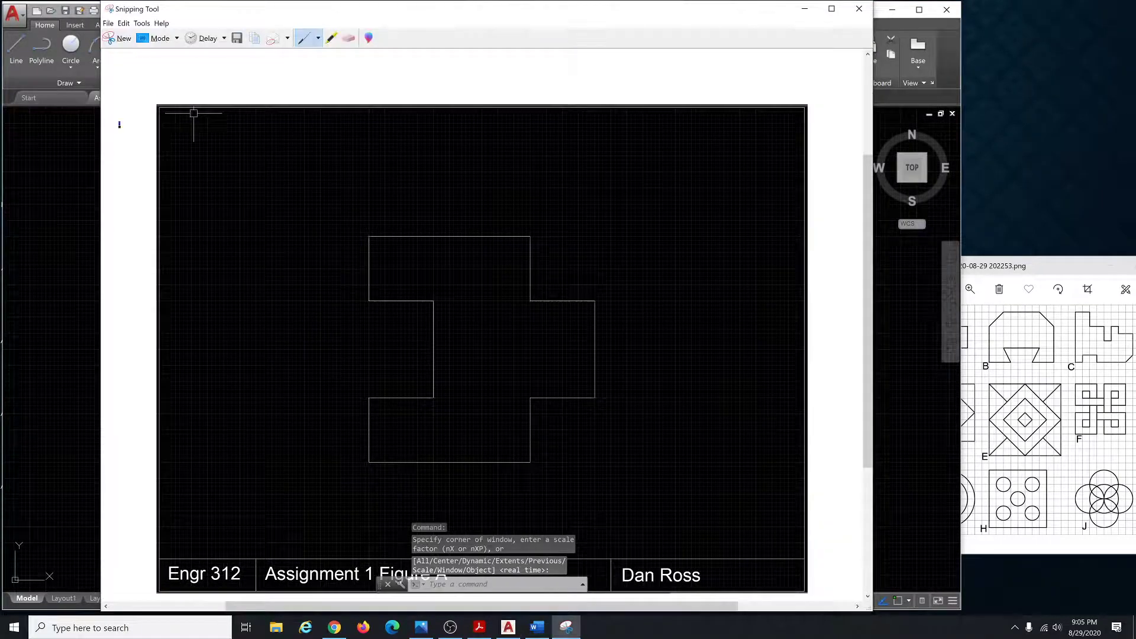
Take a new rectangular snip around the five-circle square and its title block.
click(124, 38)
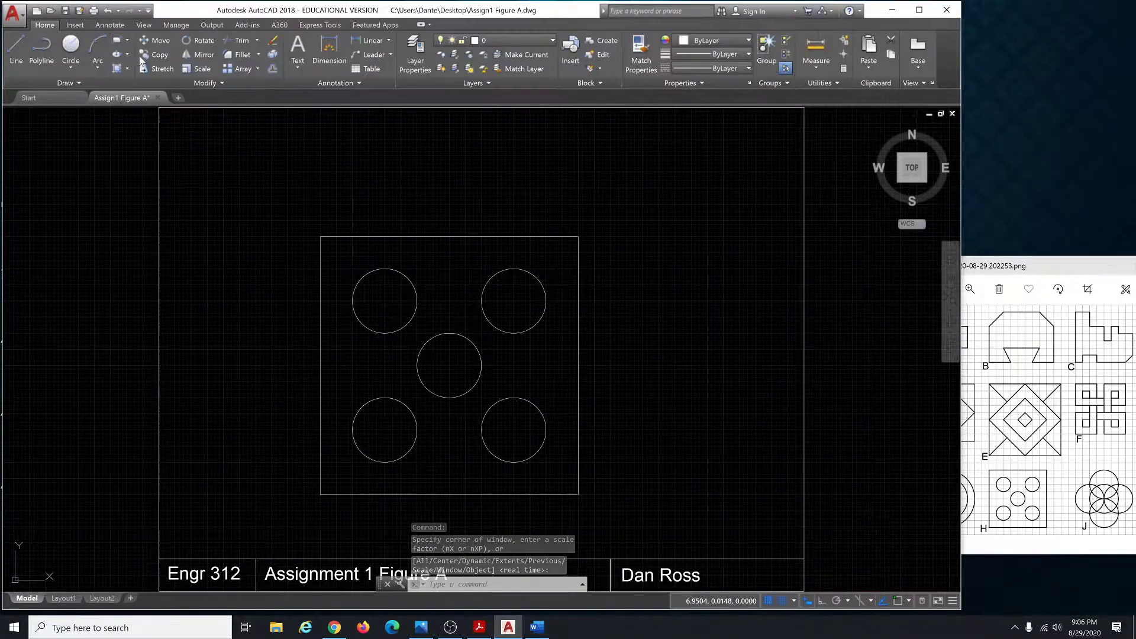
mouse_move(157, 105)
mouse_down()
mouse_move(775, 511)
mouse_move(805, 592)
mouse_up()
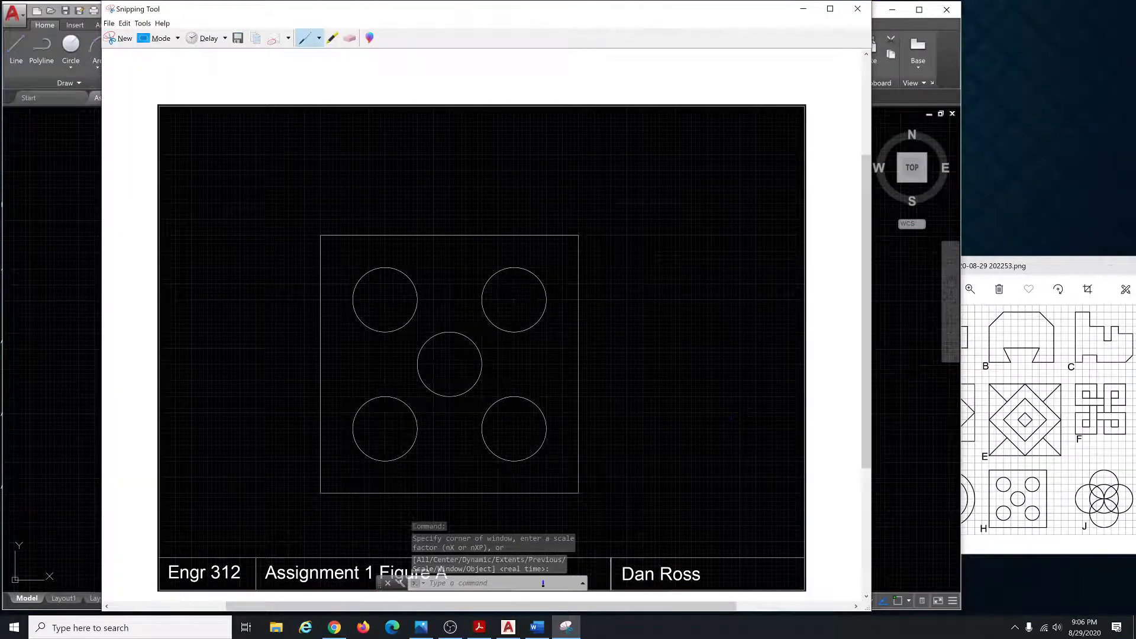
Paste the five-circle snip below figure A in Word and shrink it to the same width.
click(536, 627)
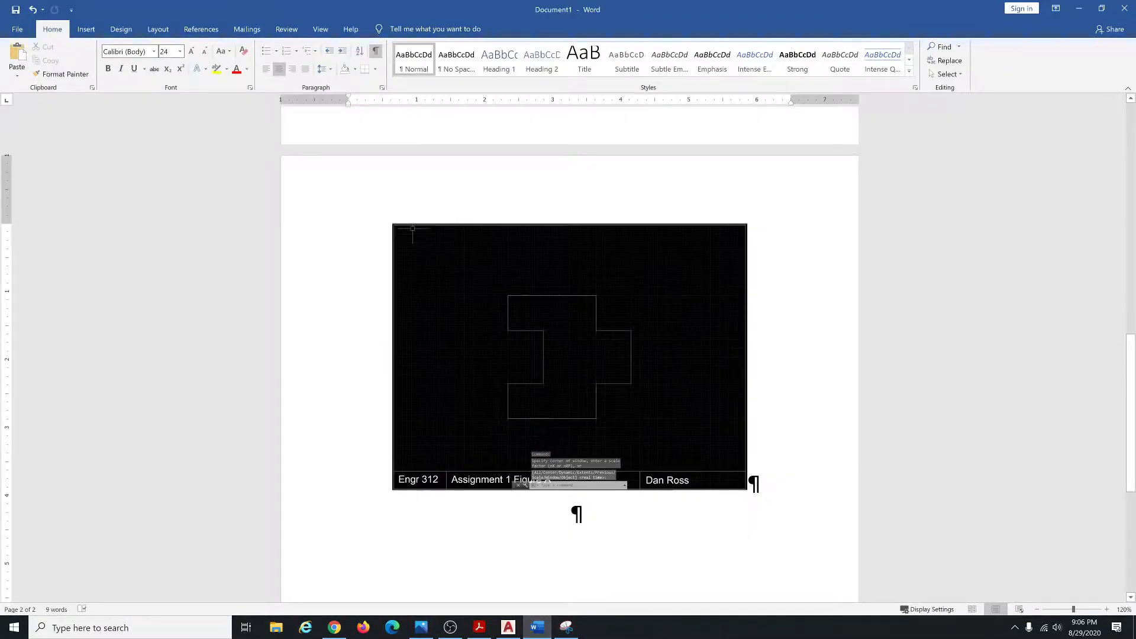
key(ctrl+v)
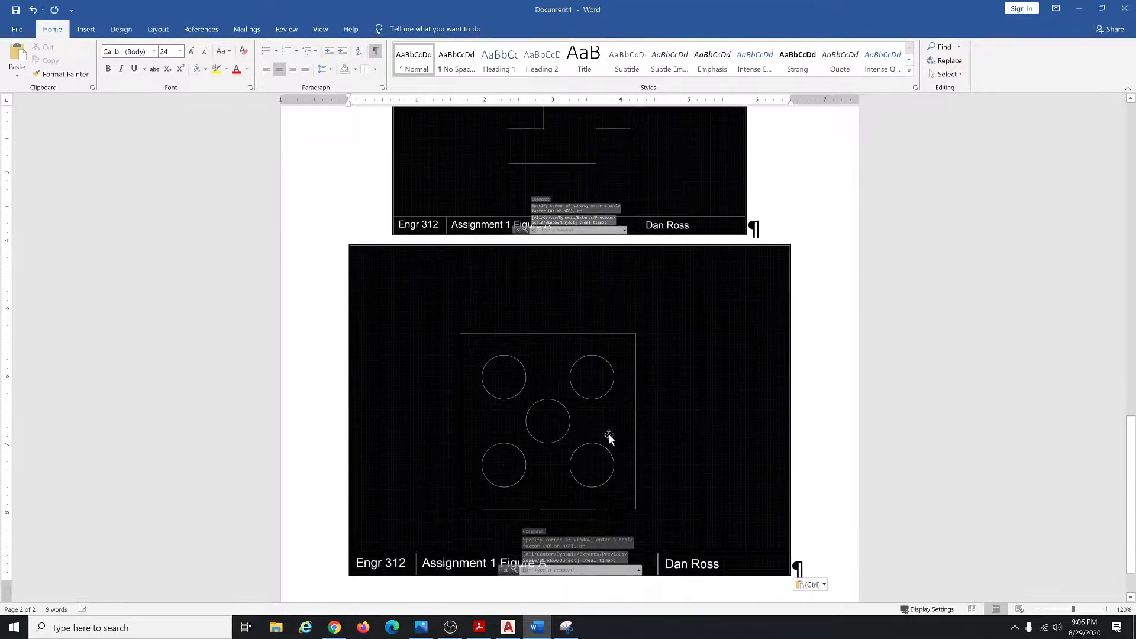
click(701, 400)
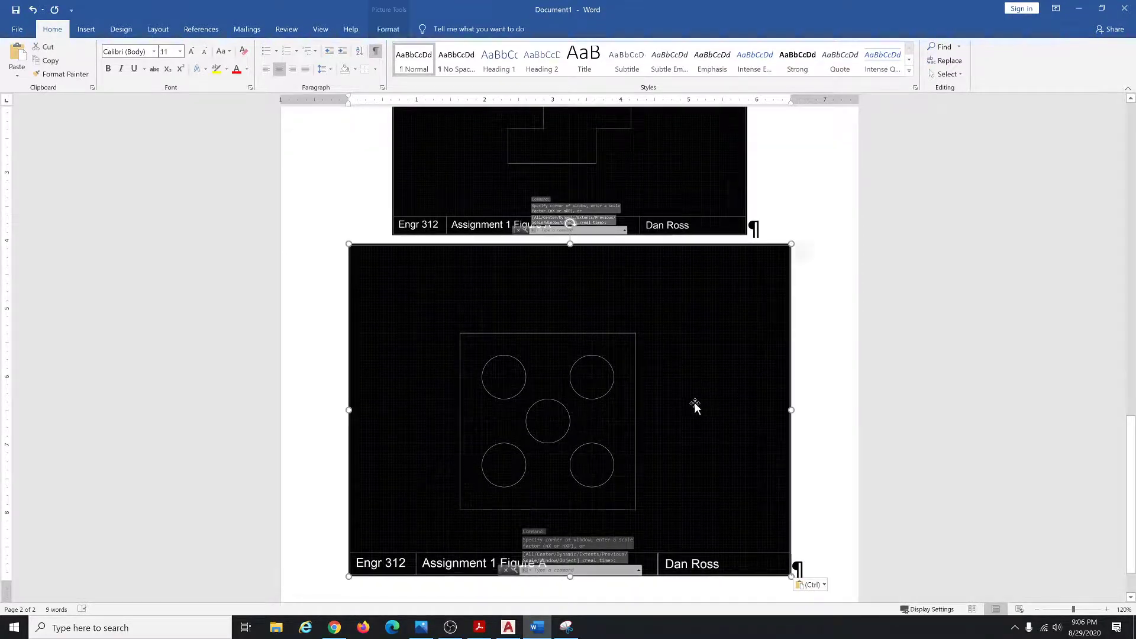
drag(791, 244, 748, 244)
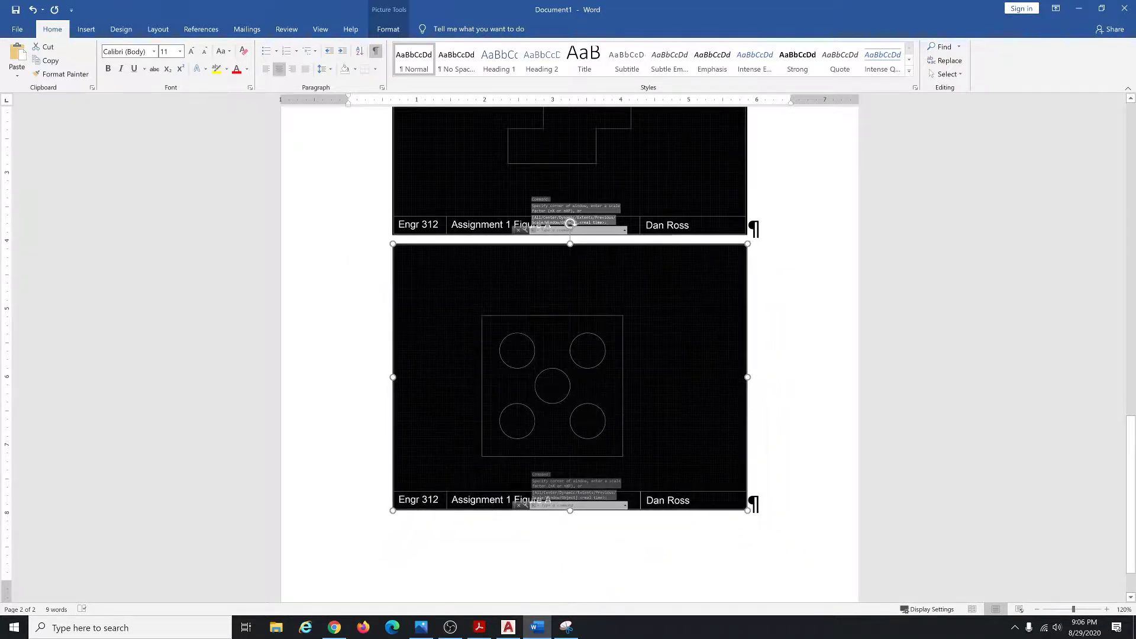
ctrl+scroll(570, 355, down, 8)
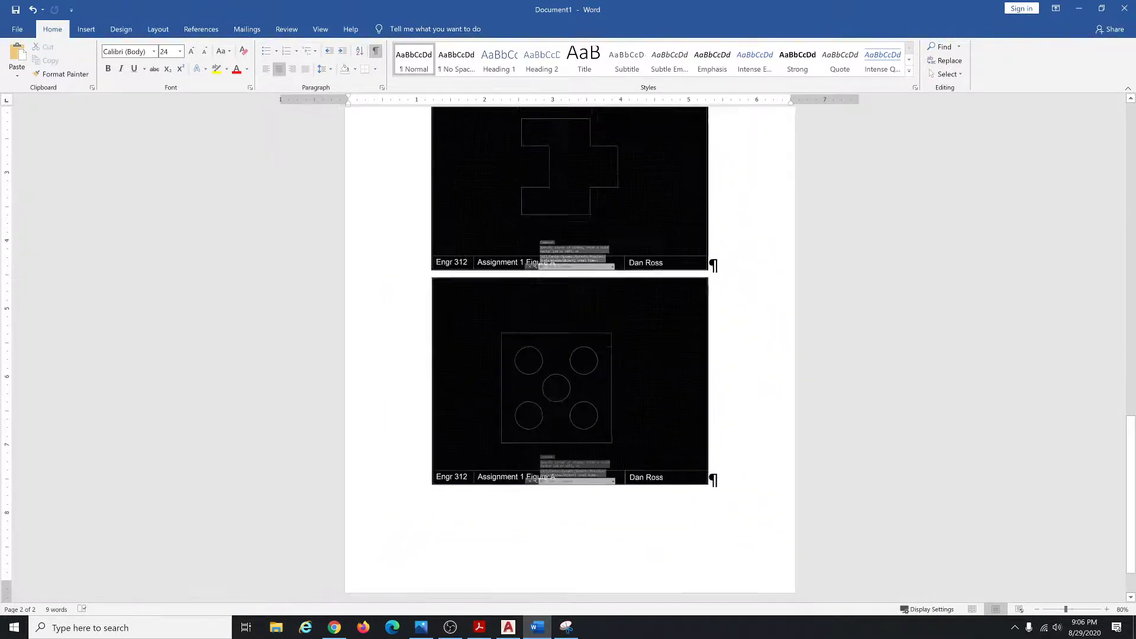
ctrl+scroll(570, 355, down, 1)
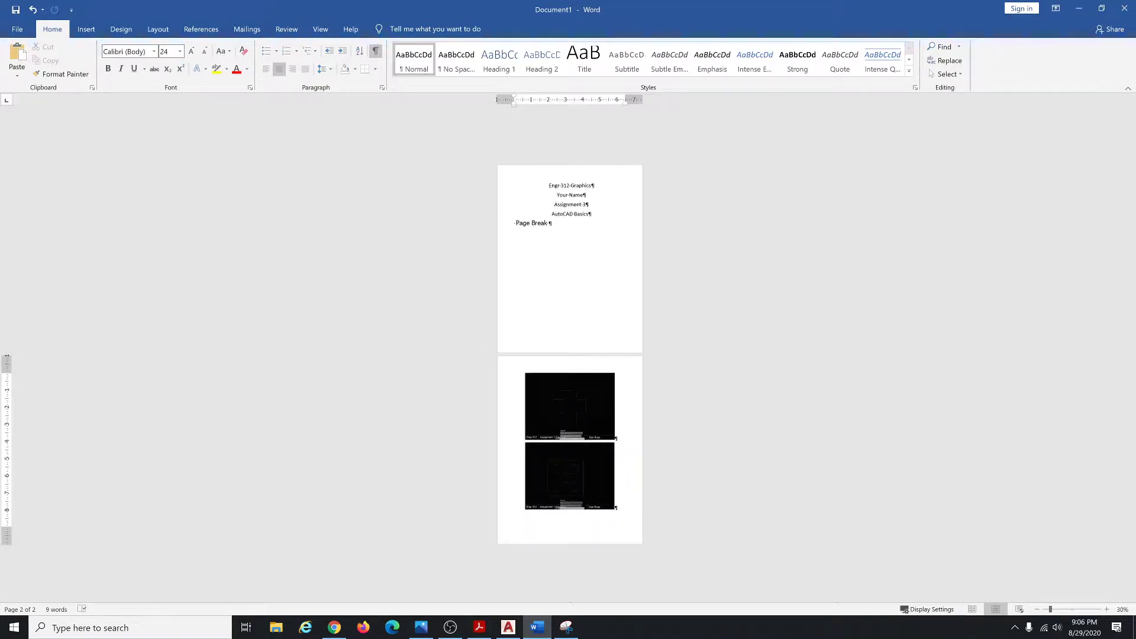
ctrl+scroll(570, 355, up, 1)
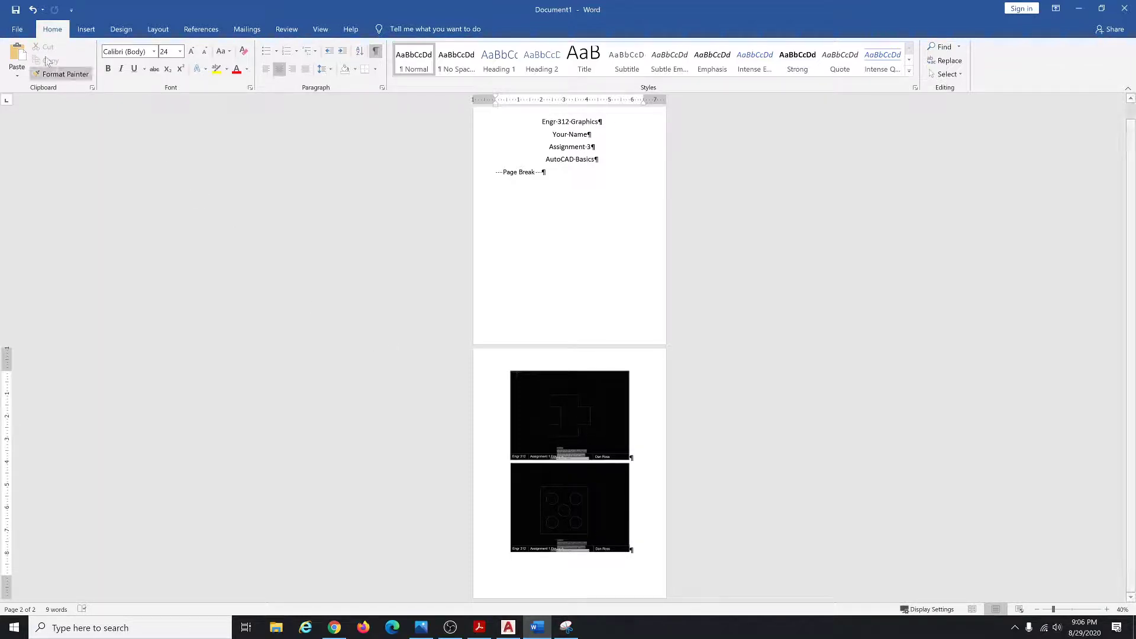
Use Save As to This PC > Desktop with the file name 'Assign 3'.
click(15, 10)
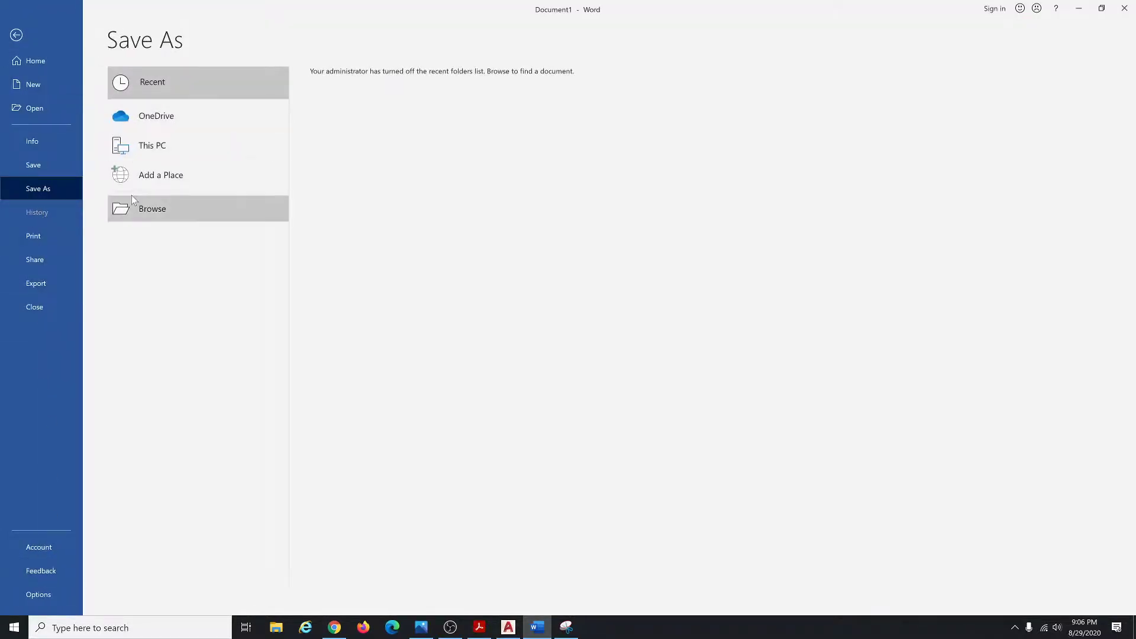
click(142, 146)
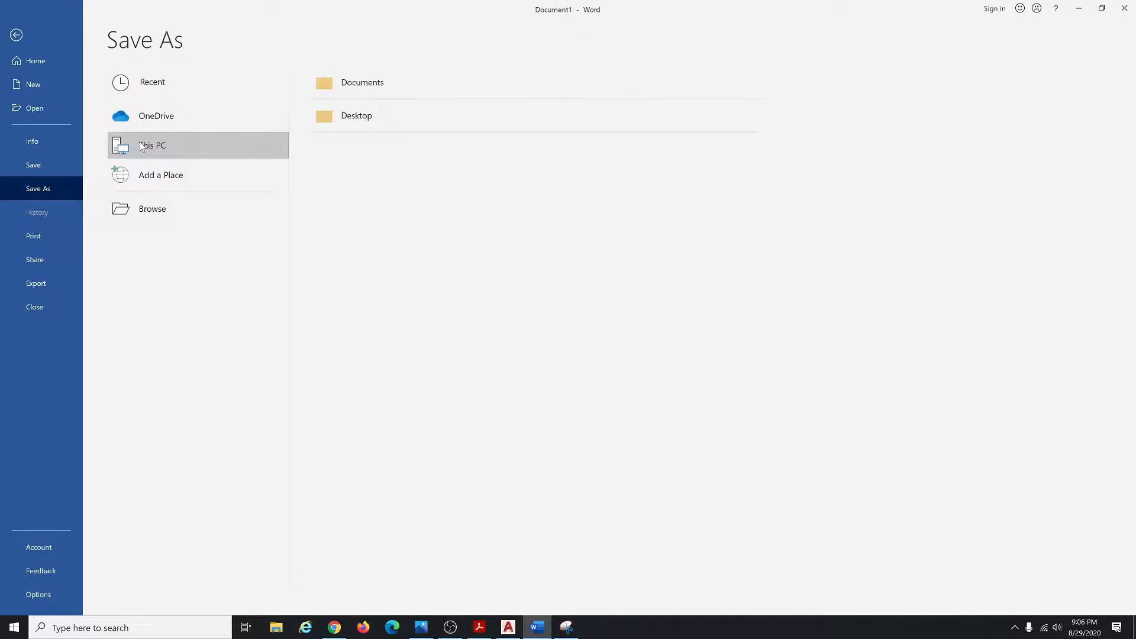
click(396, 112)
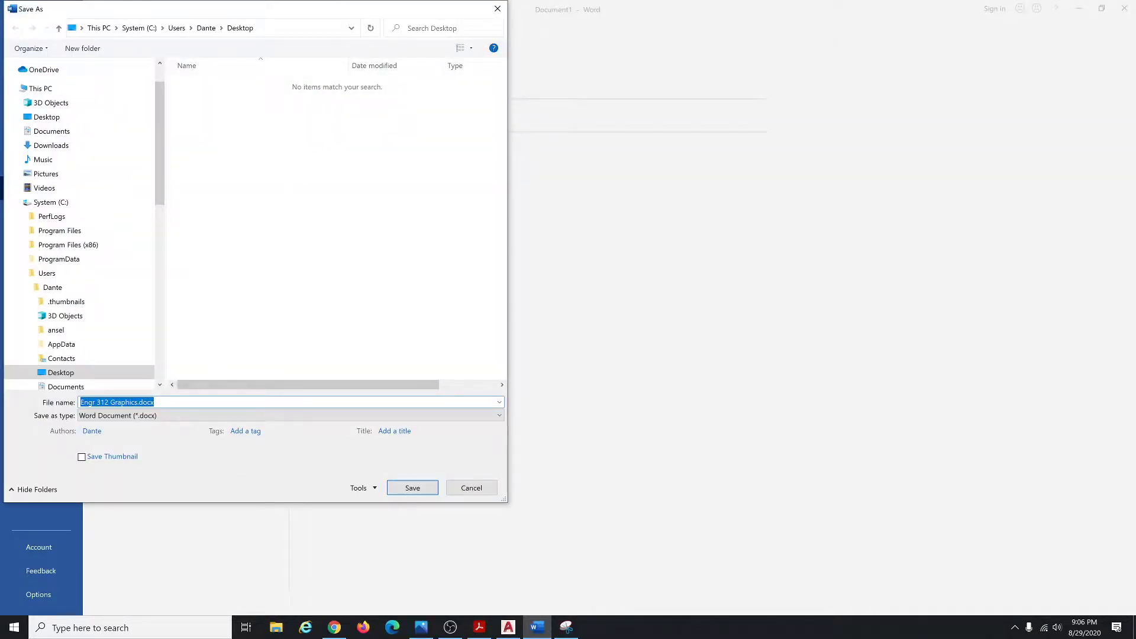
drag(137, 402, 81, 402)
text(Assign 3)
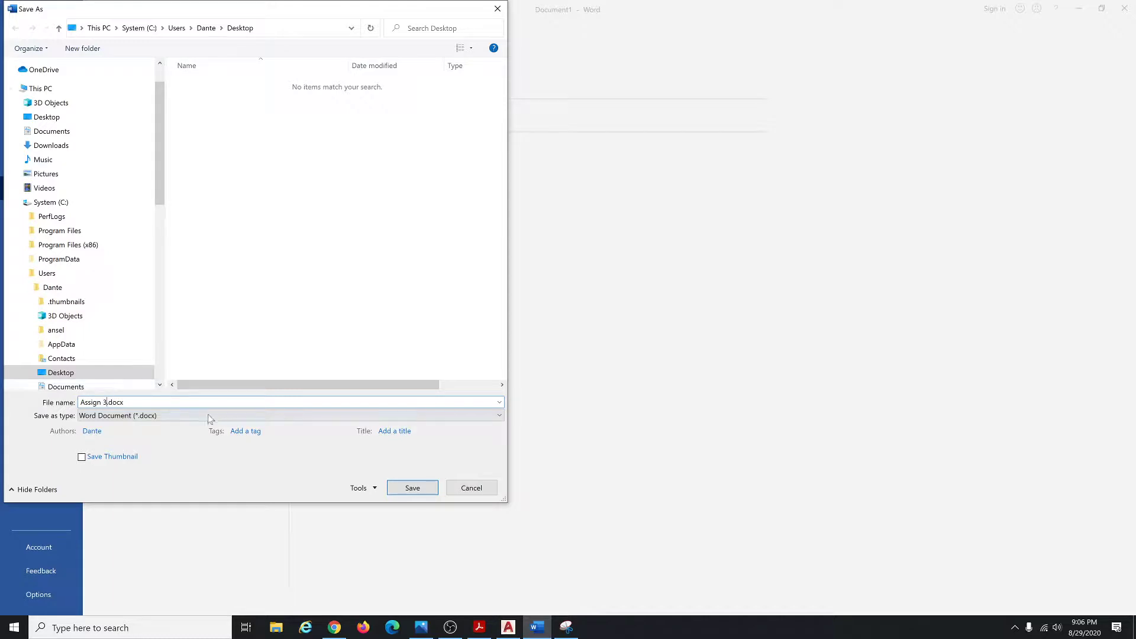
click(412, 488)
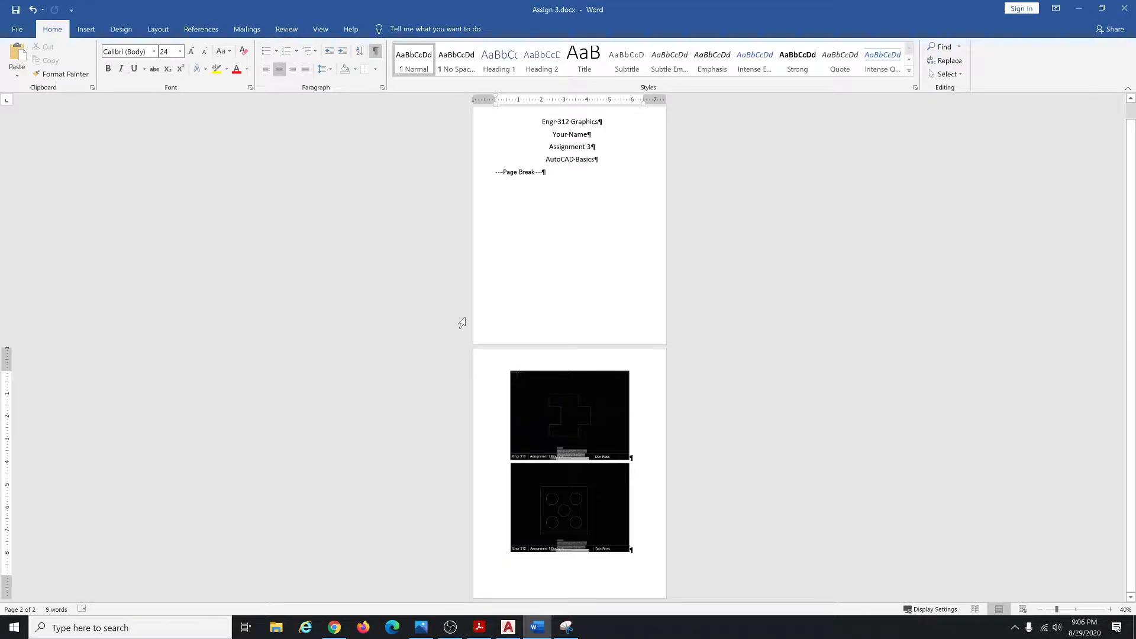
Export the report with Create PDF/XPS to the Desktop as Assign 3.pdf.
click(18, 29)
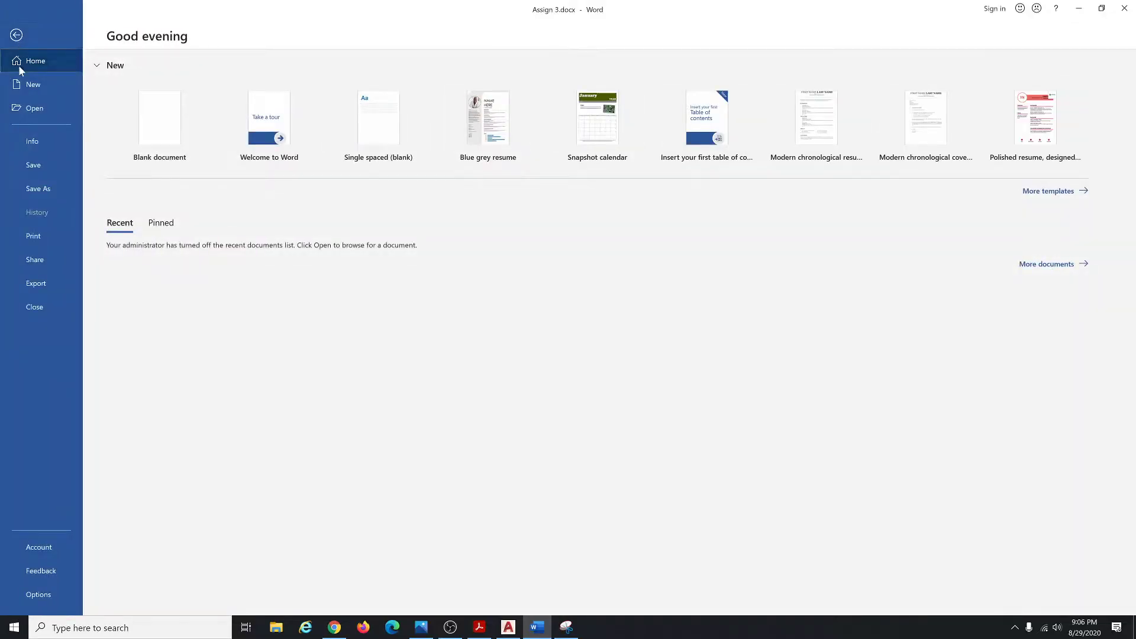
click(42, 288)
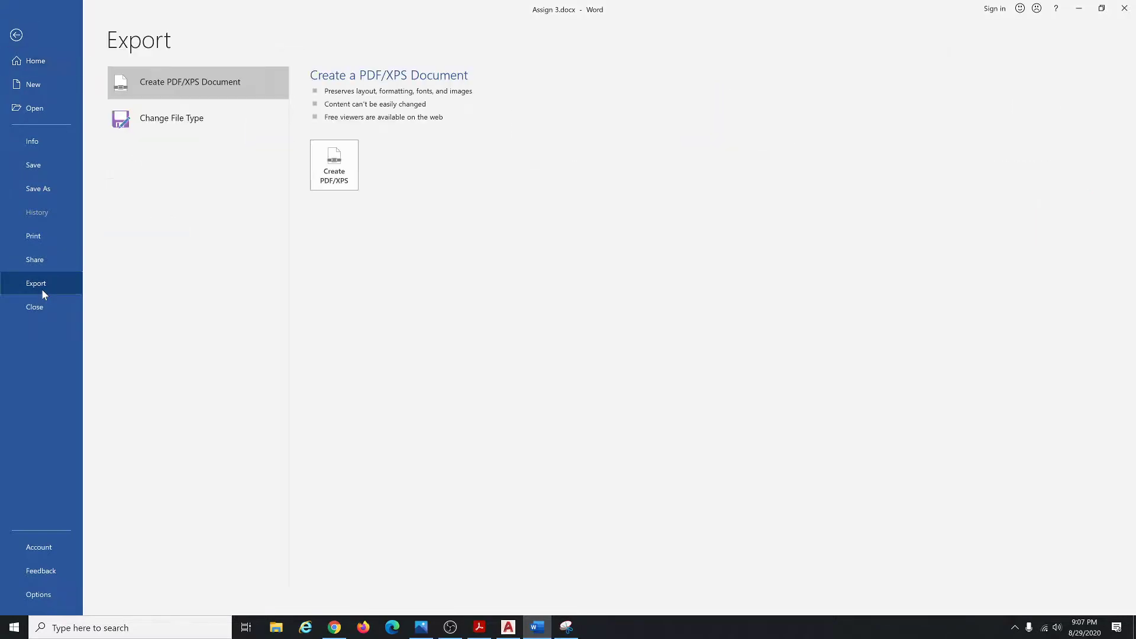
click(335, 166)
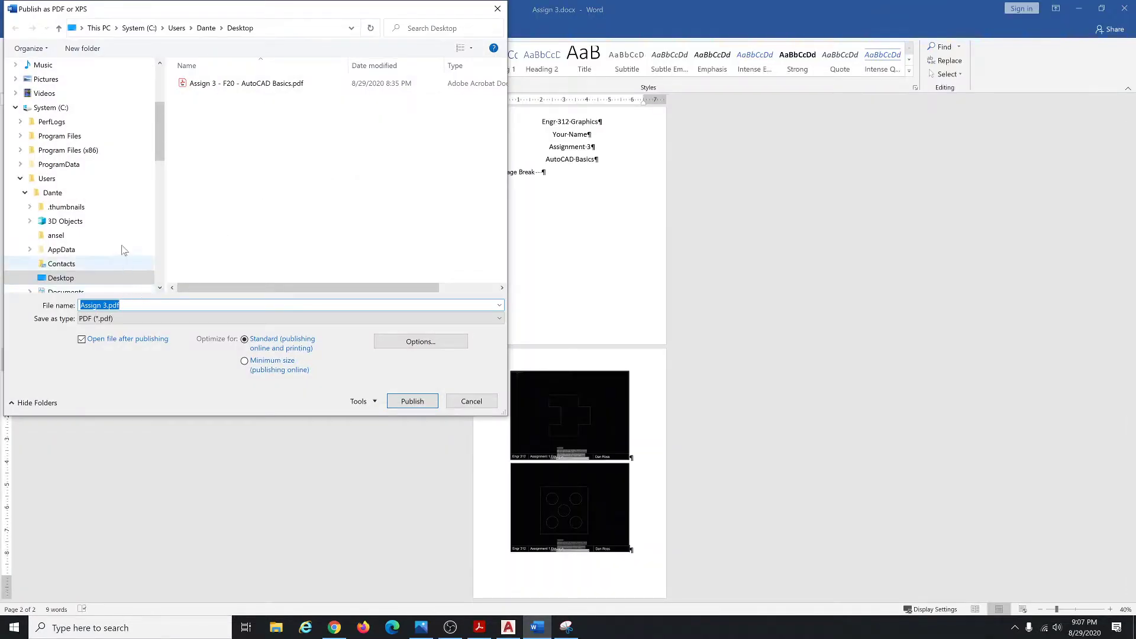
click(77, 279)
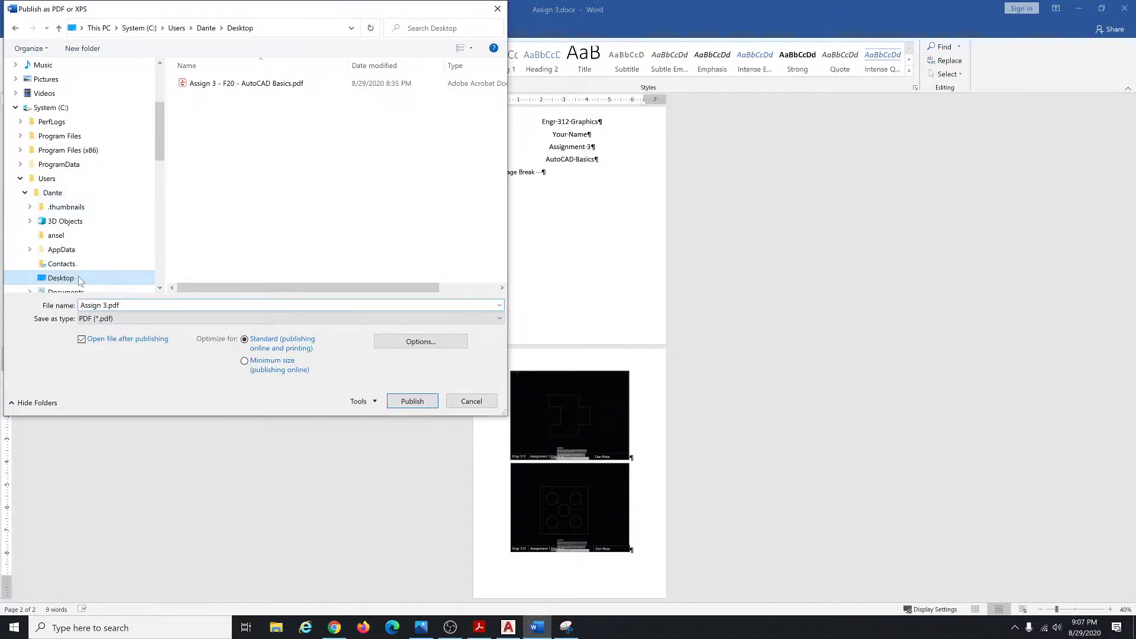
click(397, 401)
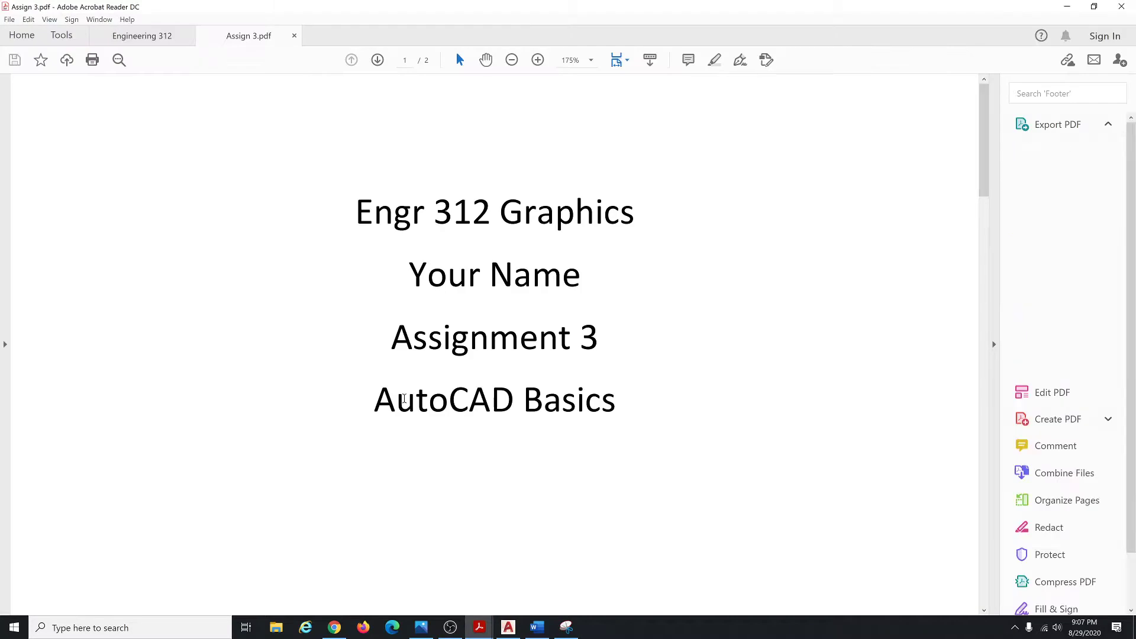
Scroll through both pages of Assign 3.pdf, then minimize Acrobat Reader.
ctrl+scroll(715, 262, down, 6)
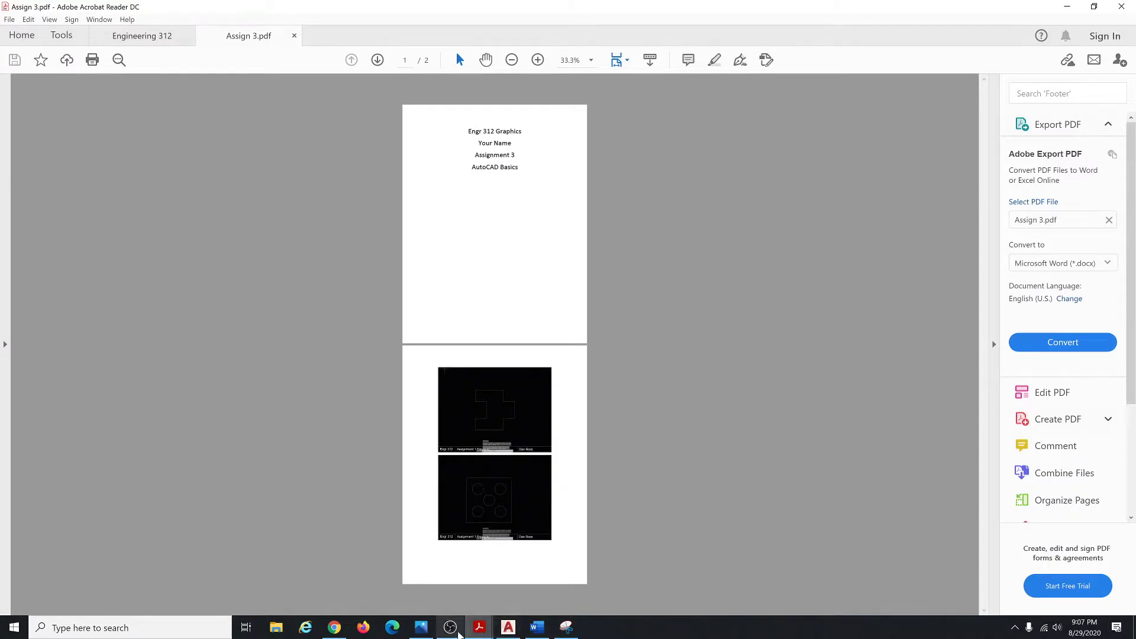
click(1058, 8)
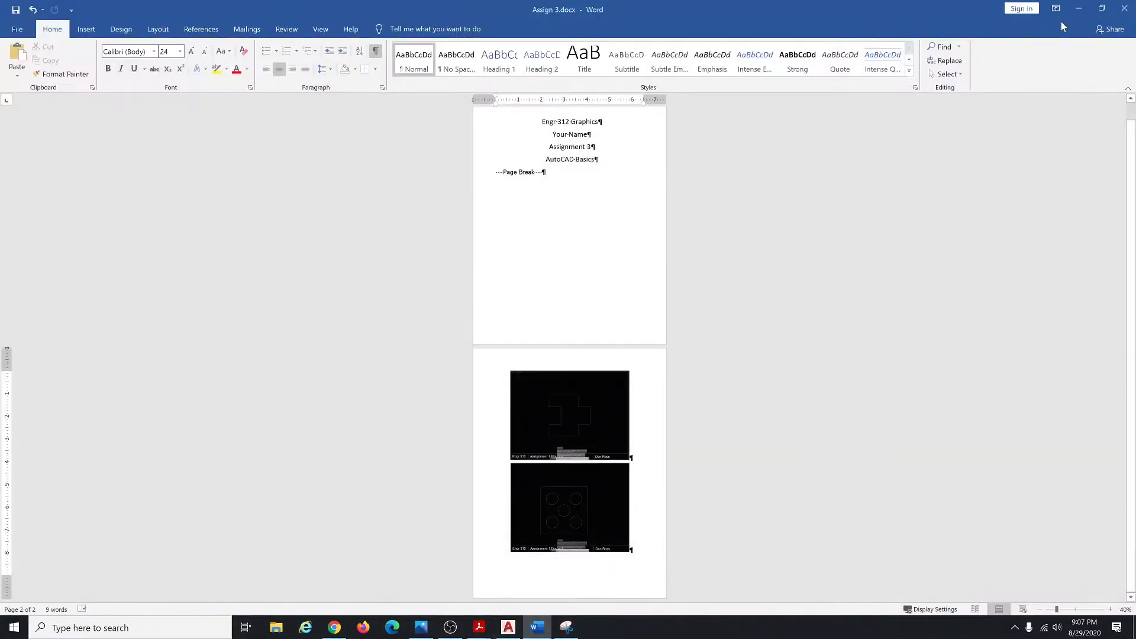
Minimize Word, Snipping Tool, AutoCAD and Photos, then drag the Assign 3.pdf icon to reopen it in Acrobat.
click(1087, 9)
drag(1018, 249, 480, 164)
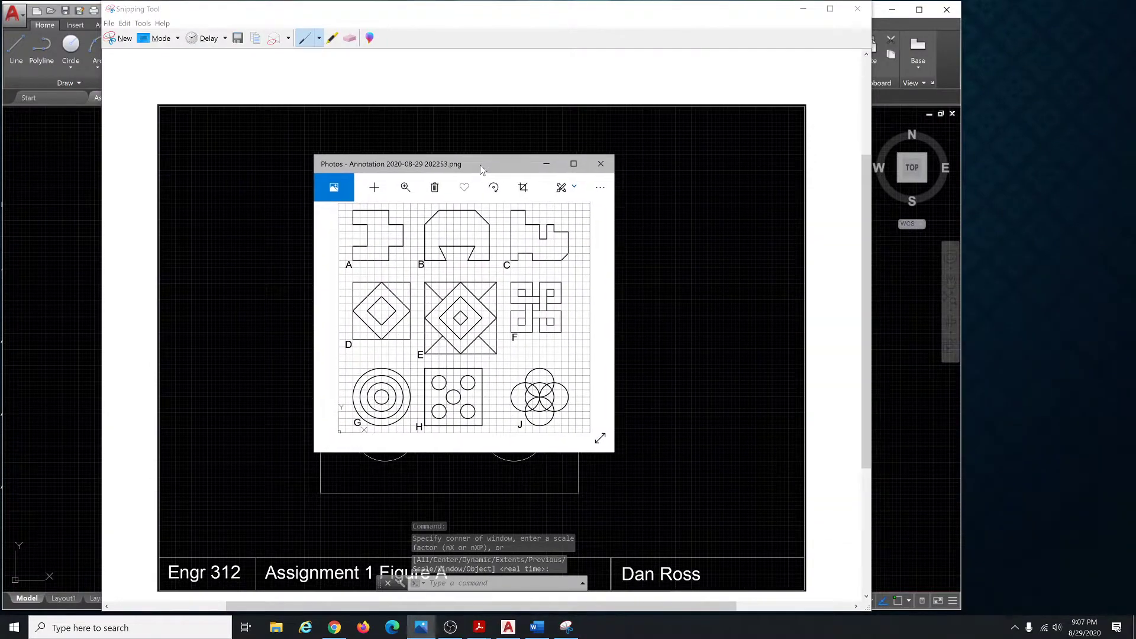
click(803, 9)
click(803, 9)
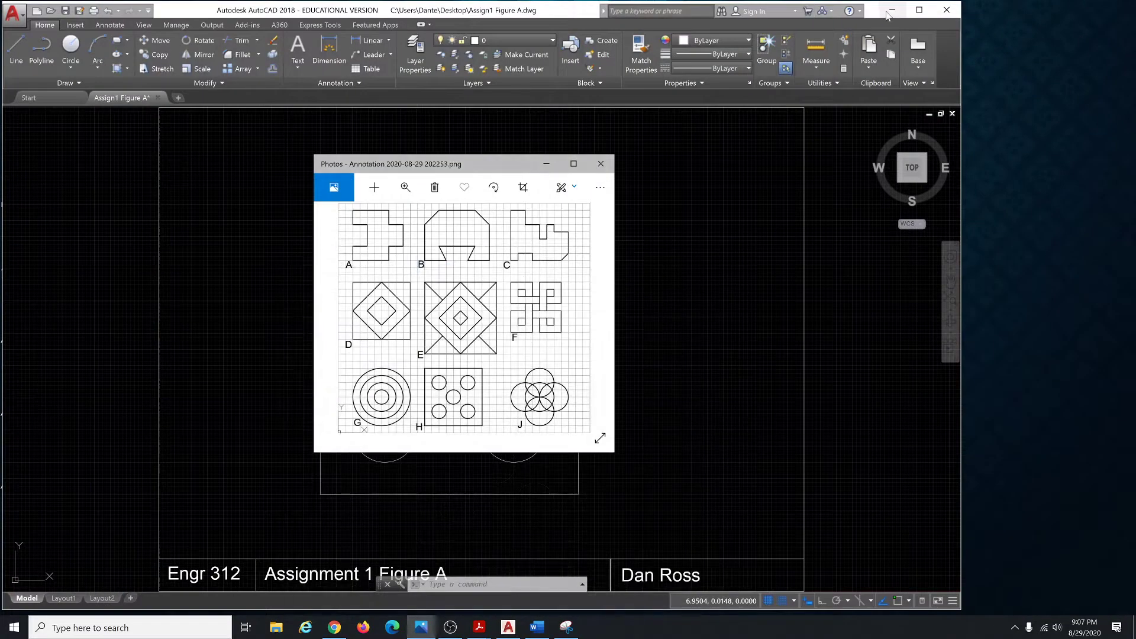
click(892, 10)
click(546, 163)
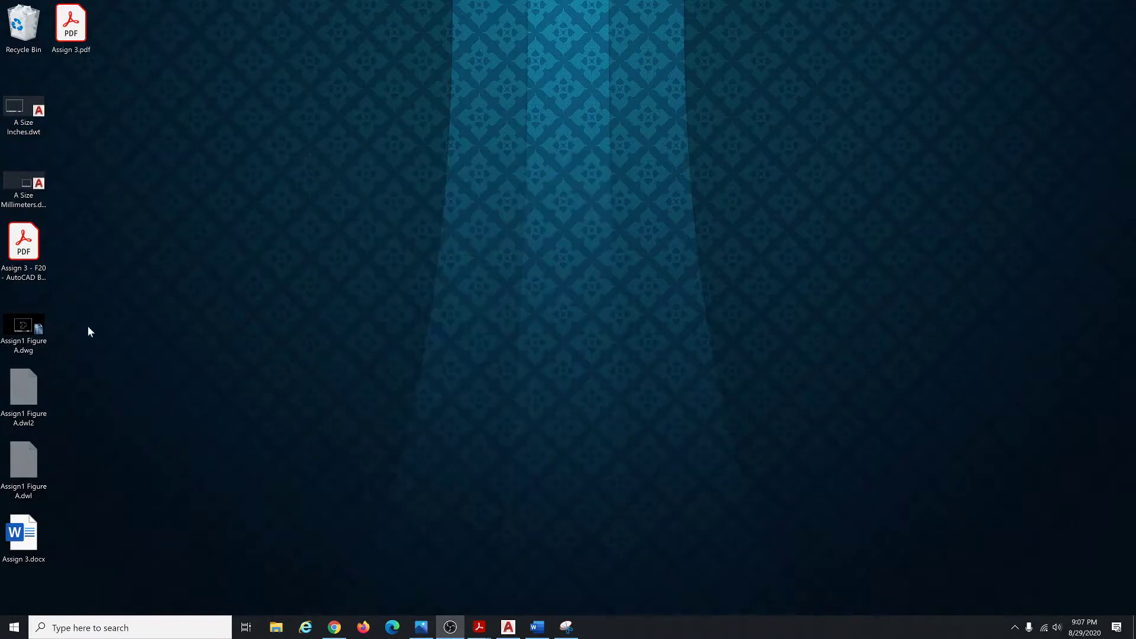
click(24, 243)
drag(92, 32, 513, 325)
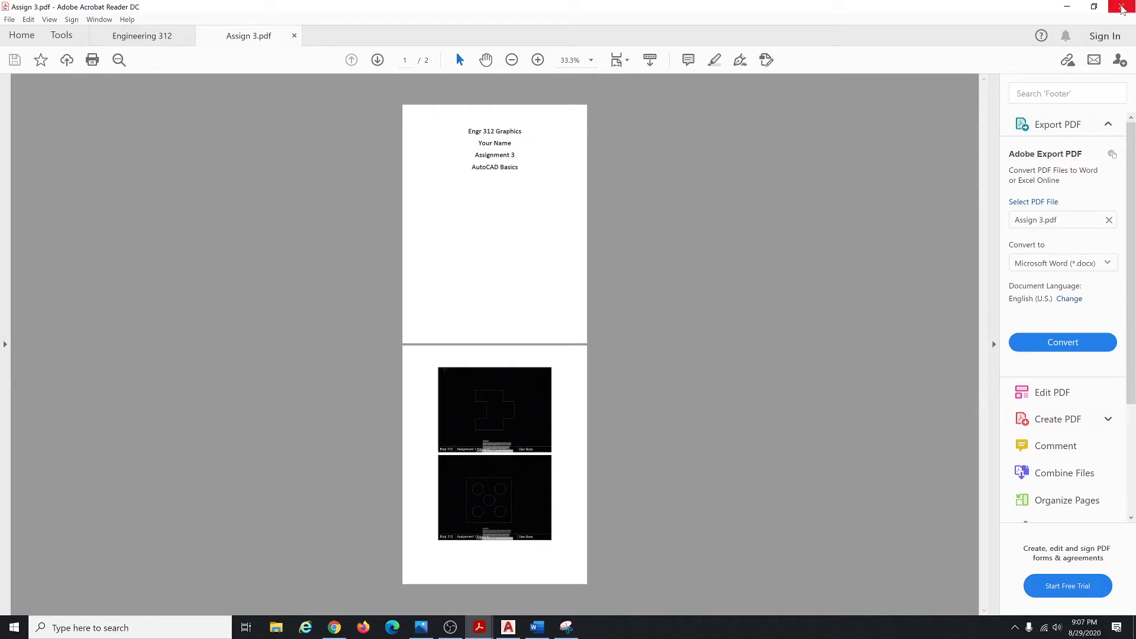
Close Acrobat Reader with all its tabs and move the Assign 3.pdf icon to the desktop centre.
click(1121, 7)
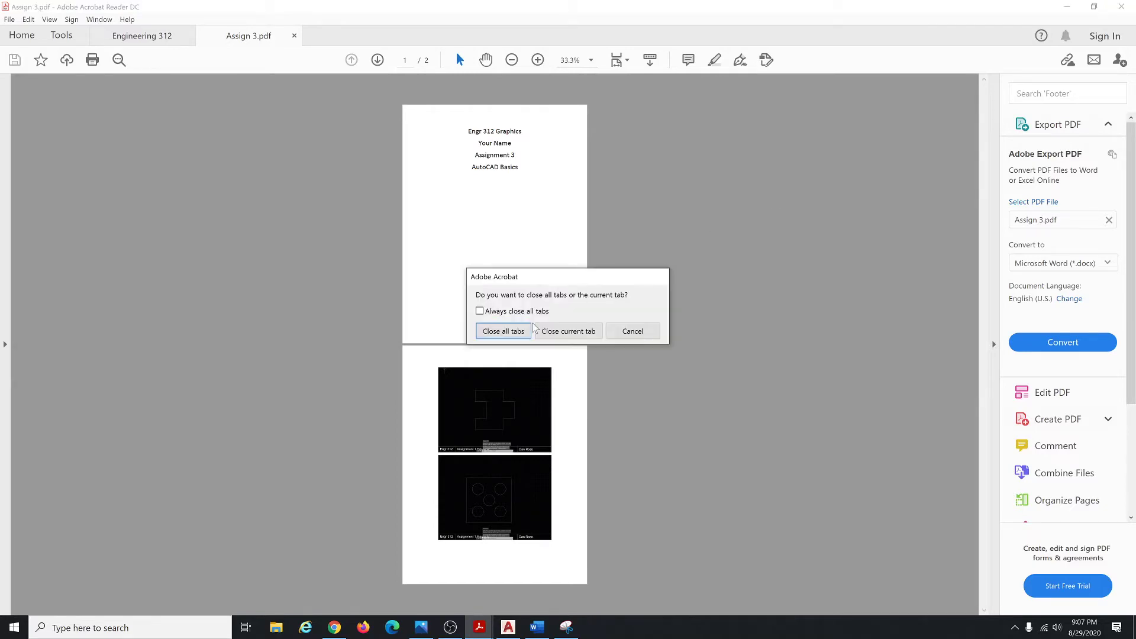
click(504, 331)
drag(496, 316, 569, 276)
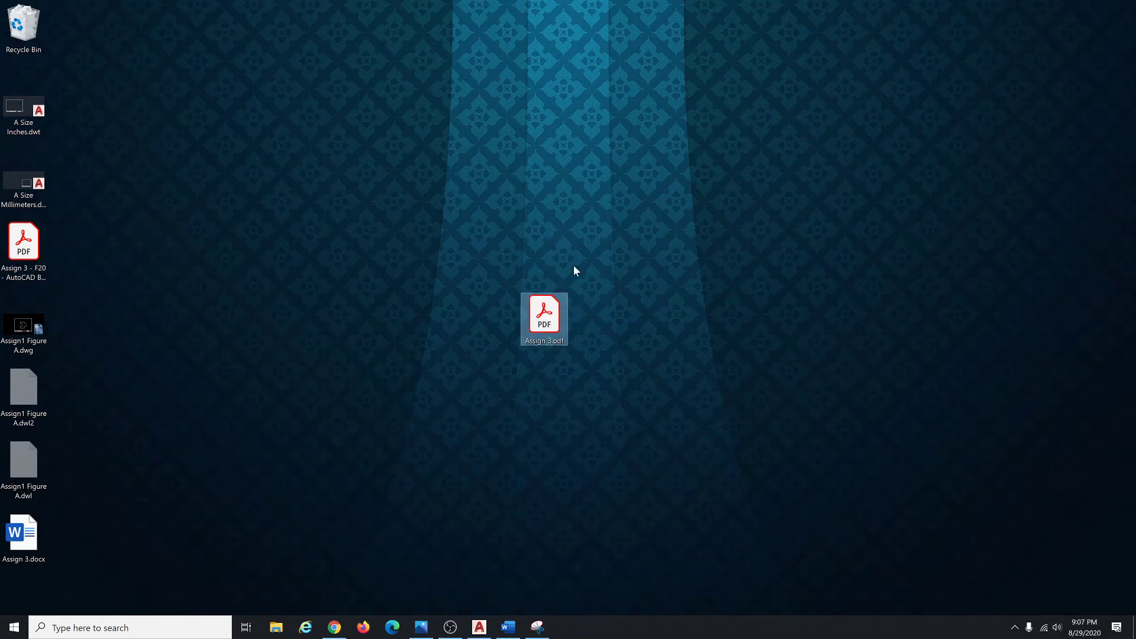
drag(556, 331, 566, 273)
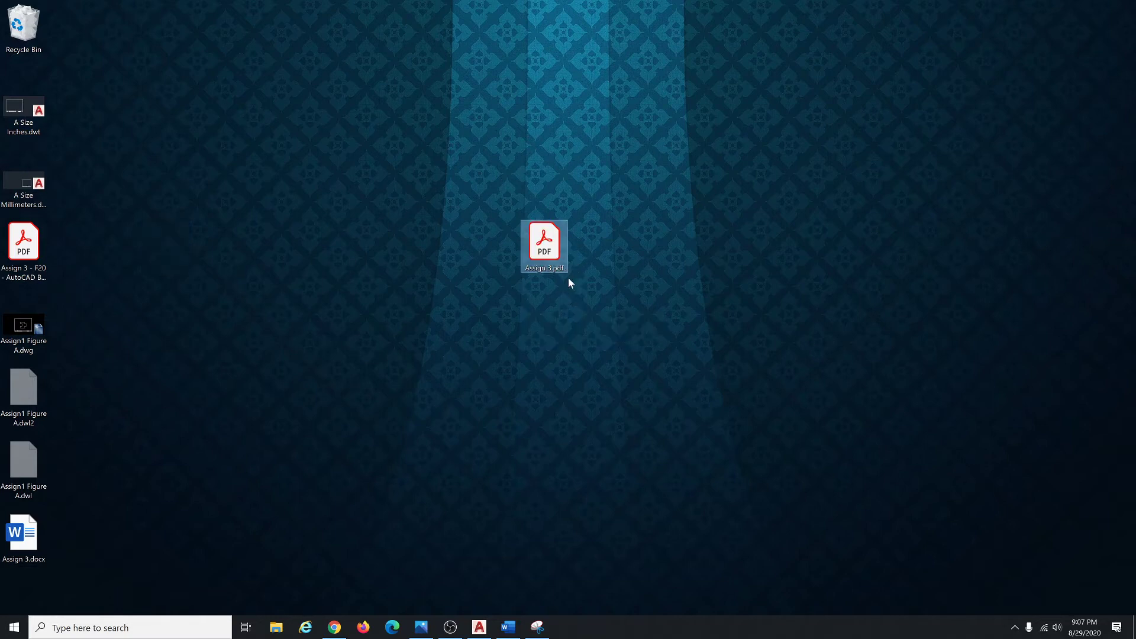